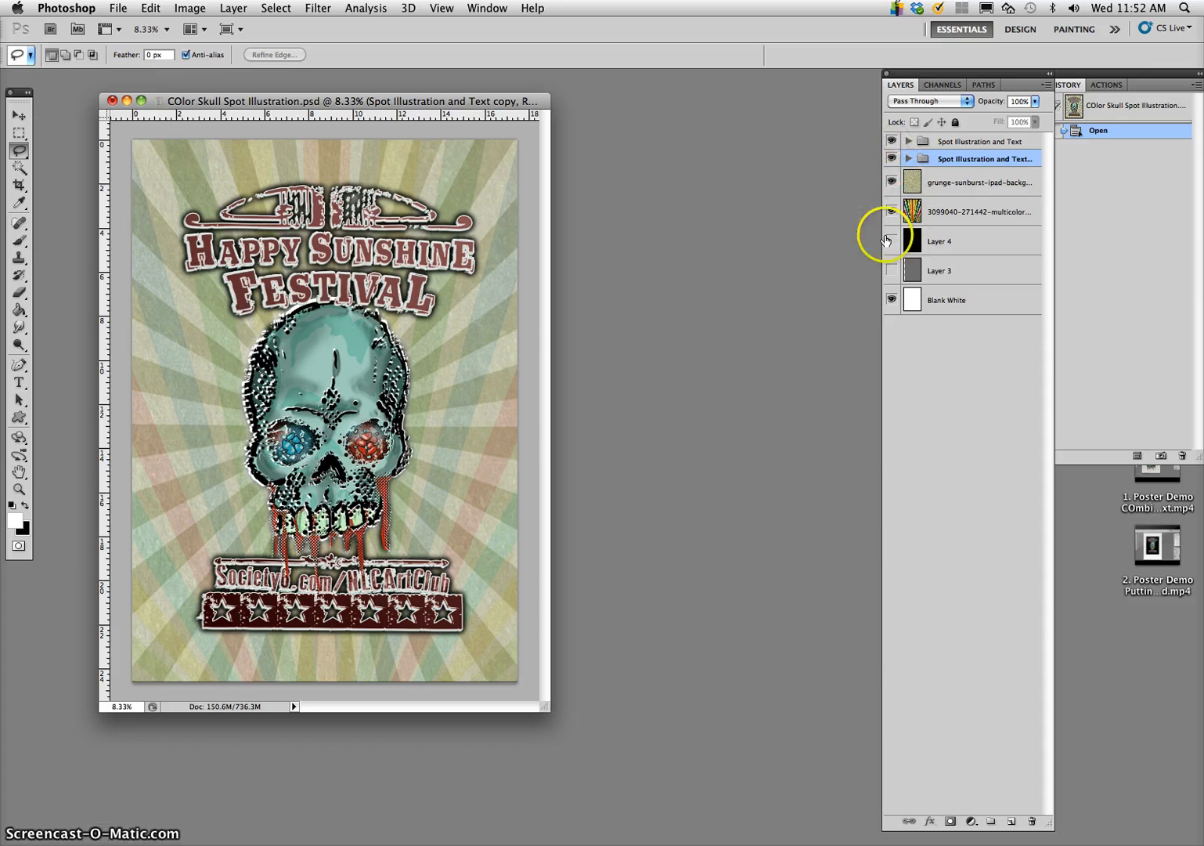
- Duplicate the Spot Illustration and Text group and merge all the layers inside the copy into a single layer
left_click(908, 141)
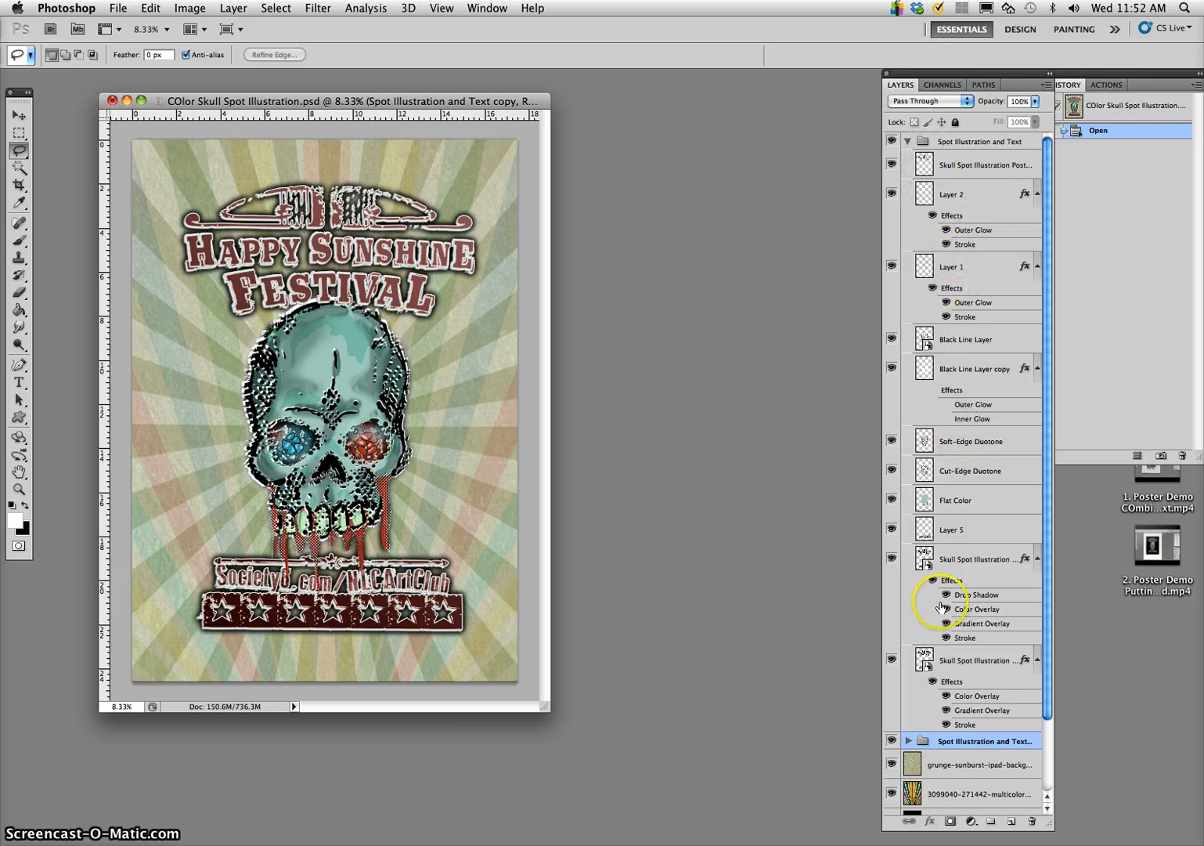
left_click(908, 141)
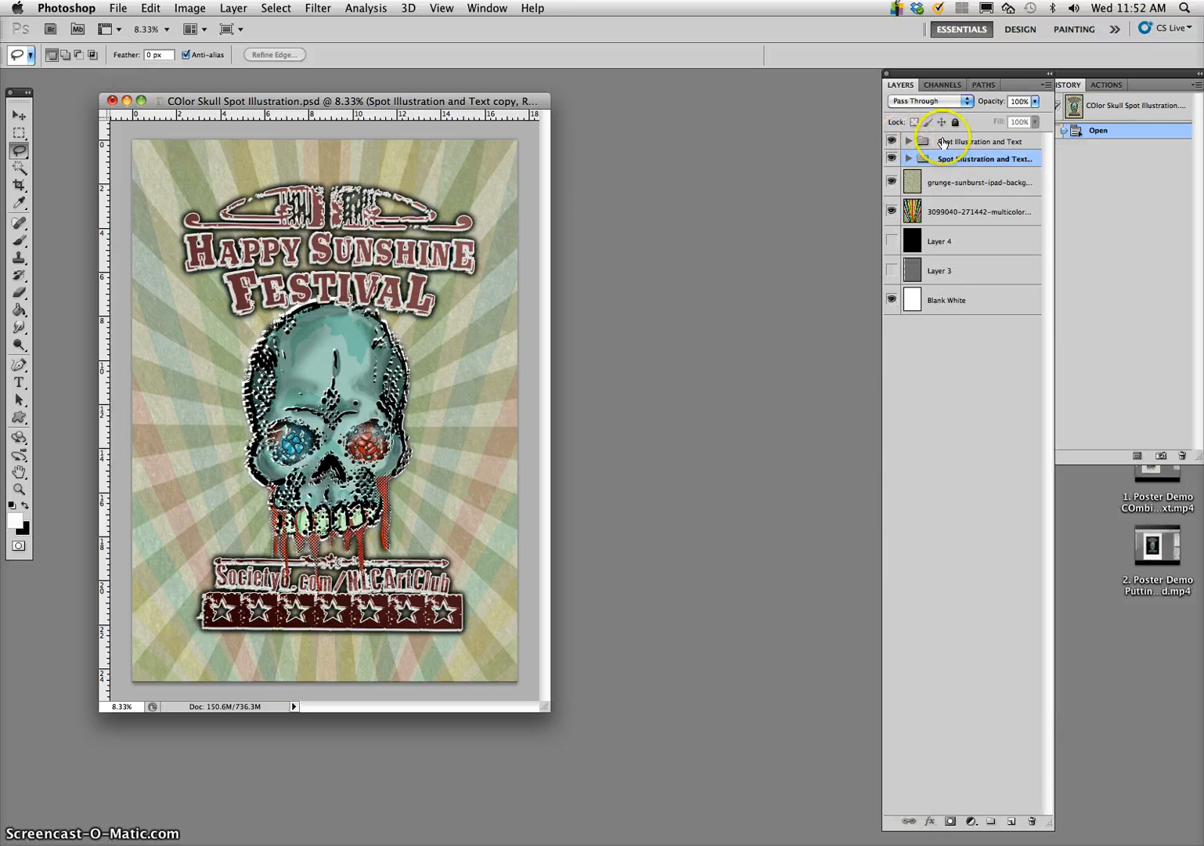
left_click_drag(975, 141, 1012, 820)
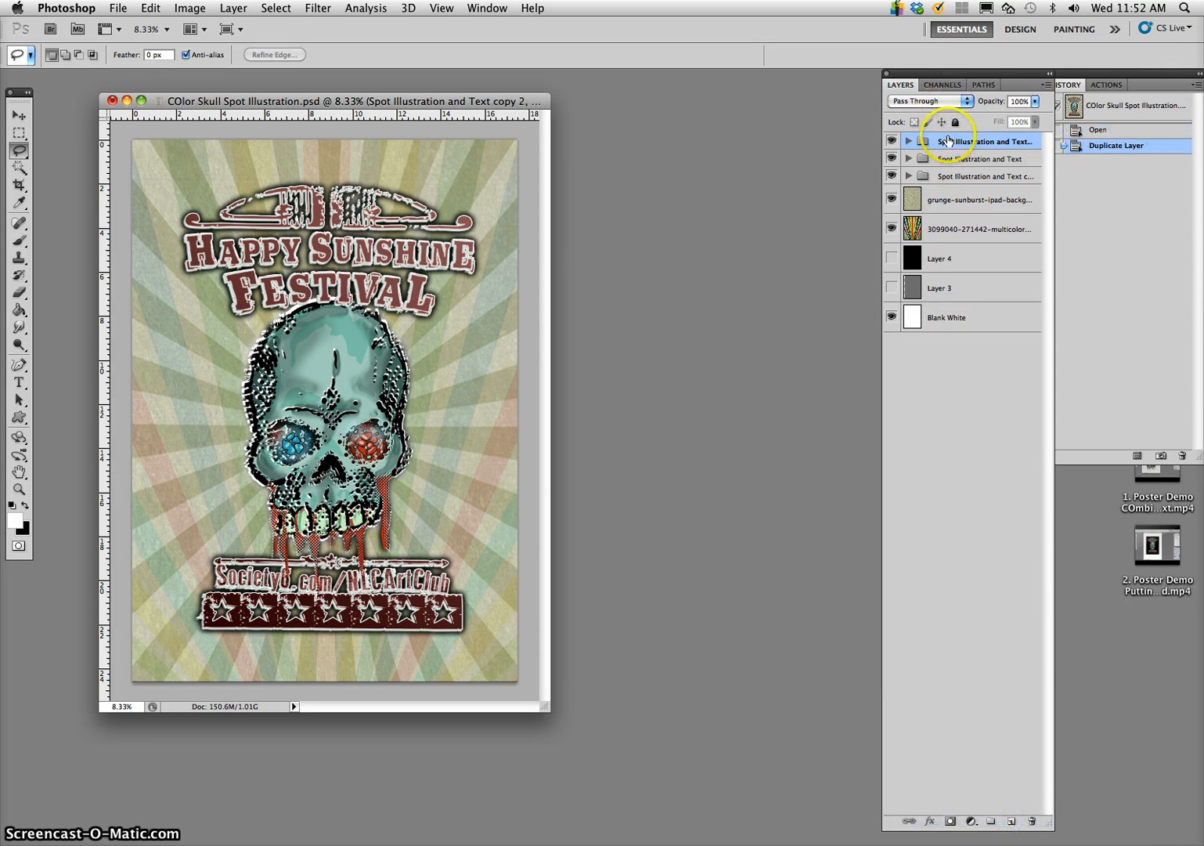
left_click(909, 143)
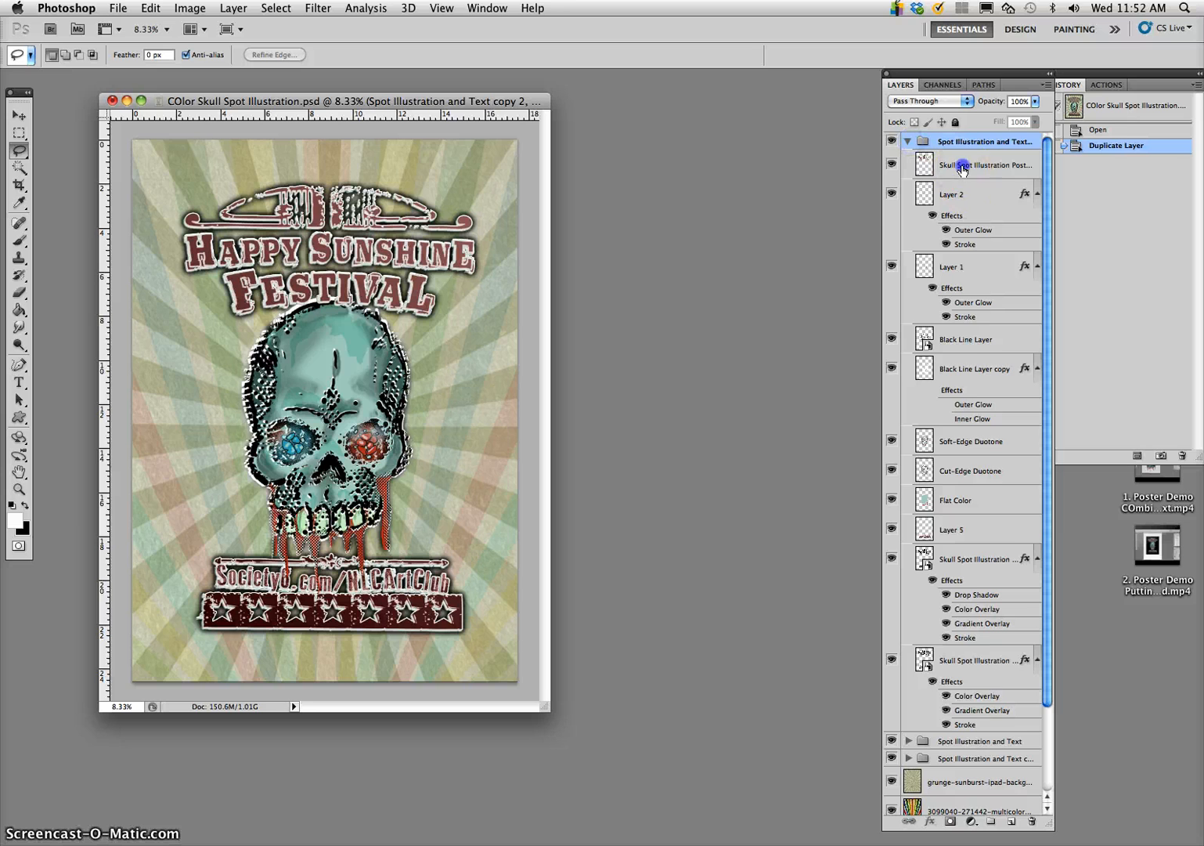
left_click(963, 167)
scroll(962, 369, "down", 5)
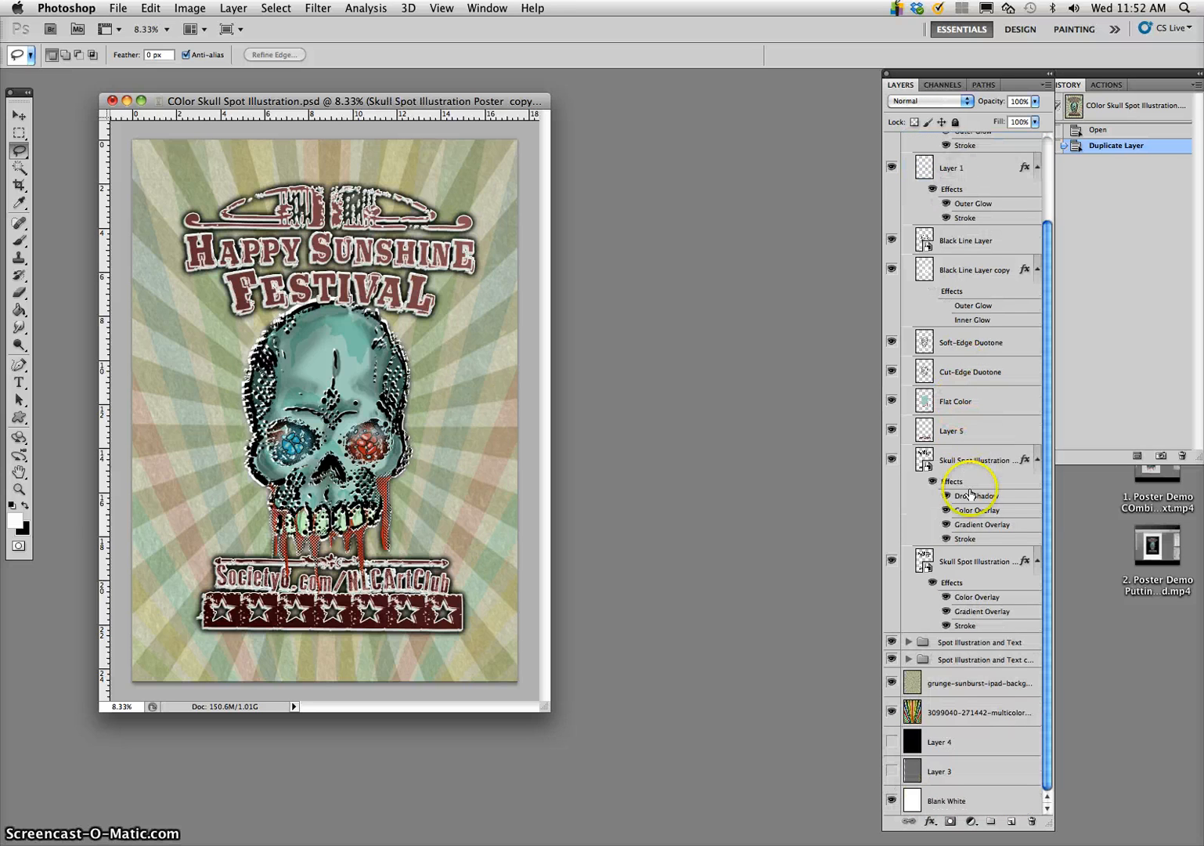
left_click(956, 561, "shift")
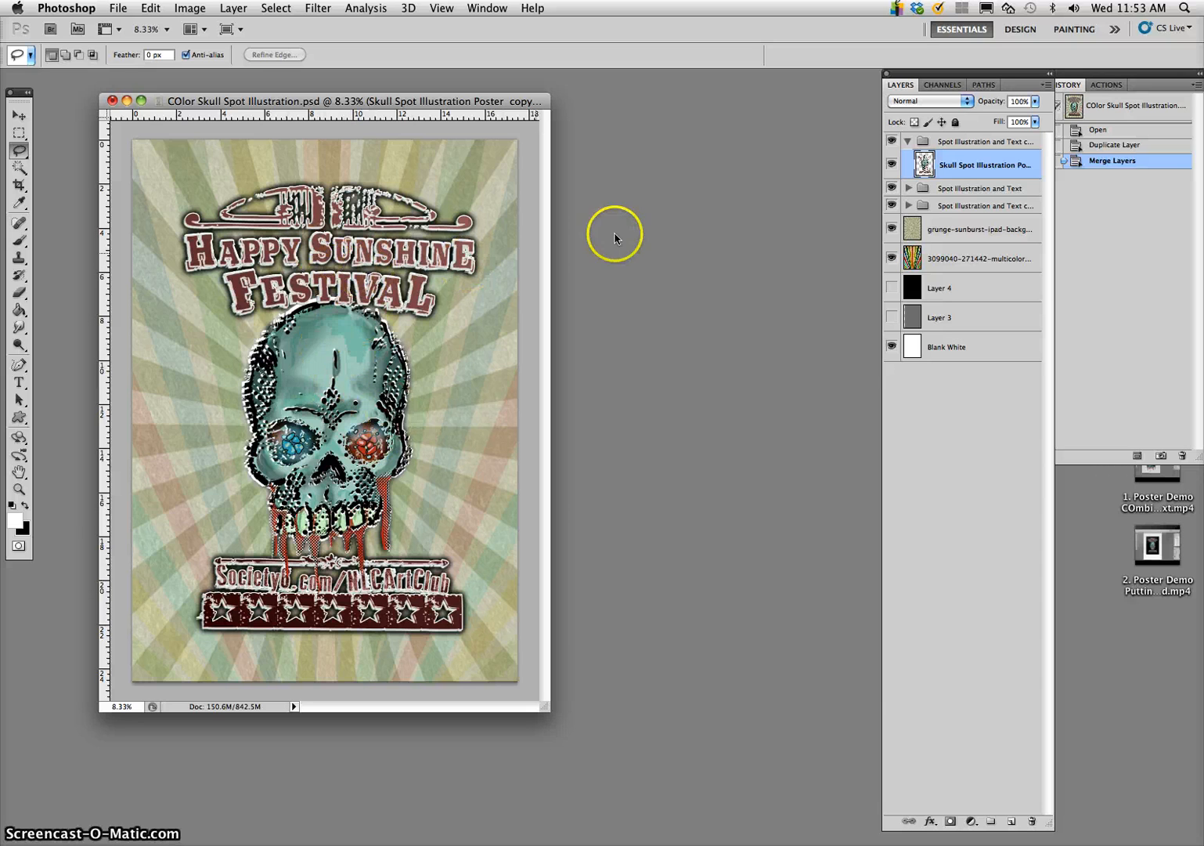
- Hide the two unmerged Spot Illustration and Text groups and check the merged copy by toggling its visibility
left_click(893, 188)
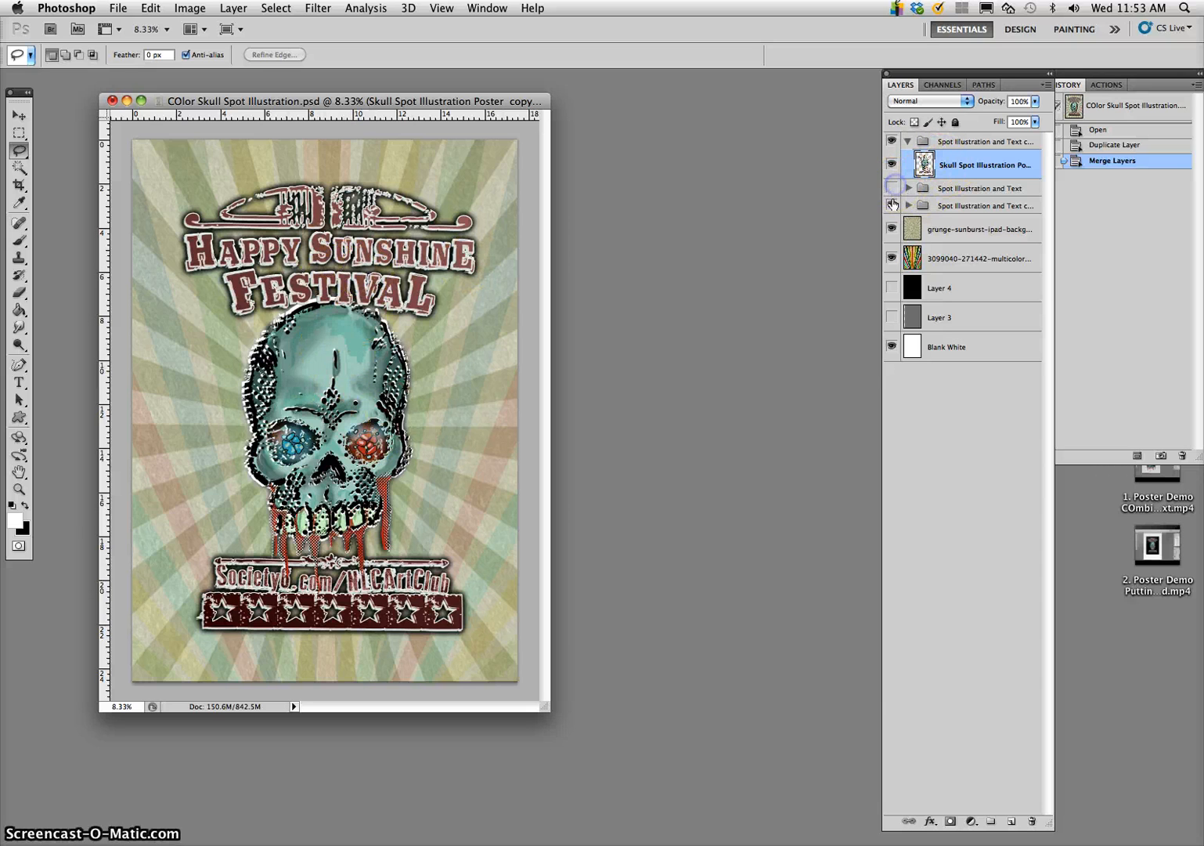
left_click(893, 203)
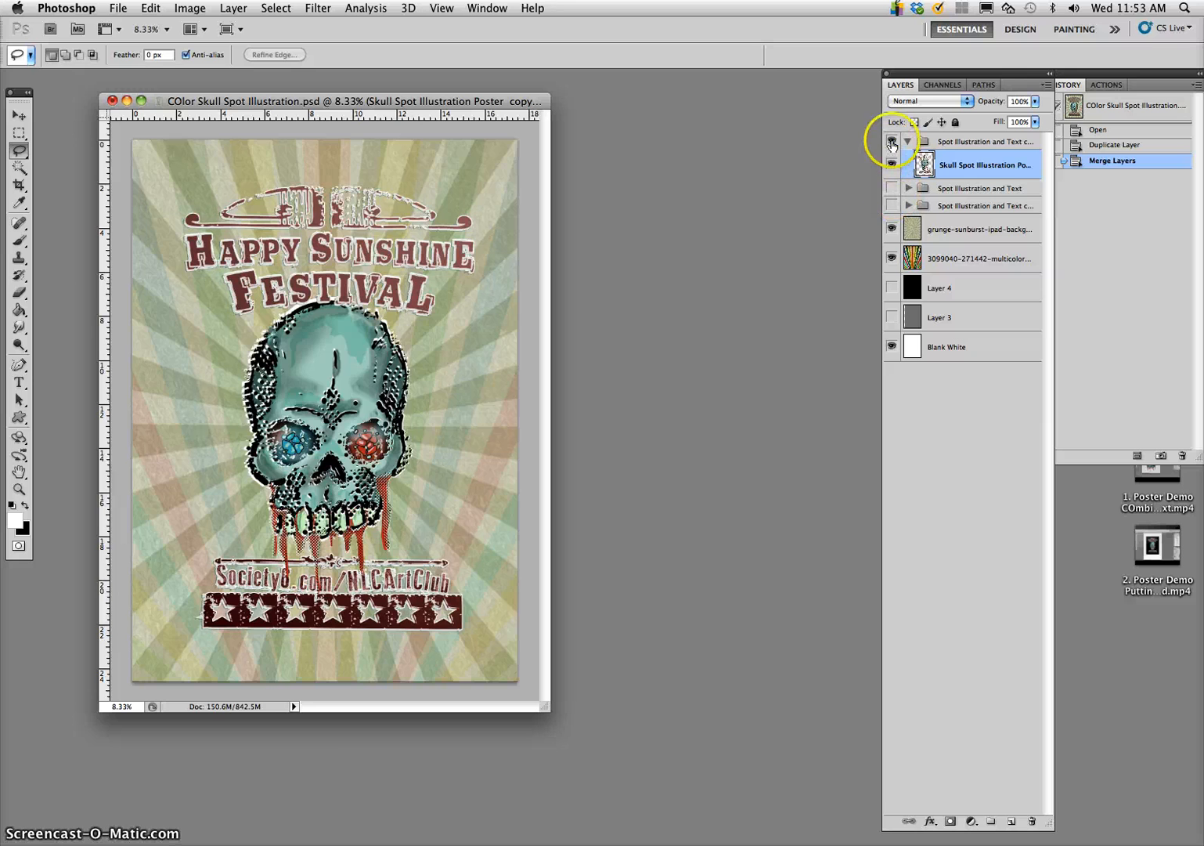
left_click(892, 140)
left_click(891, 141)
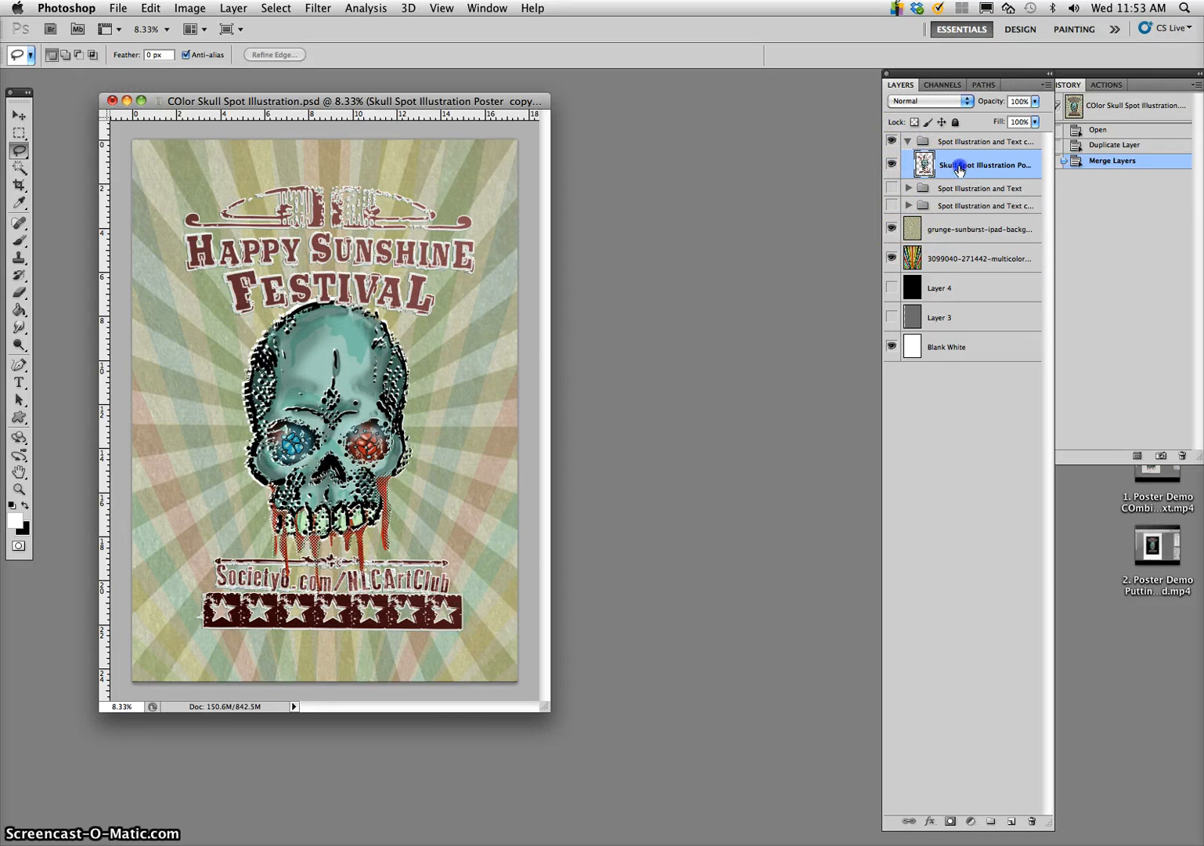
- Move the merged skull layer out of its group, delete the emptied group, and place the layer at the top of the stack
left_click_drag(959, 170, 1018, 216)
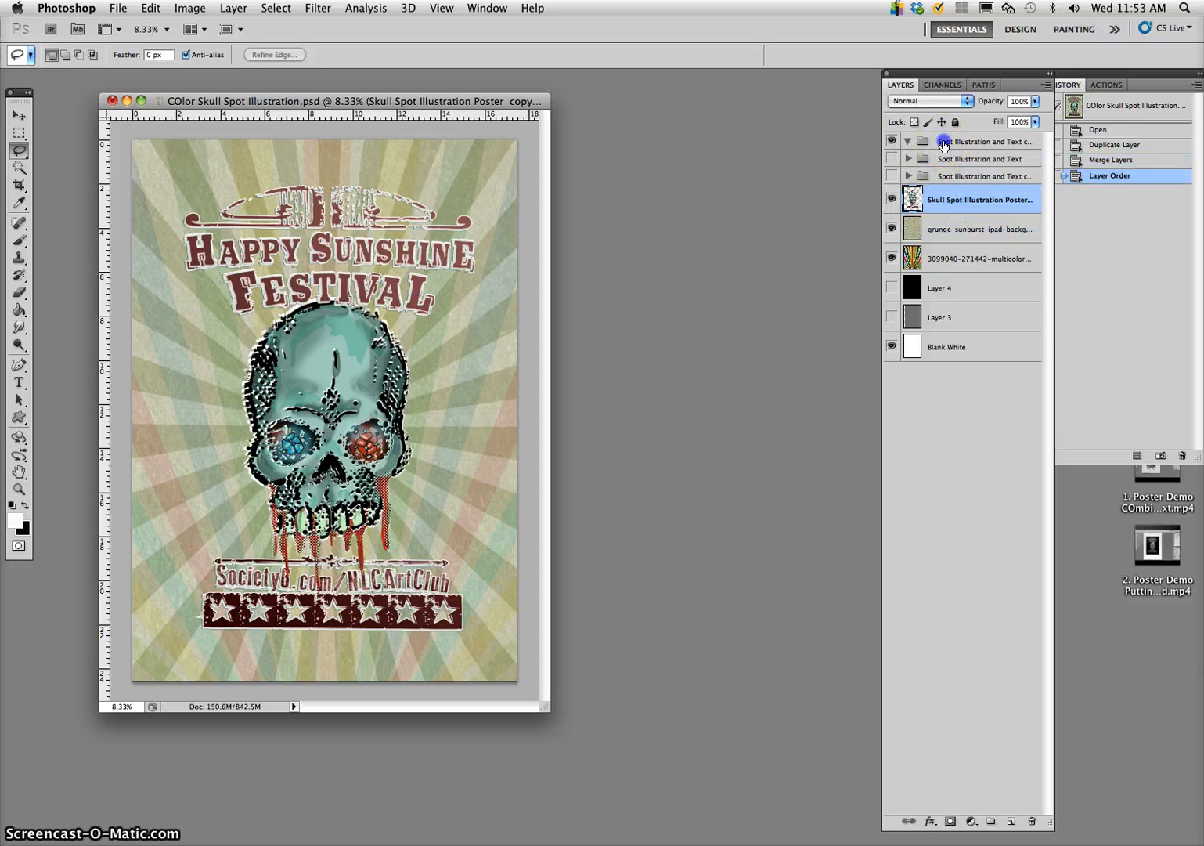
left_click_drag(944, 145, 1034, 819)
mouse_move(912, 178)
left_mouse_down()
mouse_move(920, 149)
mouse_move(942, 182)
mouse_move(928, 156)
left_mouse_up()
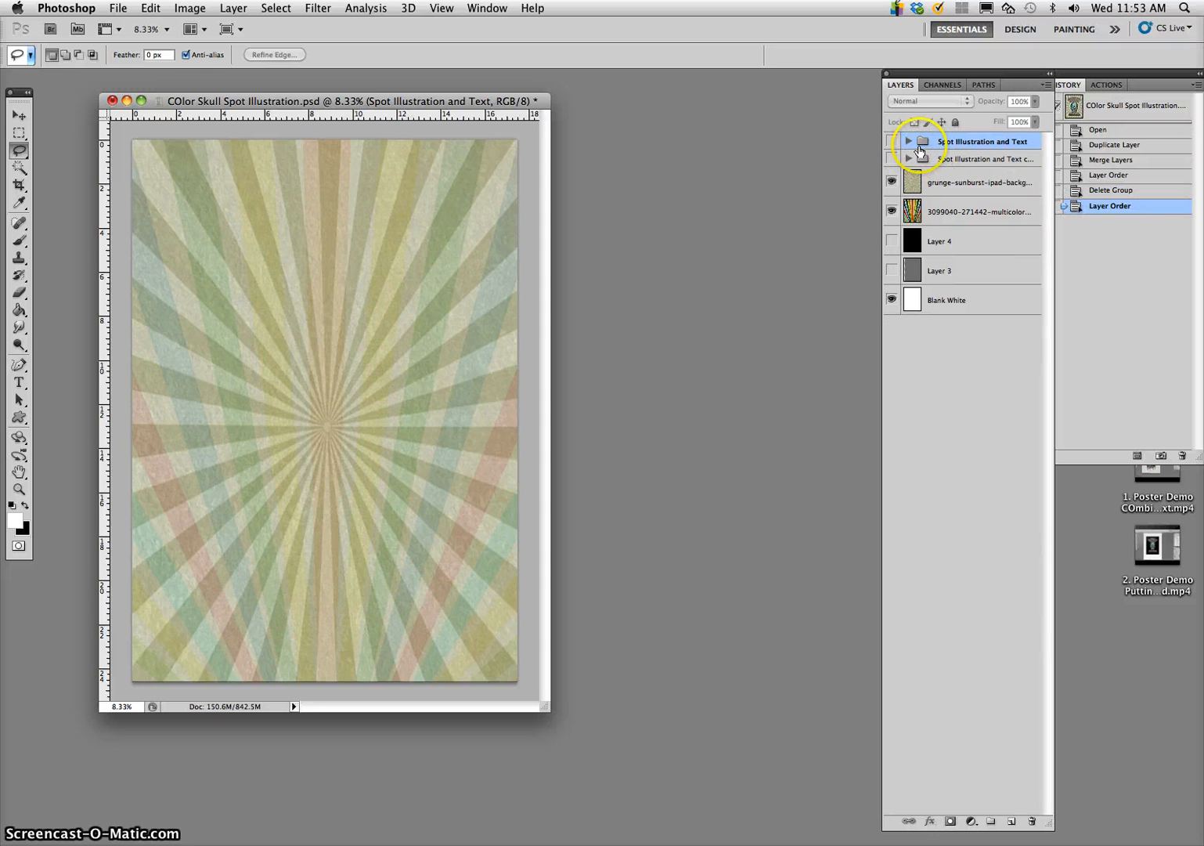
key("super+z")
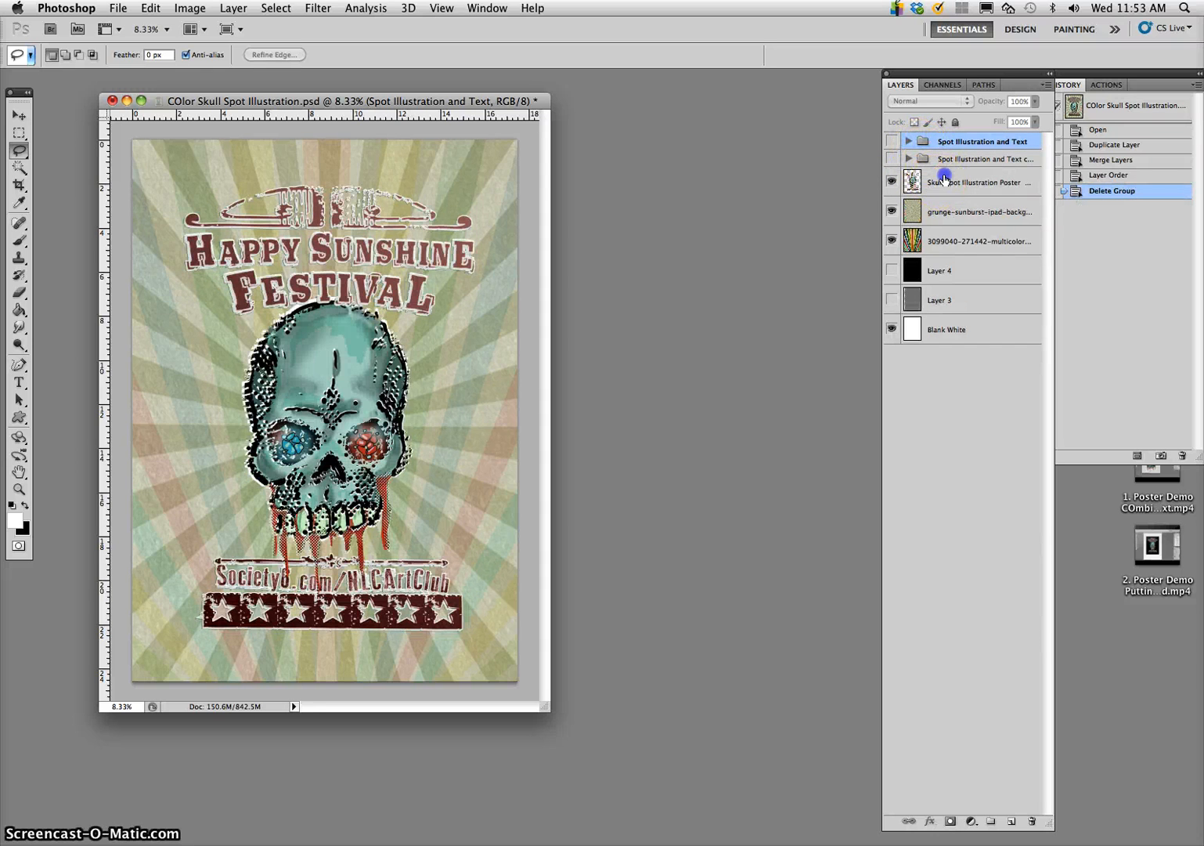
mouse_move(945, 179)
left_mouse_down()
mouse_move(945, 130)
mouse_move(948, 168)
mouse_move(929, 140)
mouse_move(943, 144)
mouse_move(942, 174)
left_mouse_up()
key("super+z")
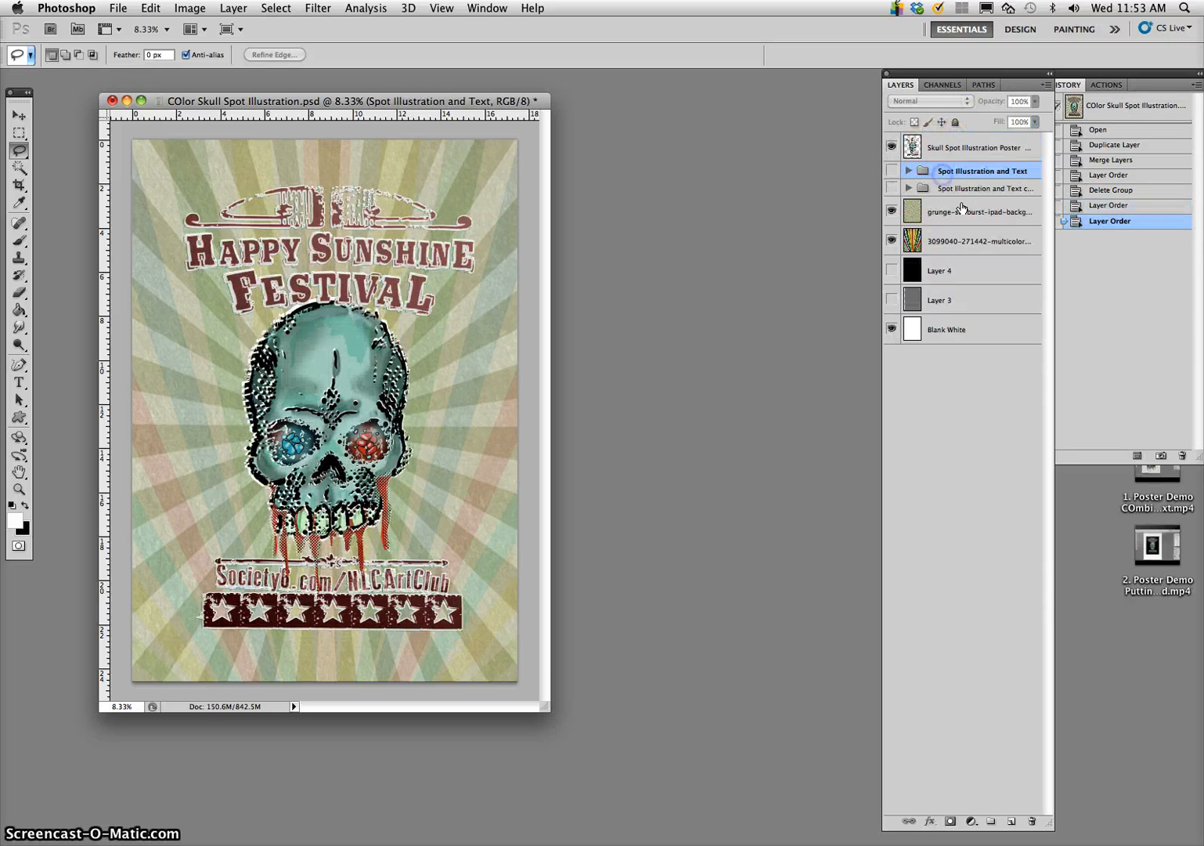
- Hide the grunge sunburst, multicolor and Blank White layers, and copy the whole canvas of the merged skull layer
left_click_drag(891, 212, 891, 241)
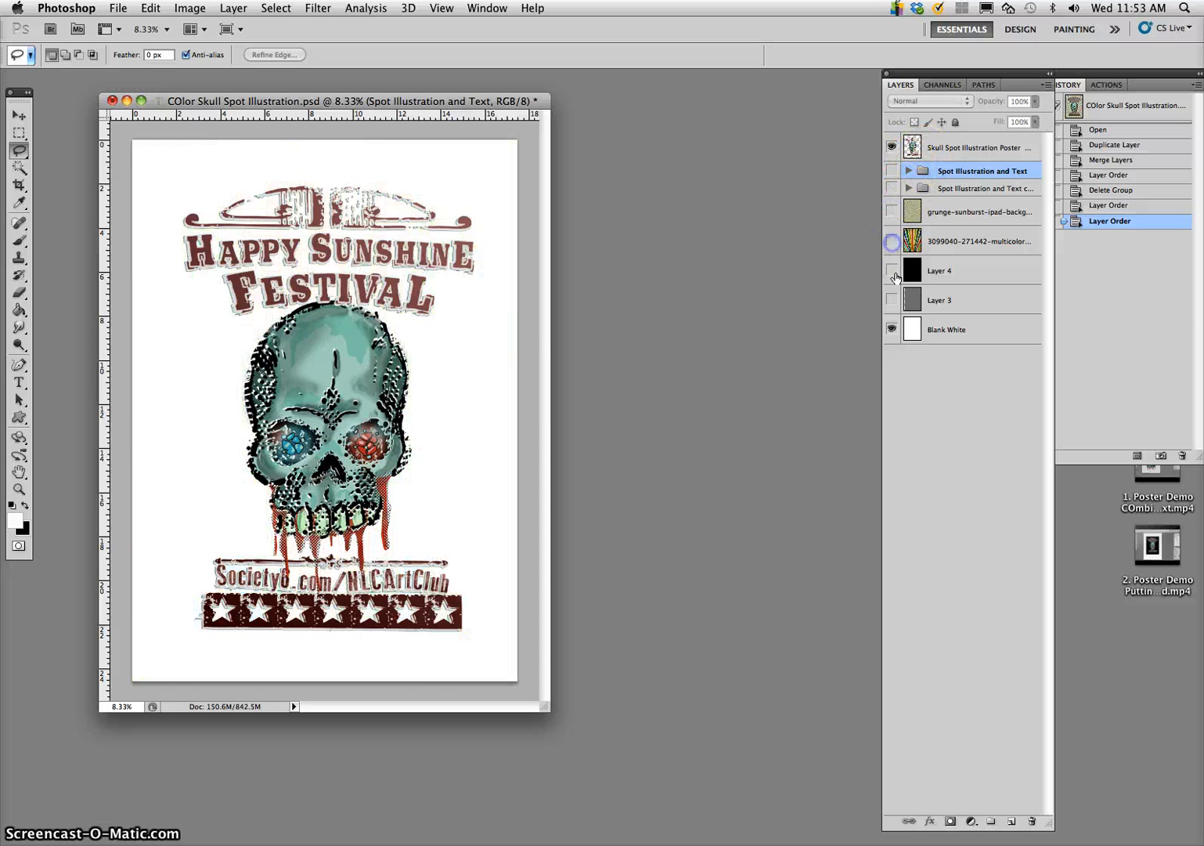
left_click(892, 329)
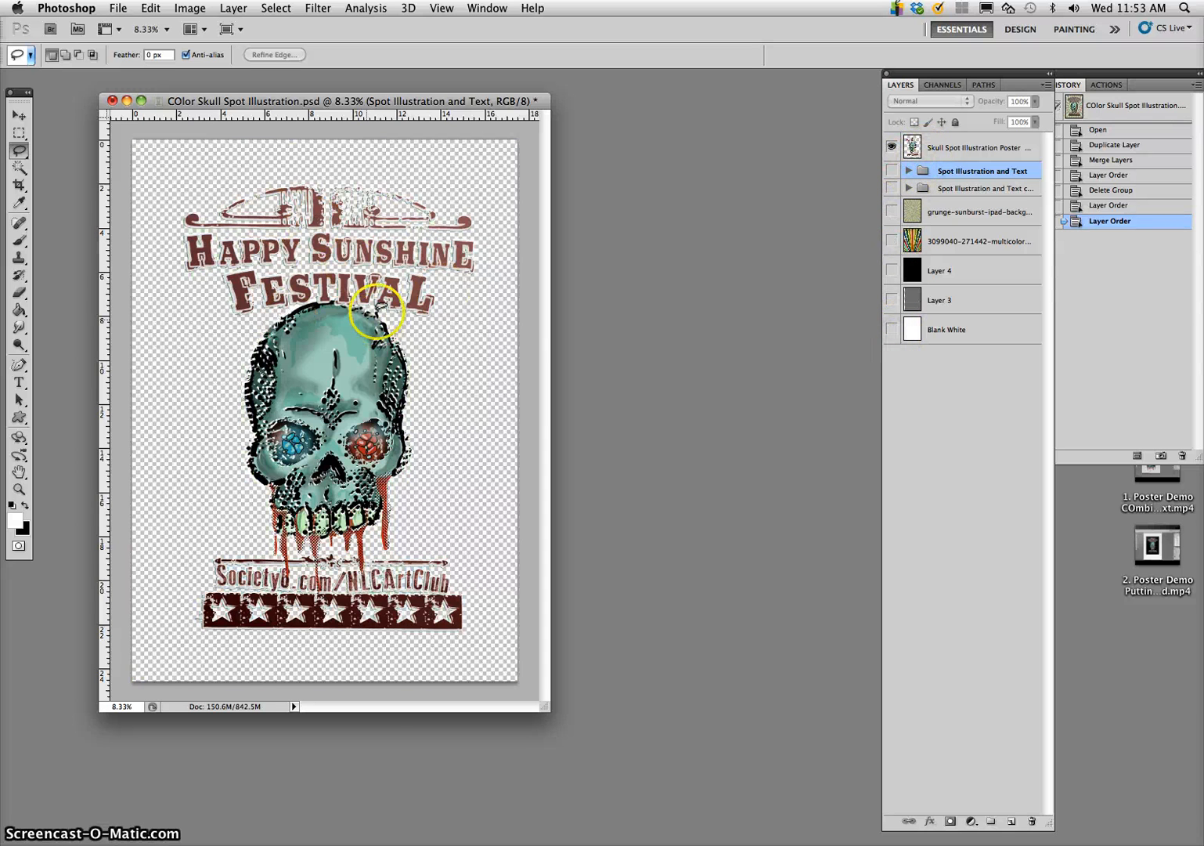
left_click(960, 149)
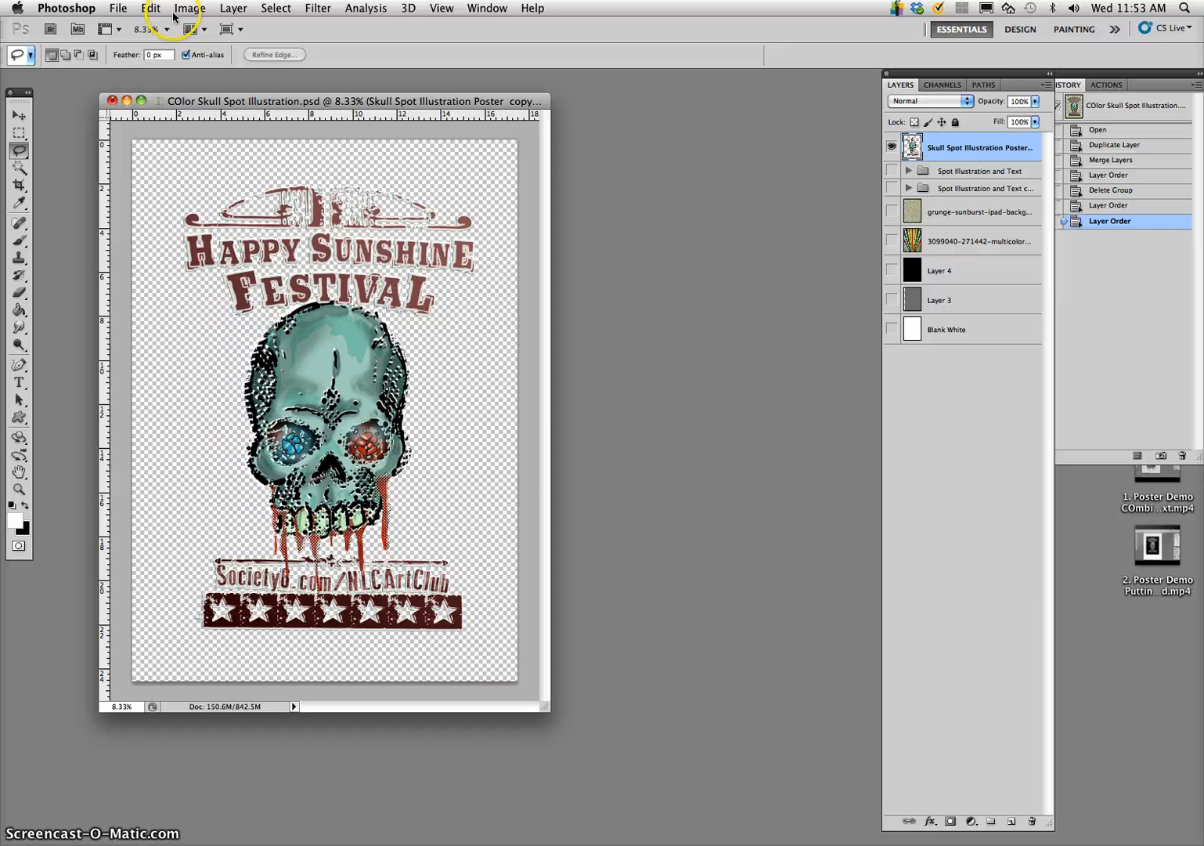
key("super+a")
left_click(274, 9)
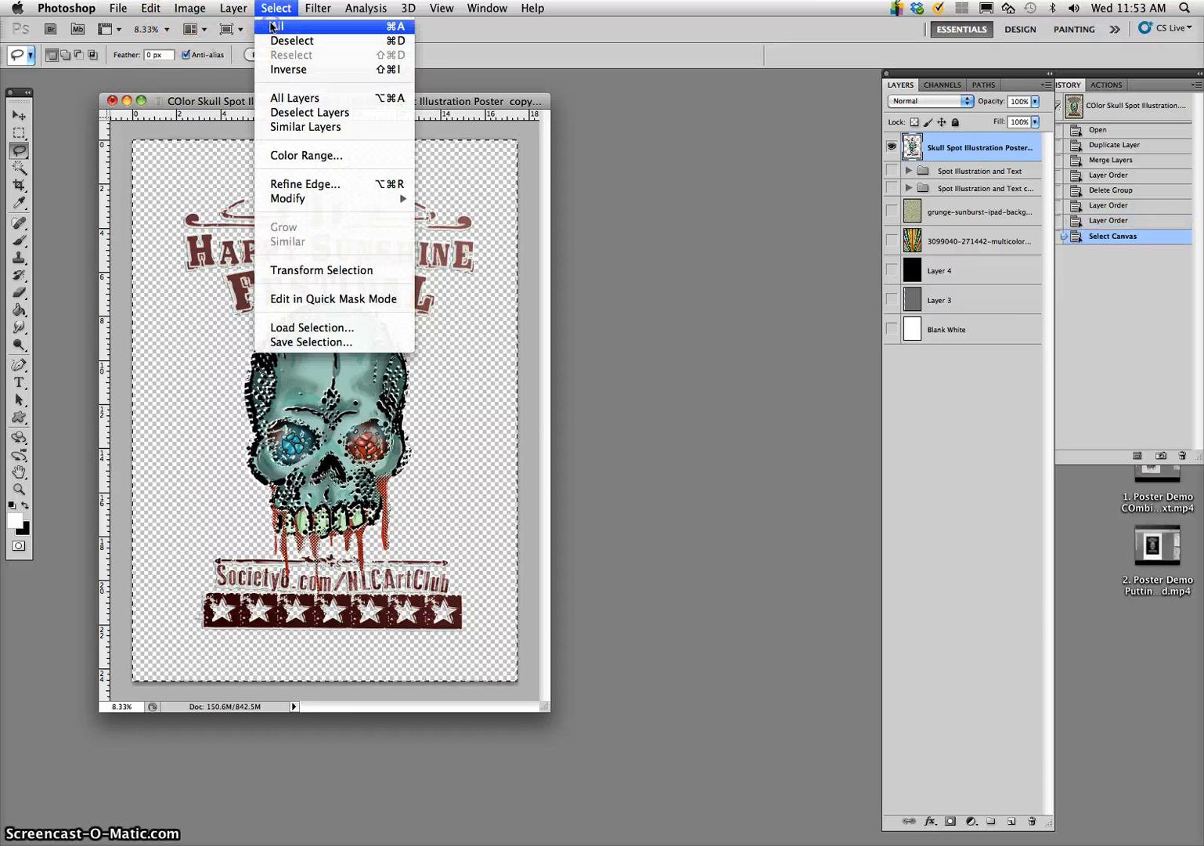
left_click(277, 25)
left_click(154, 8)
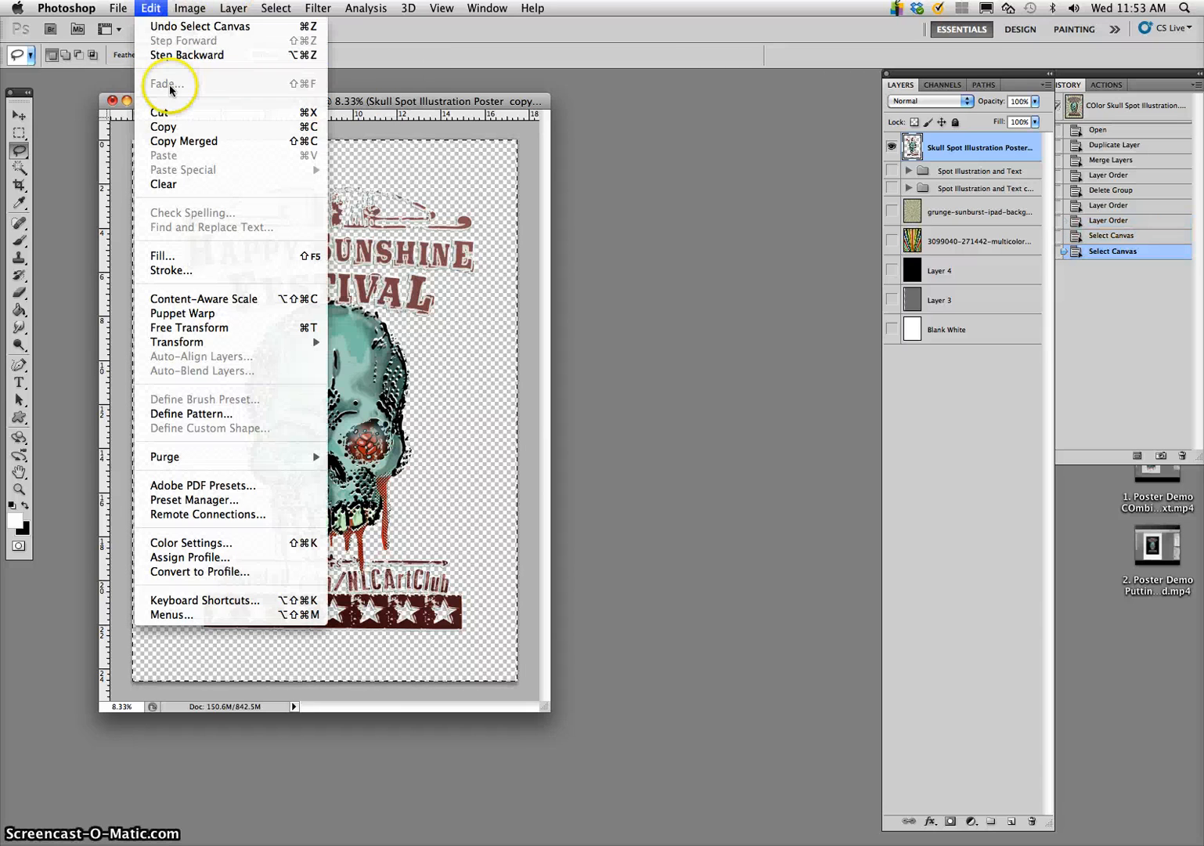
left_click(163, 124)
- Create a new document from the Clipboard preset named "color separation test"
left_click(125, 9)
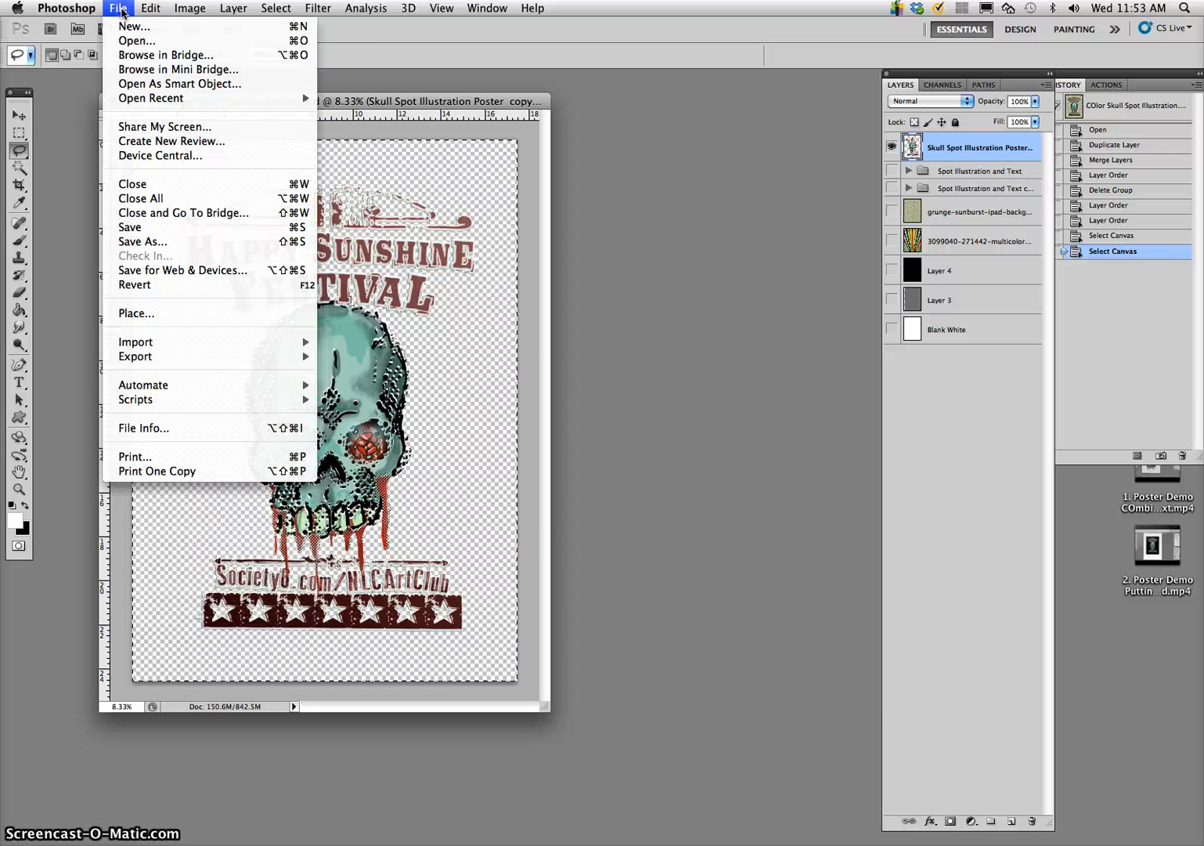
left_click(132, 22)
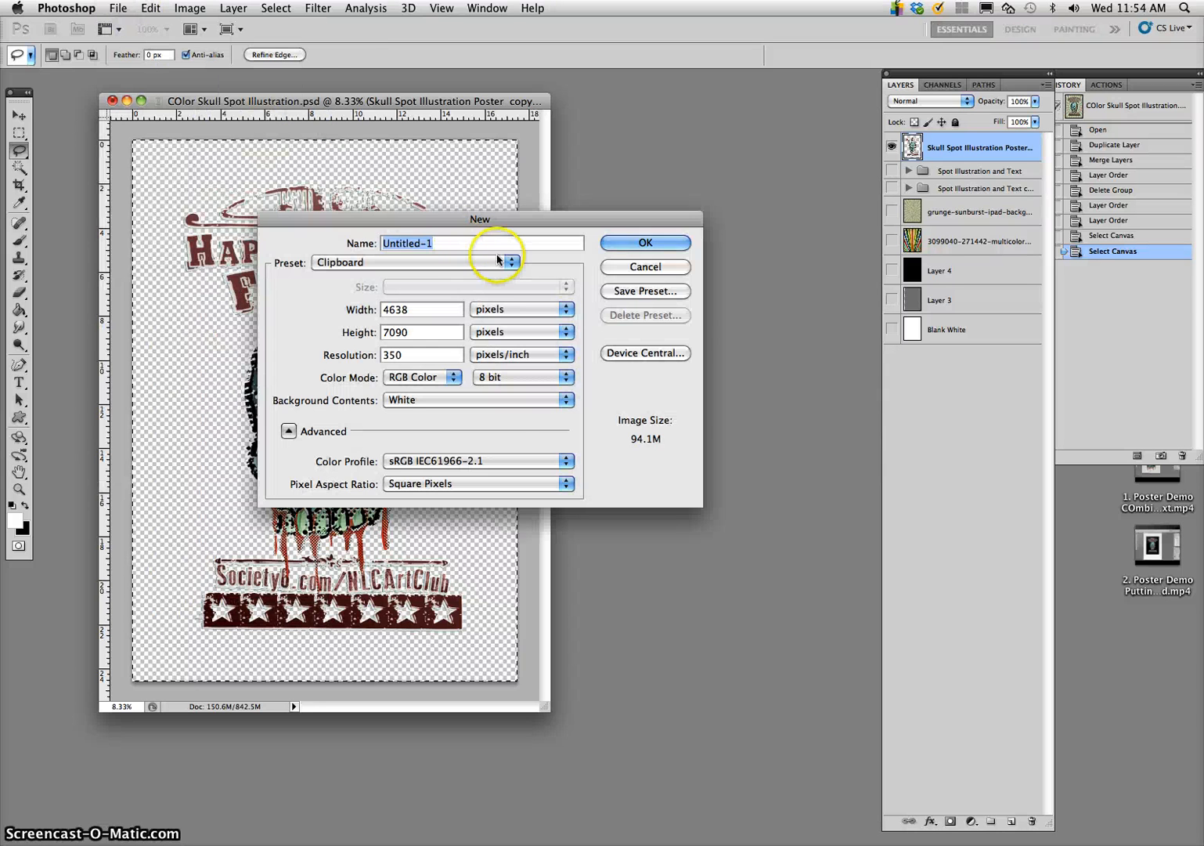
type("color")
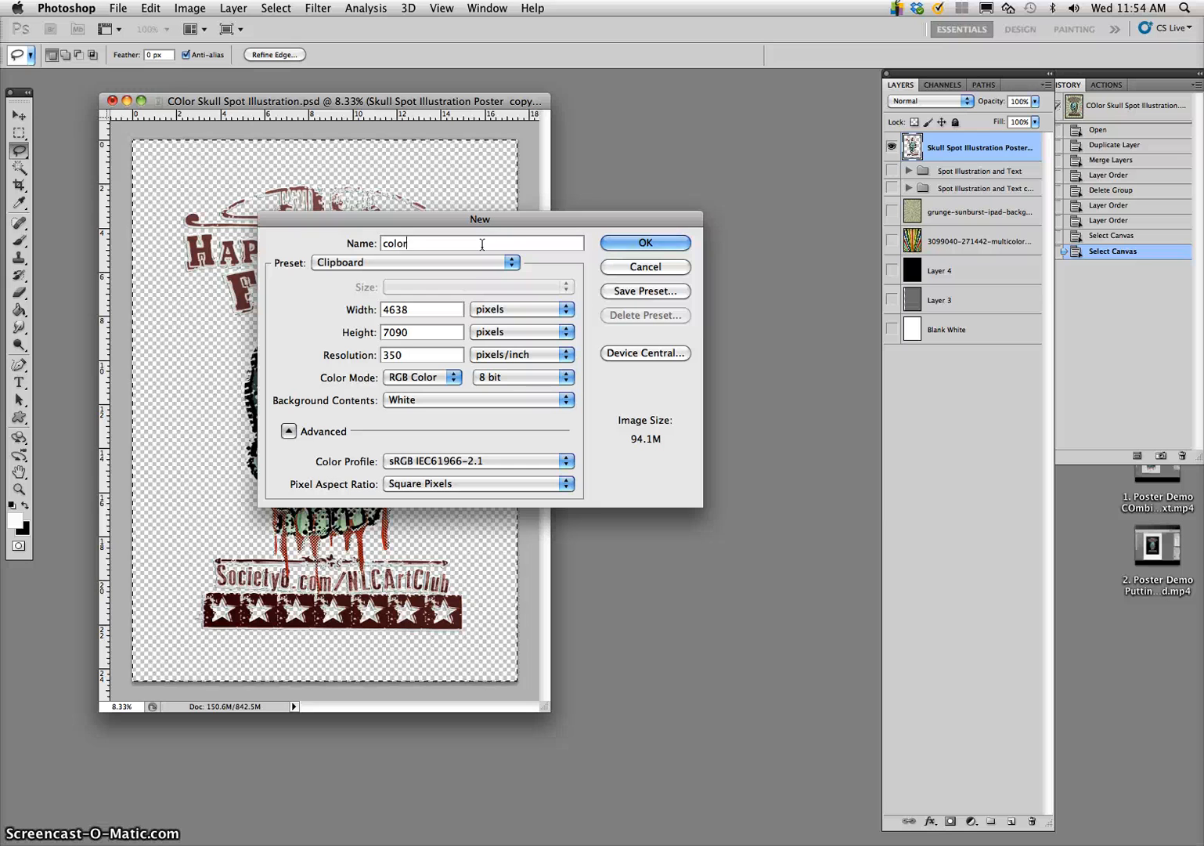
type(" separation test")
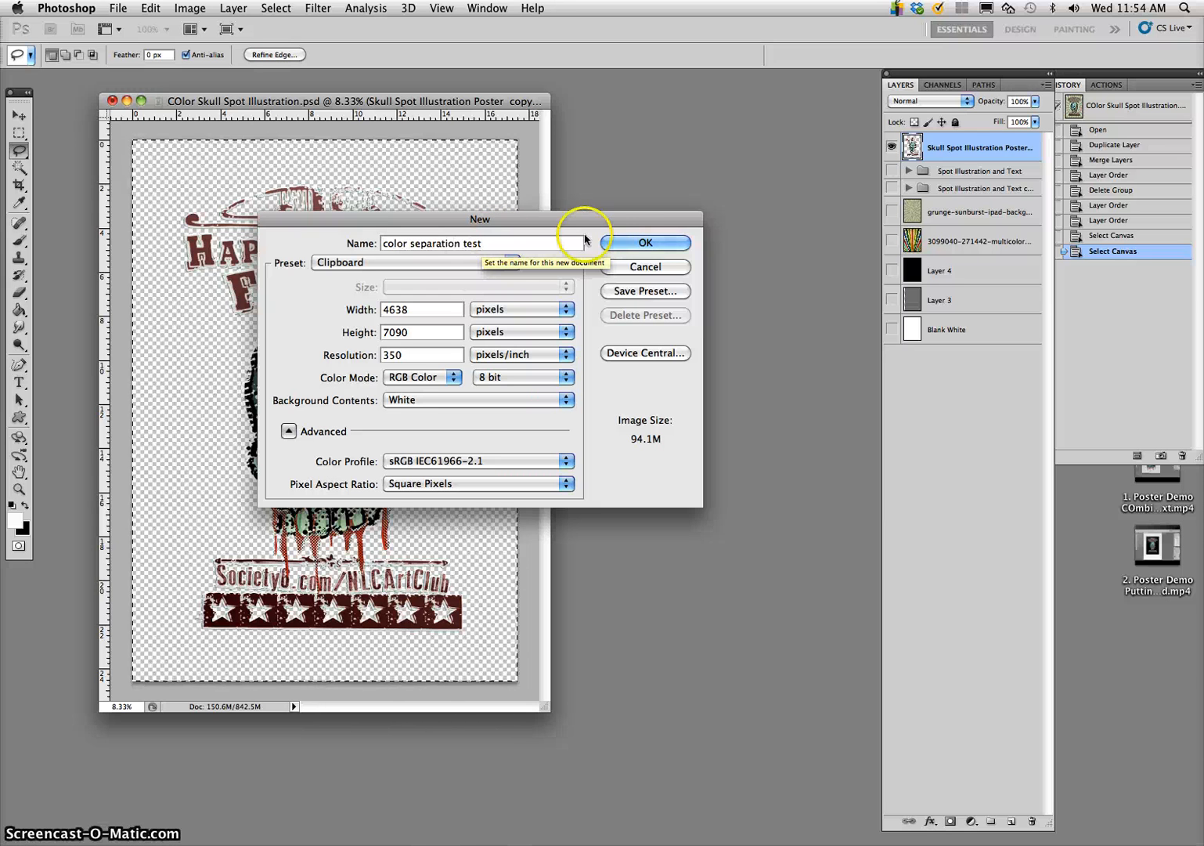
left_click(626, 244)
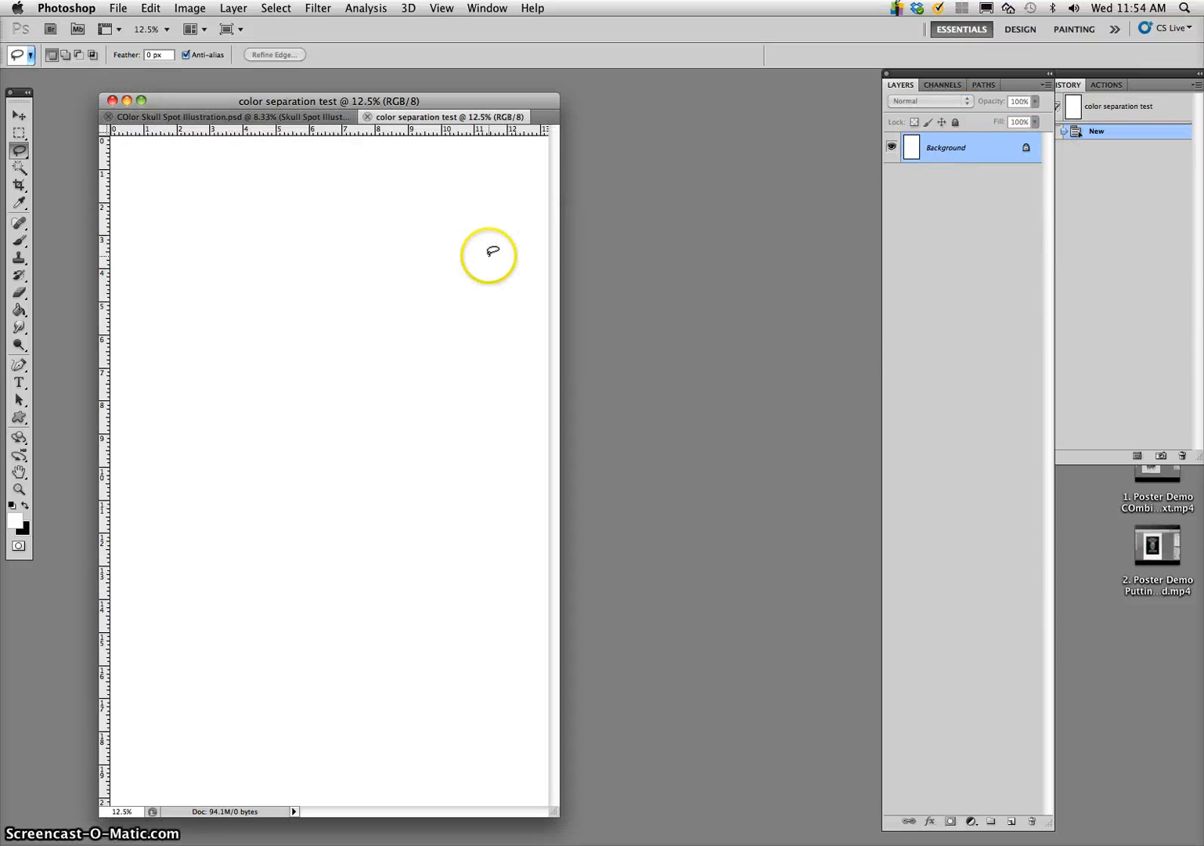
- Paste the copied skull artwork into the new document and flatten the image
left_click(150, 8)
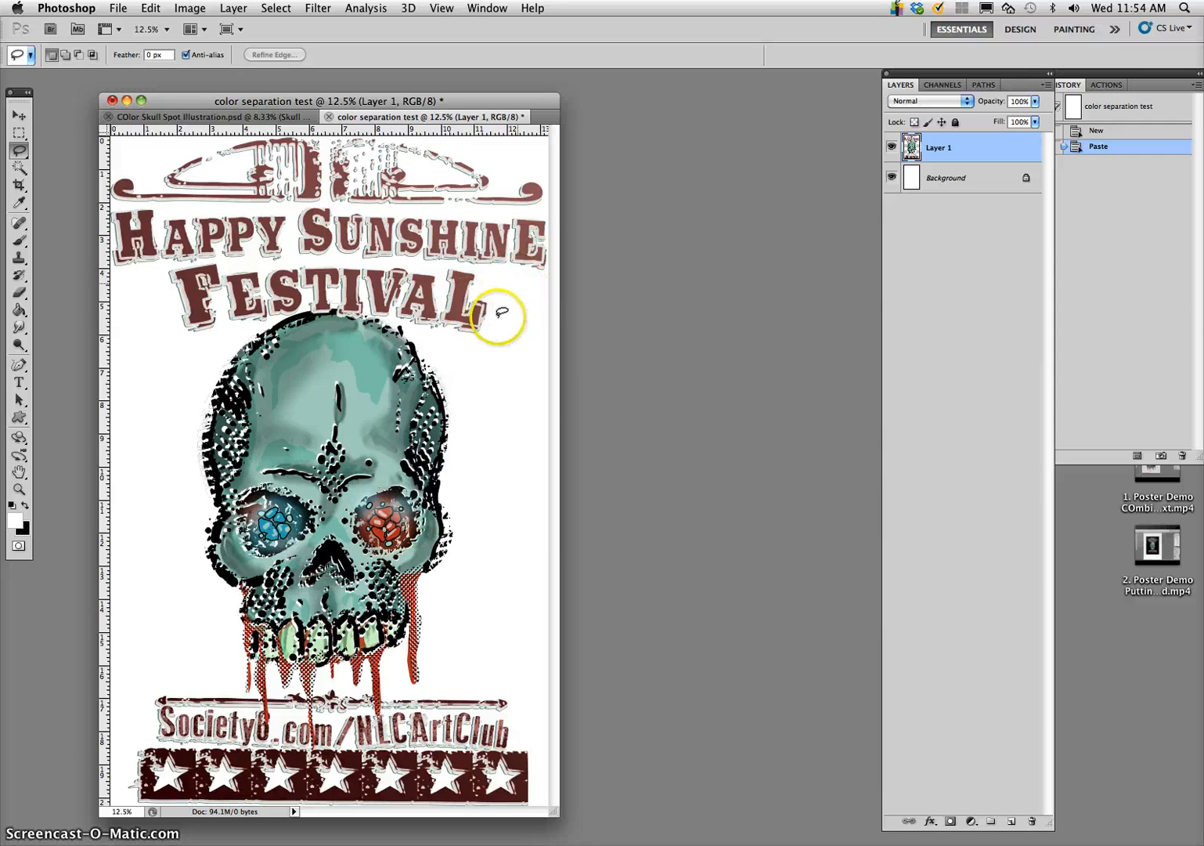
key("super+minus")
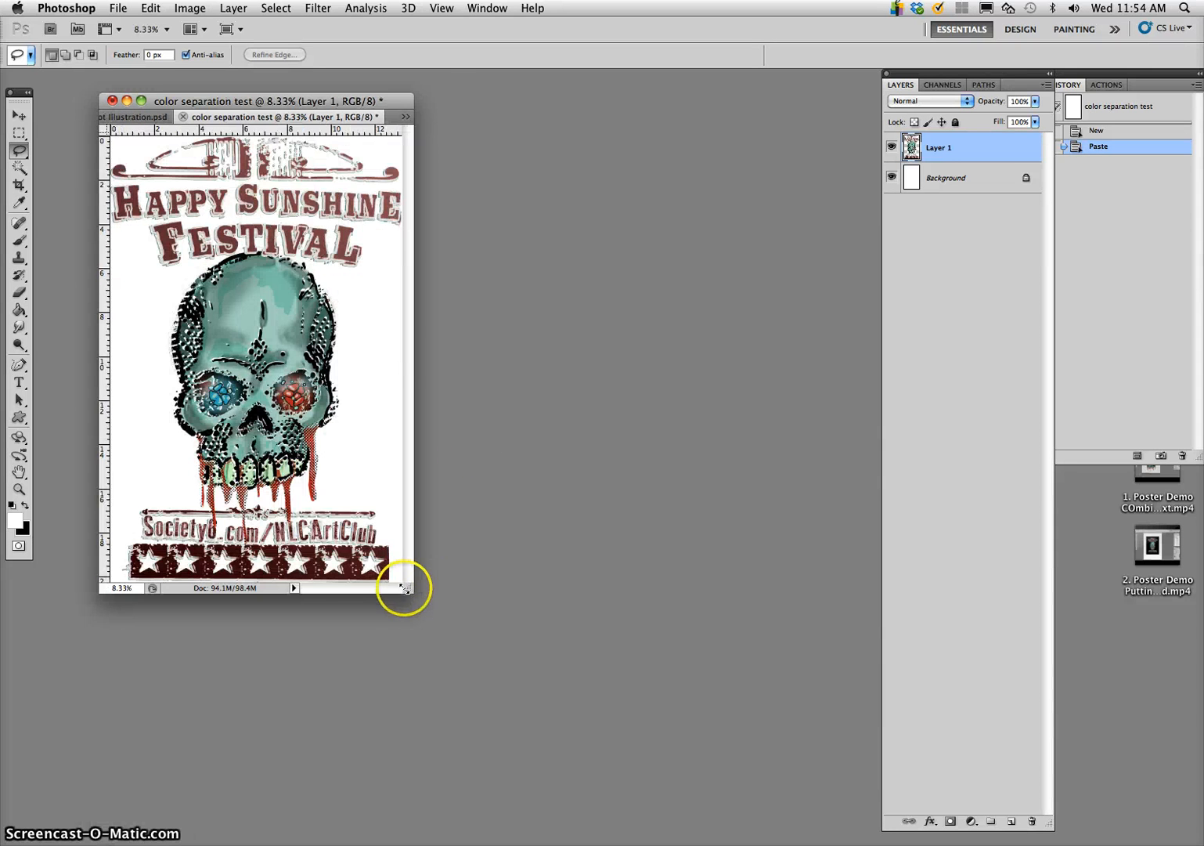
left_click_drag(407, 591, 675, 705)
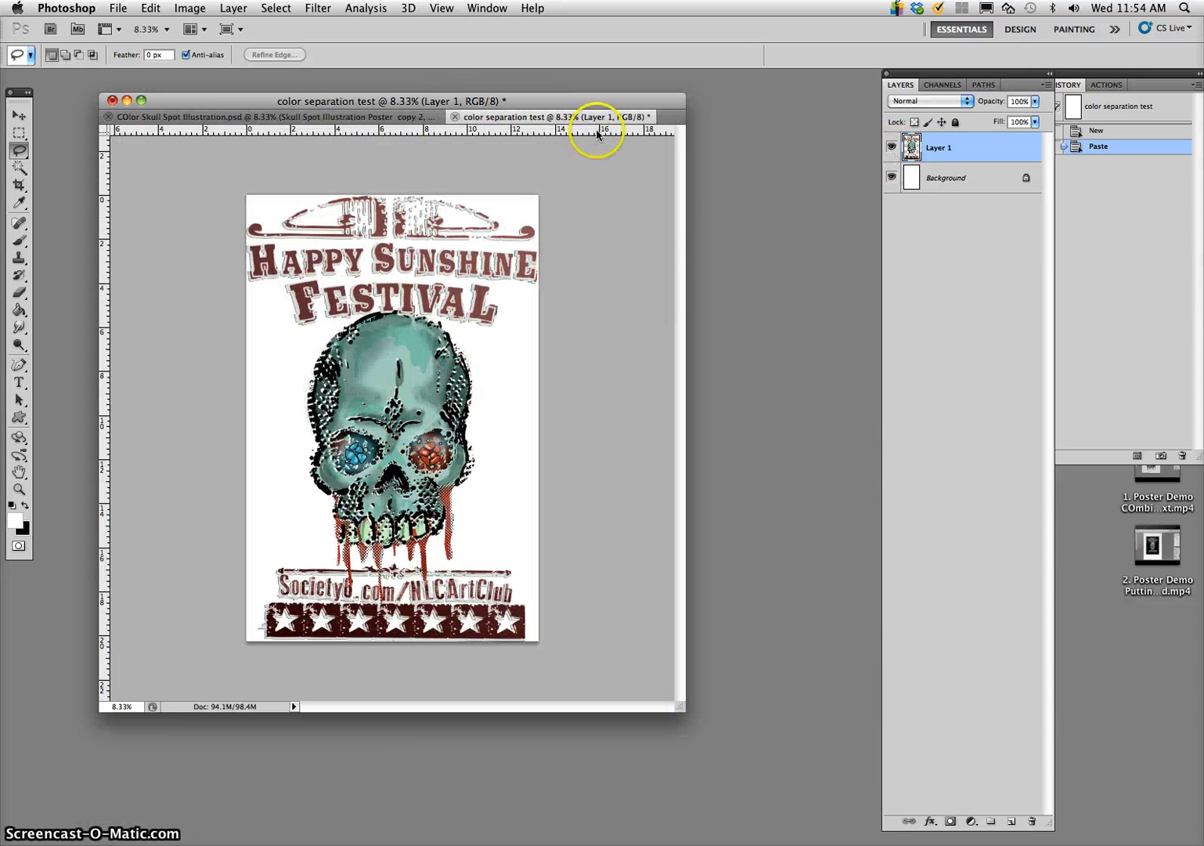
left_click(233, 8)
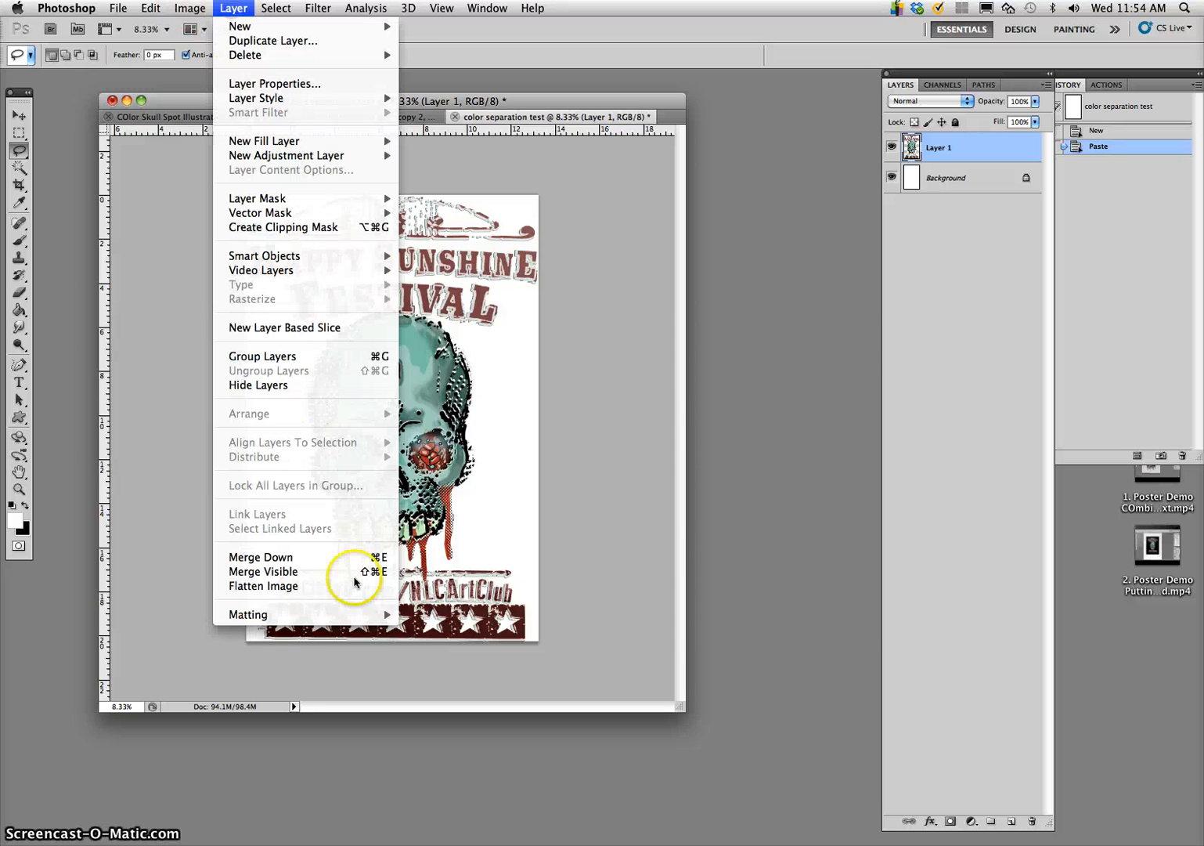
left_click(322, 586)
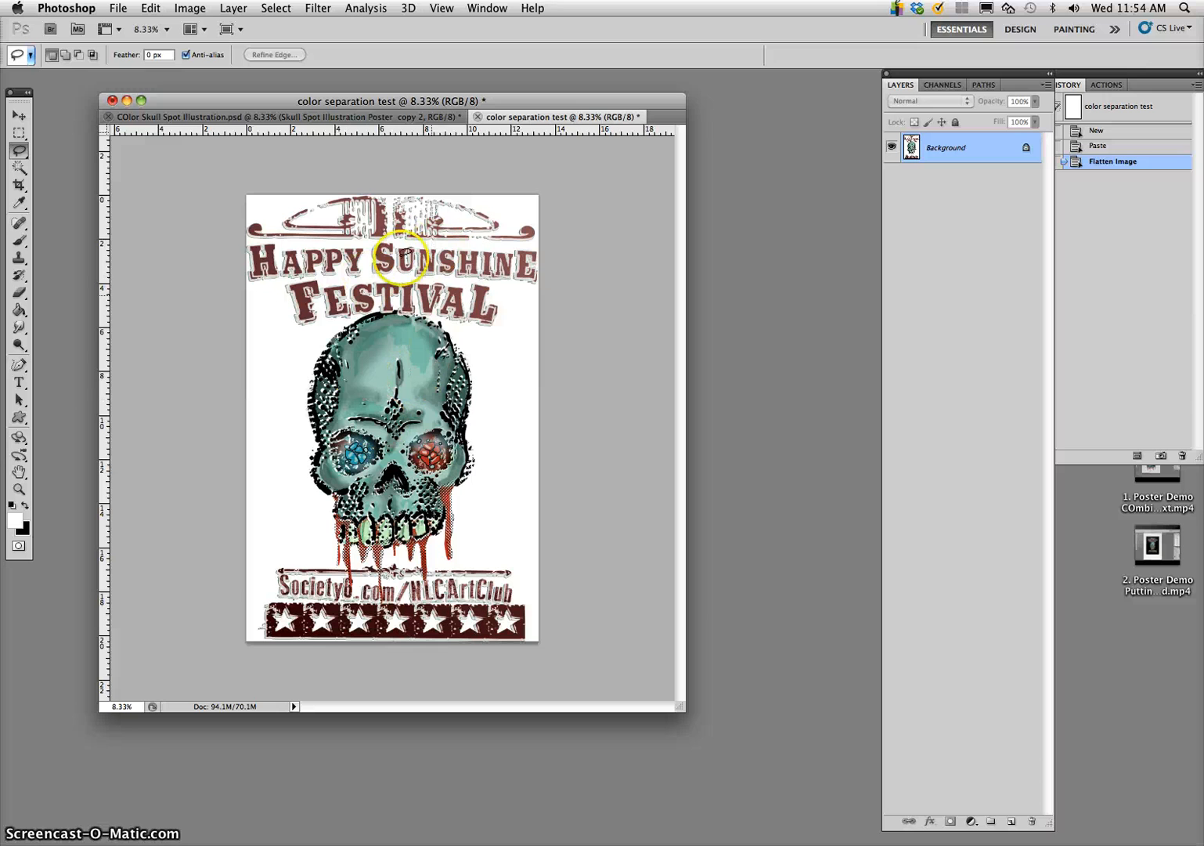
left_click(317, 117)
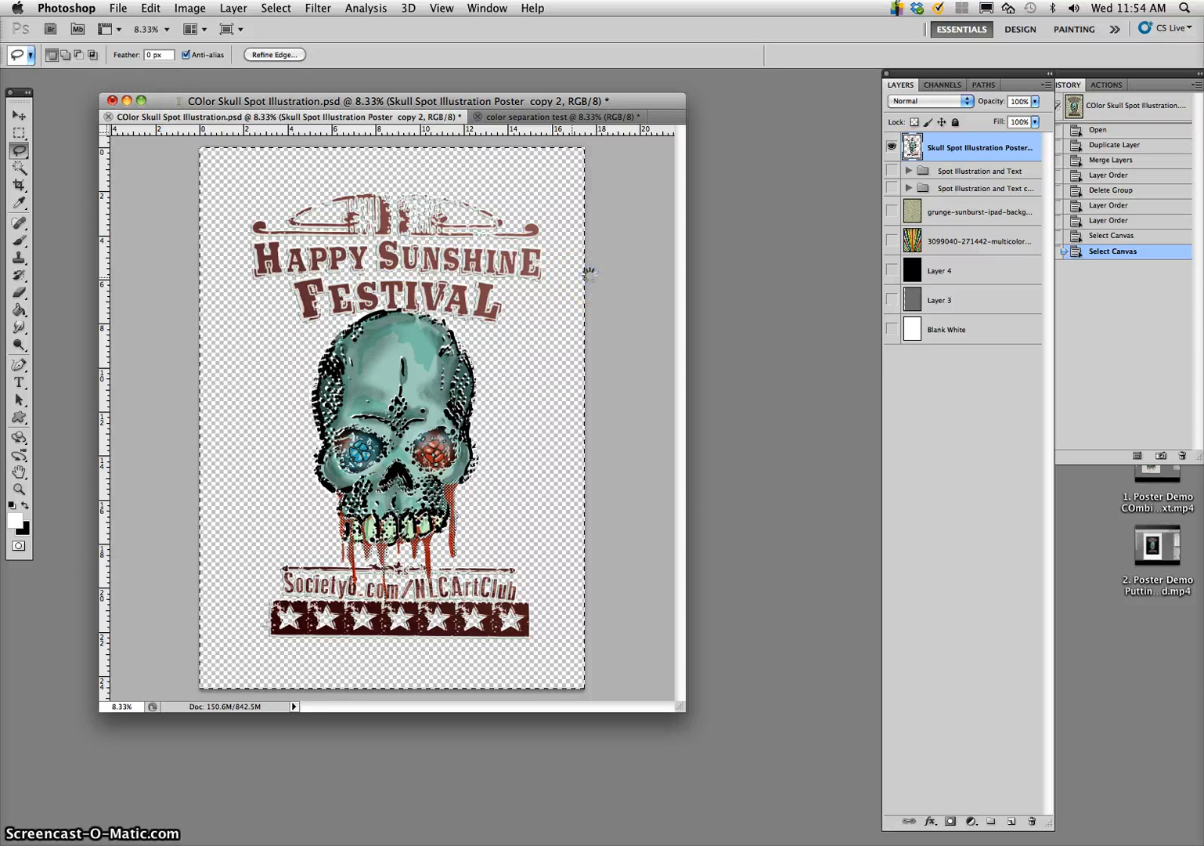
left_click(745, 452)
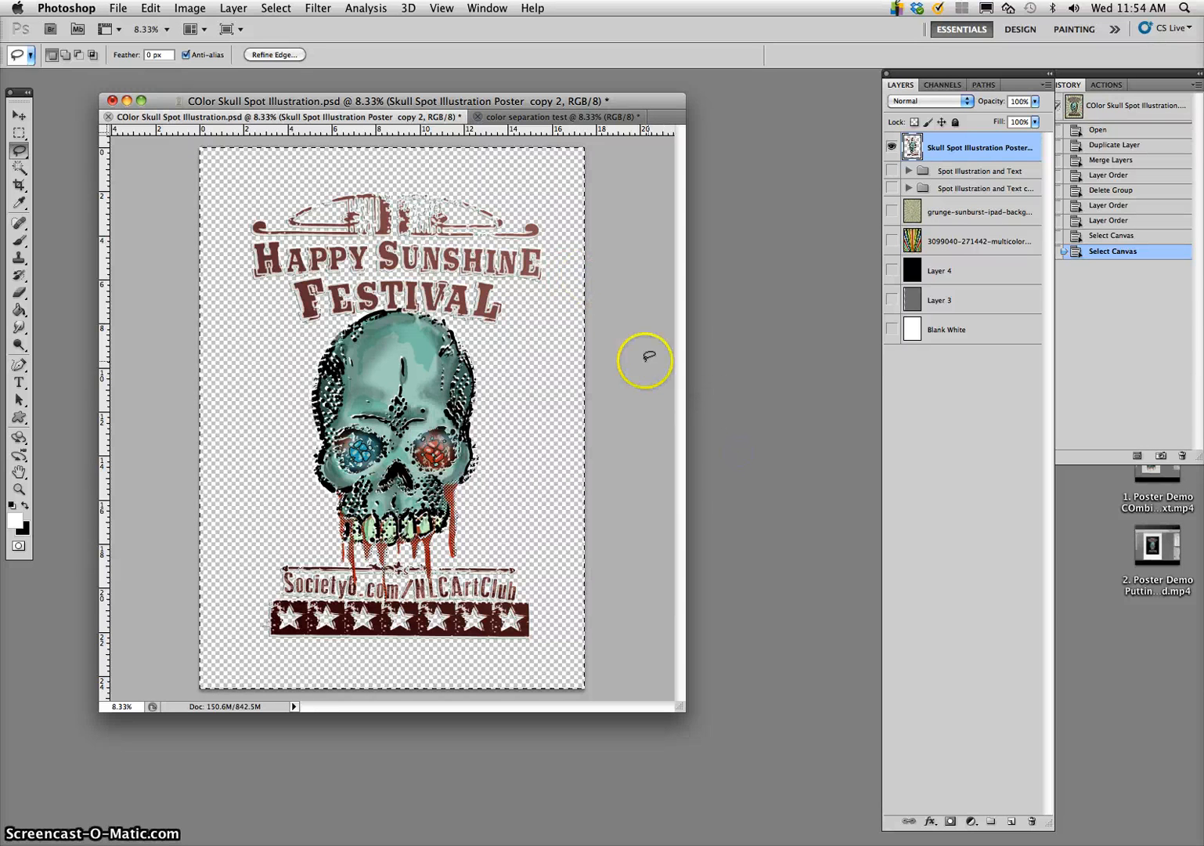
left_click(629, 336)
left_click(557, 117)
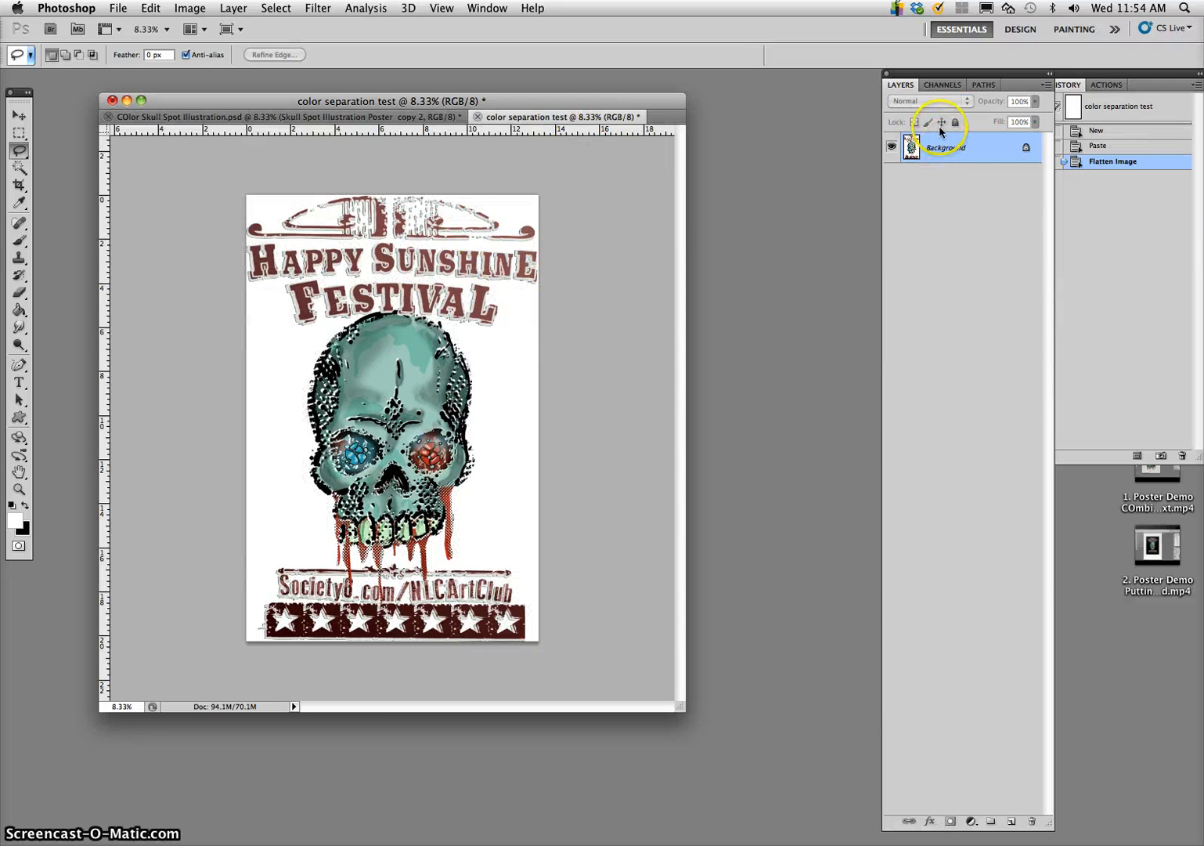
- Show the available actions and expand the Color Seps.atn set in the color separation test document
left_click(501, 8)
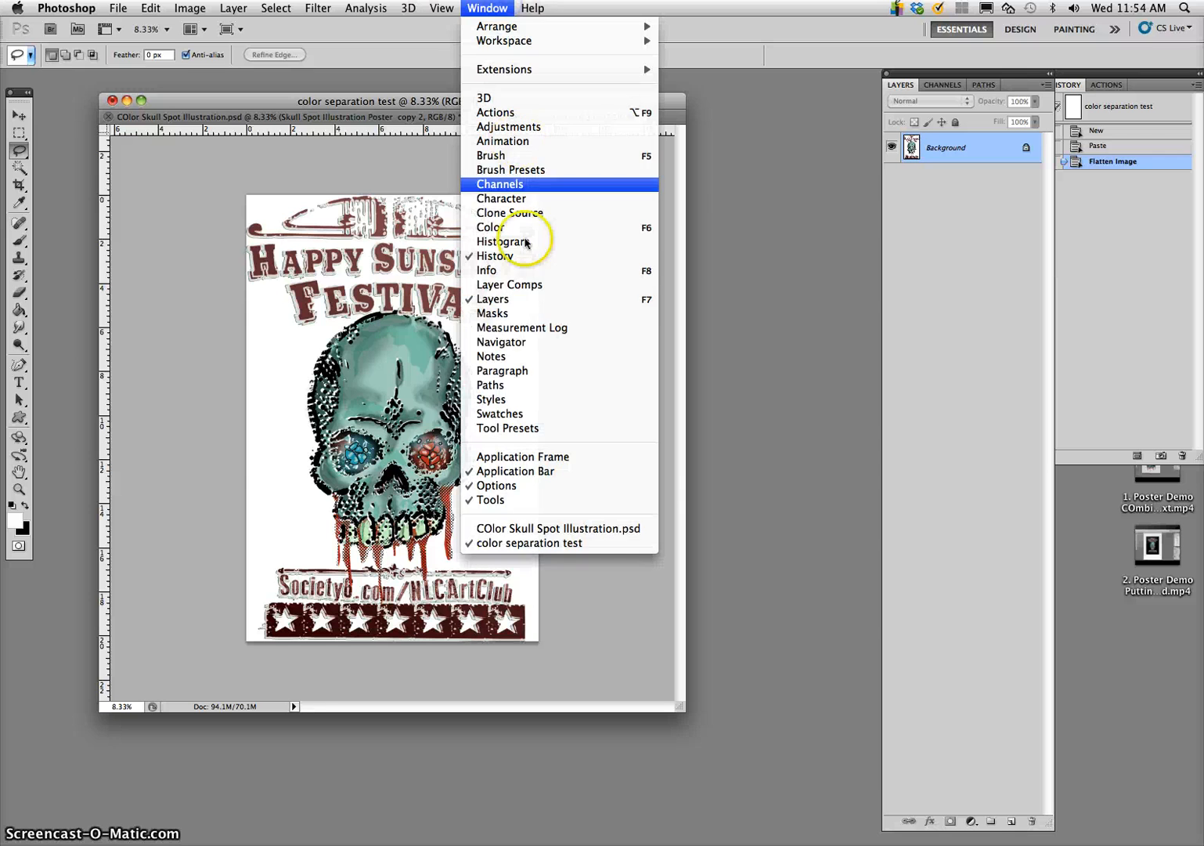
left_click(496, 112)
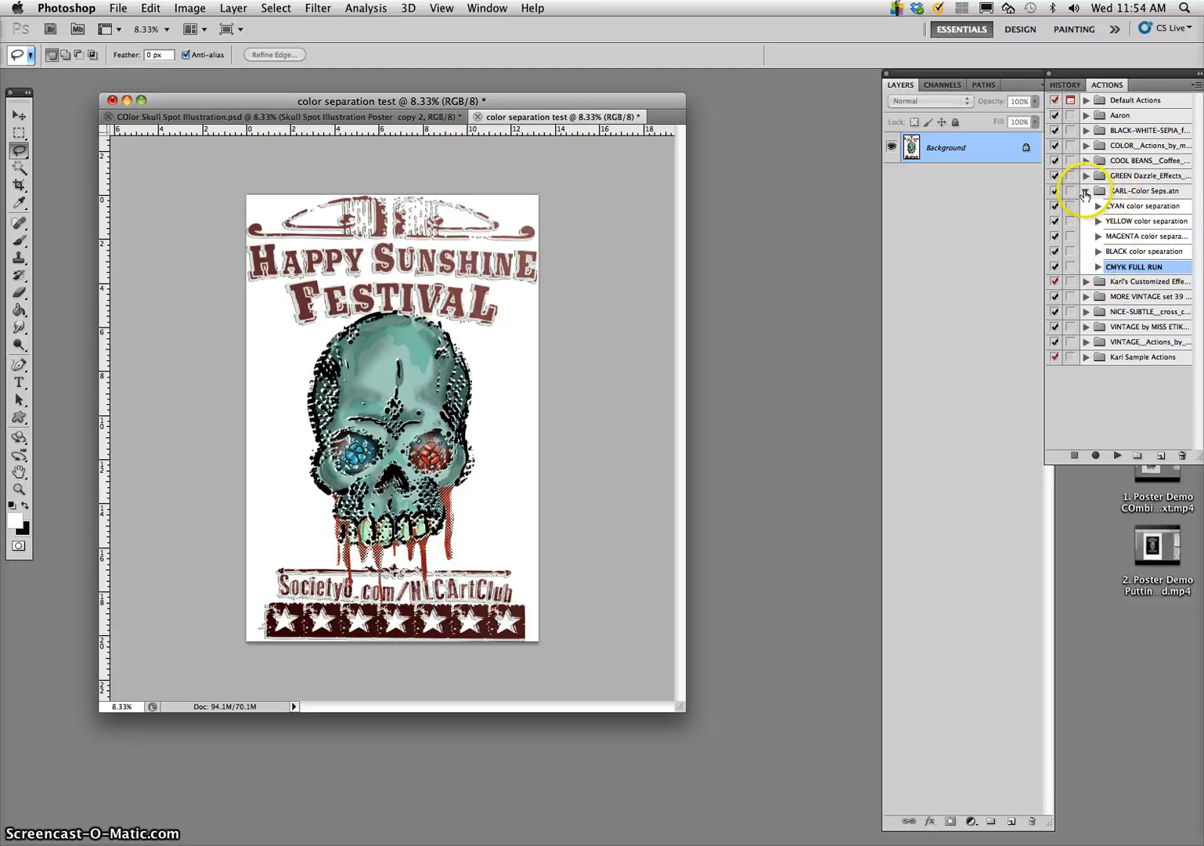
left_click(1086, 191)
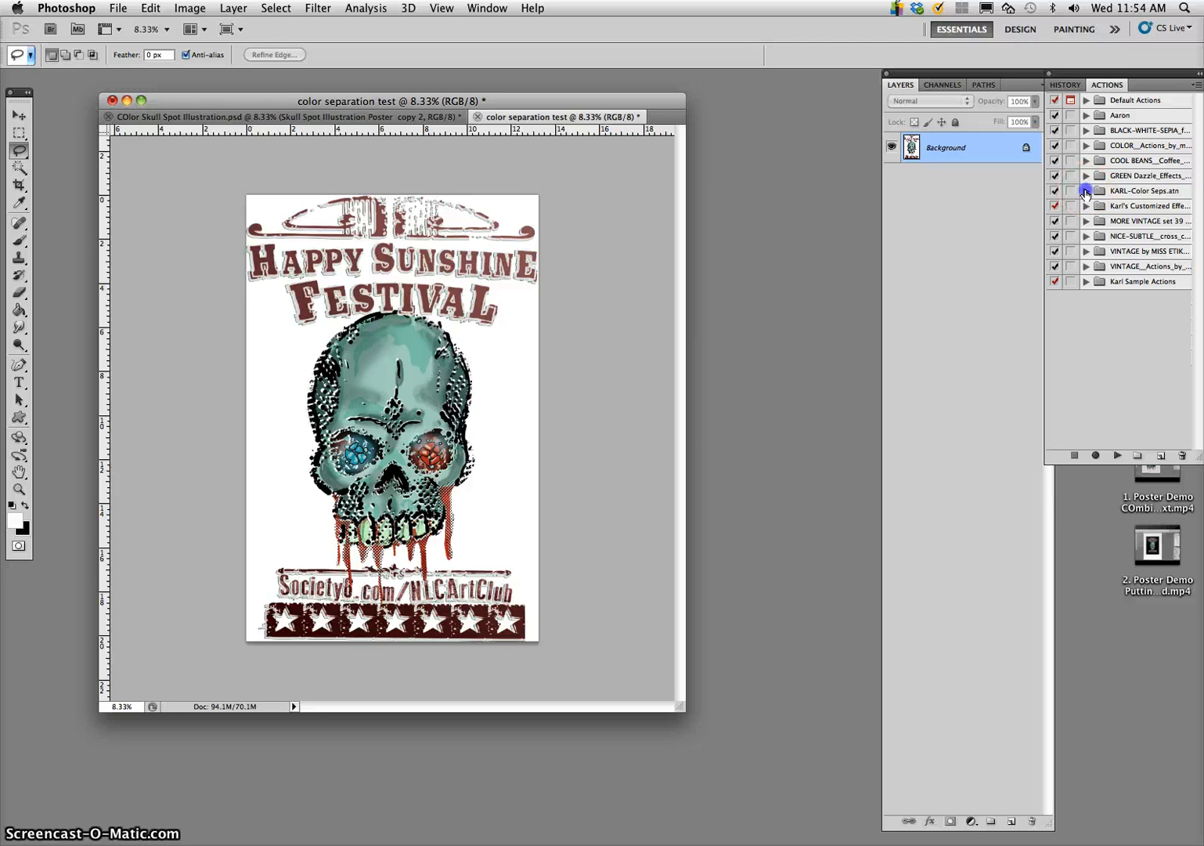
left_click(1085, 192)
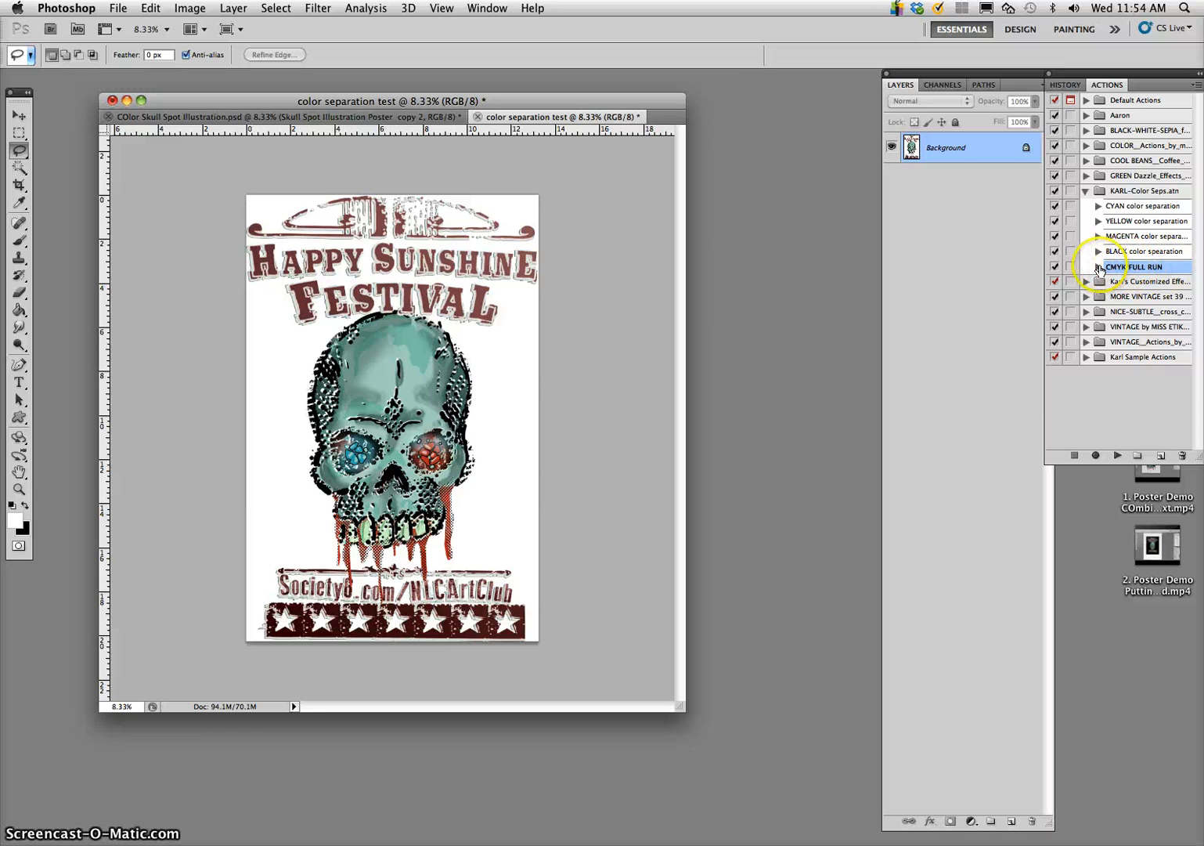
- Run the CMYK FULL RUN action on the color separation test document
left_click(1099, 267)
left_click(1099, 267)
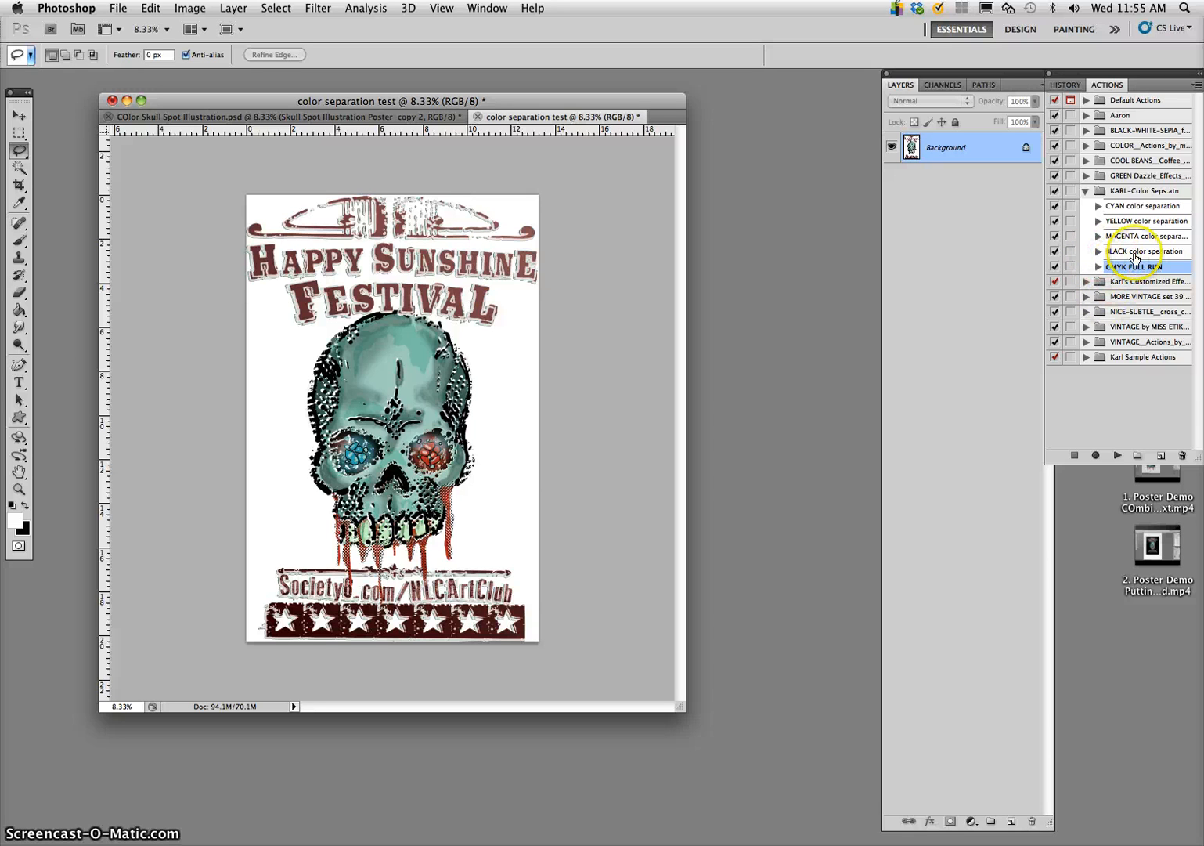
left_click(1116, 457)
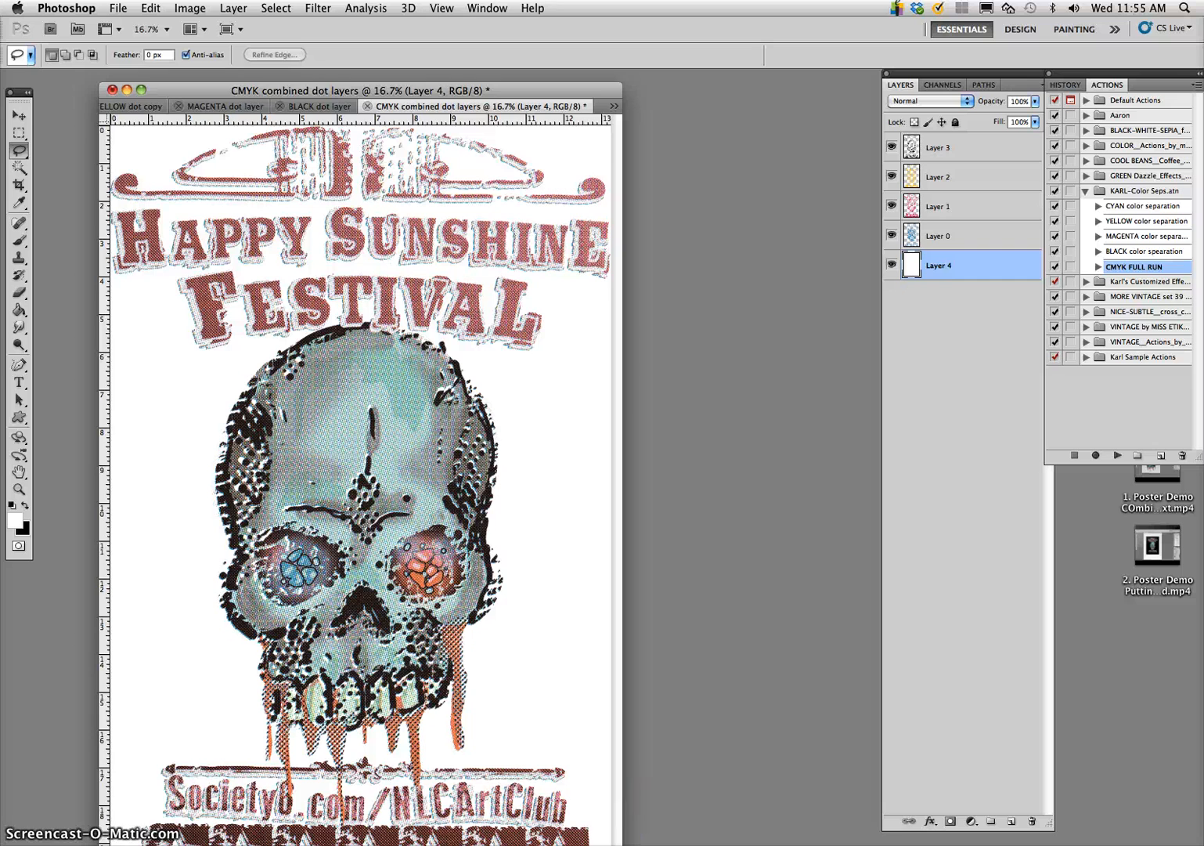
- Enlarge the CMYK combined dot layers window and hide Layer 2, Layer 1 and Layer 0 to isolate the black dots
left_click_drag(618, 842, 648, 800)
scroll(531, 615, "down", 3)
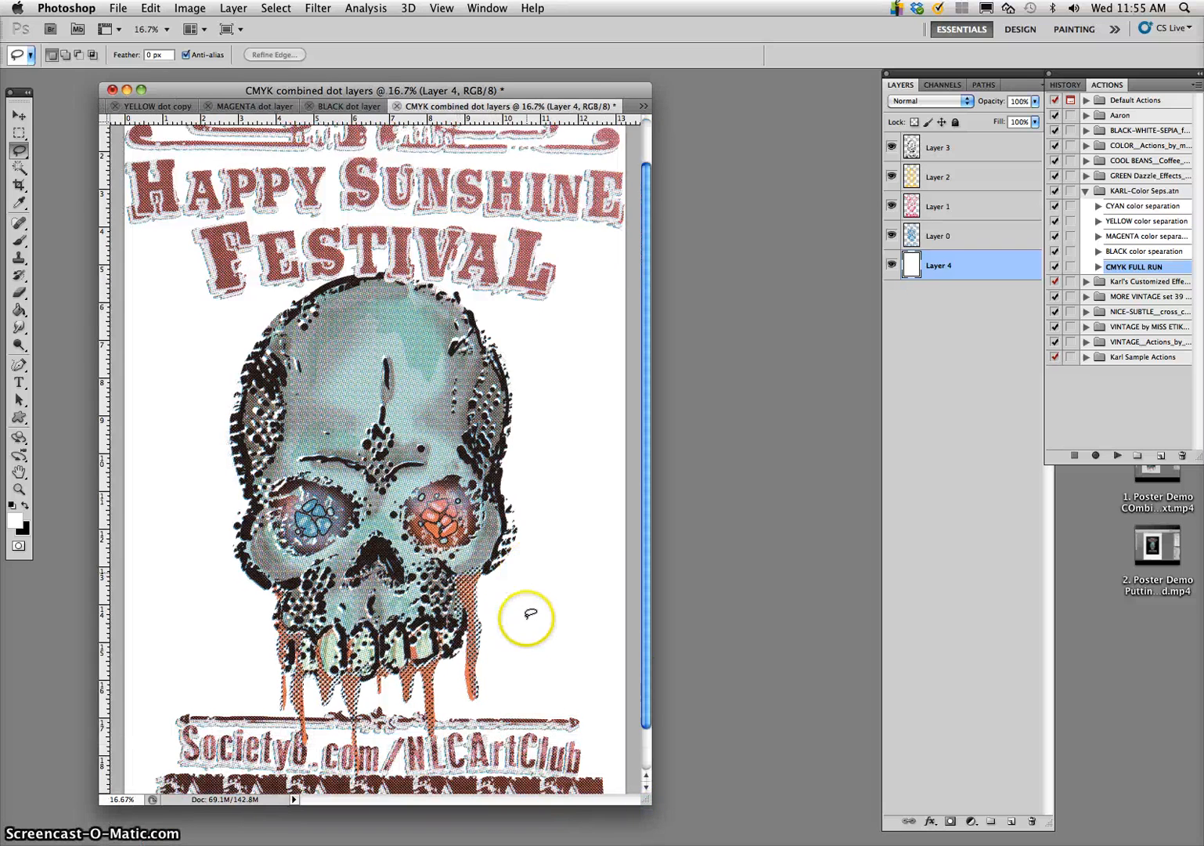
scroll(527, 548, "up", 3)
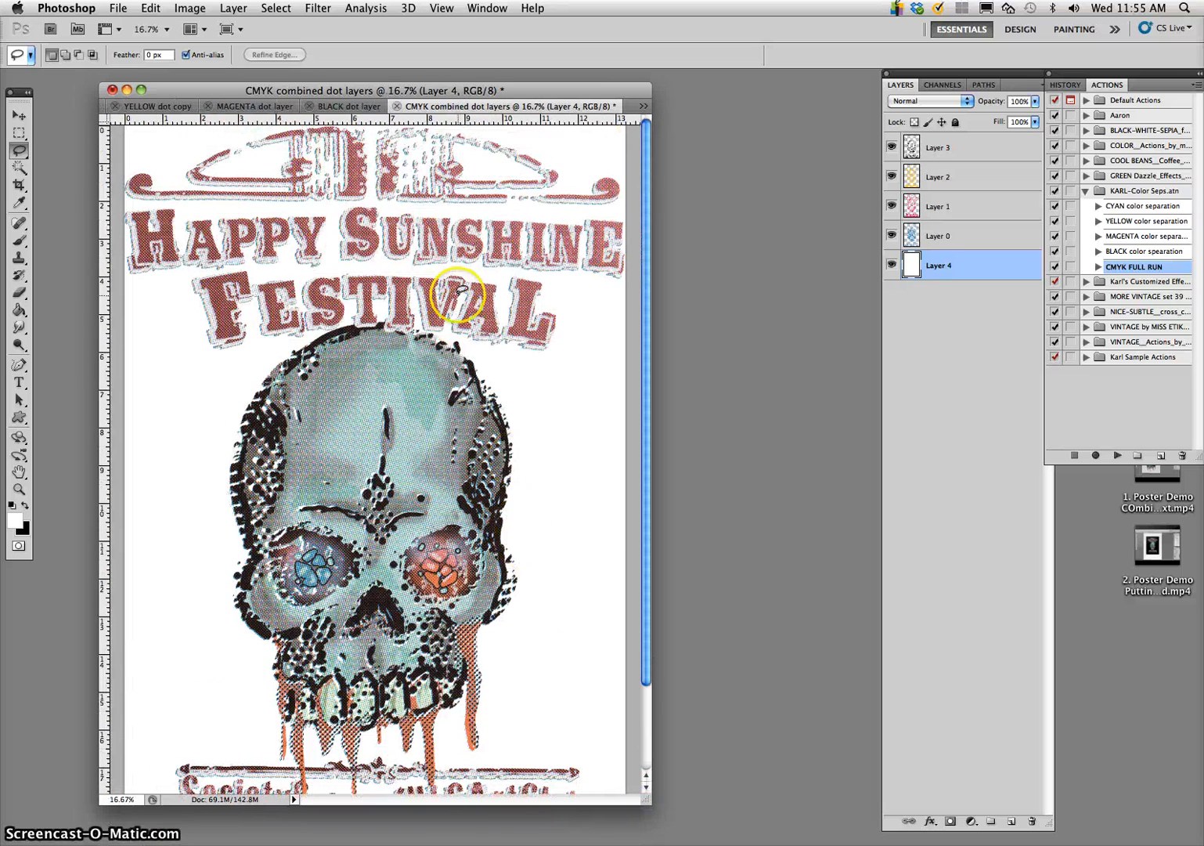
left_click(892, 176)
left_click(892, 206)
left_click(892, 235)
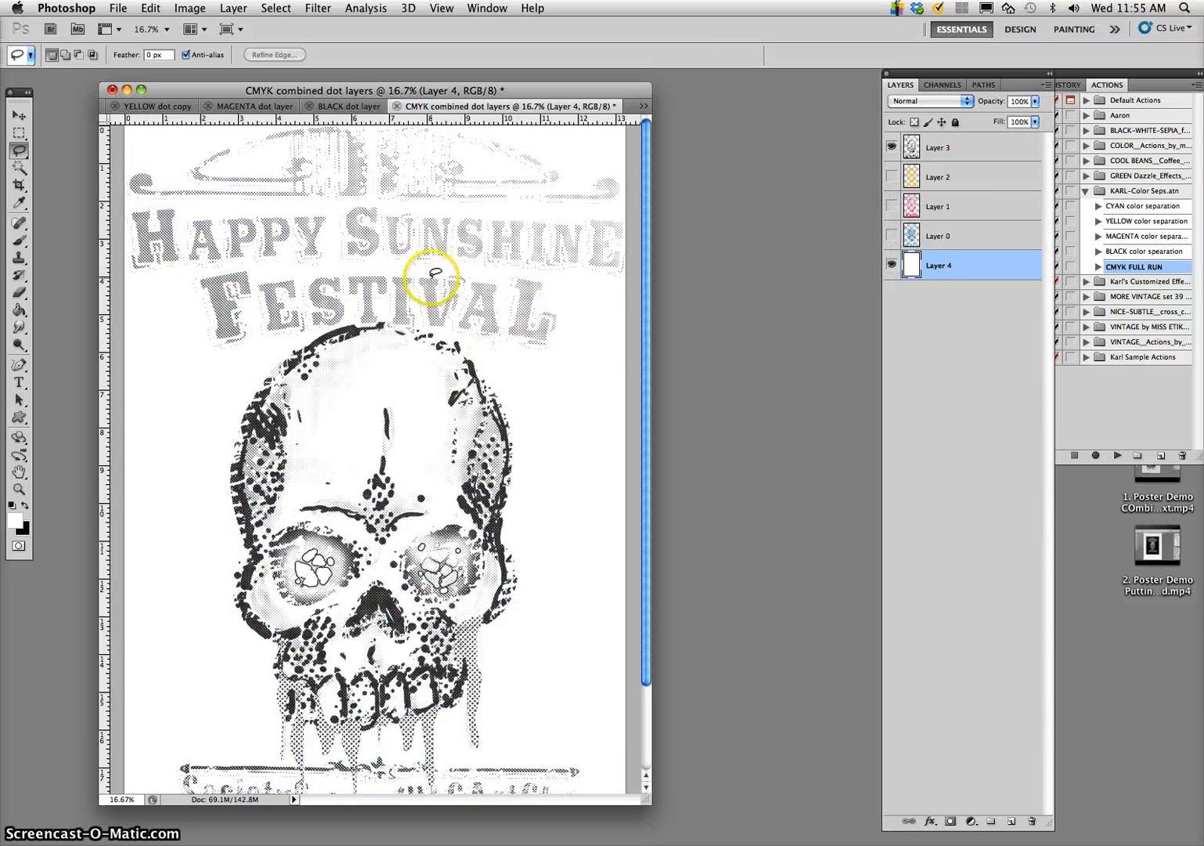
- Examine the black halftone dots up close in the festival lettering and along the skull's upper outline
key("super+plus")
key("super+plus")
key("super+plus")
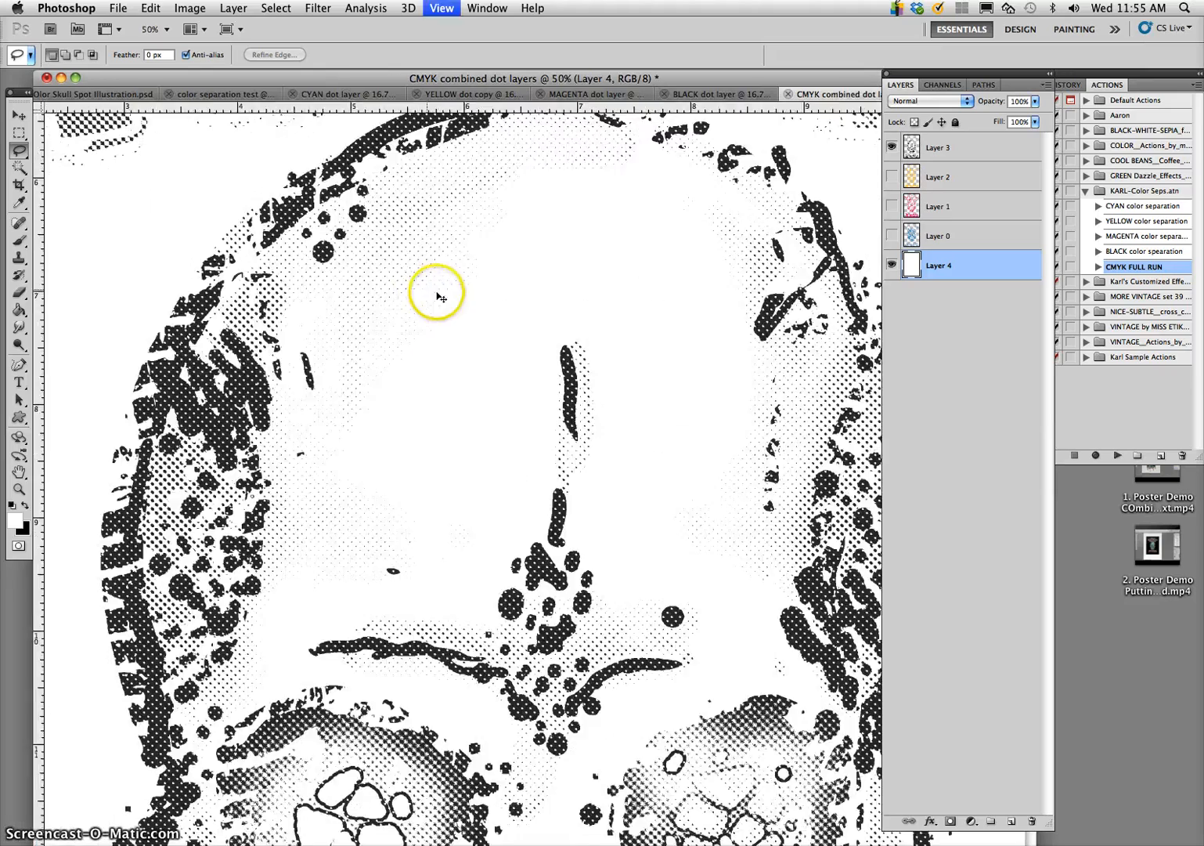
scroll(458, 294, "up", 10)
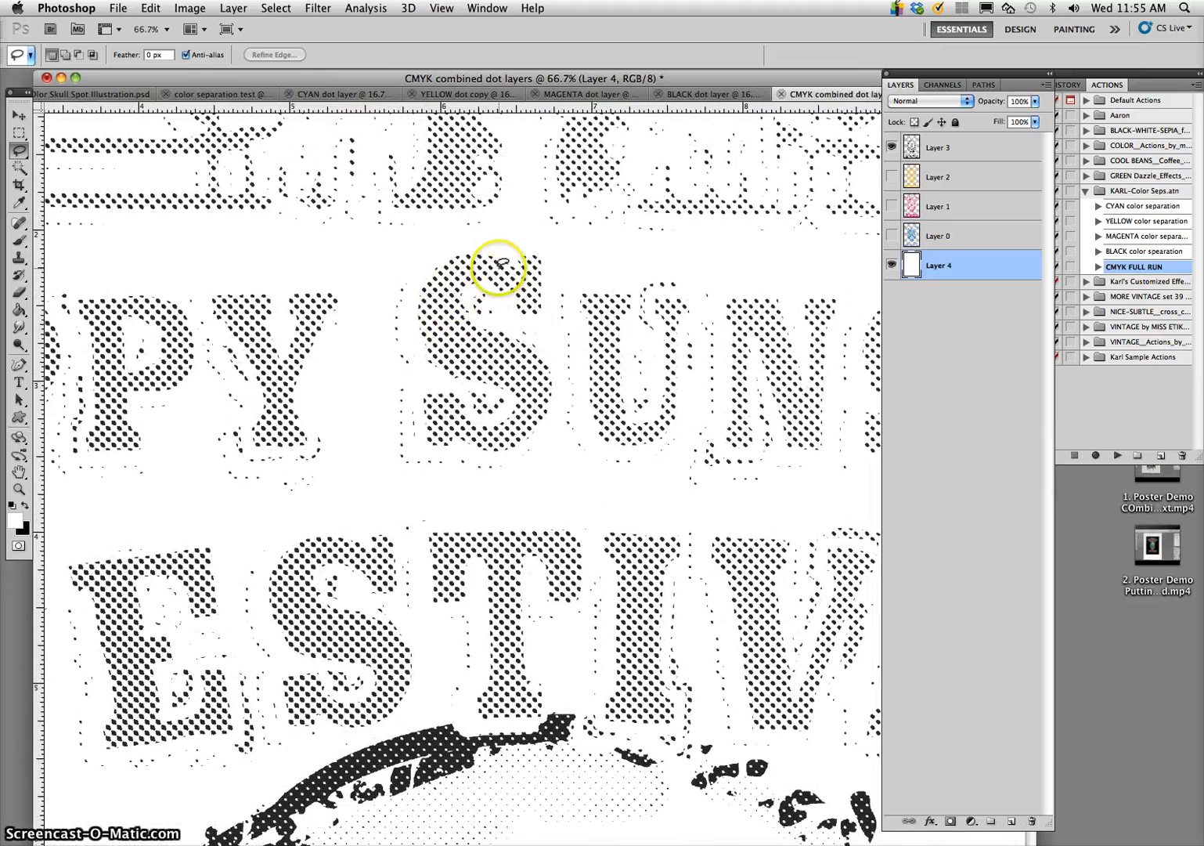
scroll(499, 265, "up", 5)
scroll(615, 474, "down", 4)
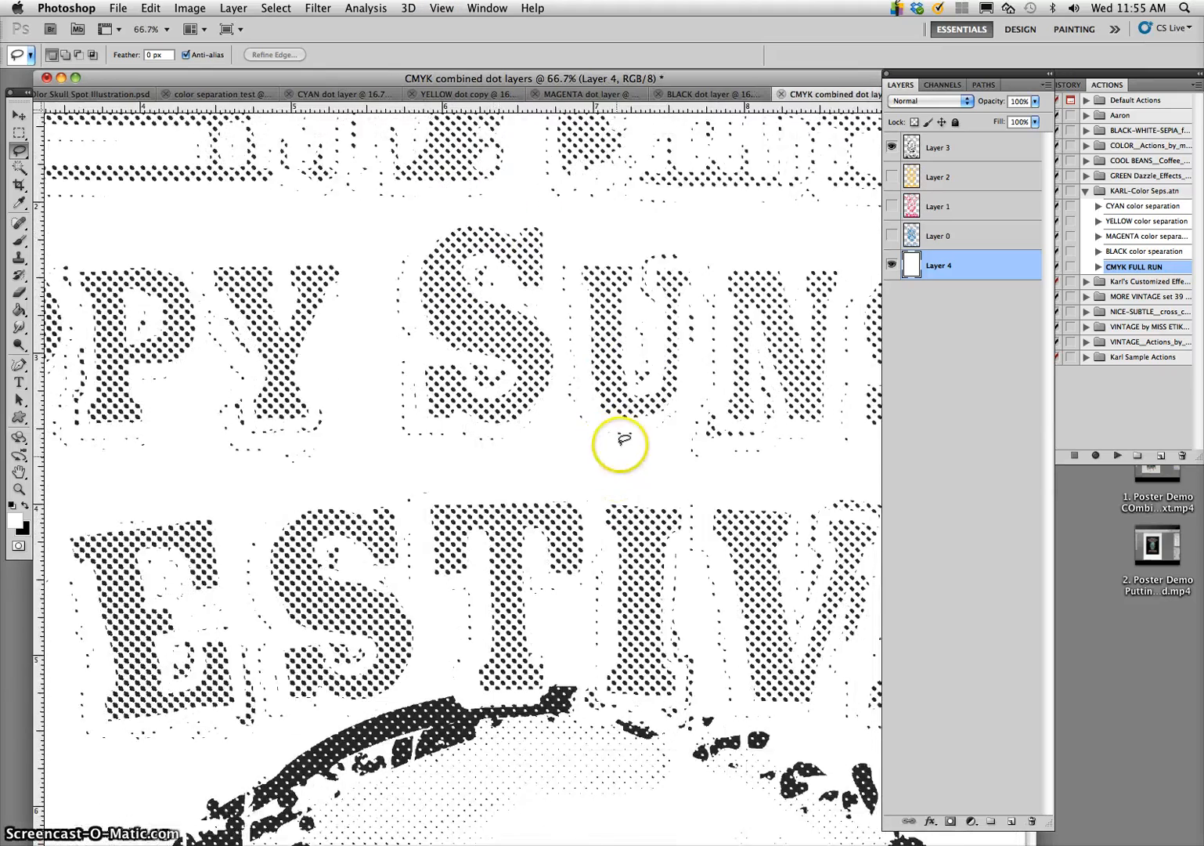
scroll(553, 261, "up", 3)
scroll(603, 276, "down", 14)
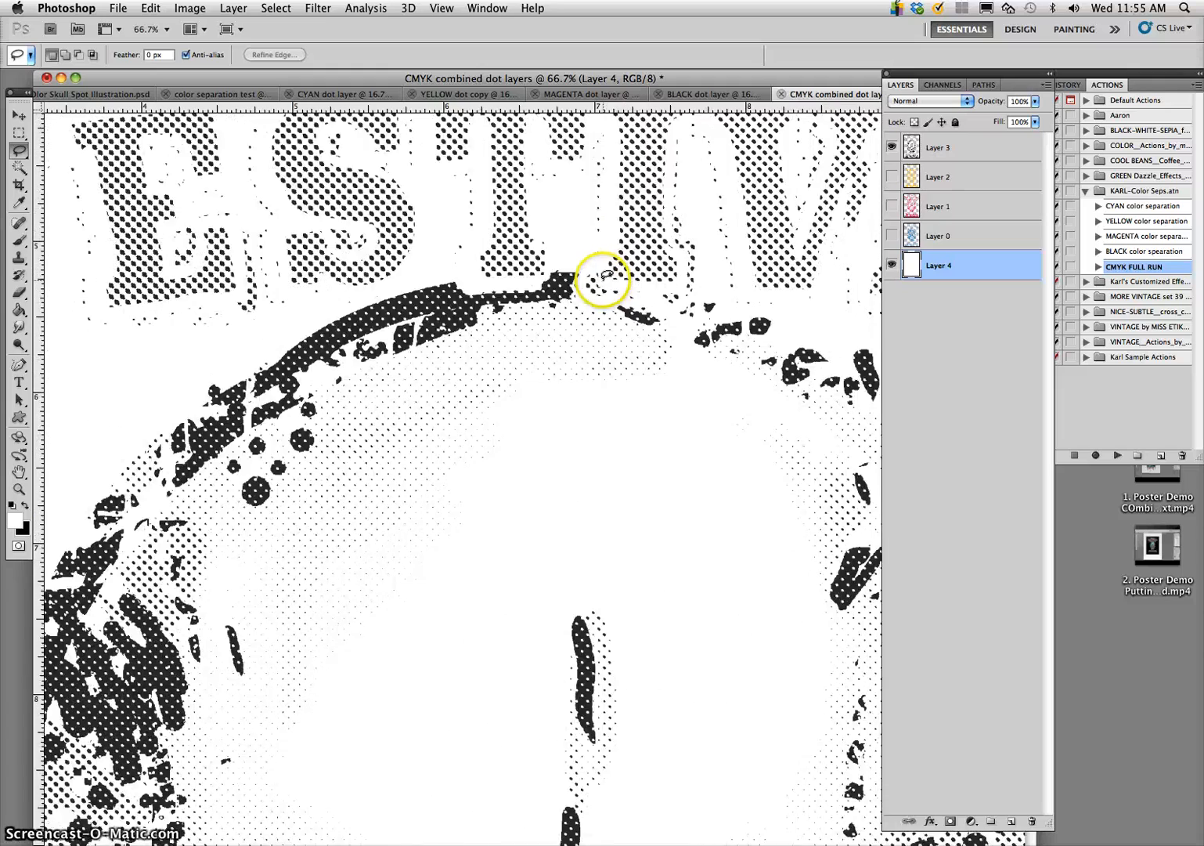
scroll(548, 251, "up", 4)
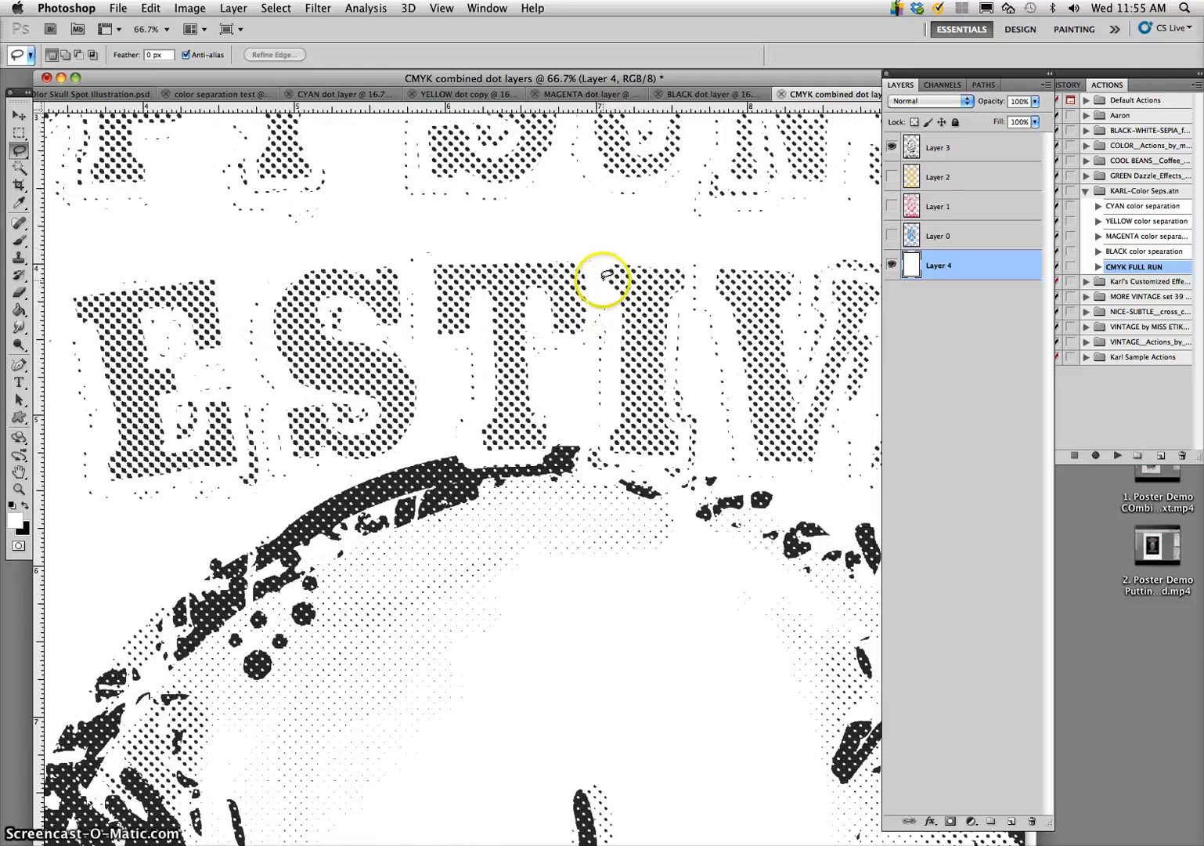
- Show the yellow dots on Layer 2 again and inspect them across the skull's forehead
left_click(891, 177)
scroll(485, 302, "down", 15)
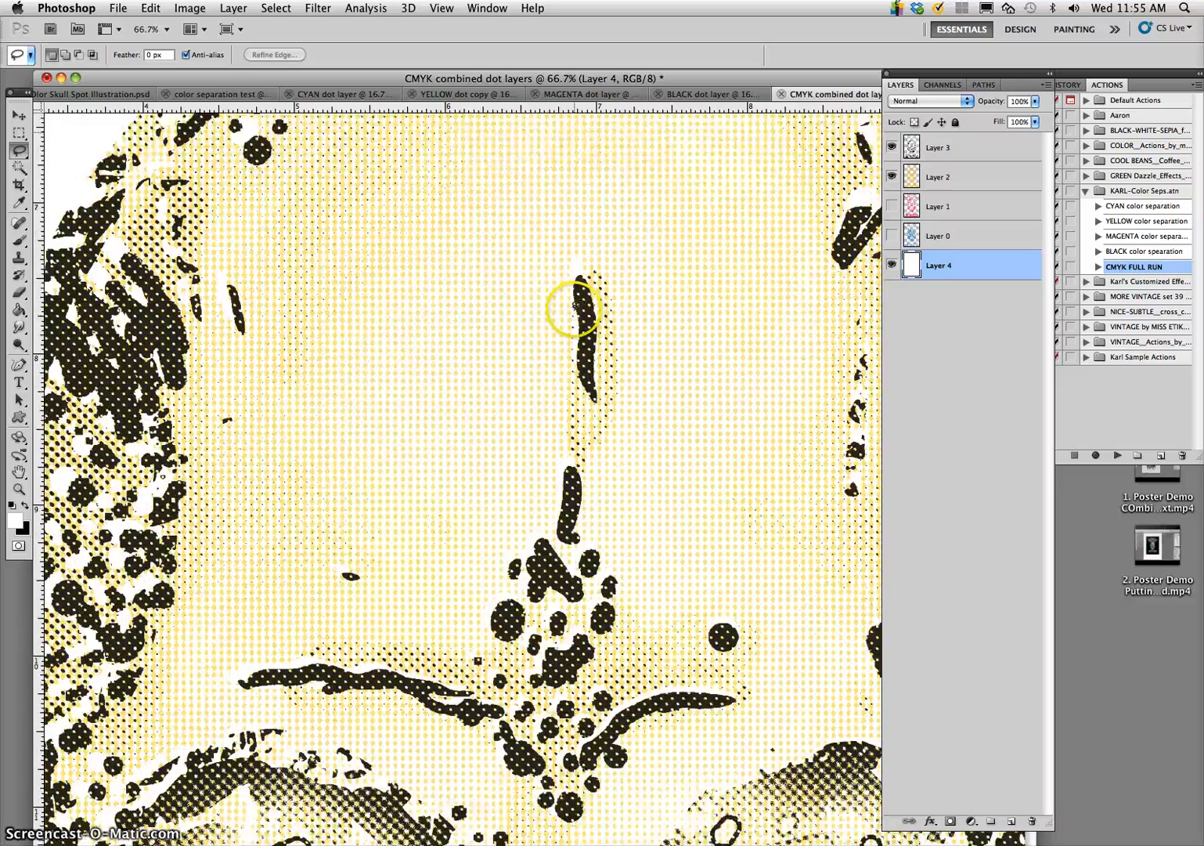
scroll(576, 307, "down", 2)
scroll(575, 308, "left", 6)
scroll(575, 307, "right", 7)
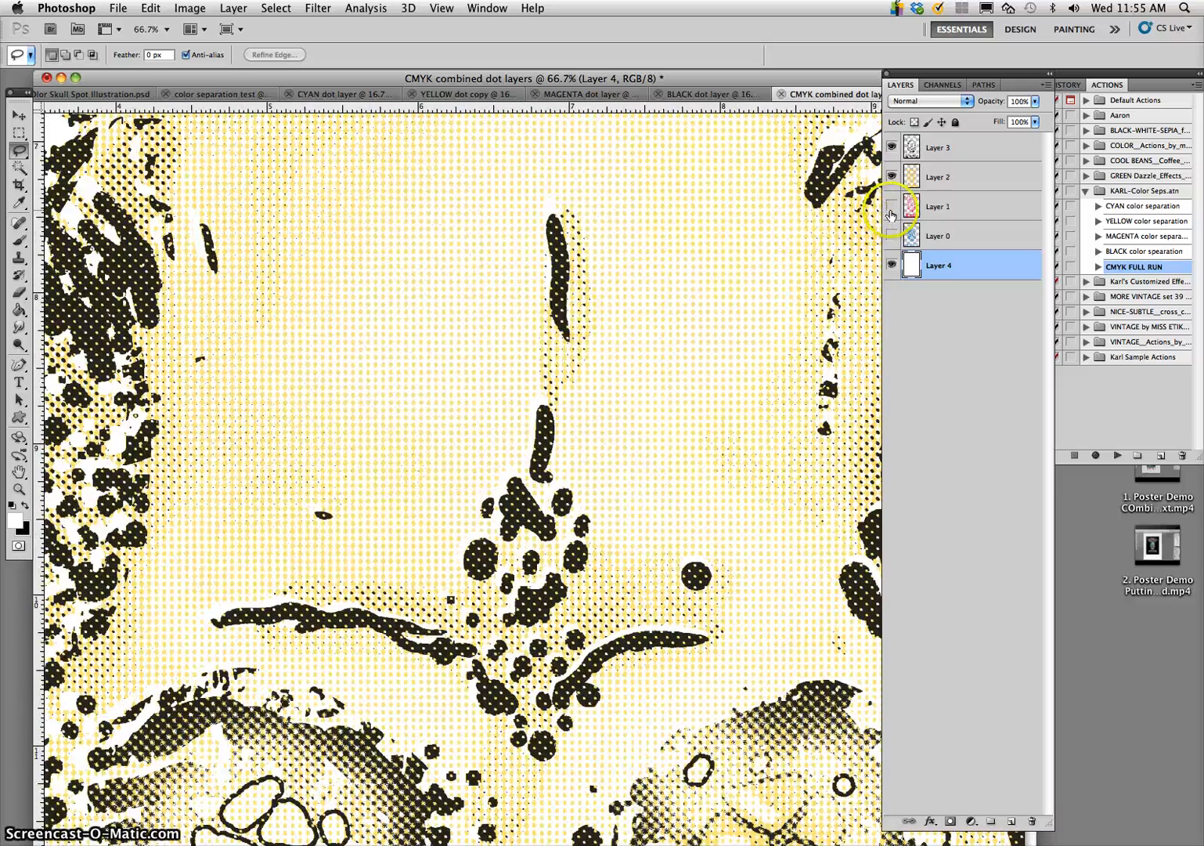
- Show the magenta dots on Layer 1 again and inspect them around the eye socket and nose
left_click(891, 206)
scroll(653, 301, "down", 4)
scroll(647, 300, "left", 5)
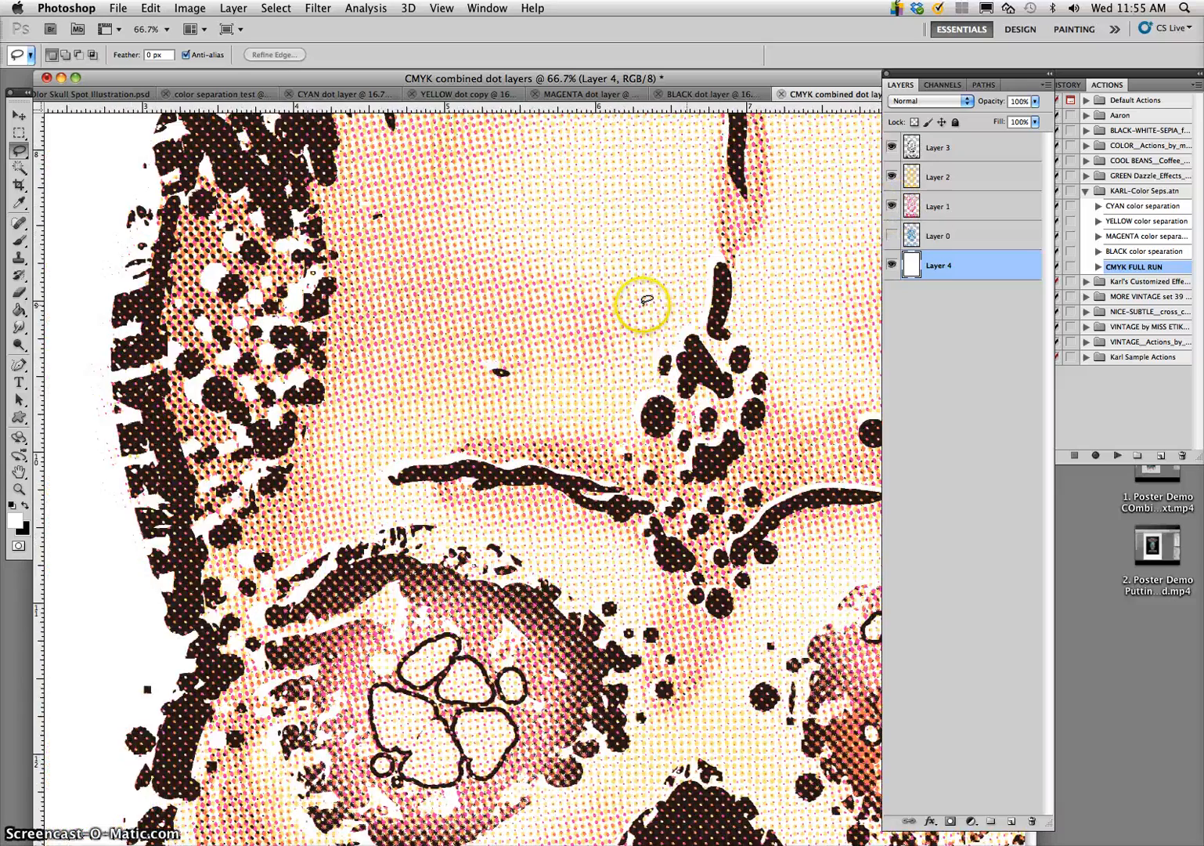
scroll(647, 300, "down", 8)
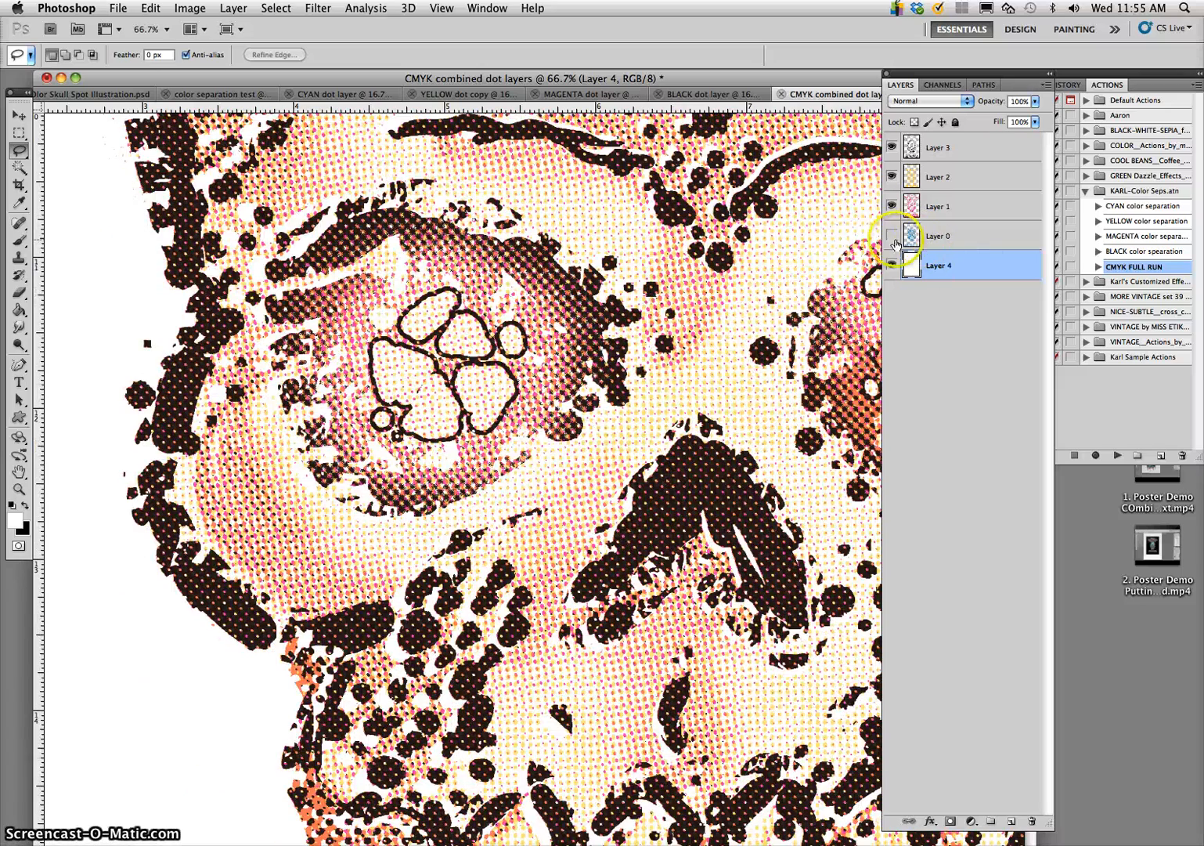
- Show the cyan dots on Layer 0 again, inspect the teeth and drips, and return to the overall poster view
left_click(891, 236)
scroll(736, 294, "down", 6)
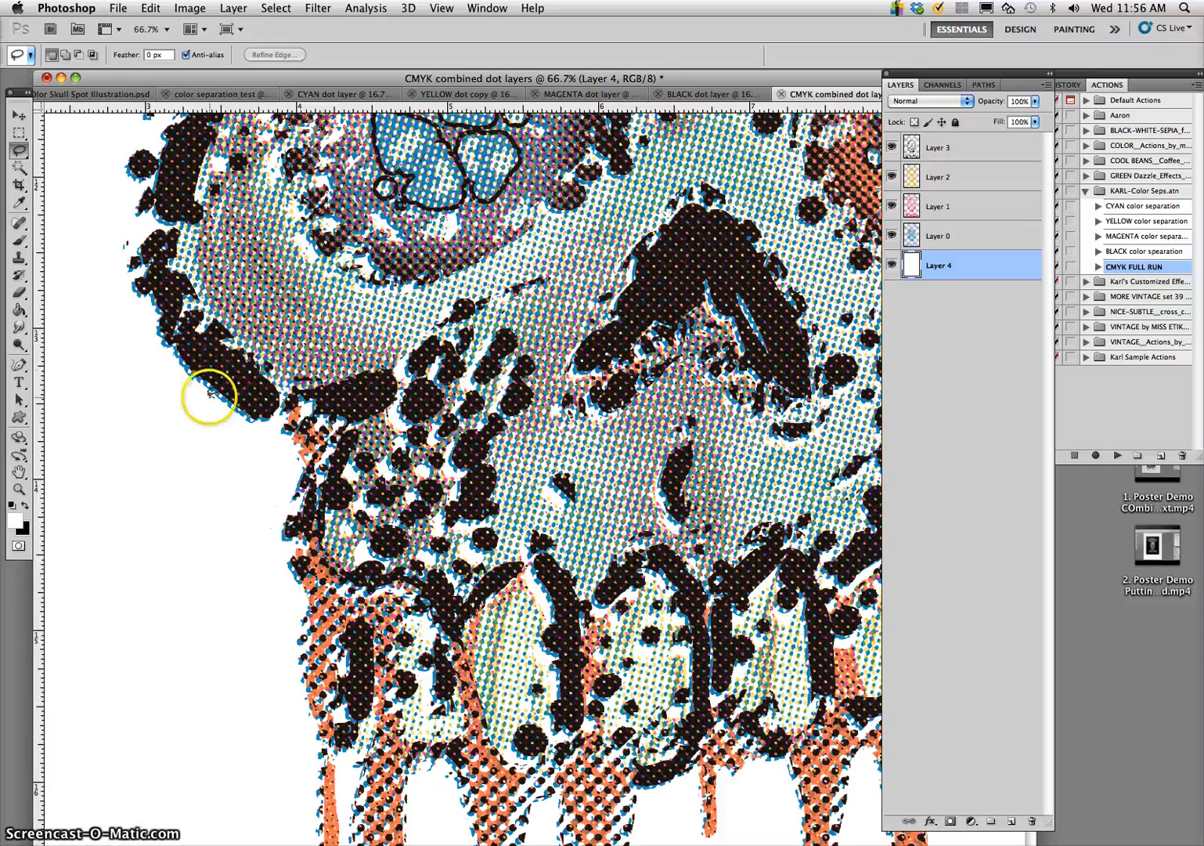
scroll(336, 509, "down", 3)
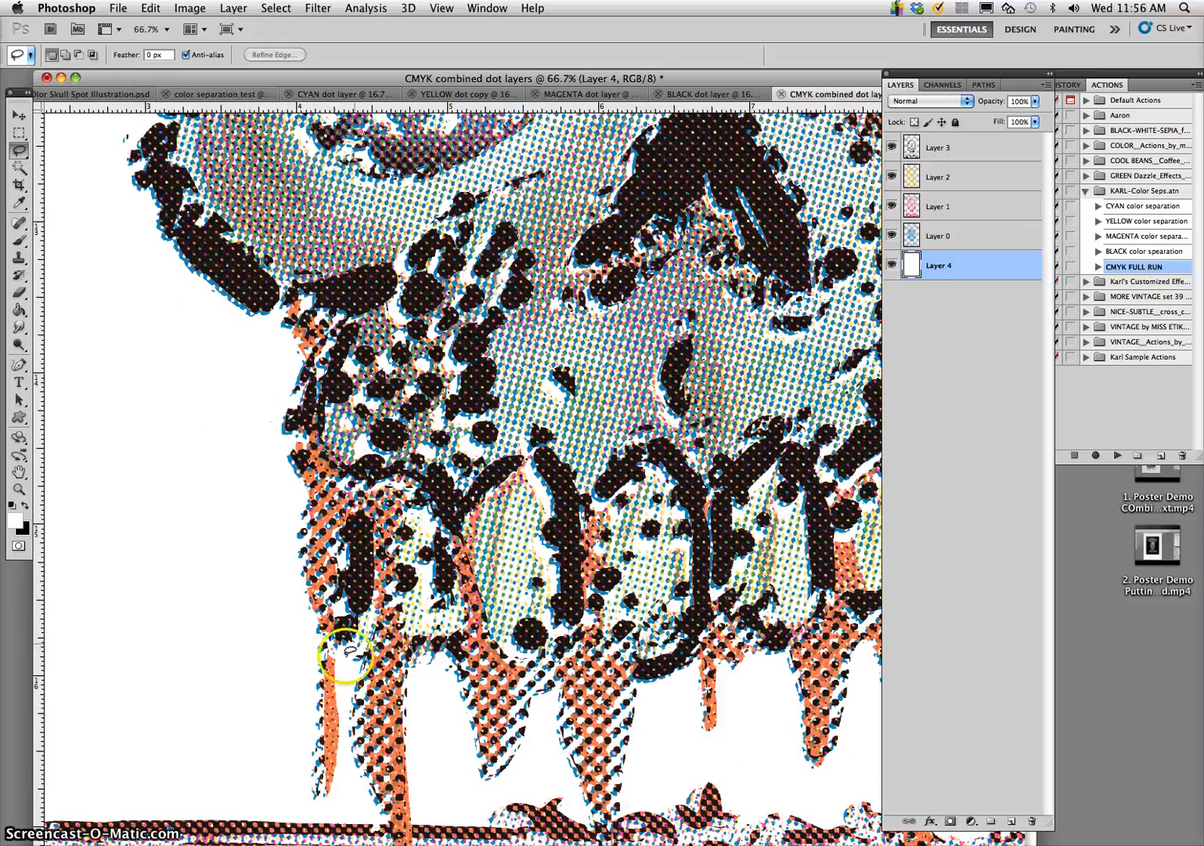
key("super+minus")
key("super+minus")
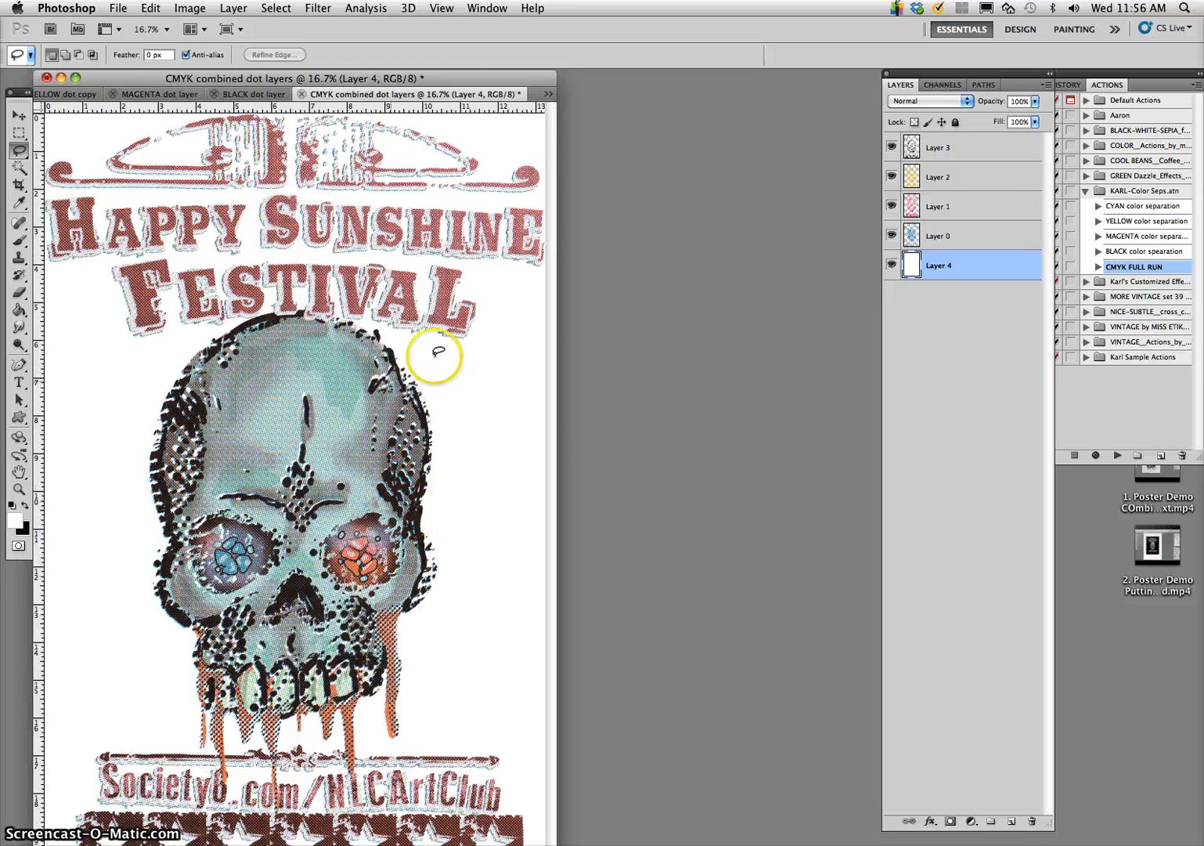
- Hide the white Layer 4 and float the CMYK combined dot layers document in its own window
left_click(891, 266)
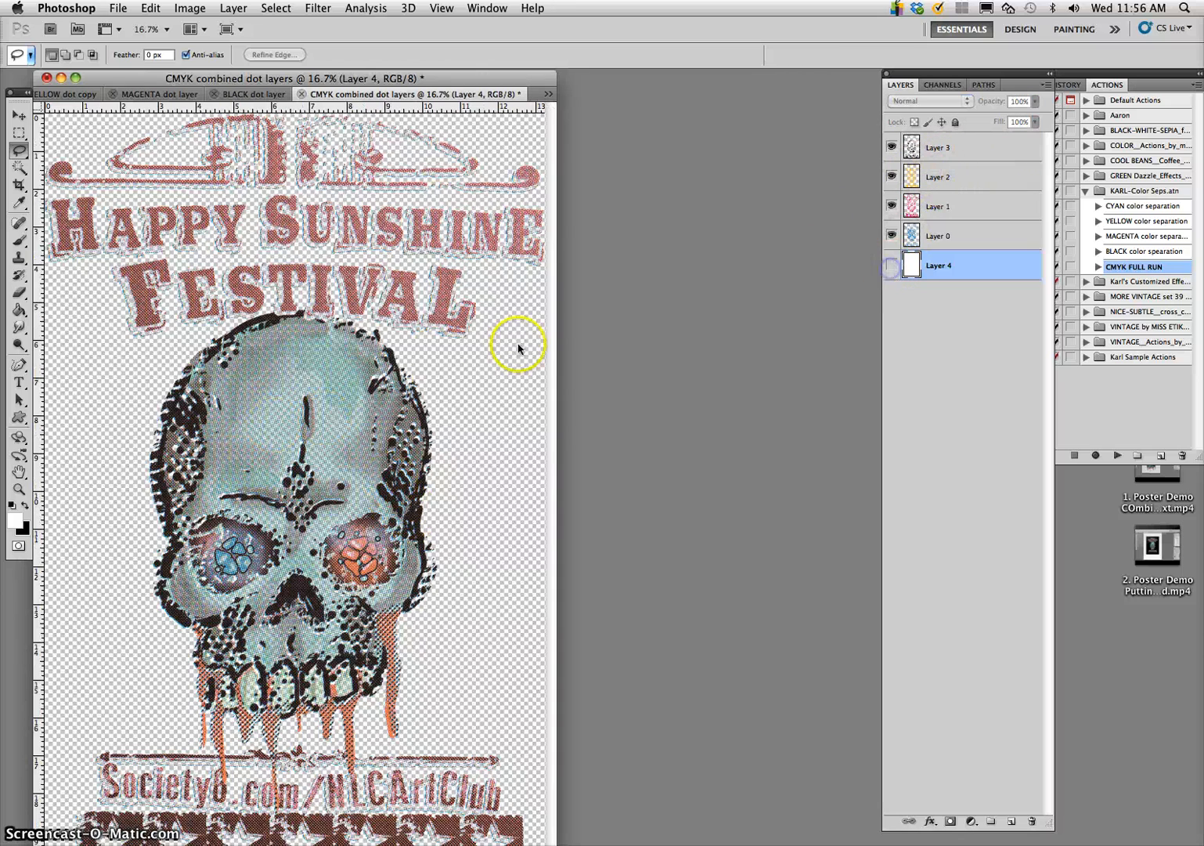
left_click_drag(357, 94, 619, 109)
- Close the BLACK, YELLOW, MAGENTA and CYAN dot documents and the color separation test document without saving them
left_click(442, 98)
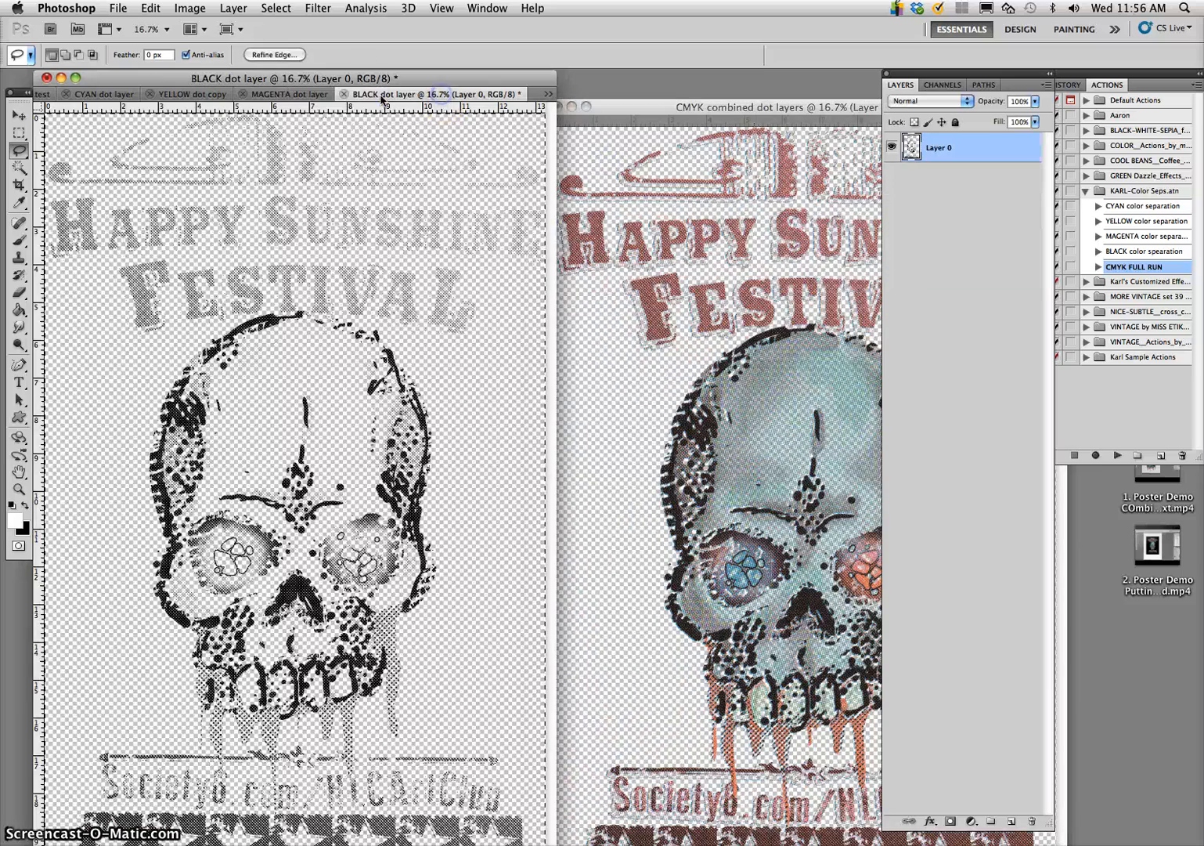
left_click(343, 94)
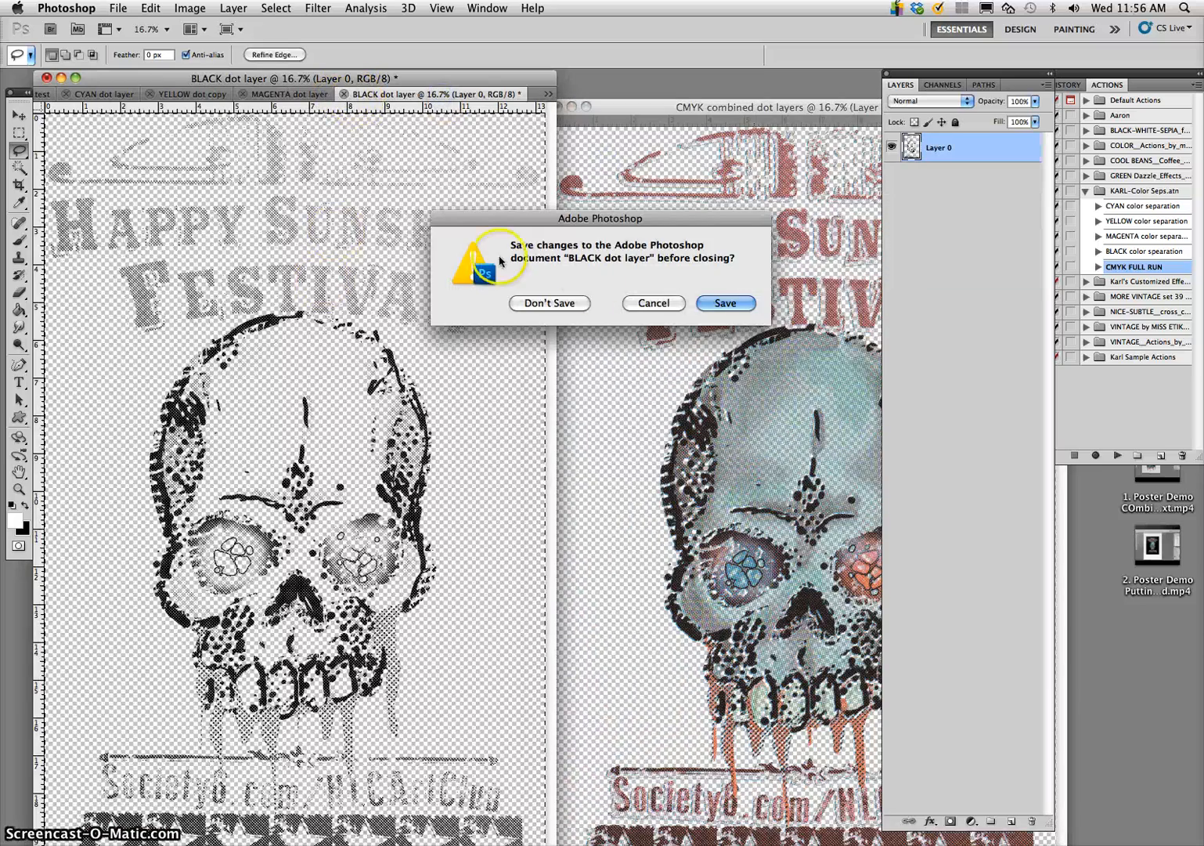
left_click(535, 303)
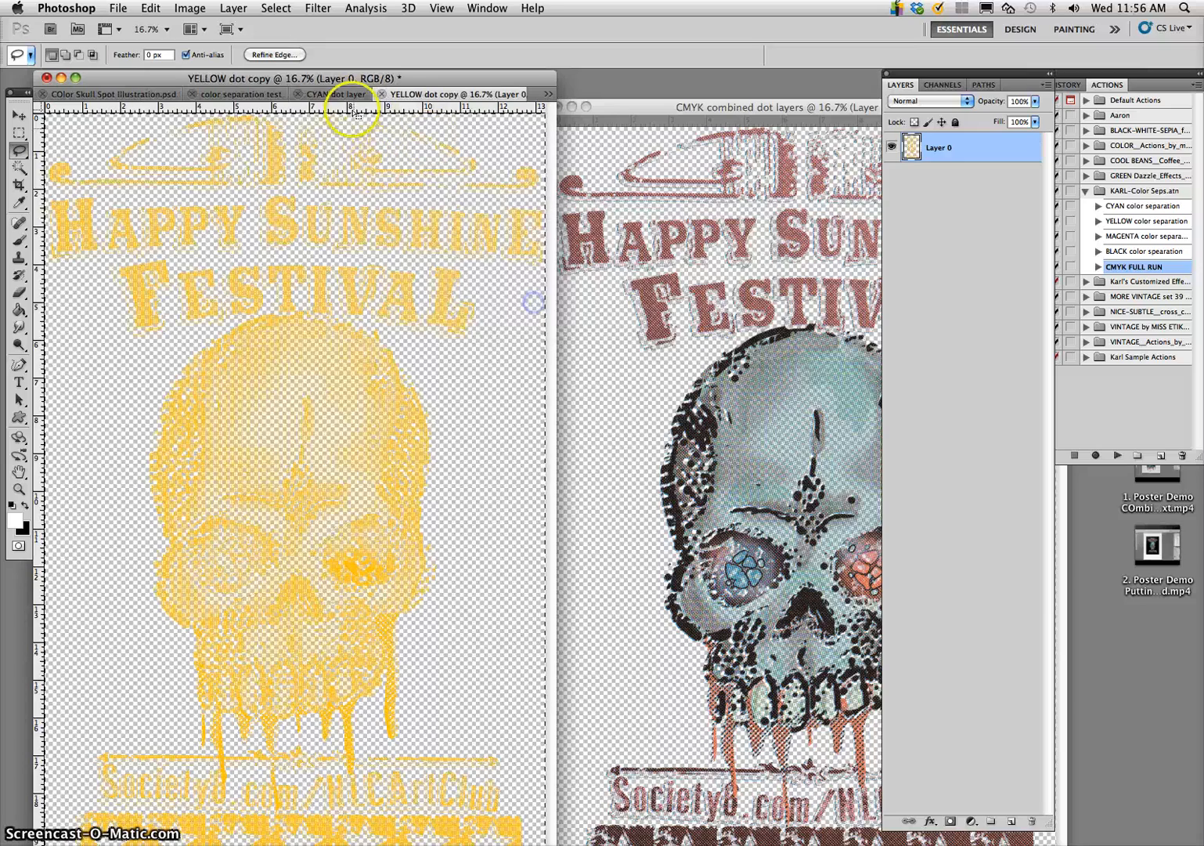
left_click(381, 94)
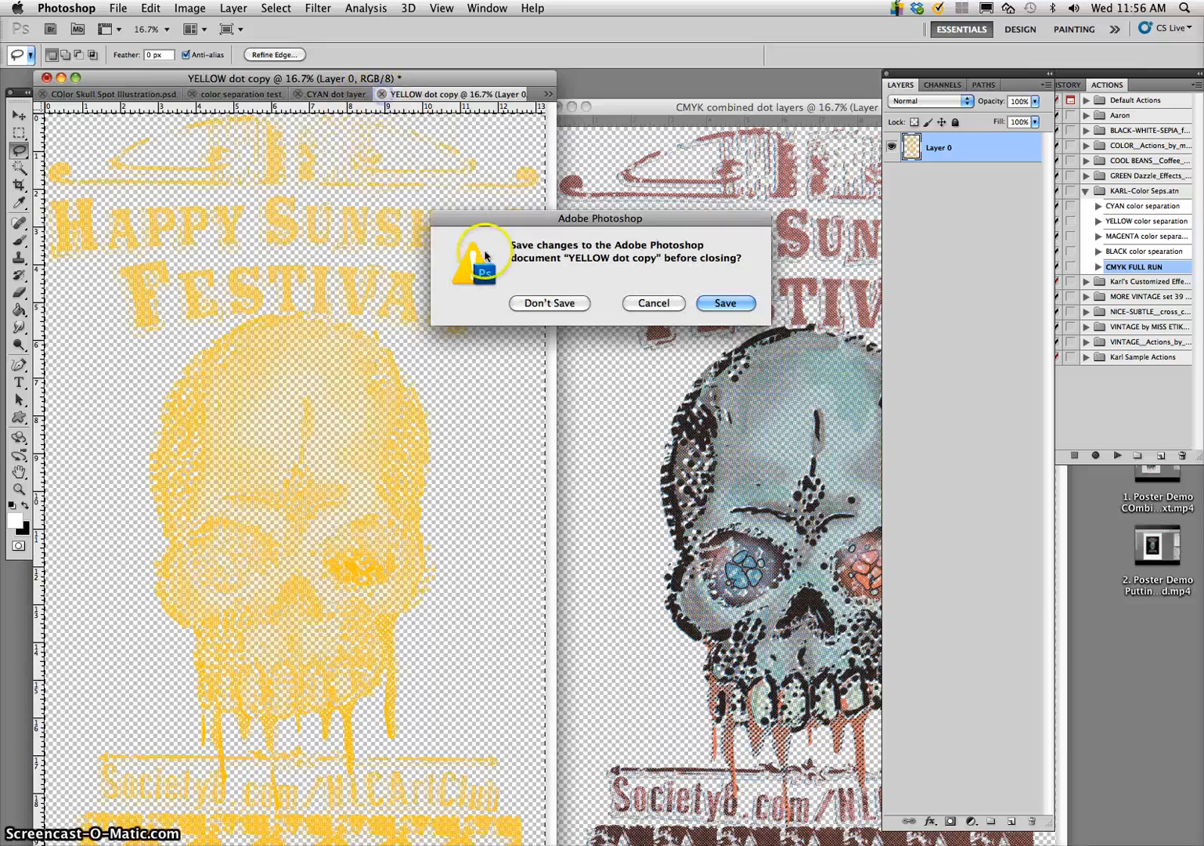
left_click(548, 304)
left_click(329, 95)
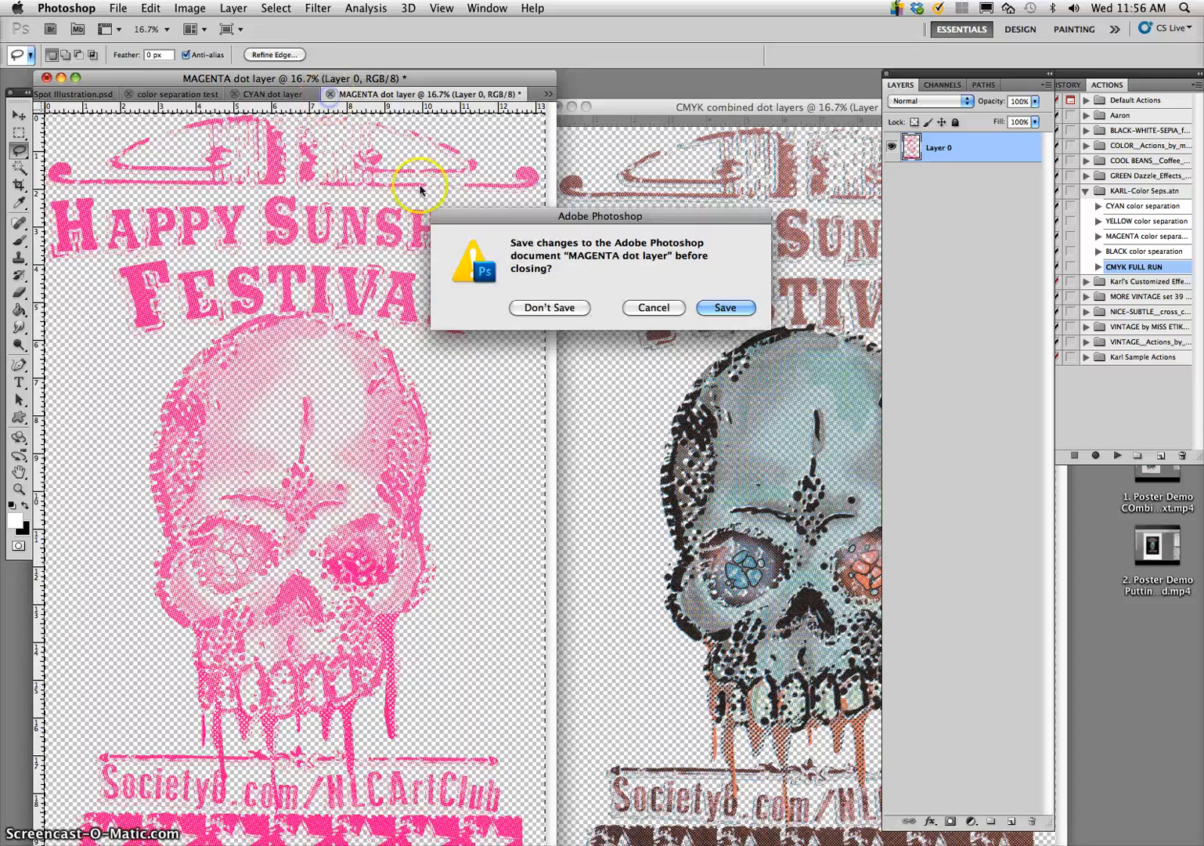
left_click(520, 306)
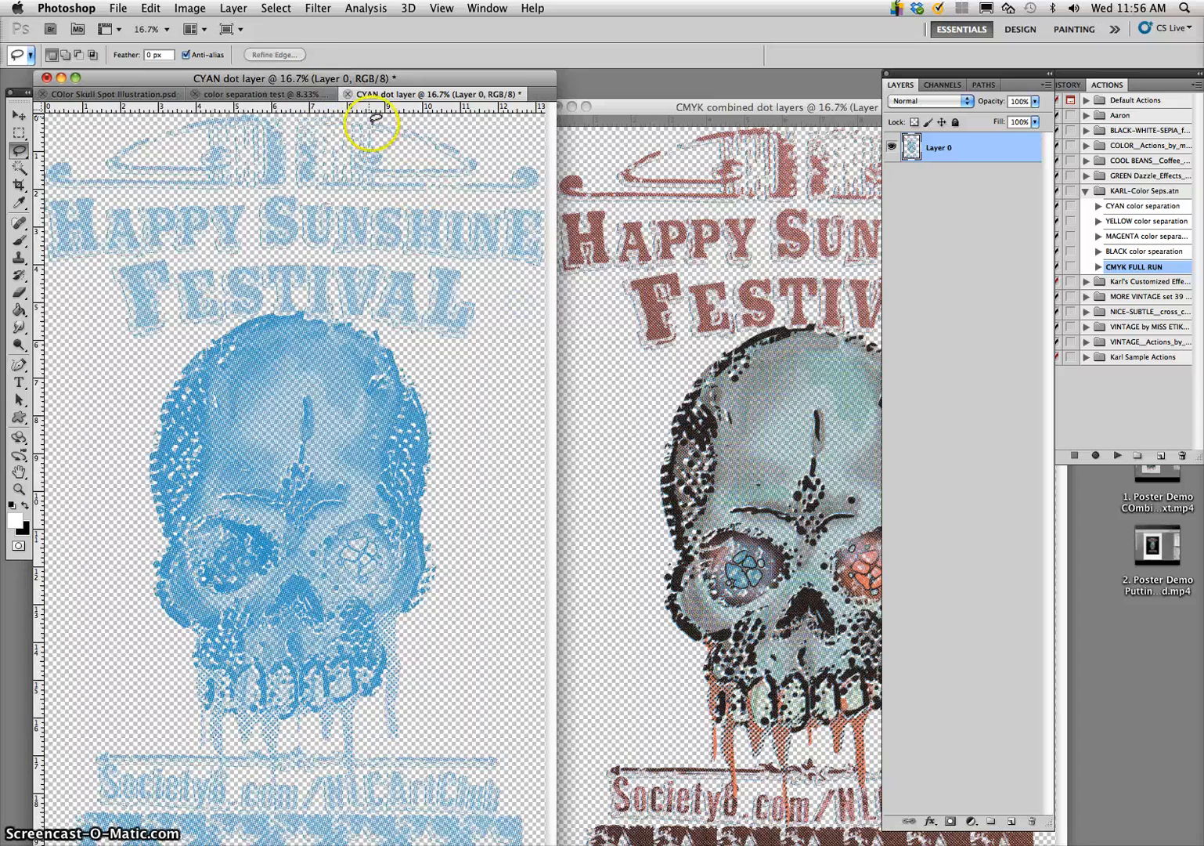
left_click(347, 95)
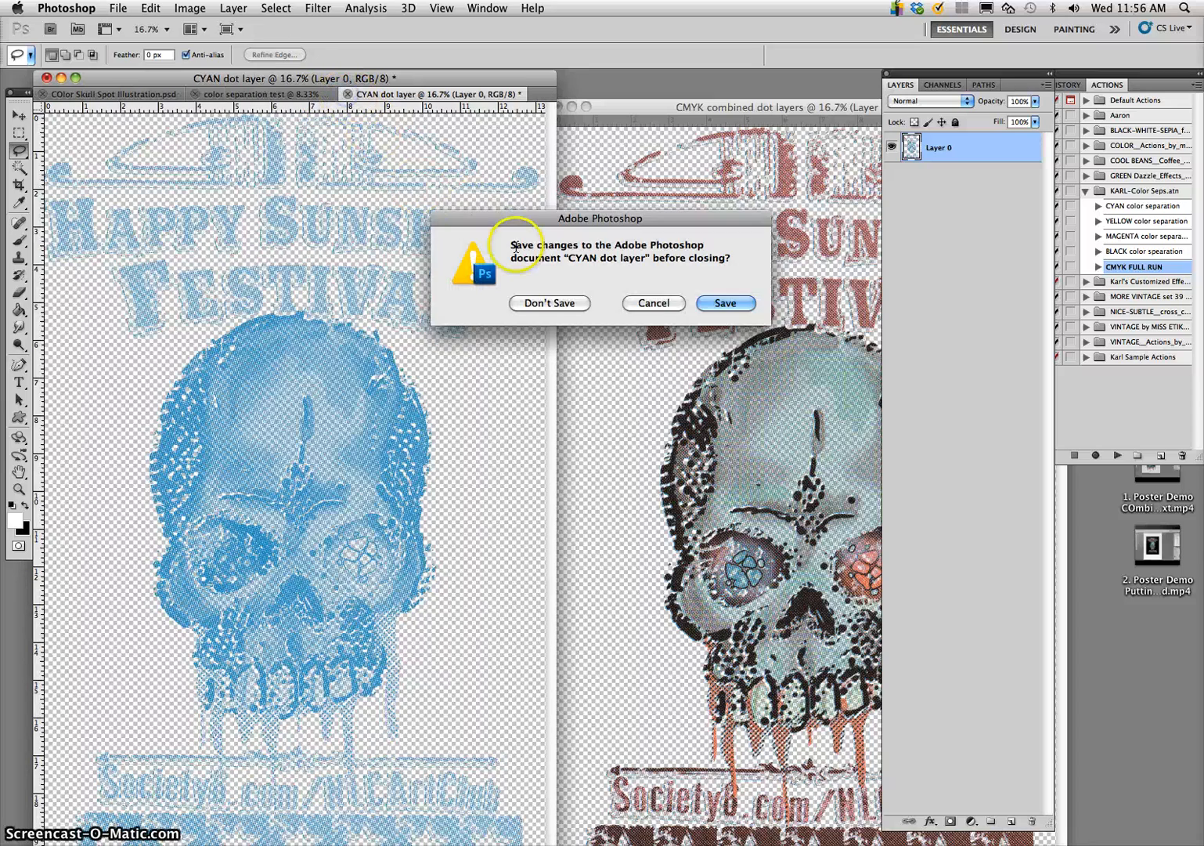
left_click(540, 304)
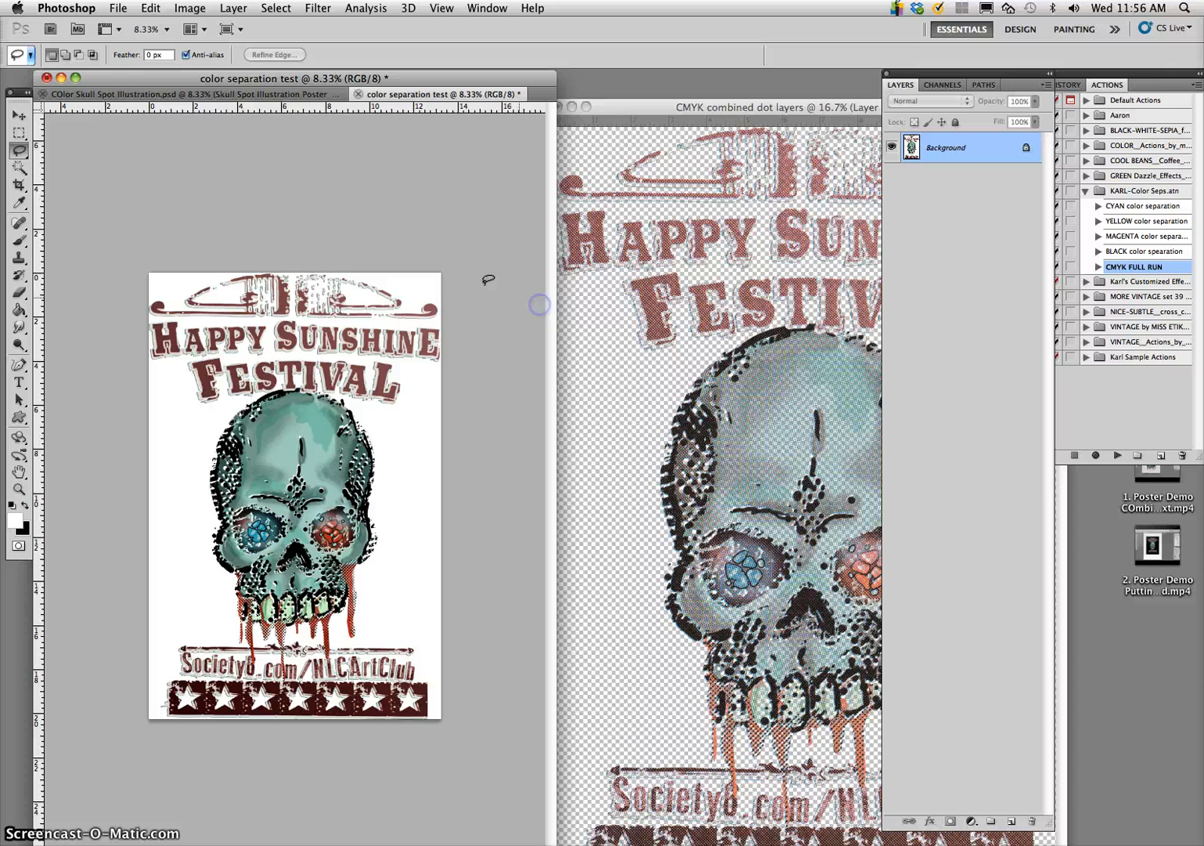
left_click(358, 95)
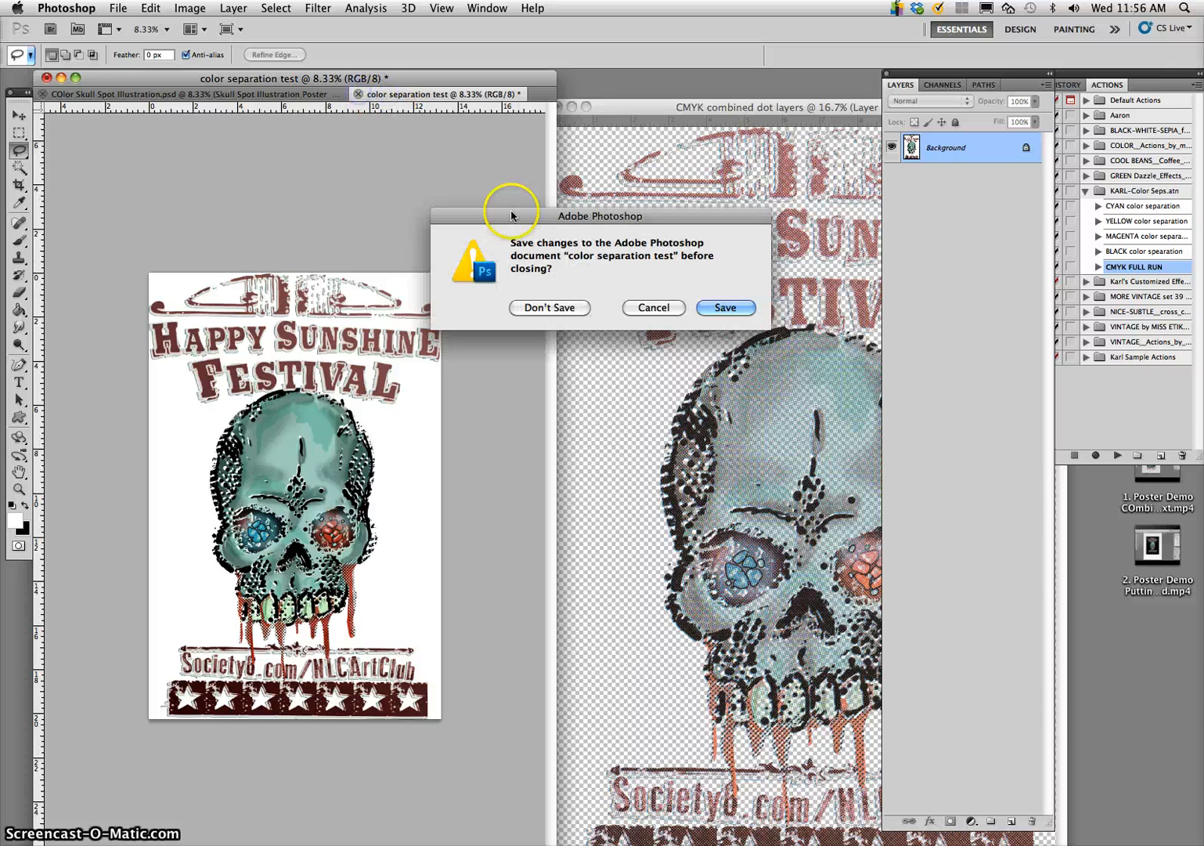
left_click(552, 308)
- Copy Layers 0 through 3 from CMYK combined dot layers into the COlor Skull Spot Illustration.psd document
left_click_drag(360, 78, 400, 80)
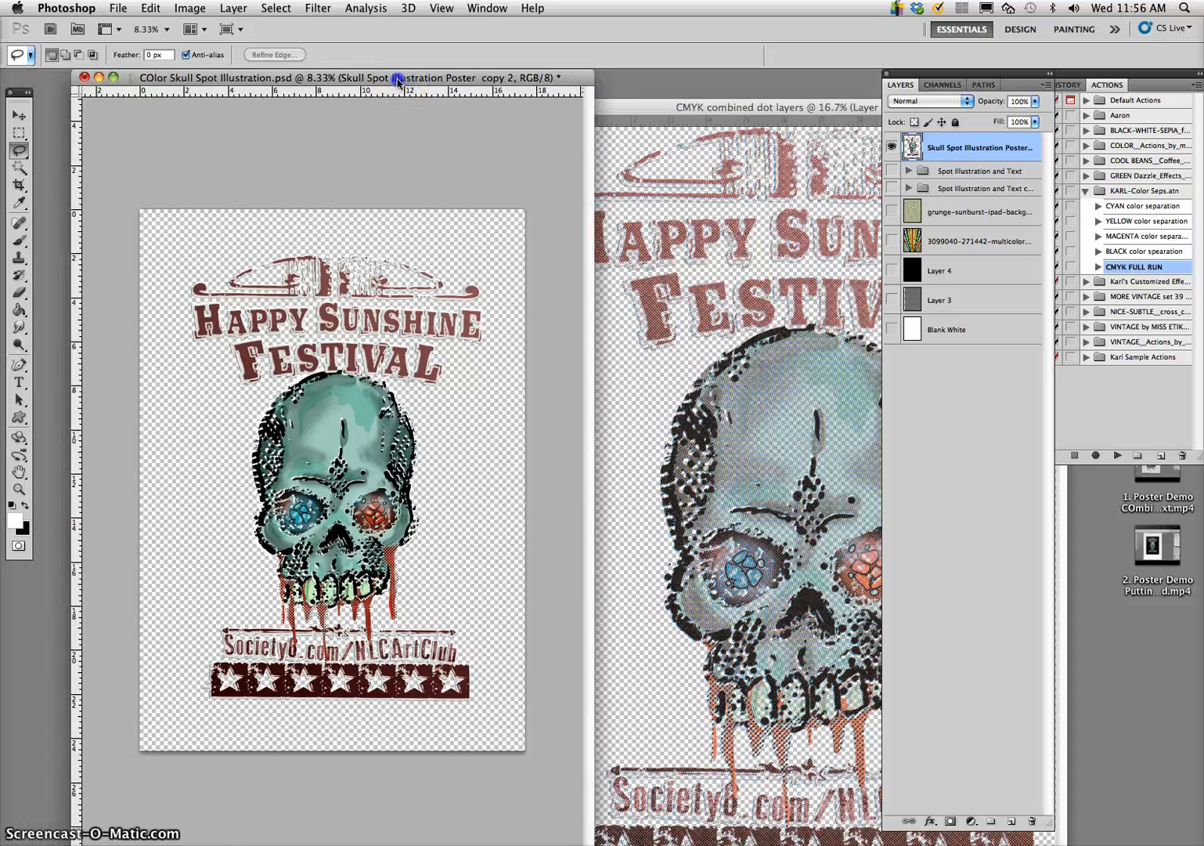
left_click(691, 107)
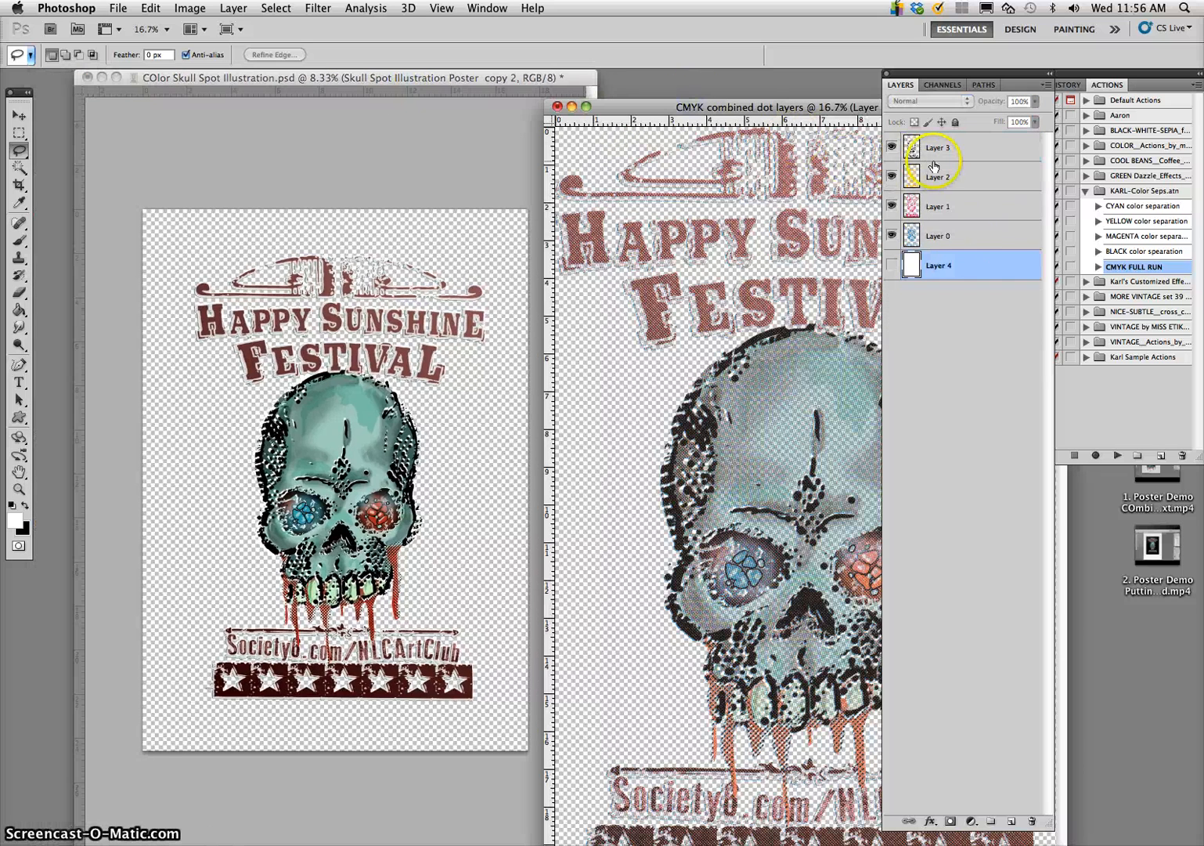
left_click(963, 233)
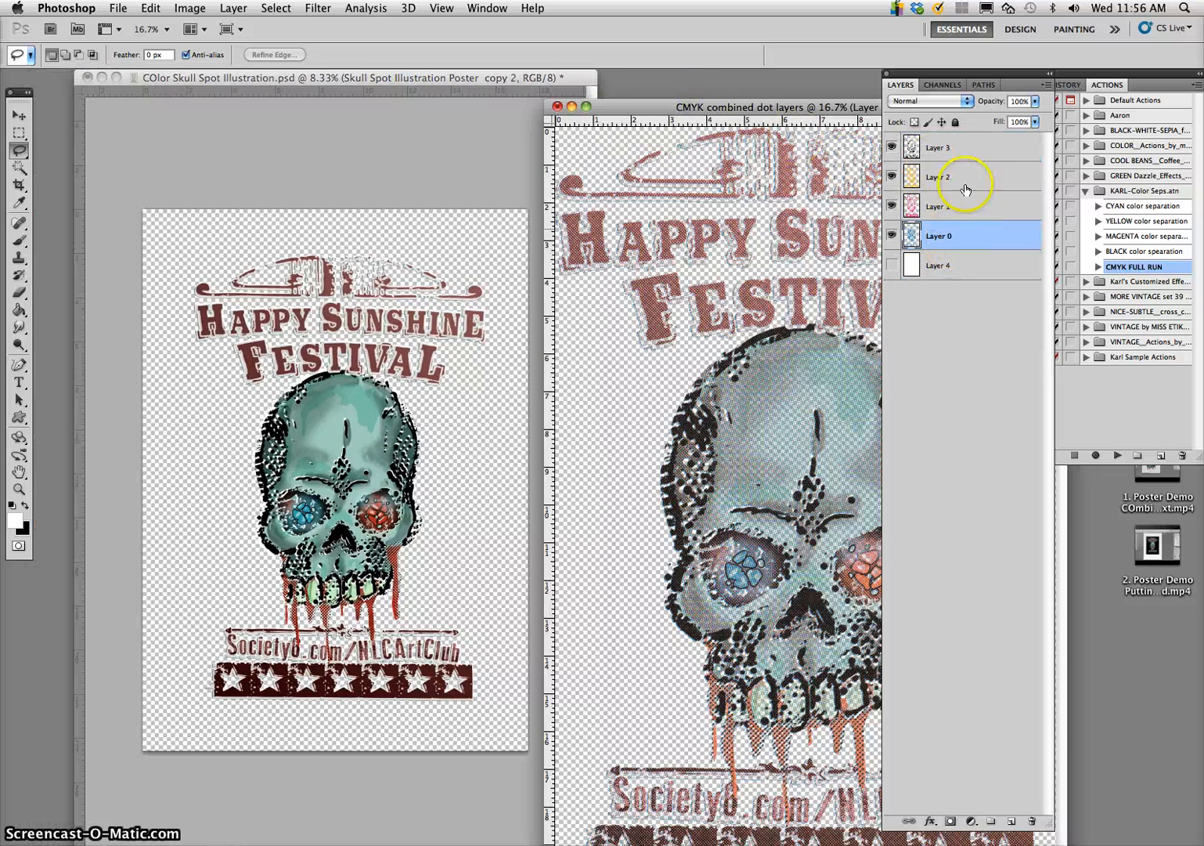
left_click(971, 156, "shift")
left_click_drag(971, 157, 384, 188)
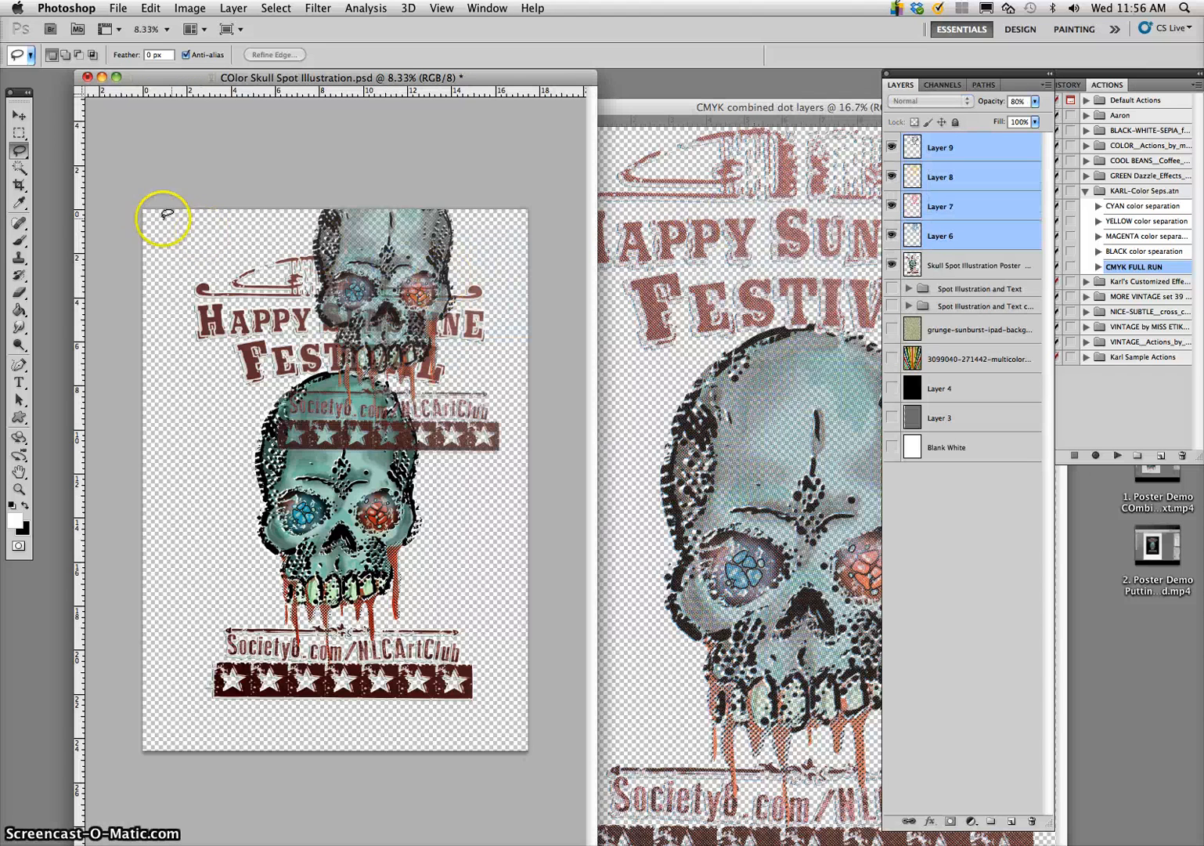
- Activate the Move tool and link only the four copied dot layers, Layer 6 through Layer 9, together
left_click(19, 115)
left_click(375, 293, "shift")
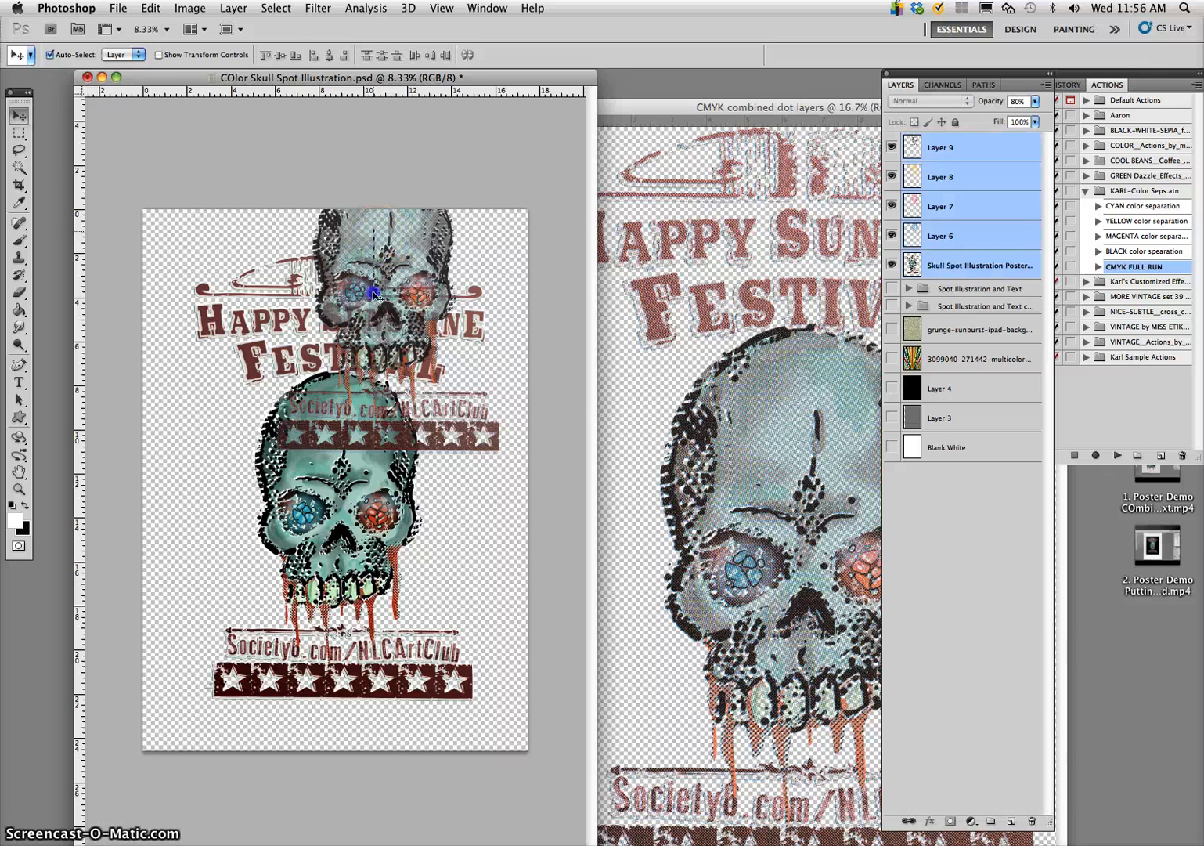
left_click(959, 148)
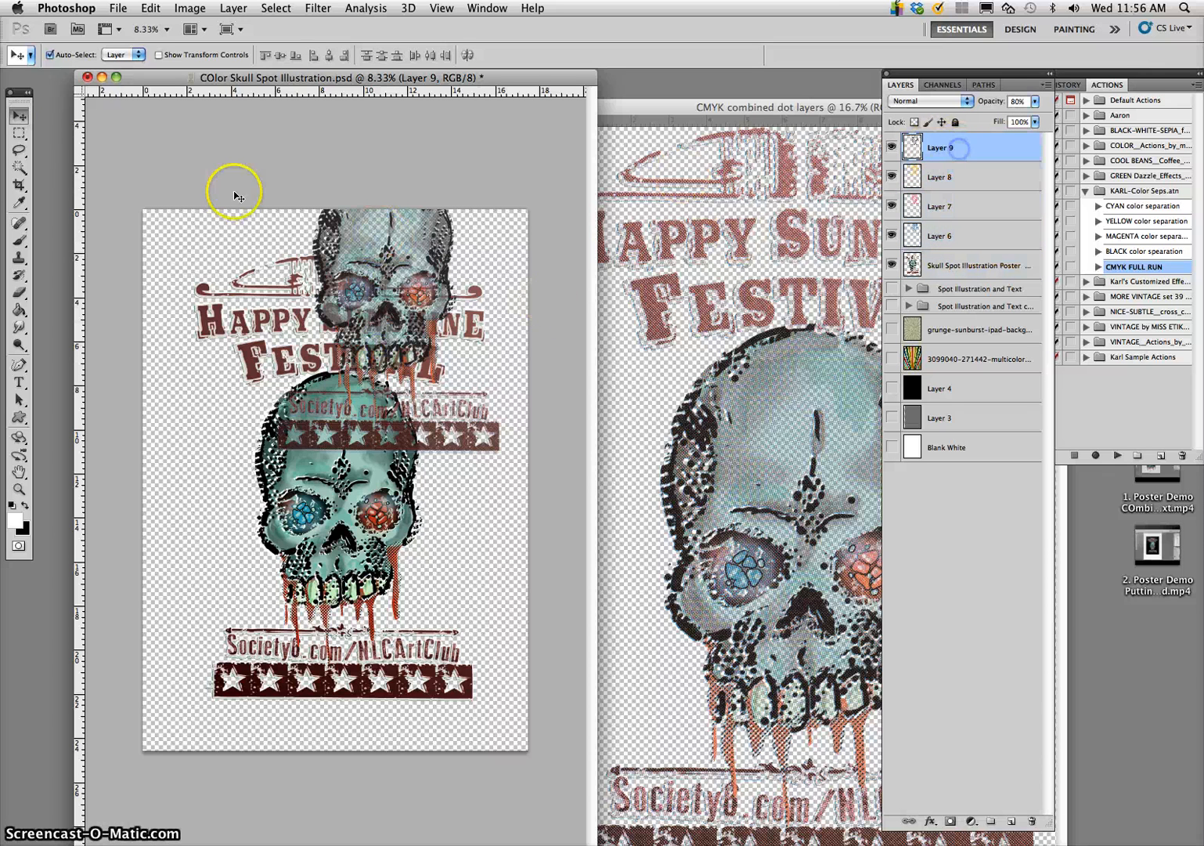
left_click(981, 239, "shift")
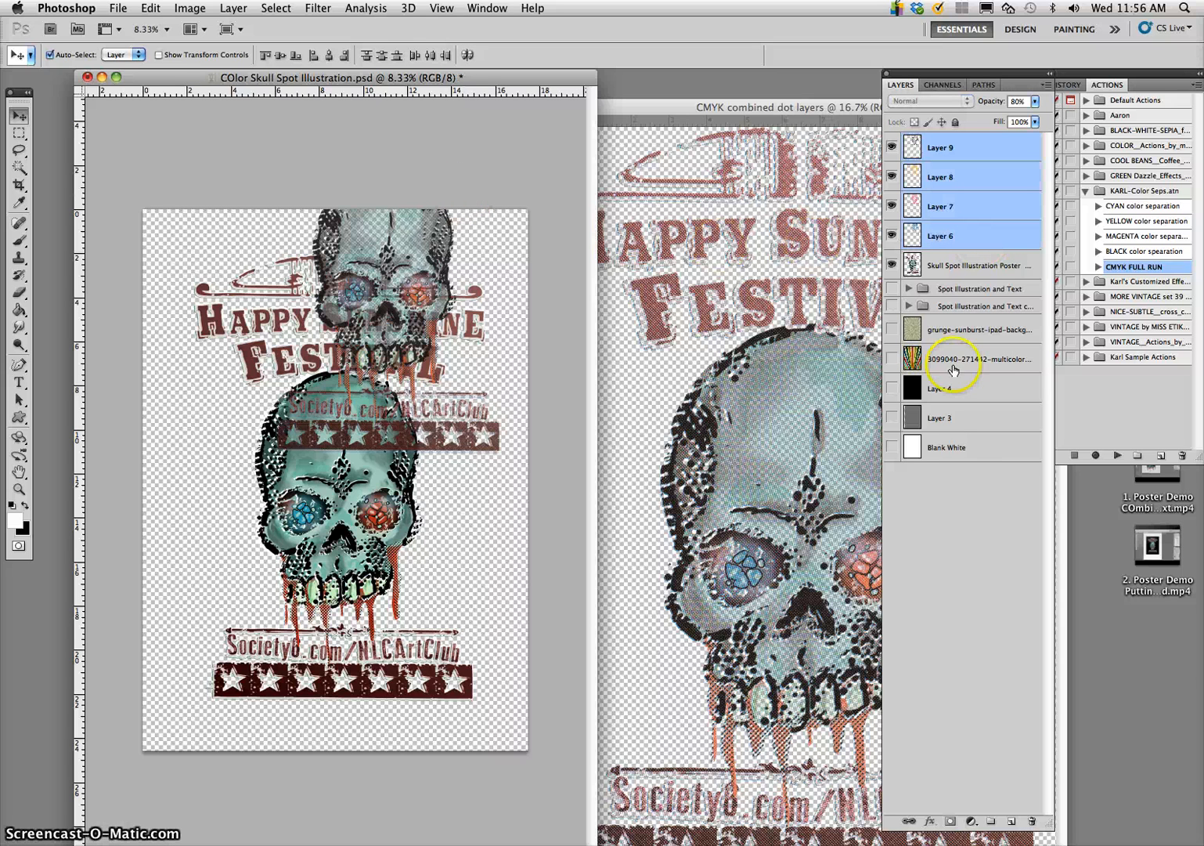
left_click(906, 823)
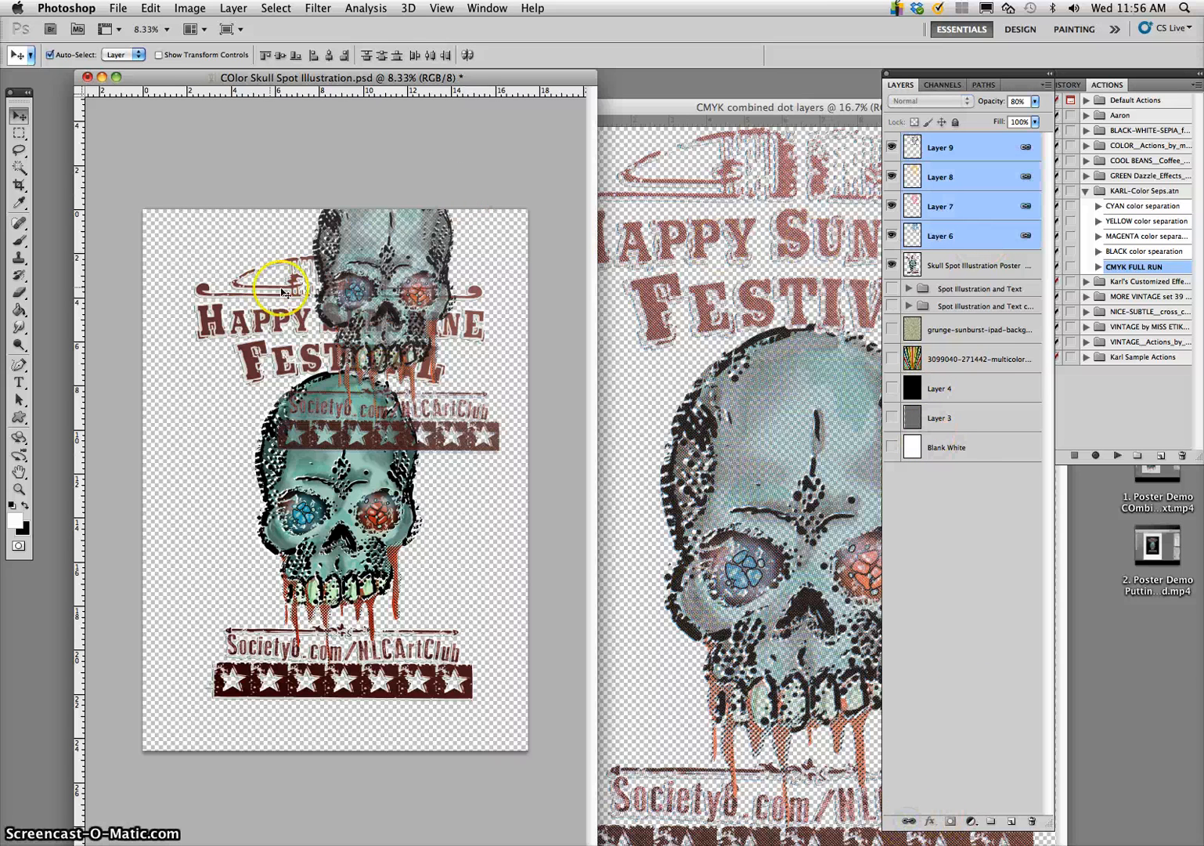
- Turn off the Move tool's Auto-Select and move the linked dot layers down onto the original skull artwork
left_click(386, 242, "shift")
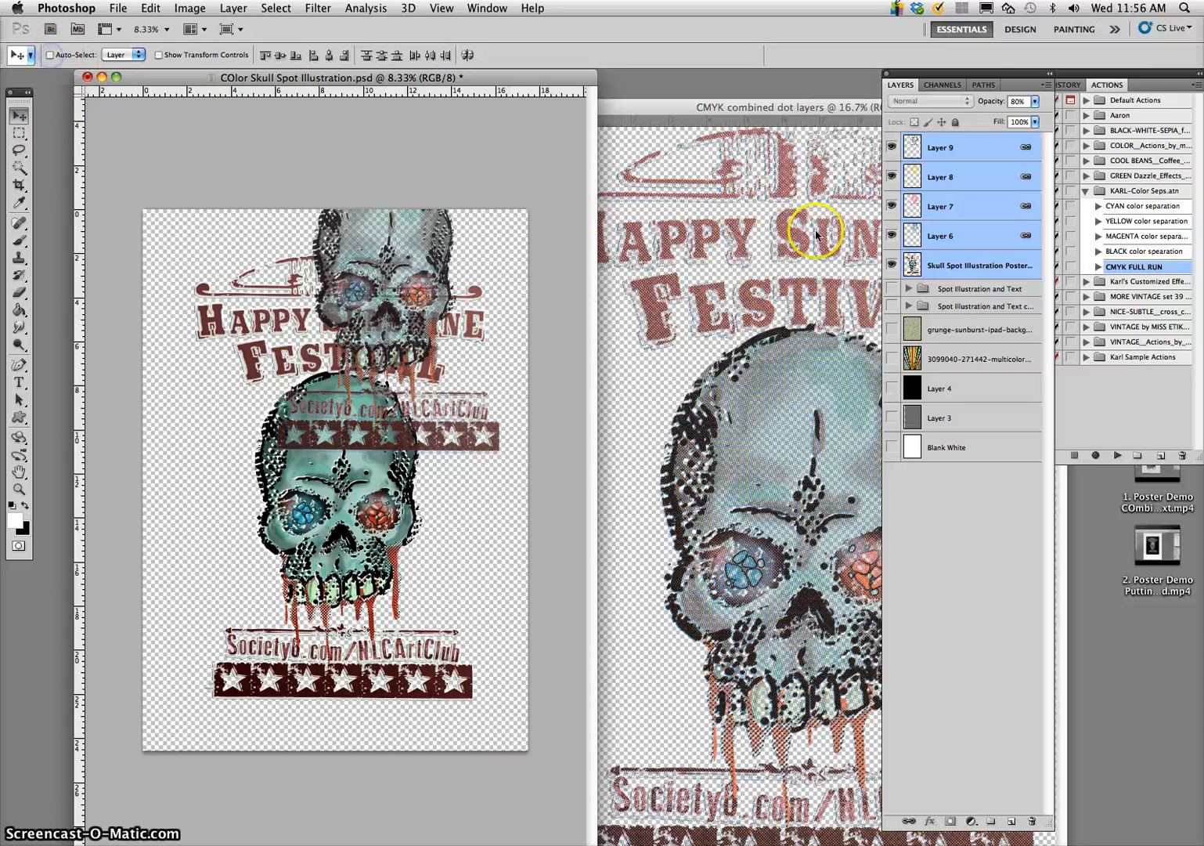
left_click(959, 231)
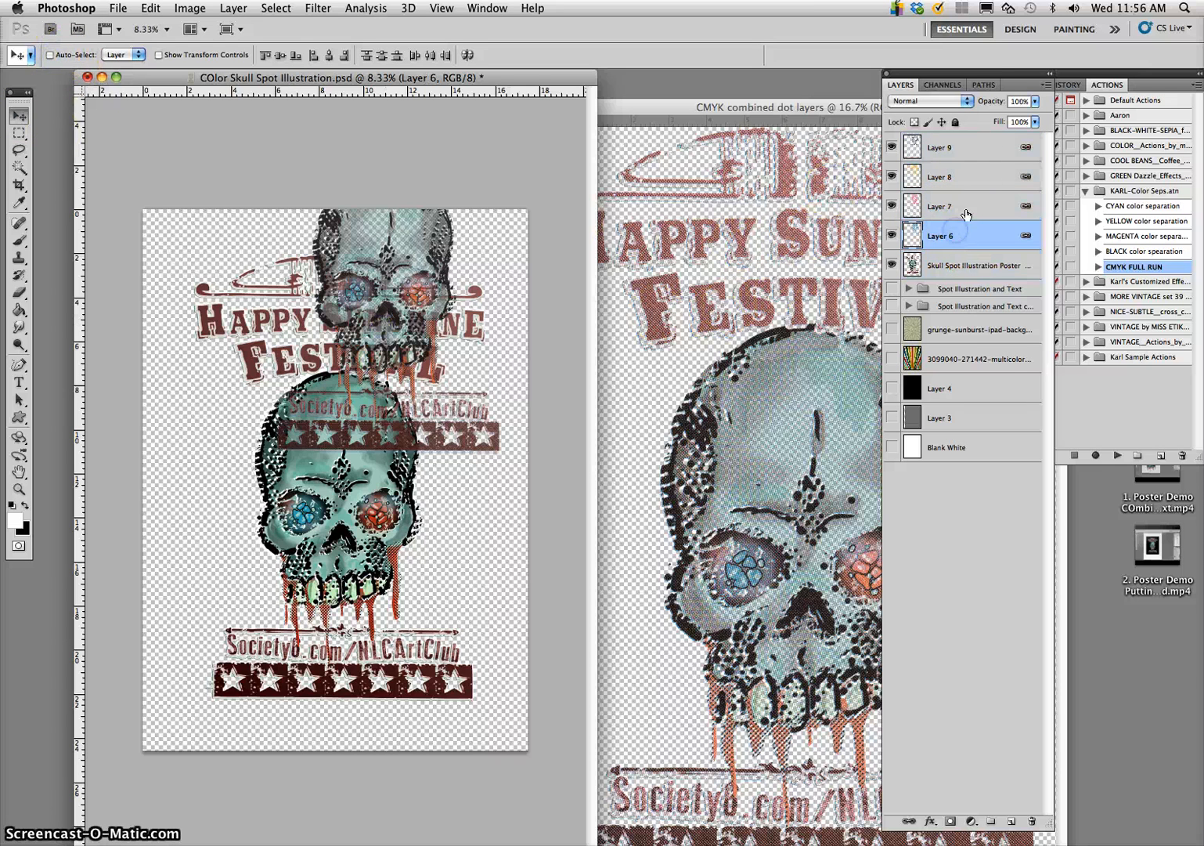
left_click(968, 157)
left_click_drag(403, 262, 340, 424)
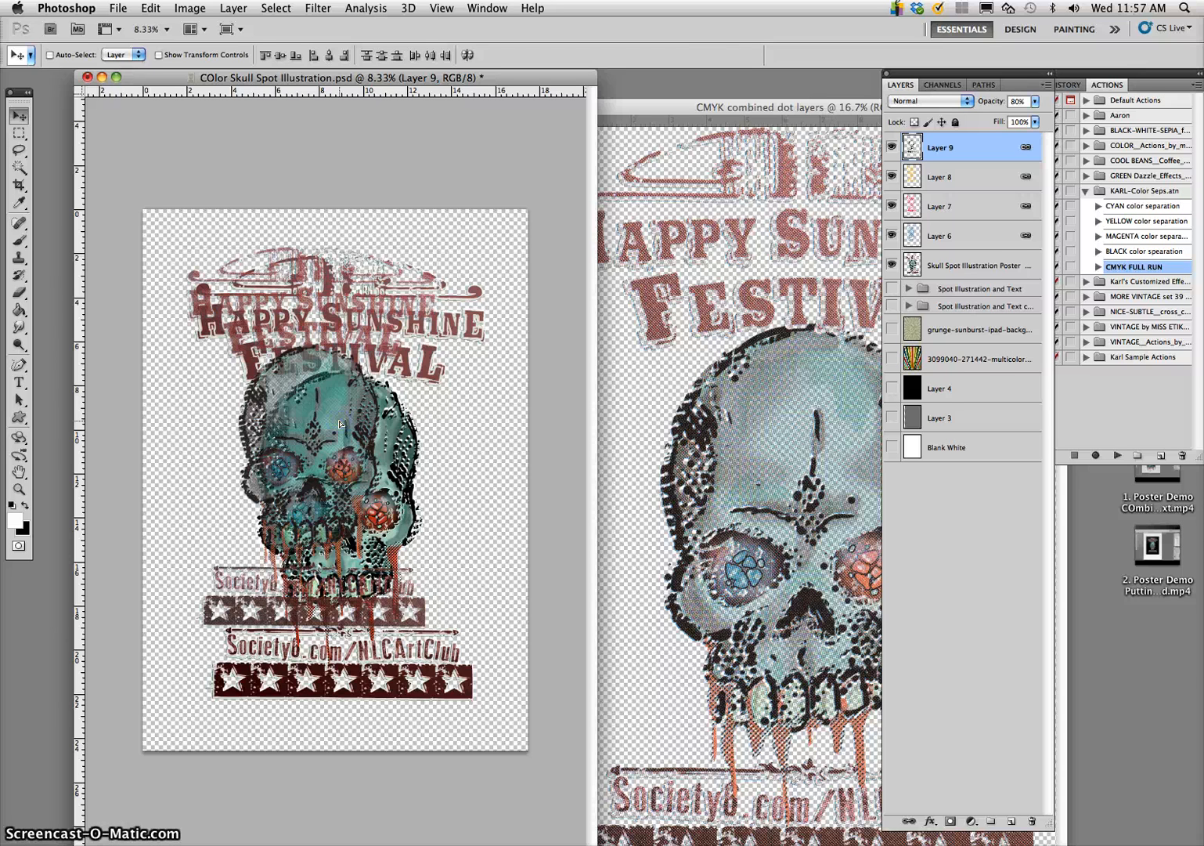
- Scale the linked dot layers proportionally to about 117% and align them with the original skull and lettering
key("ctrl+t")
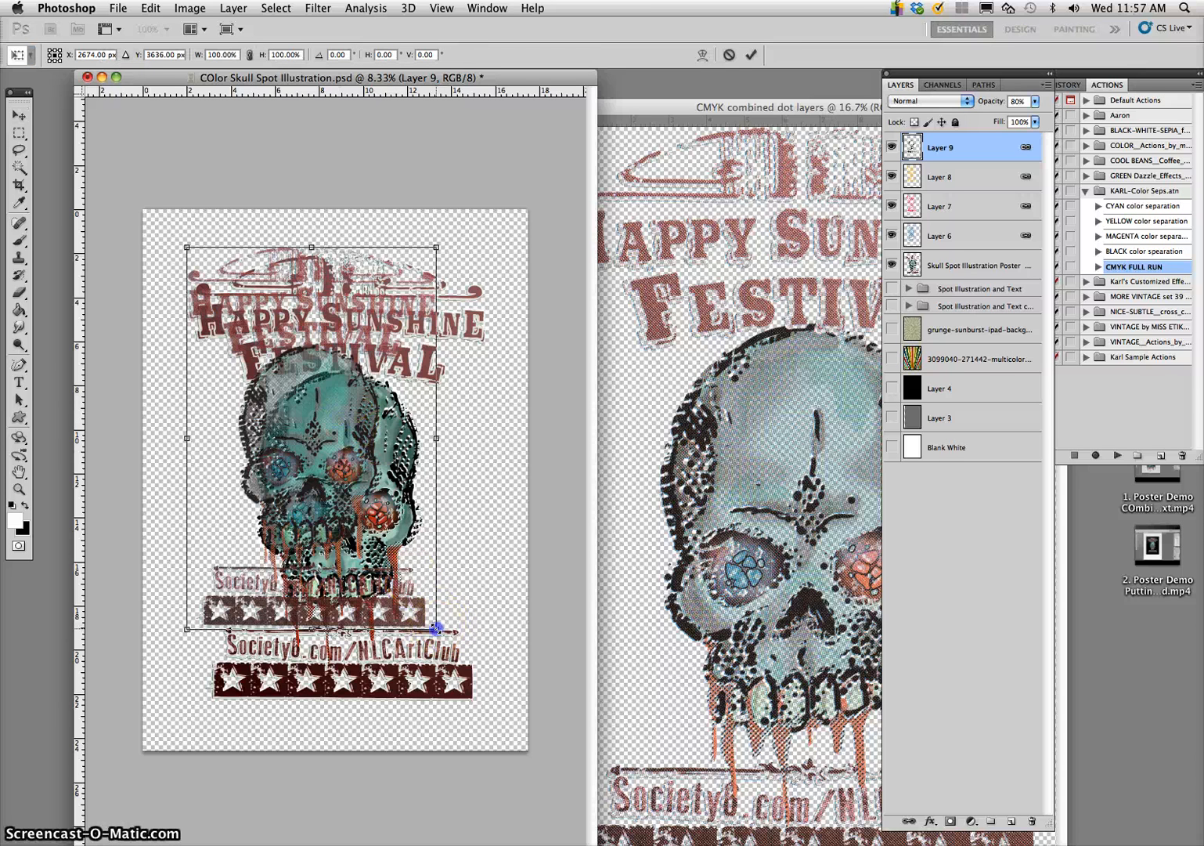
left_click_drag(437, 629, 484, 702)
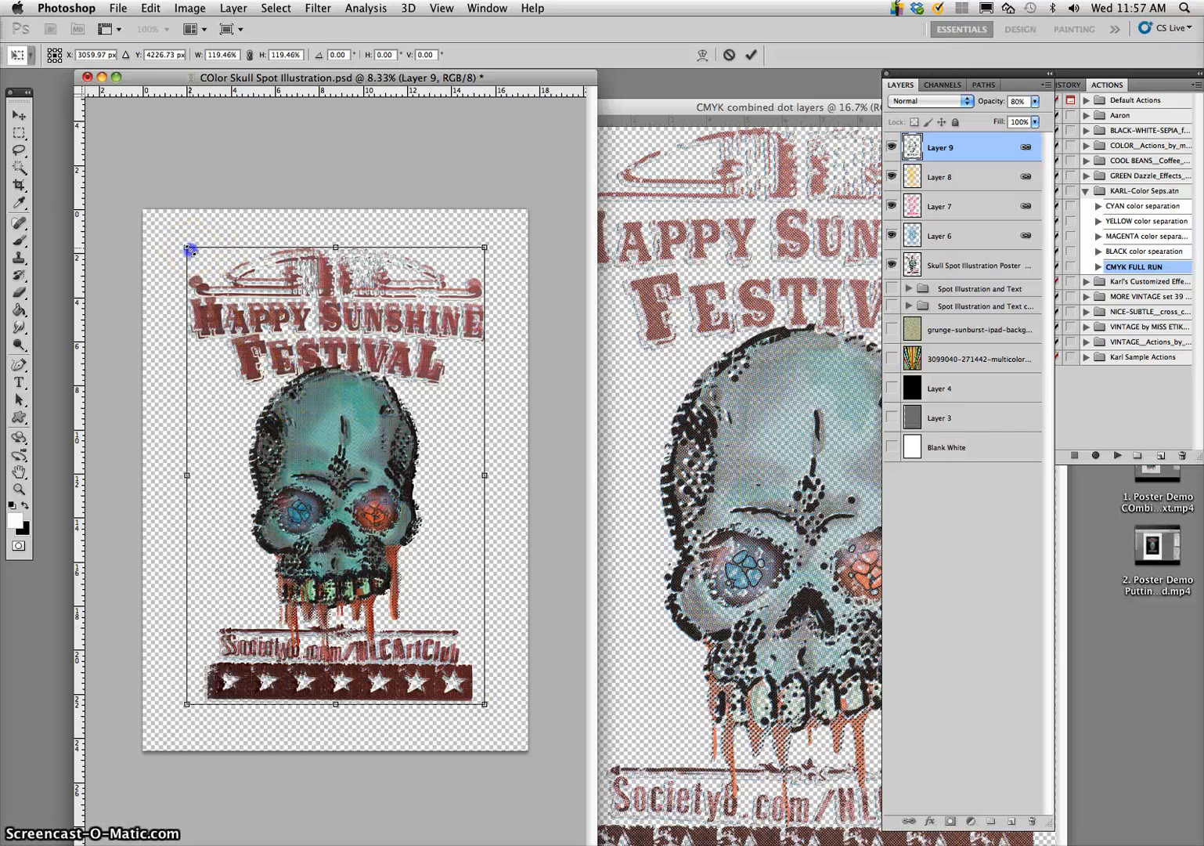
left_click_drag(189, 249, 195, 255)
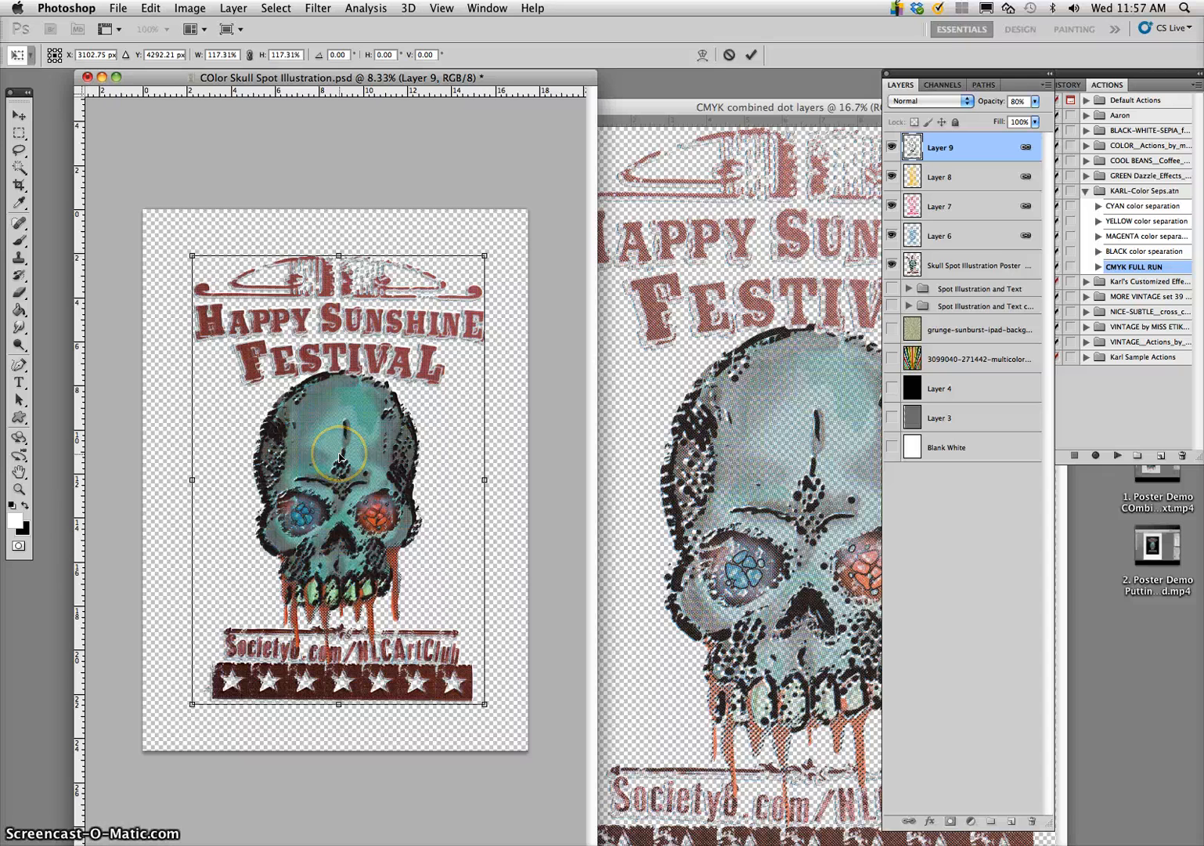
left_click_drag(340, 456, 340, 455)
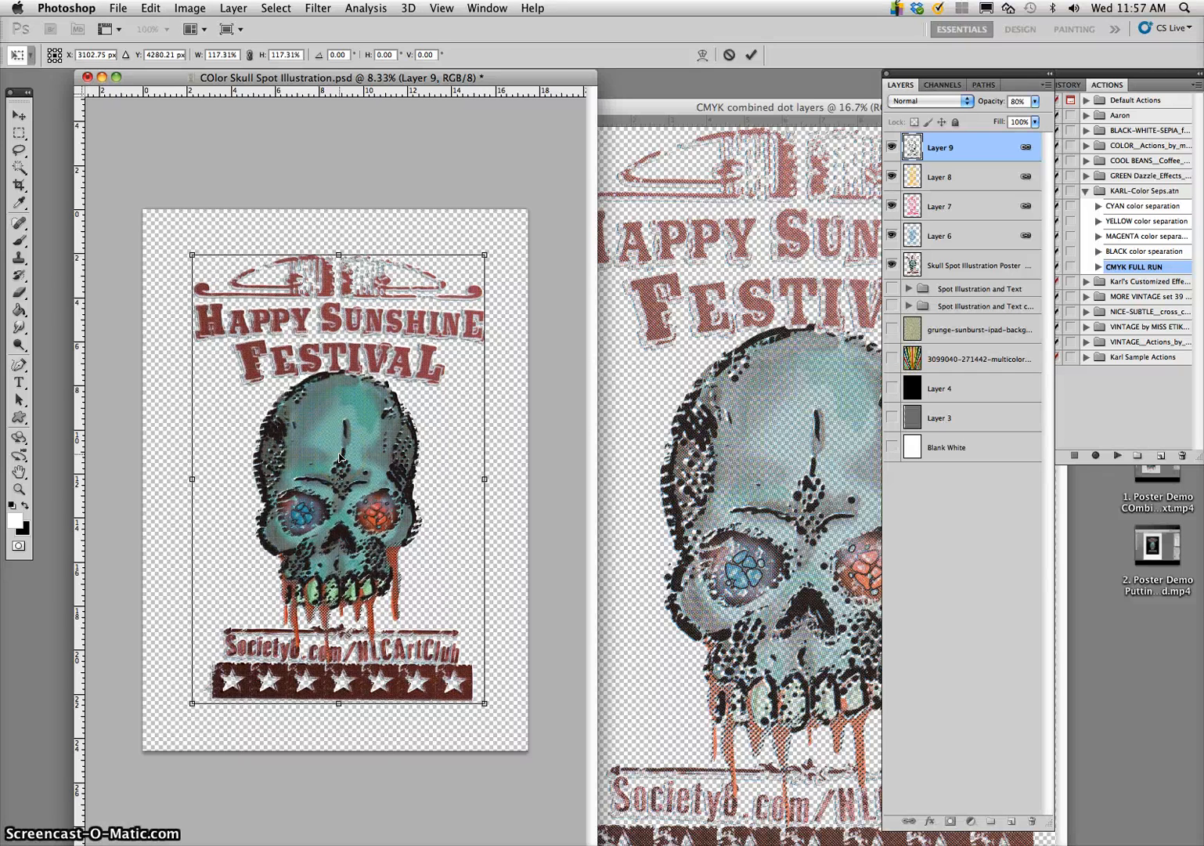
key("Return")
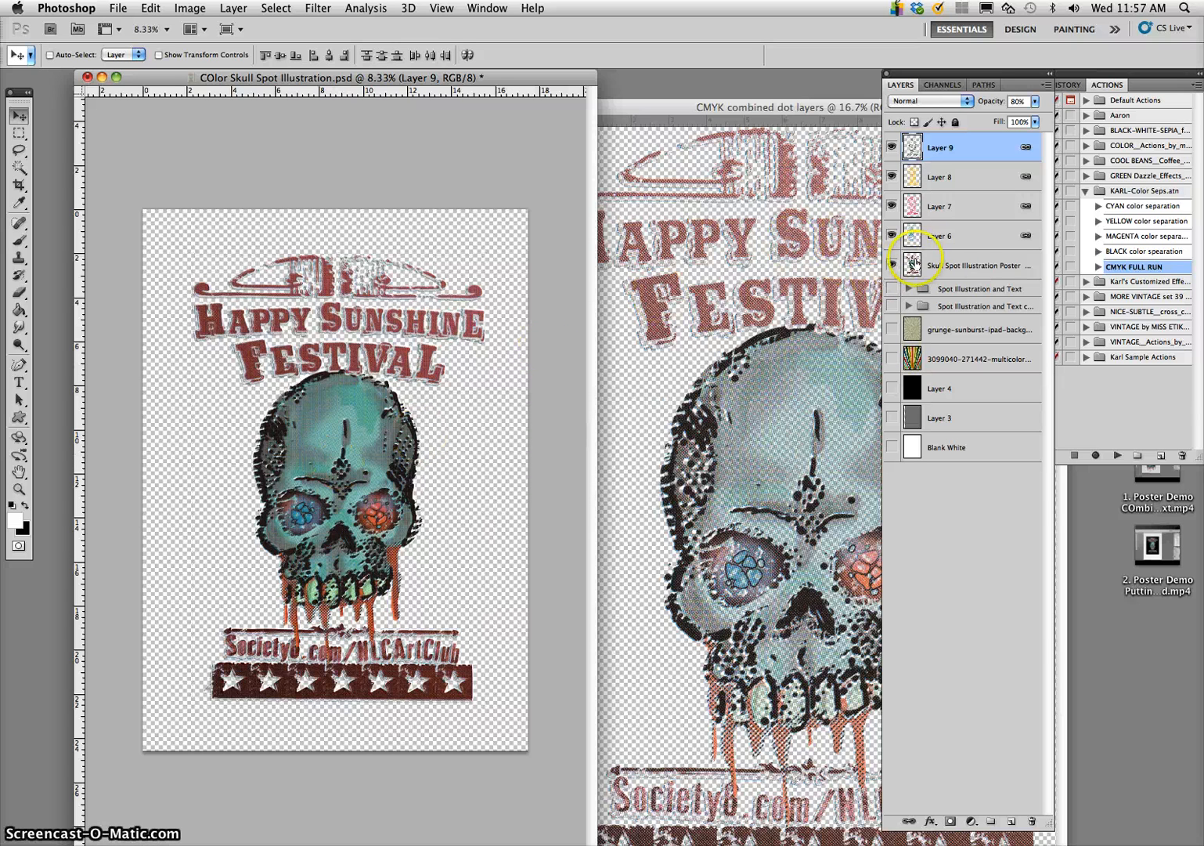
- Create a layer group named Color Seps, put Layers 6 through 9 into it and collapse it
left_click(991, 820)
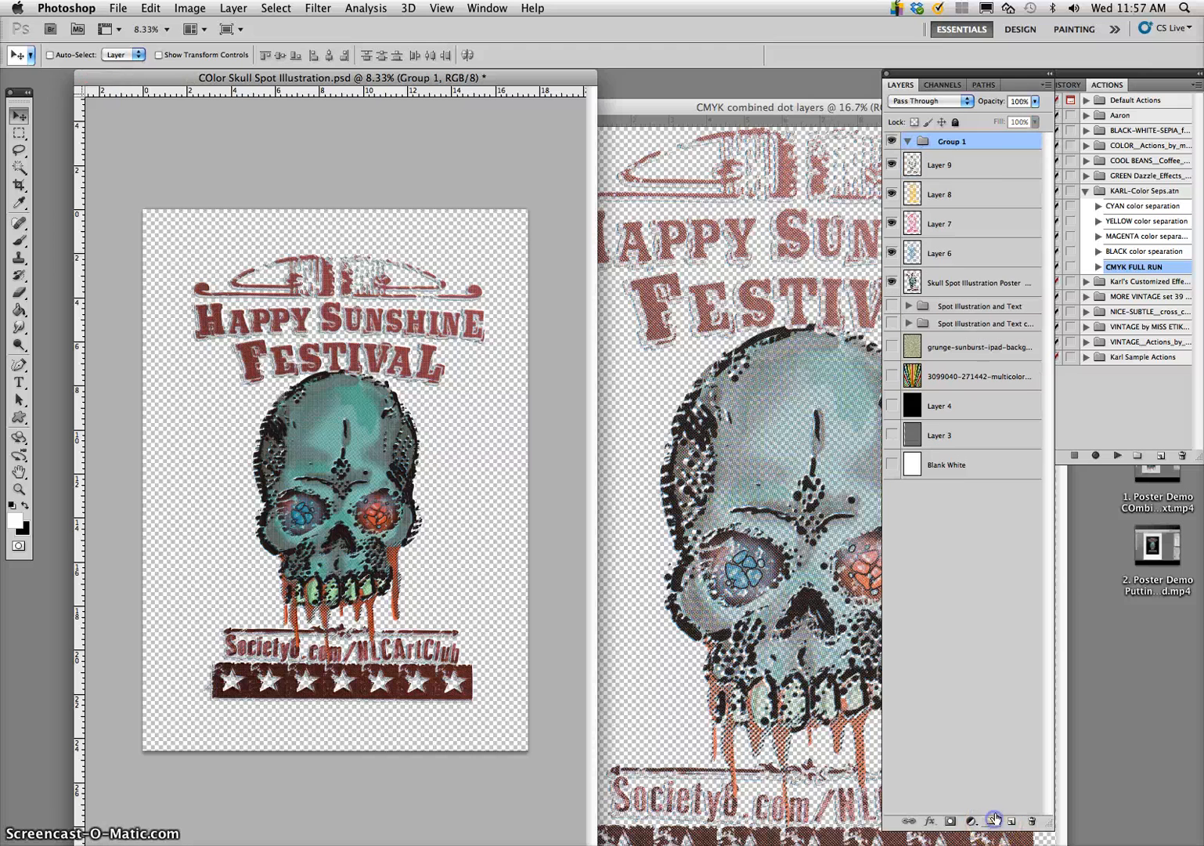
left_click(952, 165)
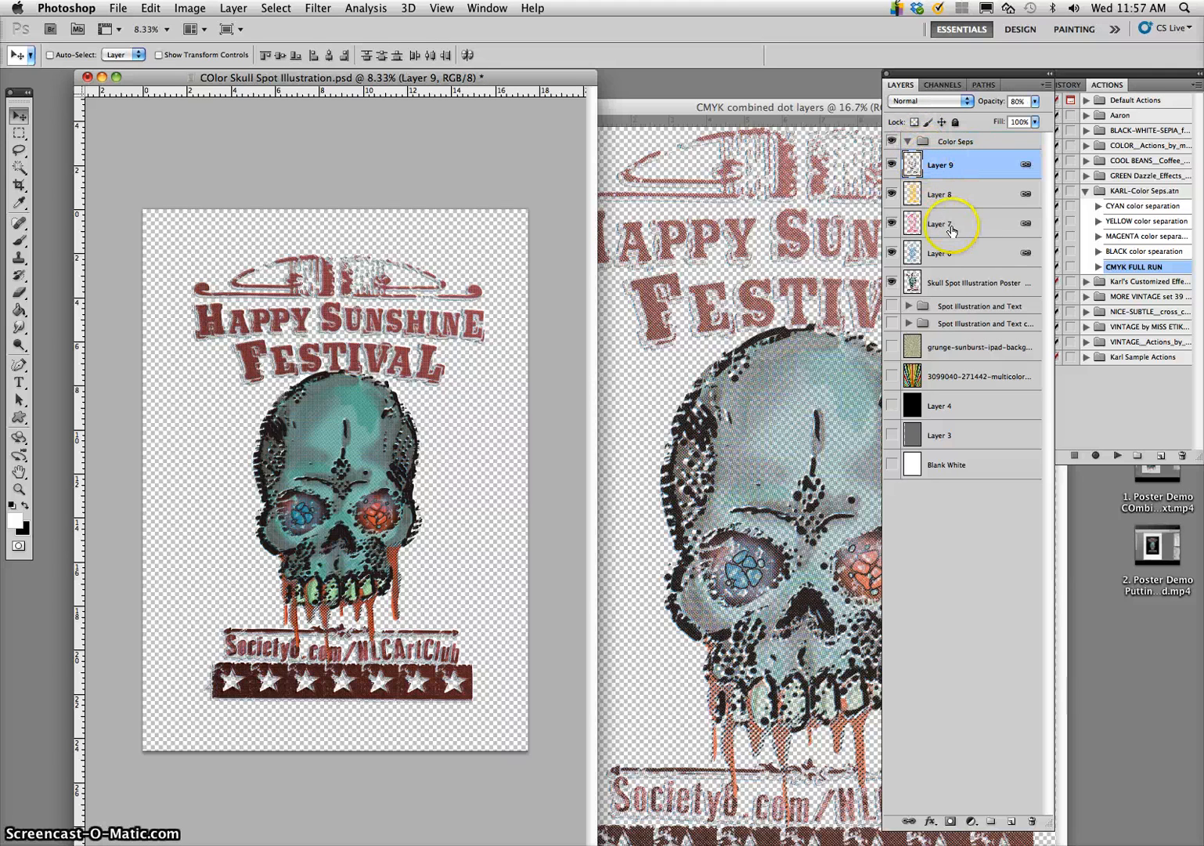
left_click(944, 253, "shift")
left_click_drag(926, 159, 924, 146)
left_click(908, 142)
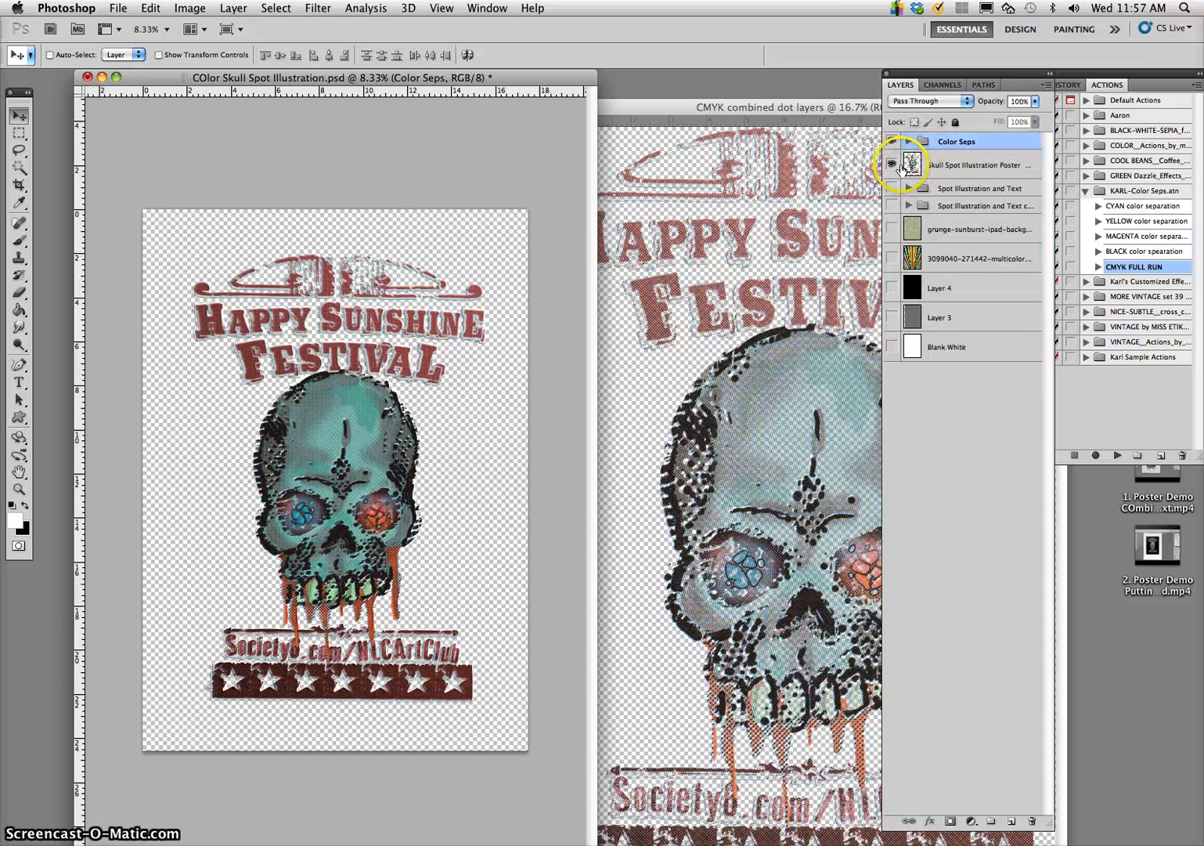
- Show both Spot Illustration and Text groups, the grunge-sunburst and multicolor background layers, and the Blank White layer
left_click(892, 189)
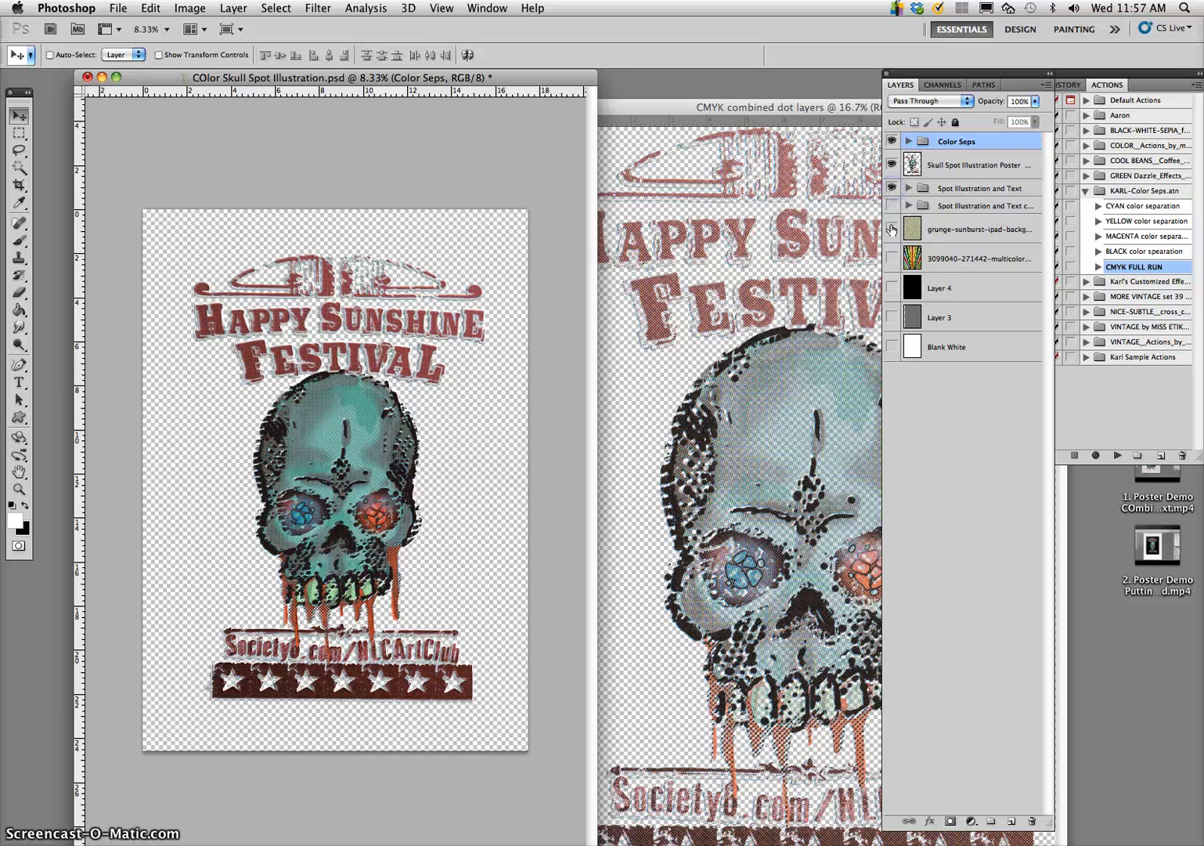
left_click(892, 261)
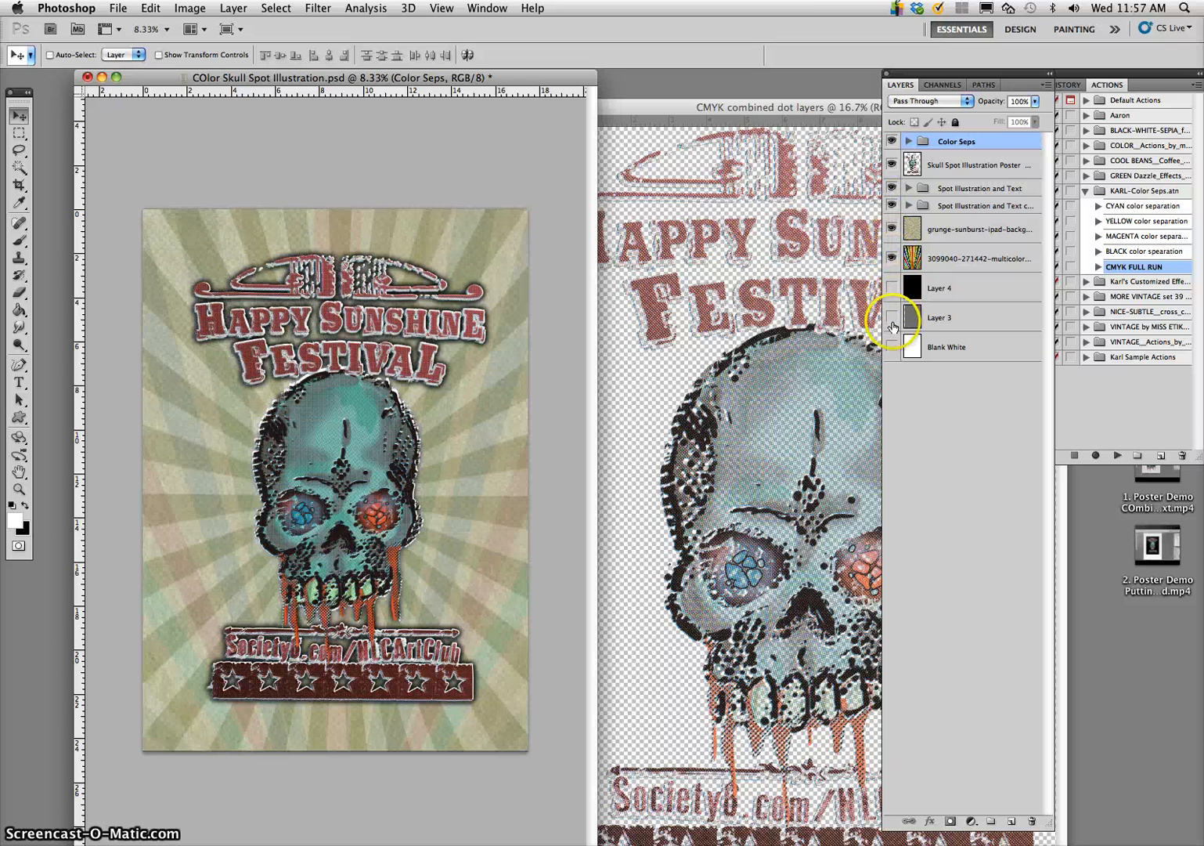
left_click(892, 349)
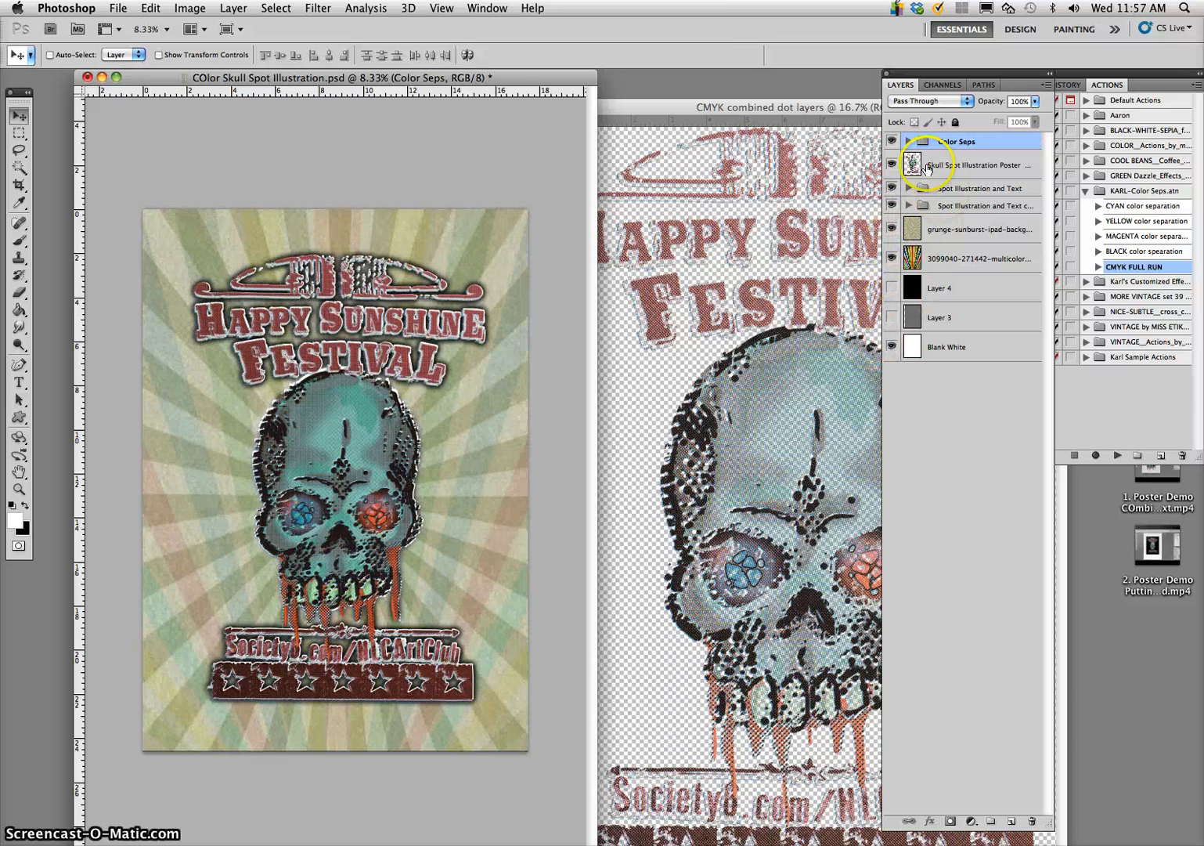
- Compare the poster with the Color Seps group hidden and shown, examining the halftone dots up close on the skull and banner
left_click(892, 142)
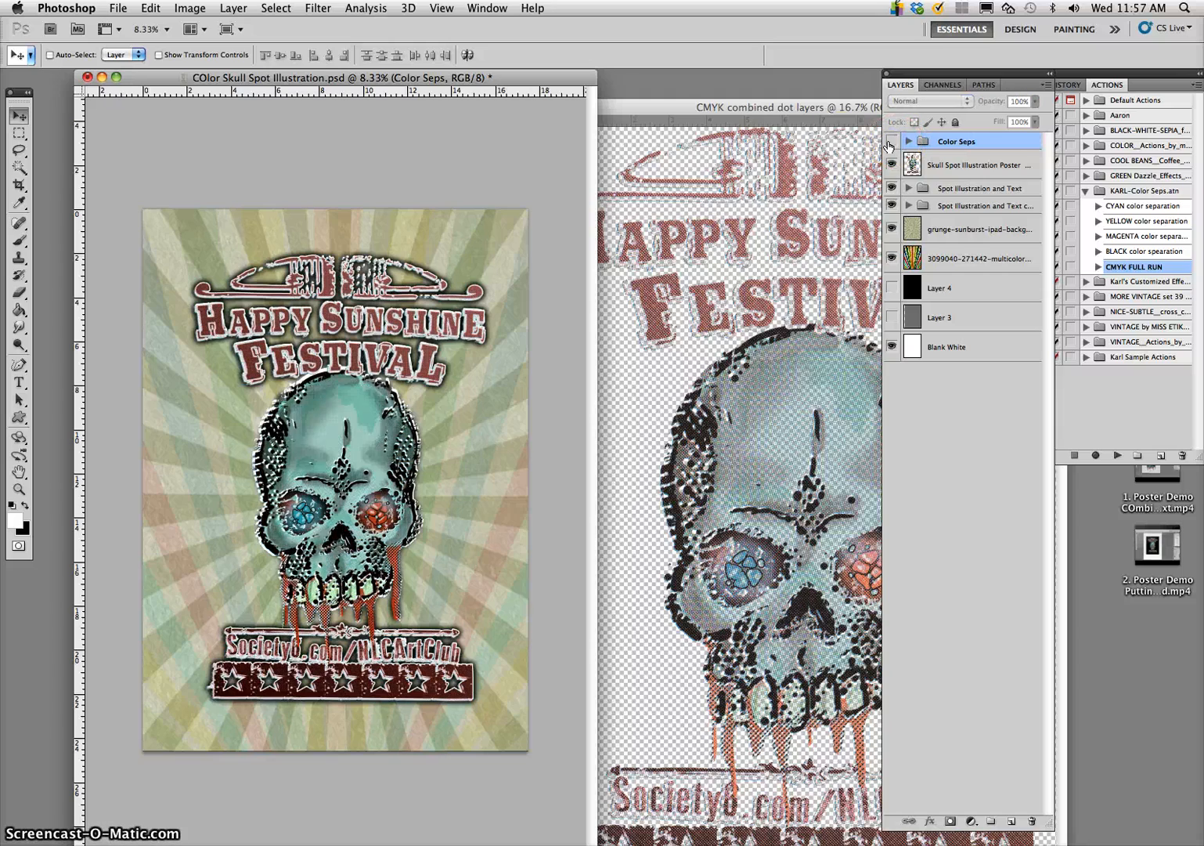
key("super+equal")
key("super+equal")
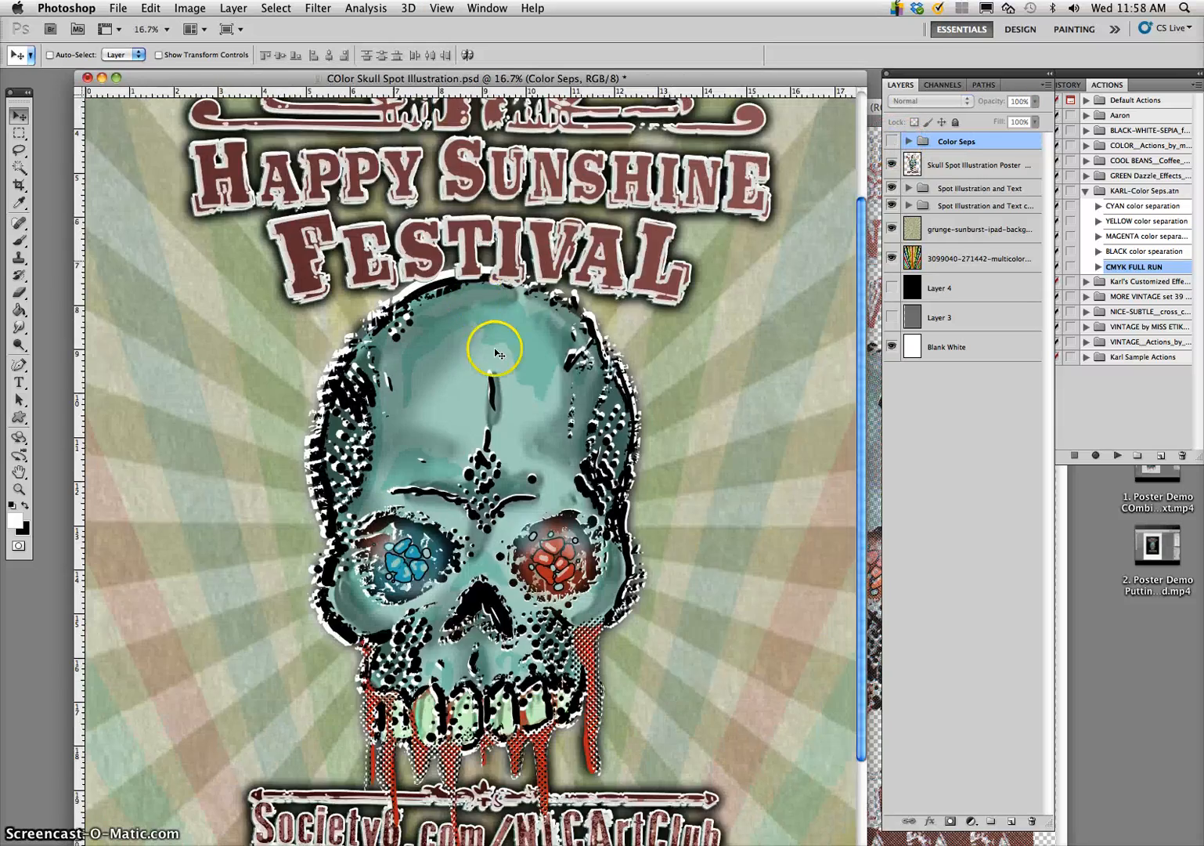
key("super+equal")
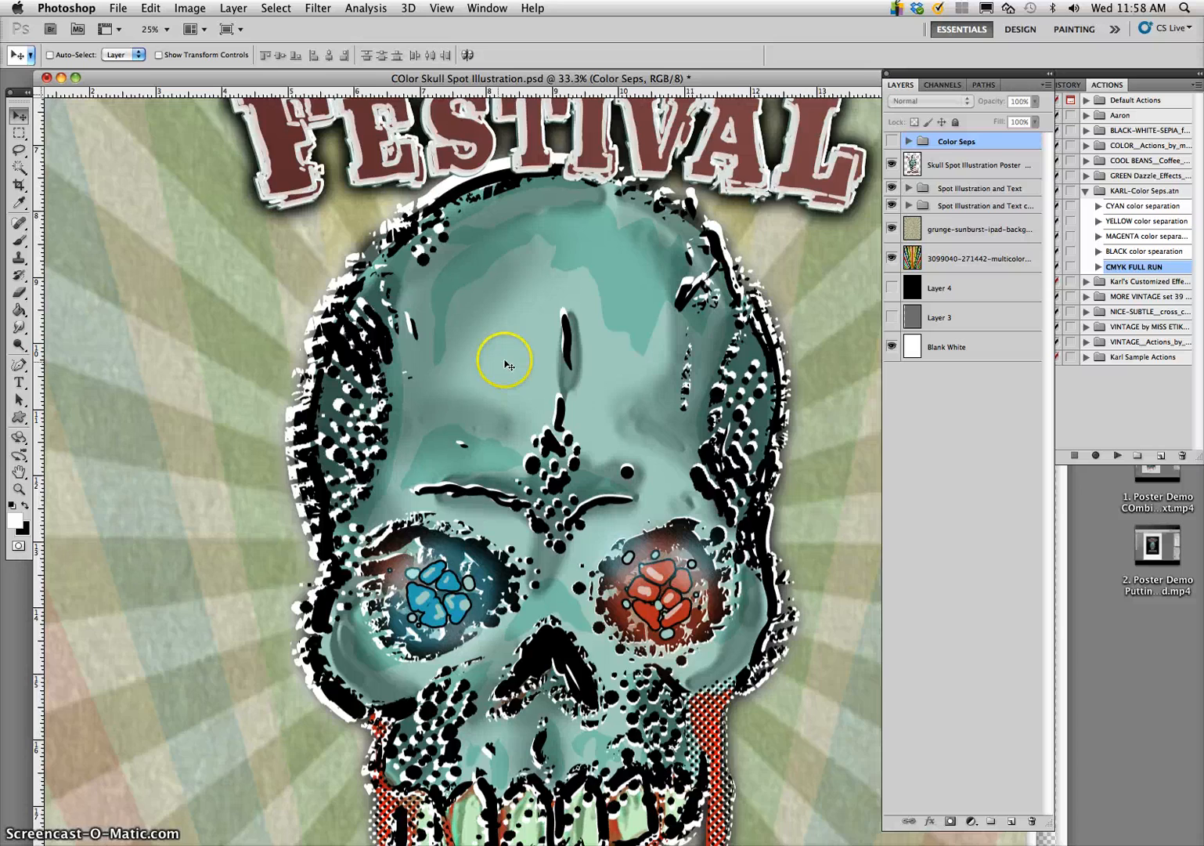
key("super+equal")
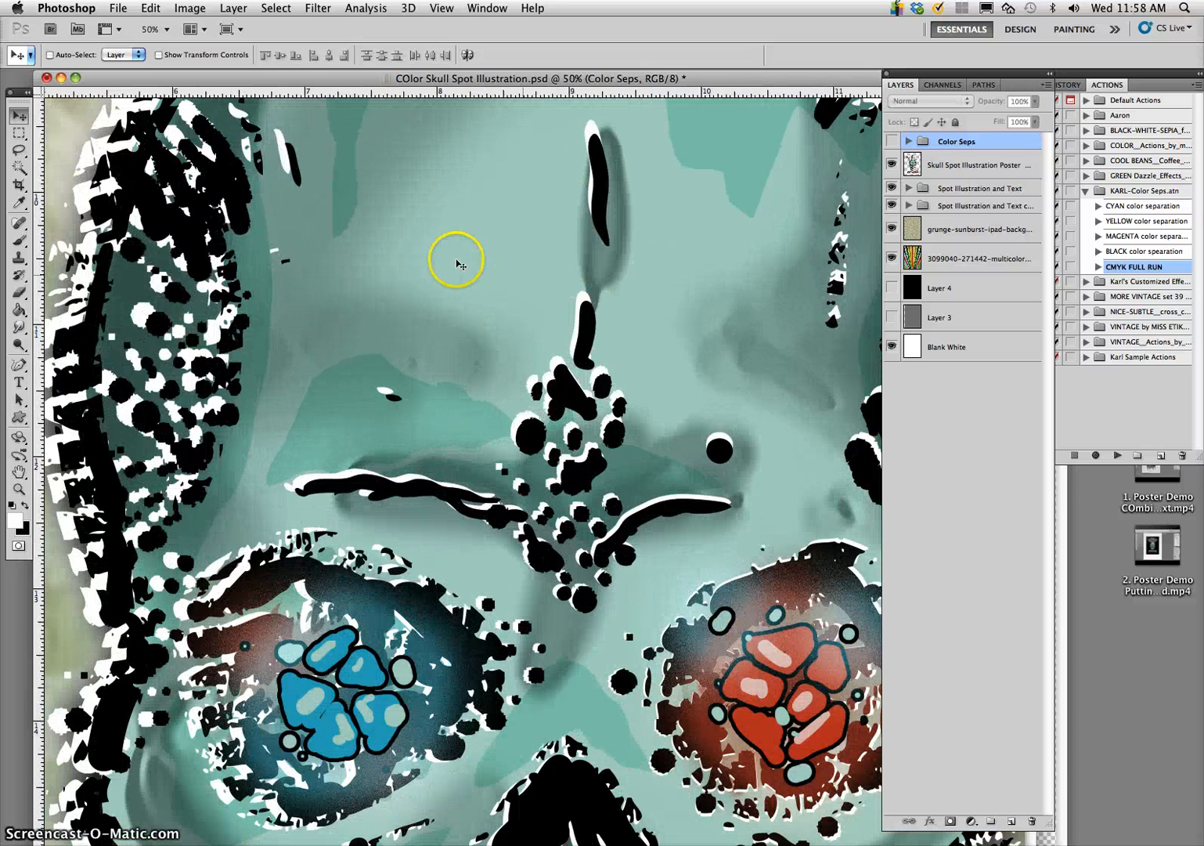
left_click(891, 141)
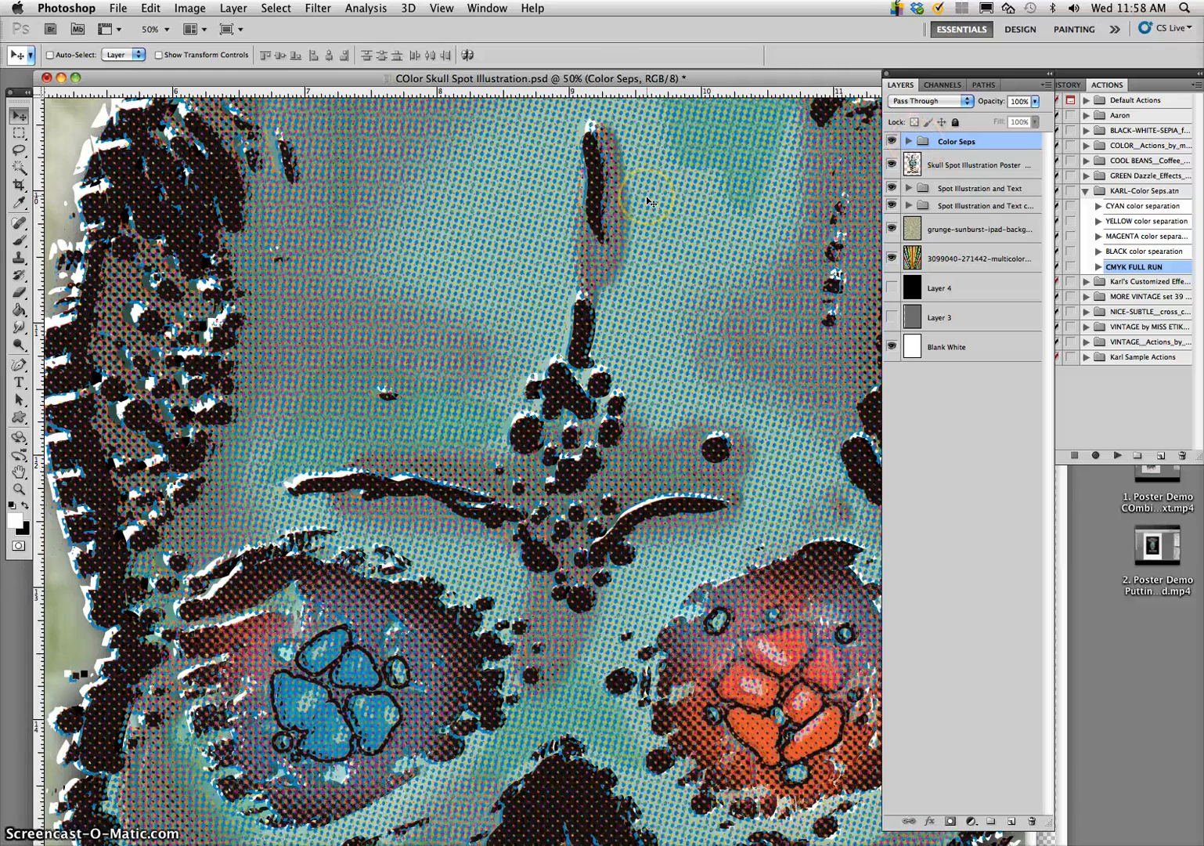
scroll(650, 202, "down", 15)
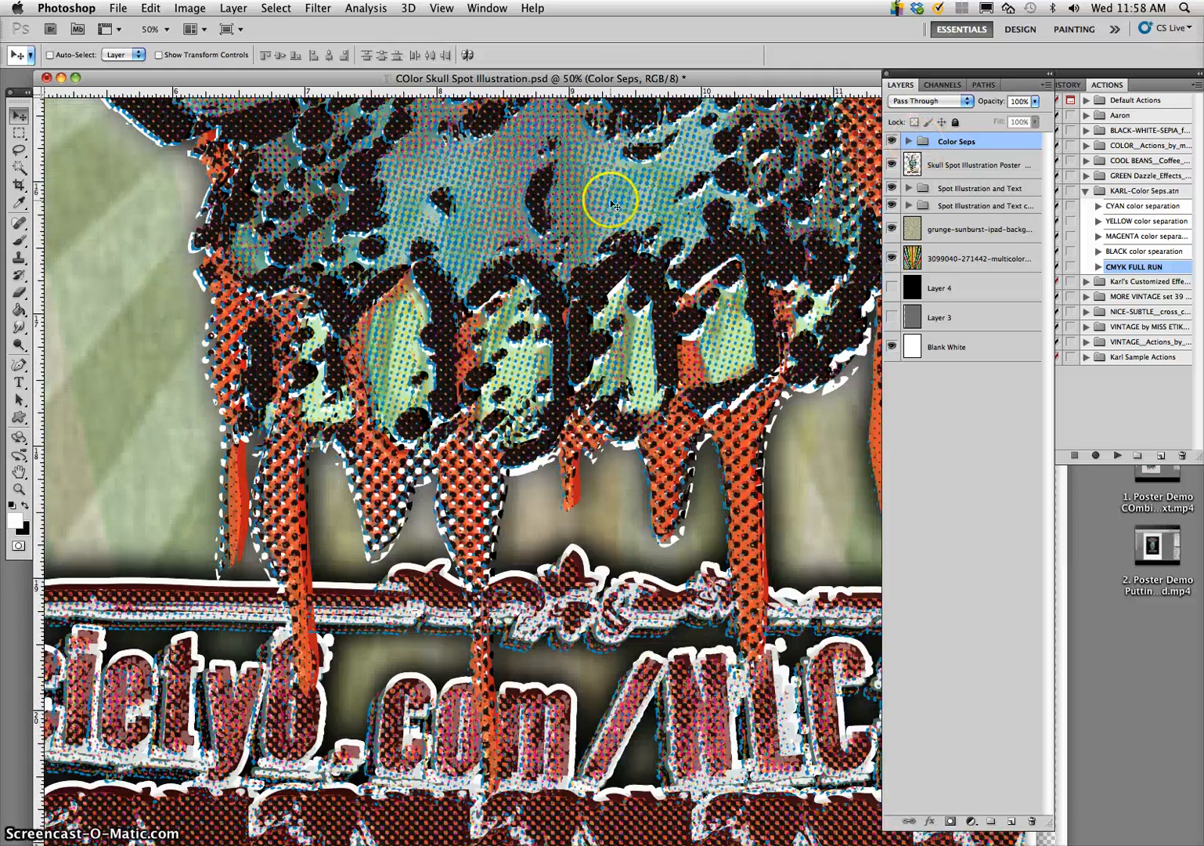
scroll(613, 204, "down", 8)
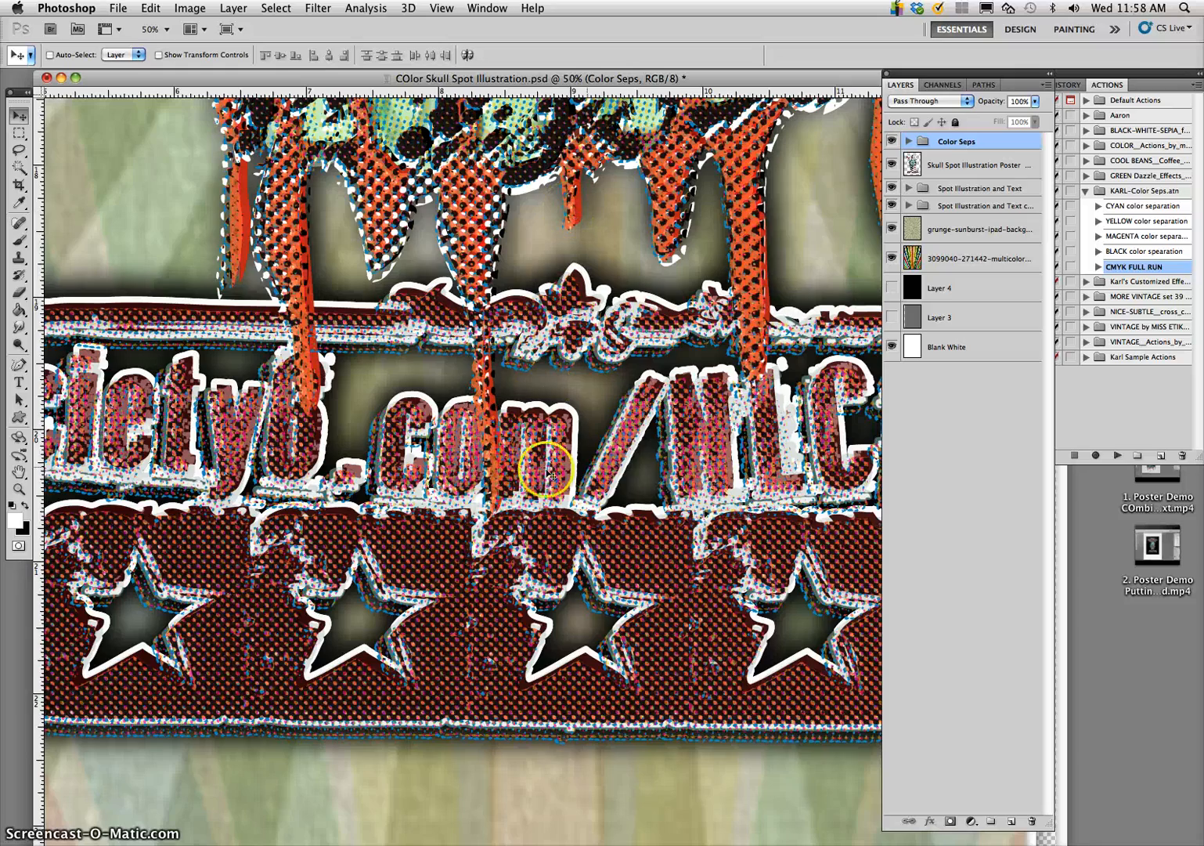
key("super+minus")
key("super+minus")
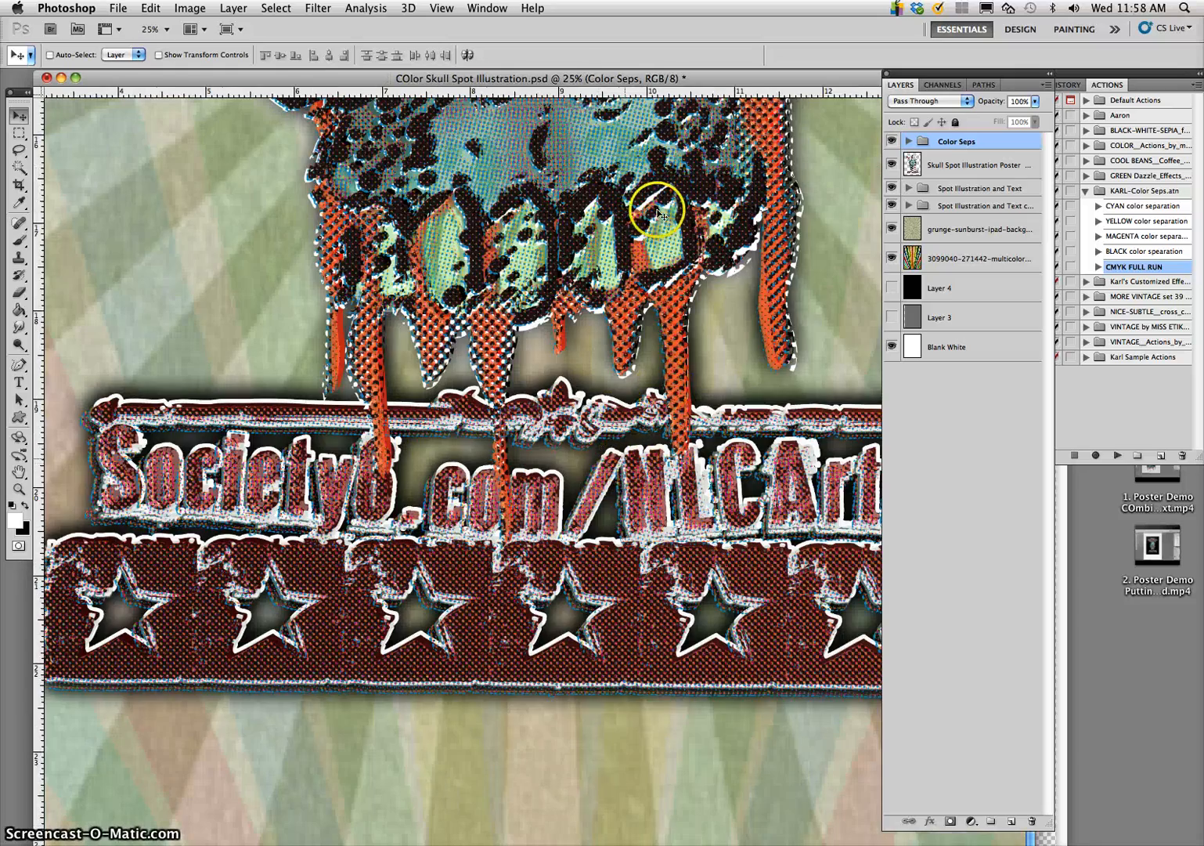
key("super+minus")
scroll(661, 220, "up", 6)
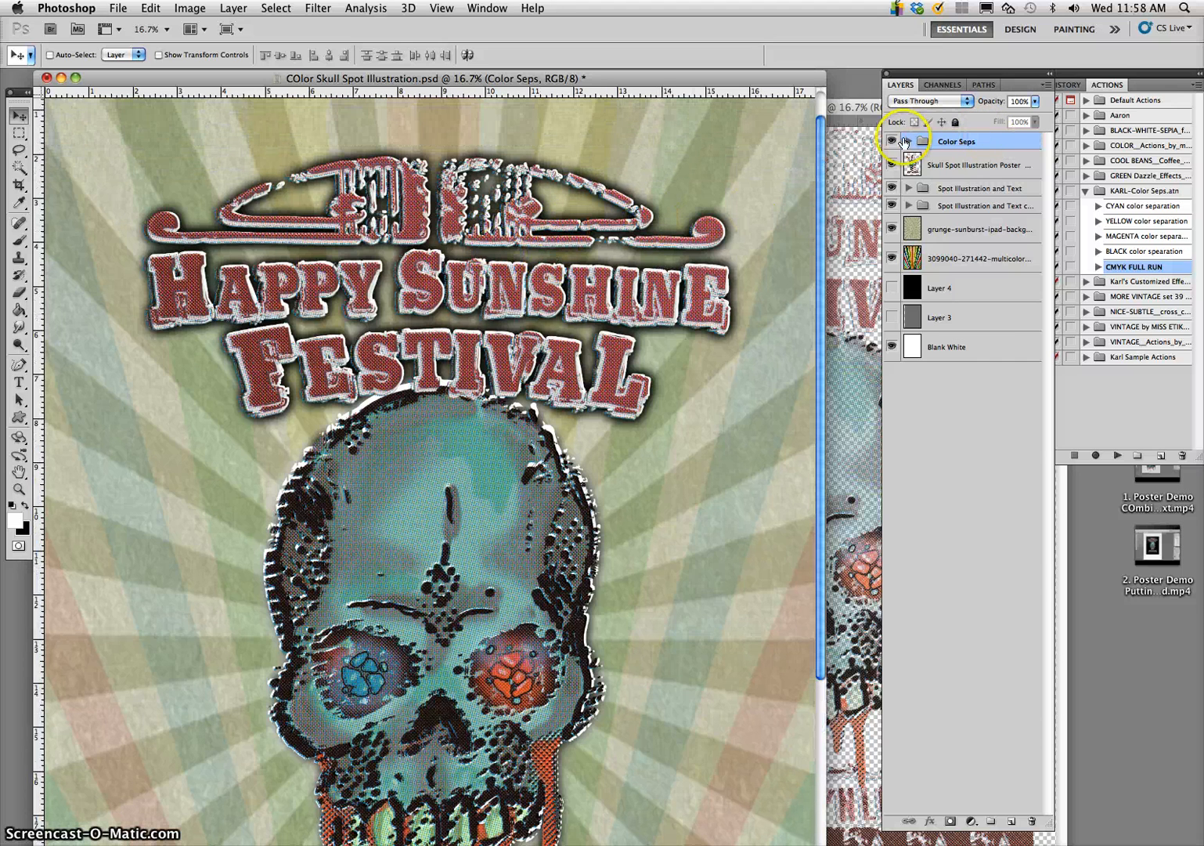
- Merge Layers 6 through 9 in the Color Seps group into a single layer
left_click(907, 141)
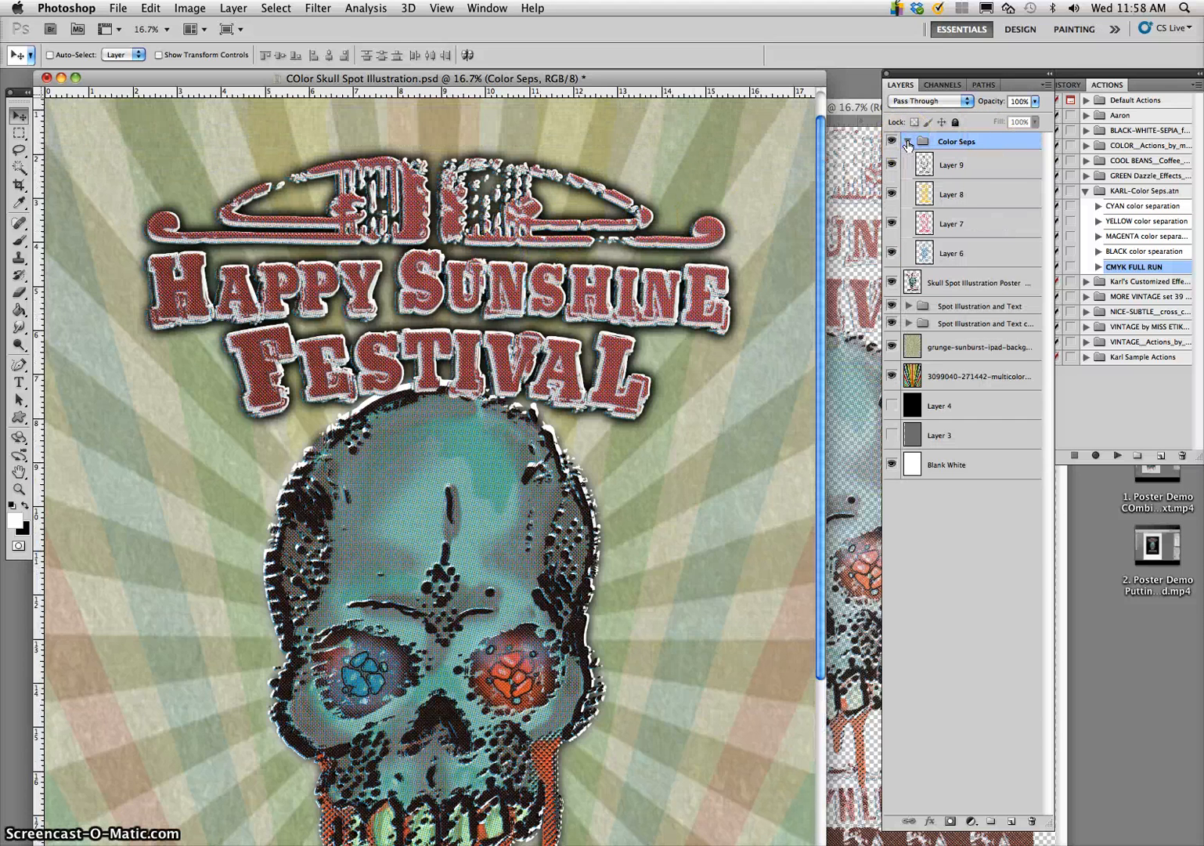
left_click(949, 171)
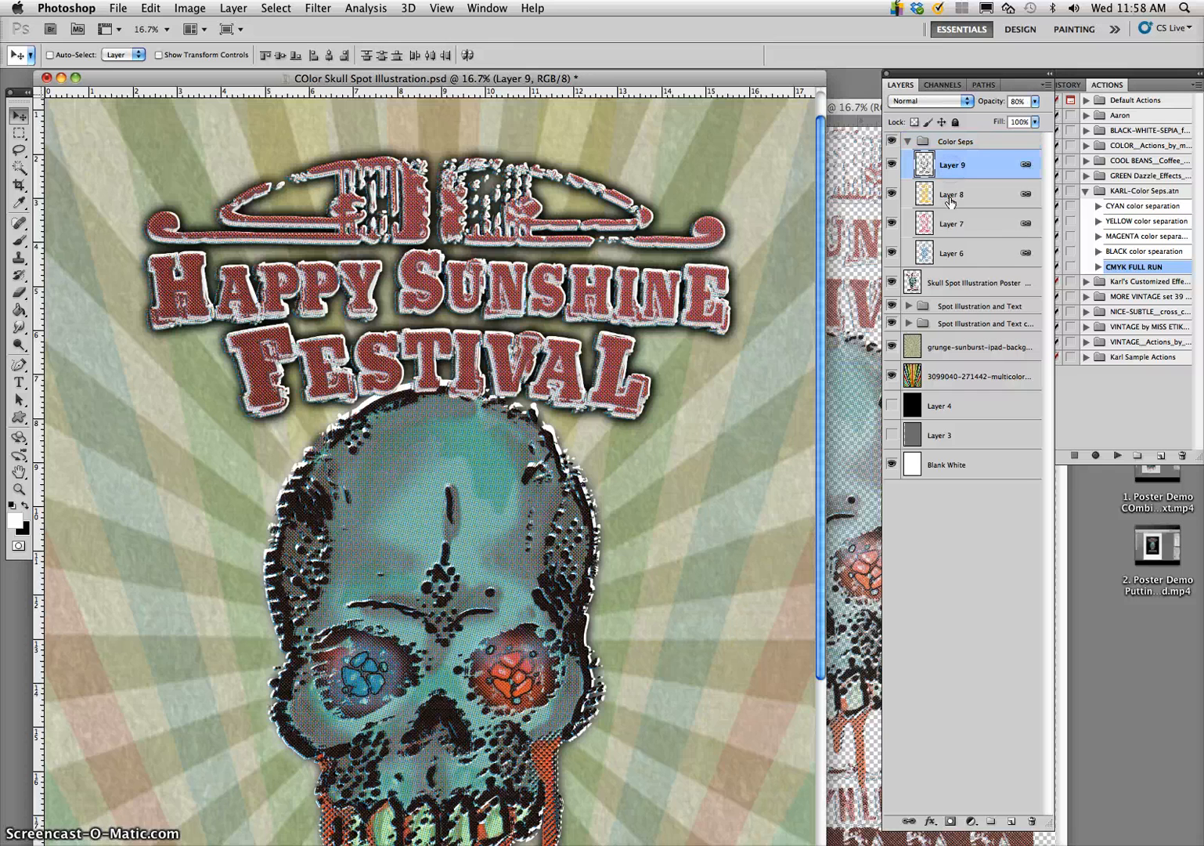
left_click(961, 255, "shift")
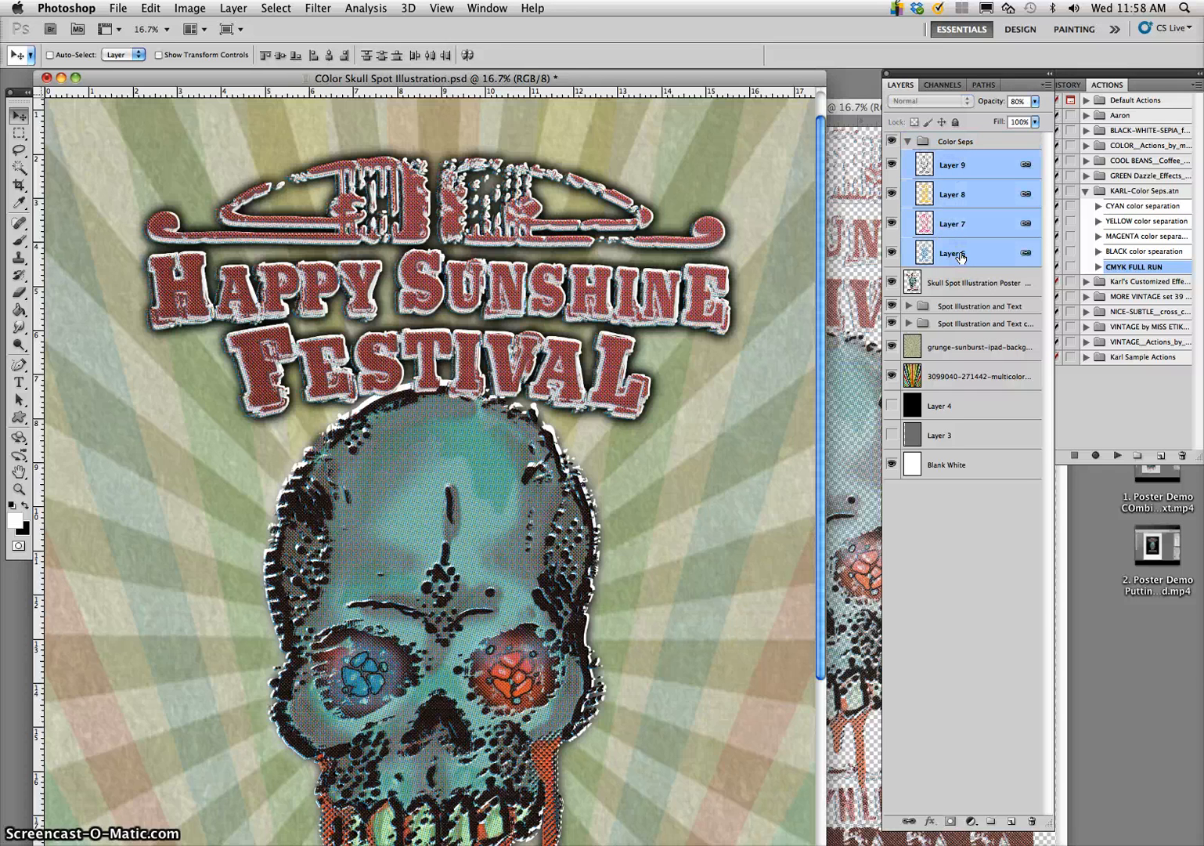
key("super+e")
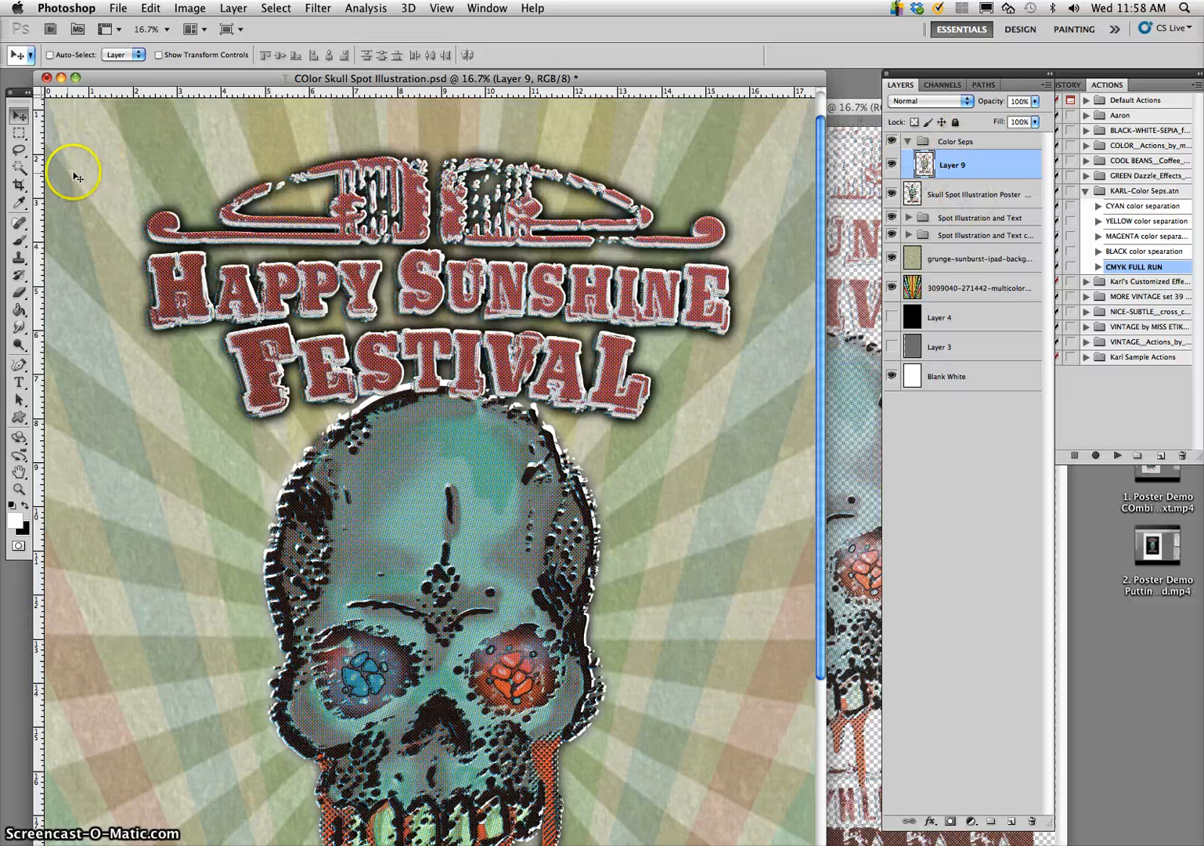
- Lasso the Happy Sunshine Festival lettering on the merged dot layer, delete its dots and clear the selection
left_click(19, 149)
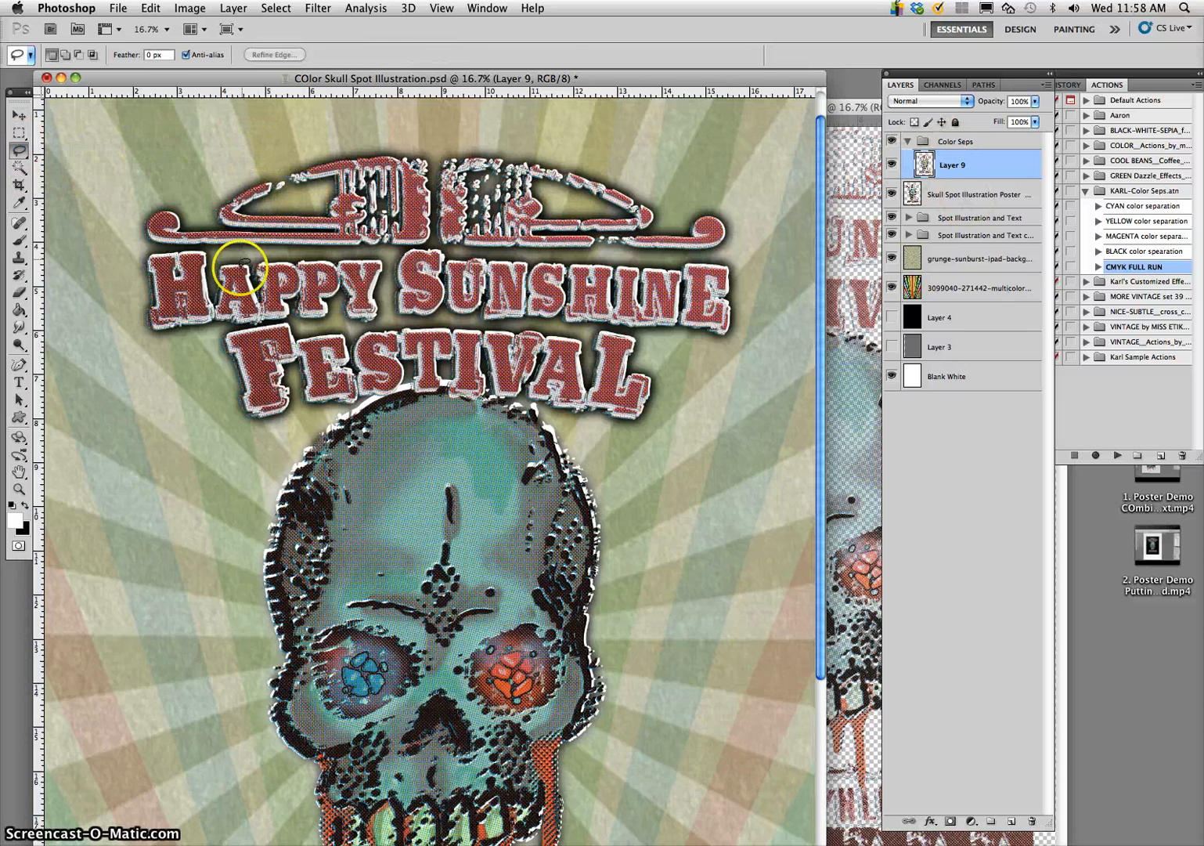
mouse_move(120, 266)
left_mouse_down()
mouse_move(119, 327)
mouse_move(194, 410)
mouse_move(243, 425)
mouse_move(314, 413)
left_mouse_up()
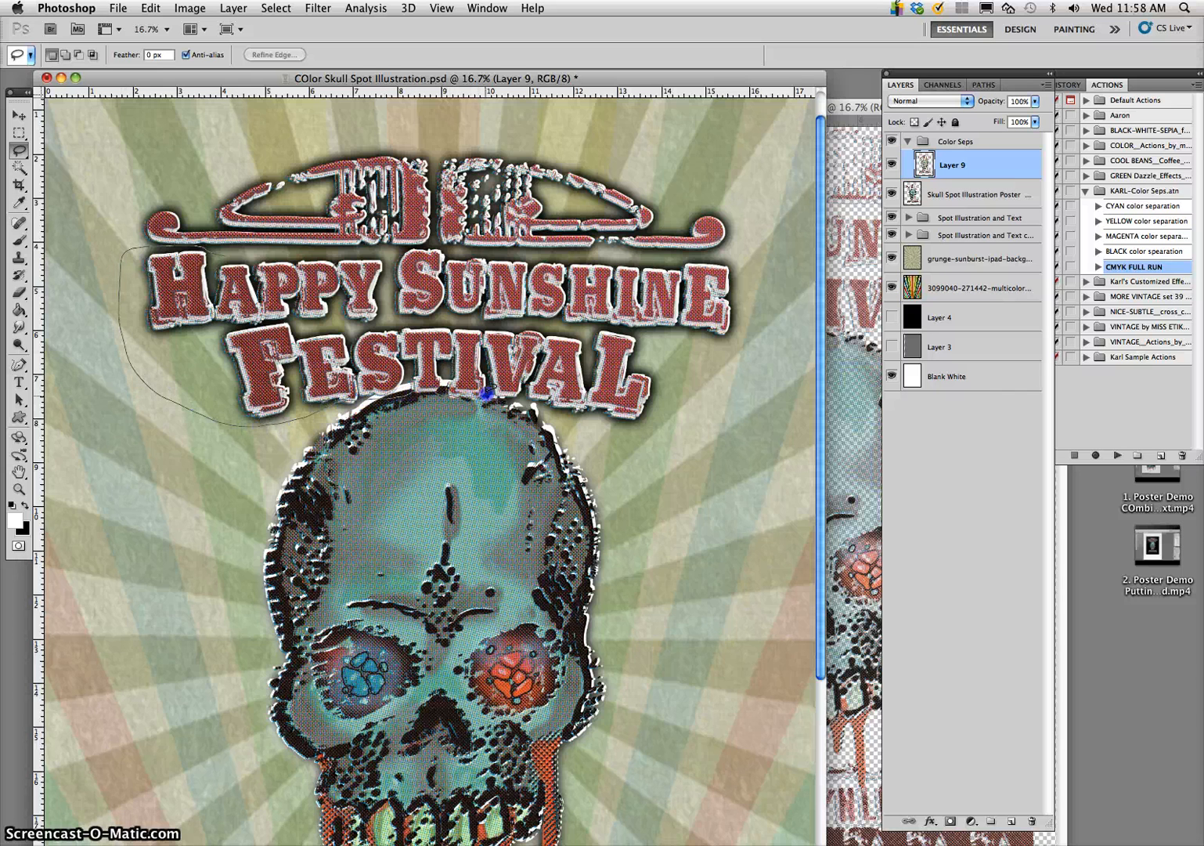
left_click_drag(501, 397, 531, 405)
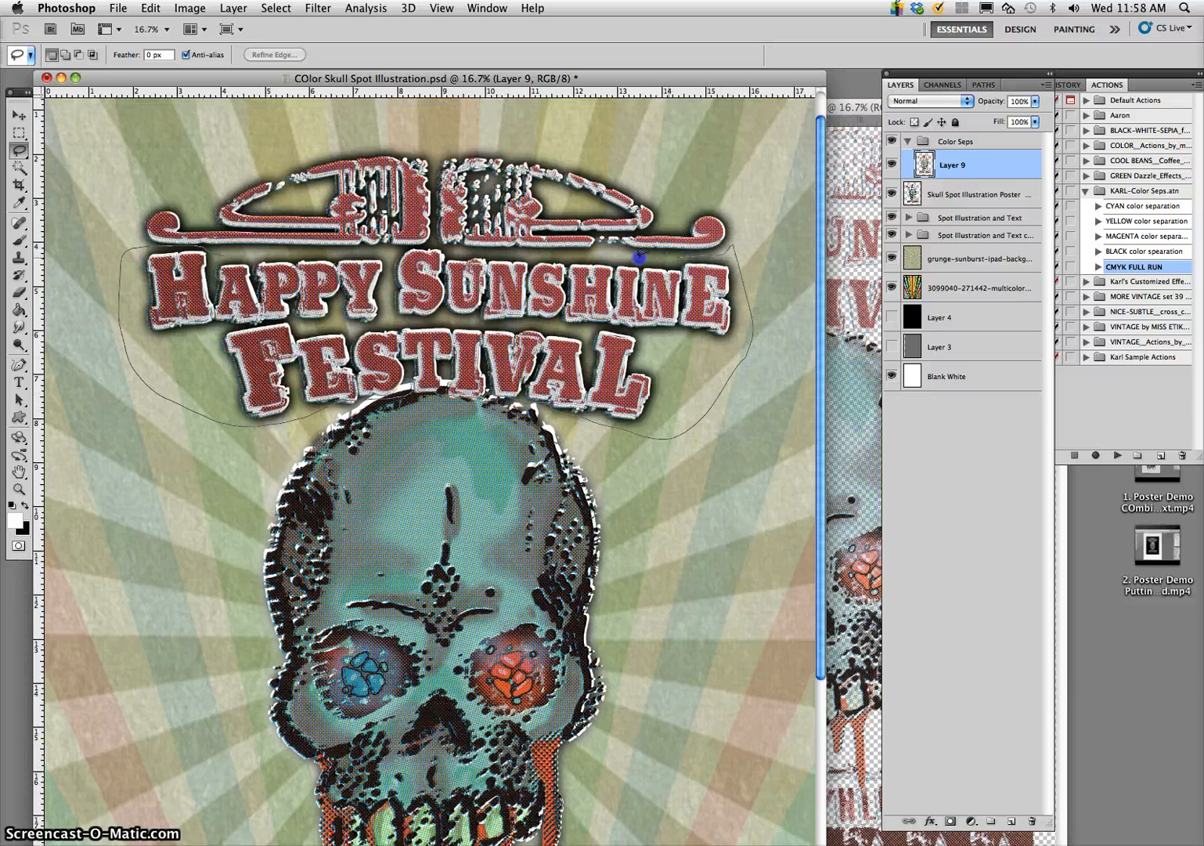
left_click_drag(427, 243, 242, 254)
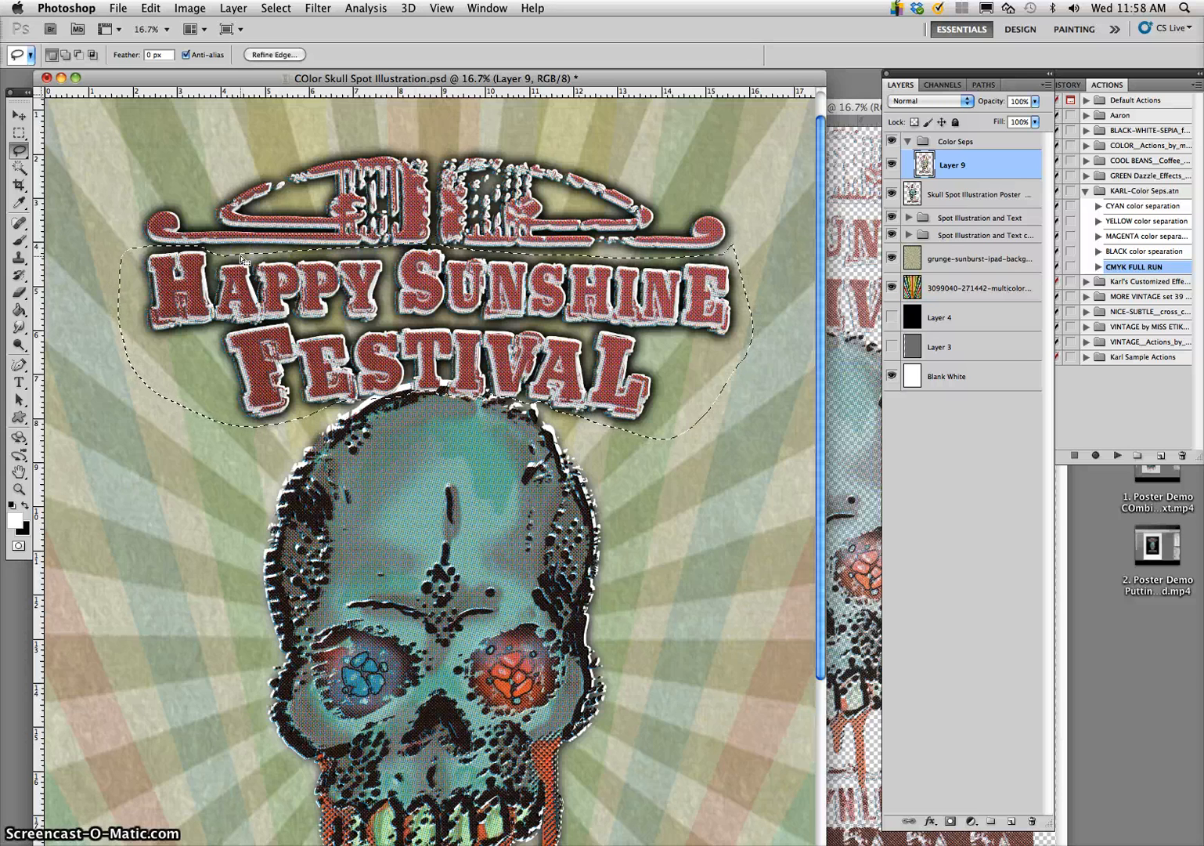
key("Delete")
left_click(200, 457)
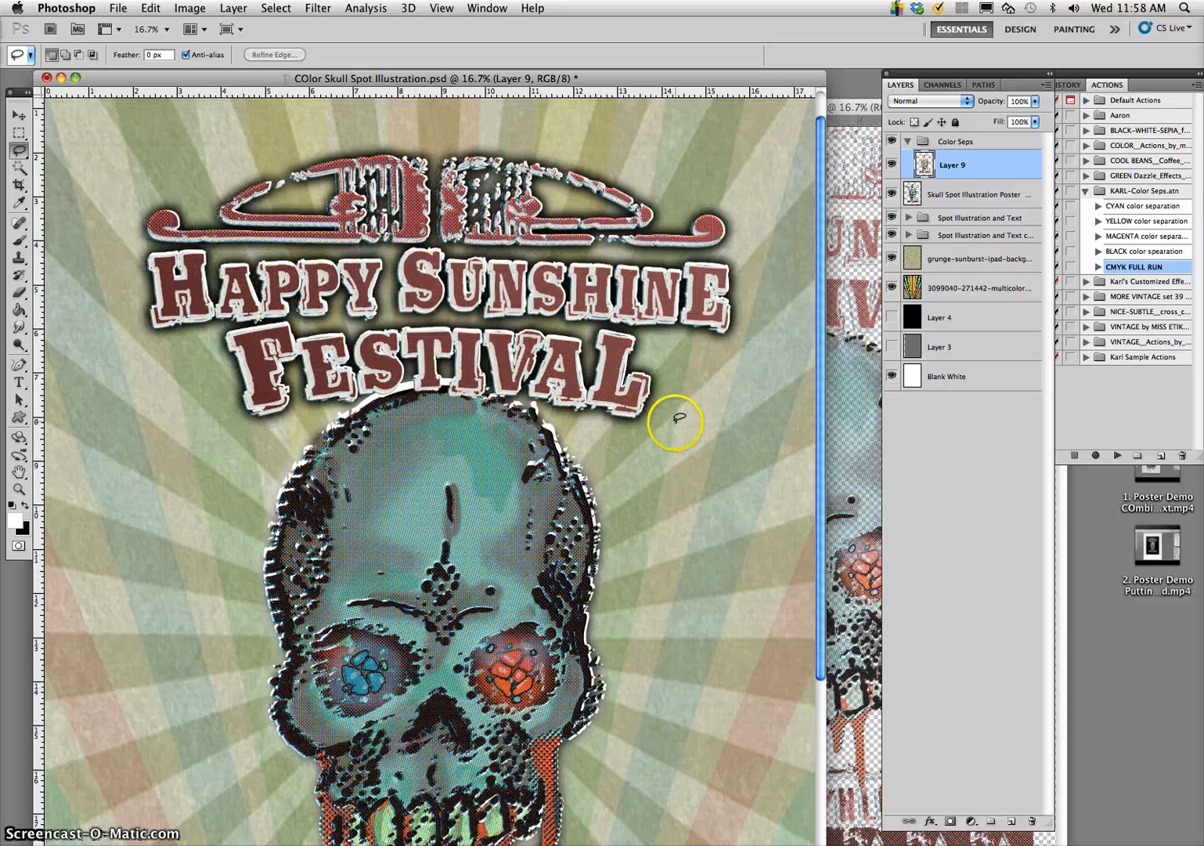
- Lasso the Society6.com half of the web address on the merged dot layer, delete its dots and clear the selection
scroll(595, 419, "down", 6)
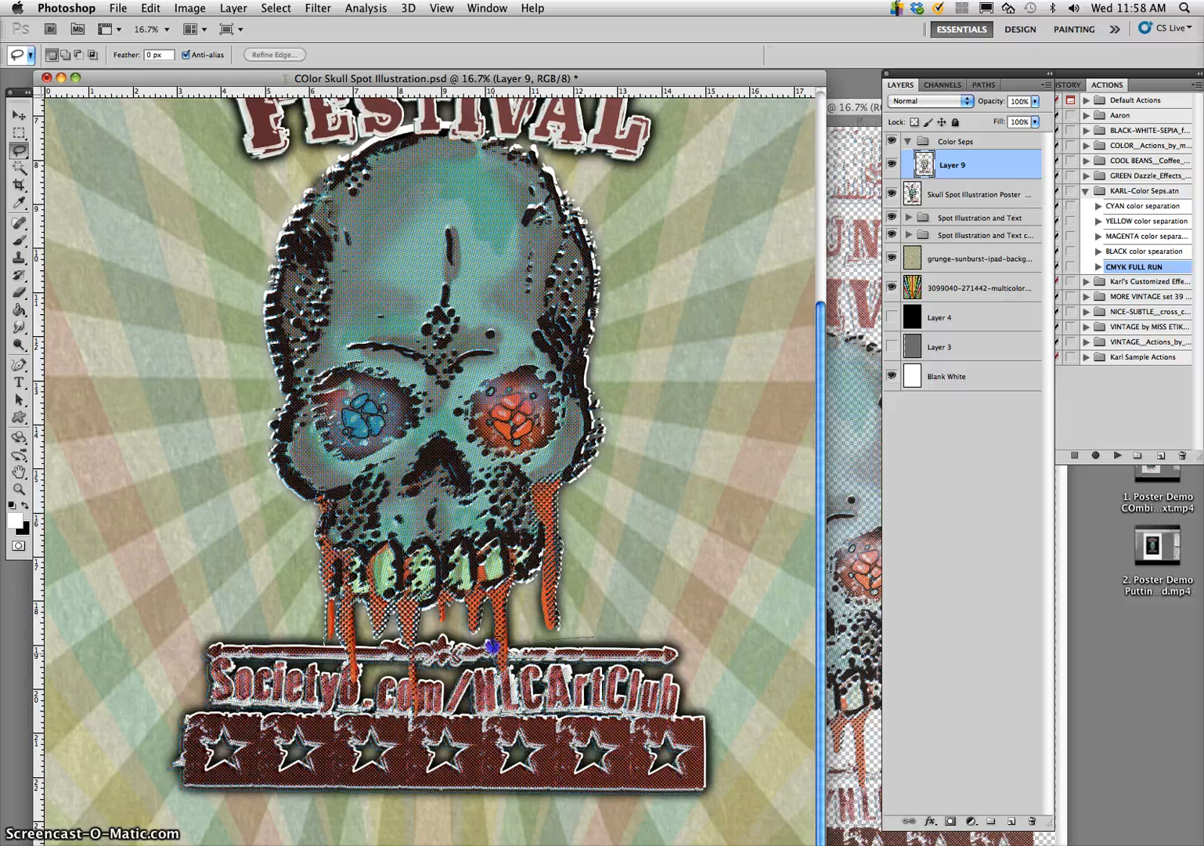
left_click_drag(491, 640, 487, 653)
key("super+d")
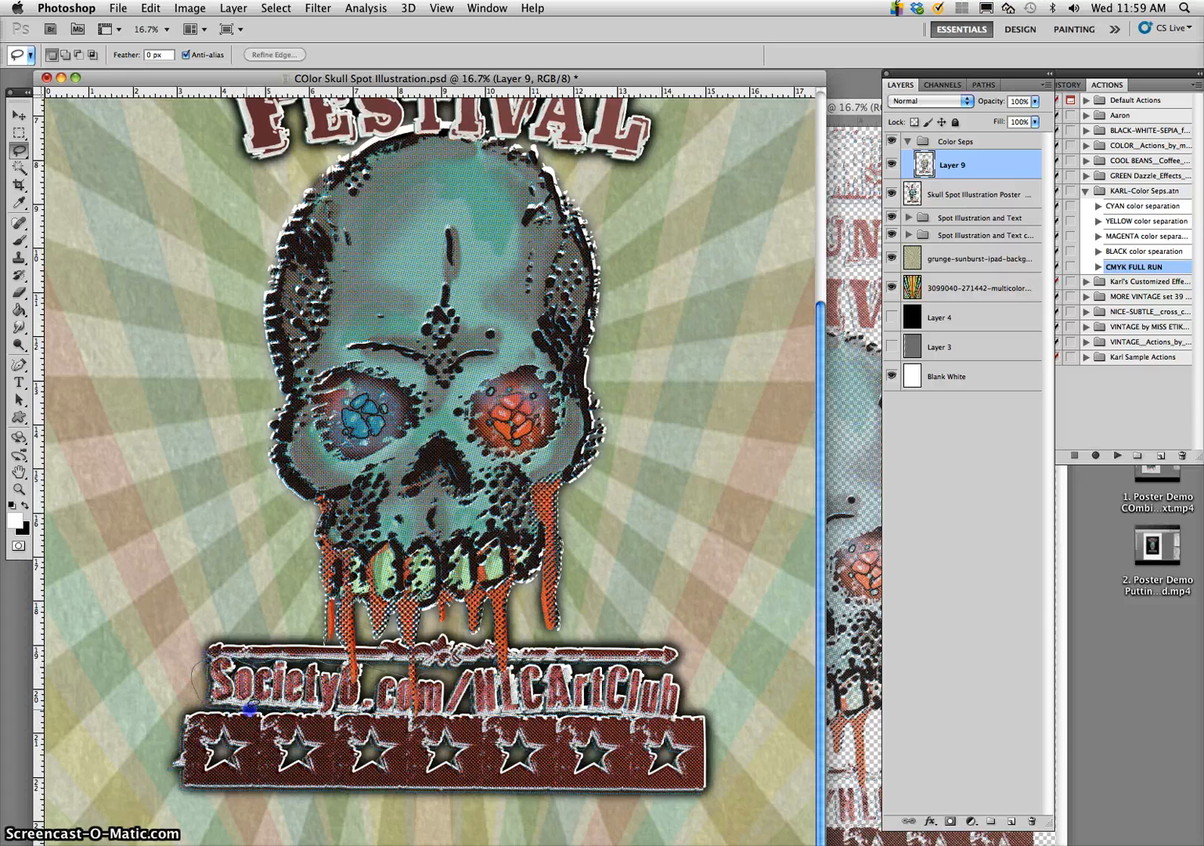
left_click_drag(291, 709, 312, 710)
mouse_move(412, 708)
left_mouse_down()
mouse_move(411, 690)
mouse_move(431, 685)
left_mouse_up()
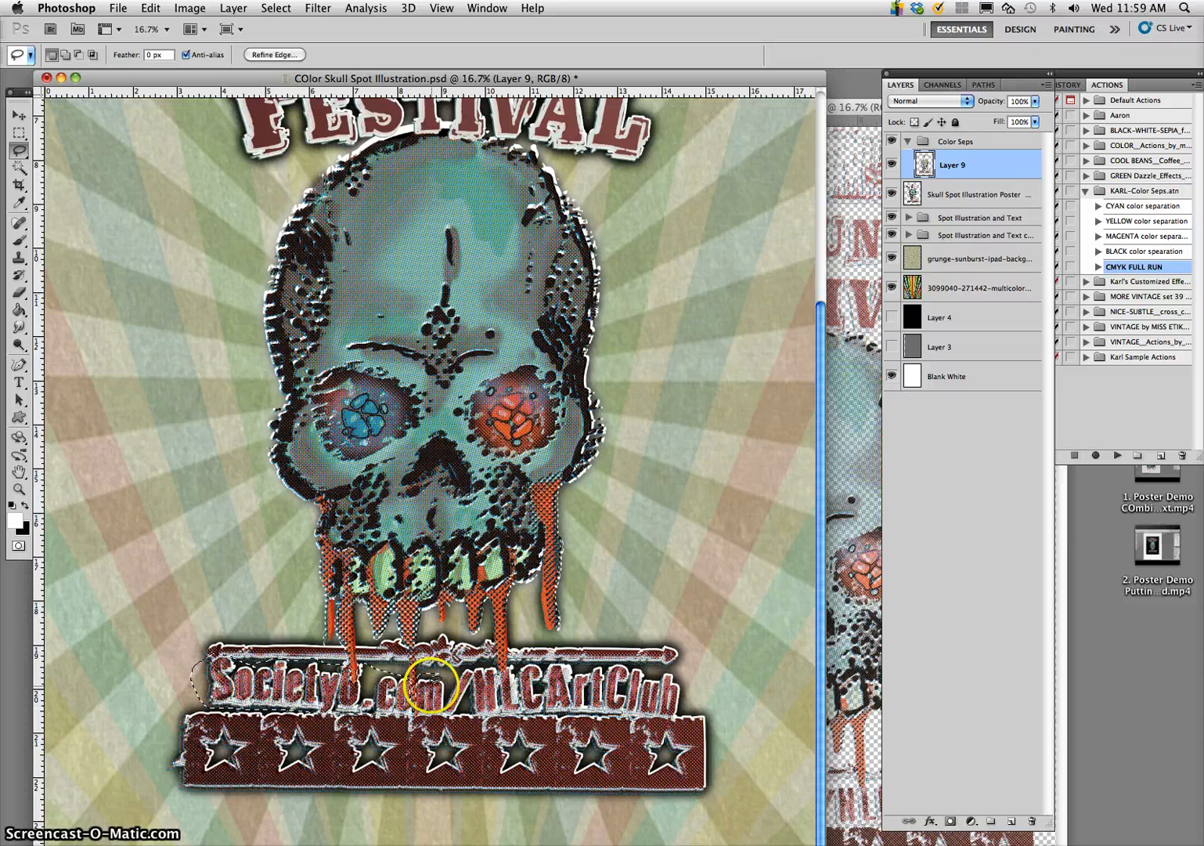
key("Delete")
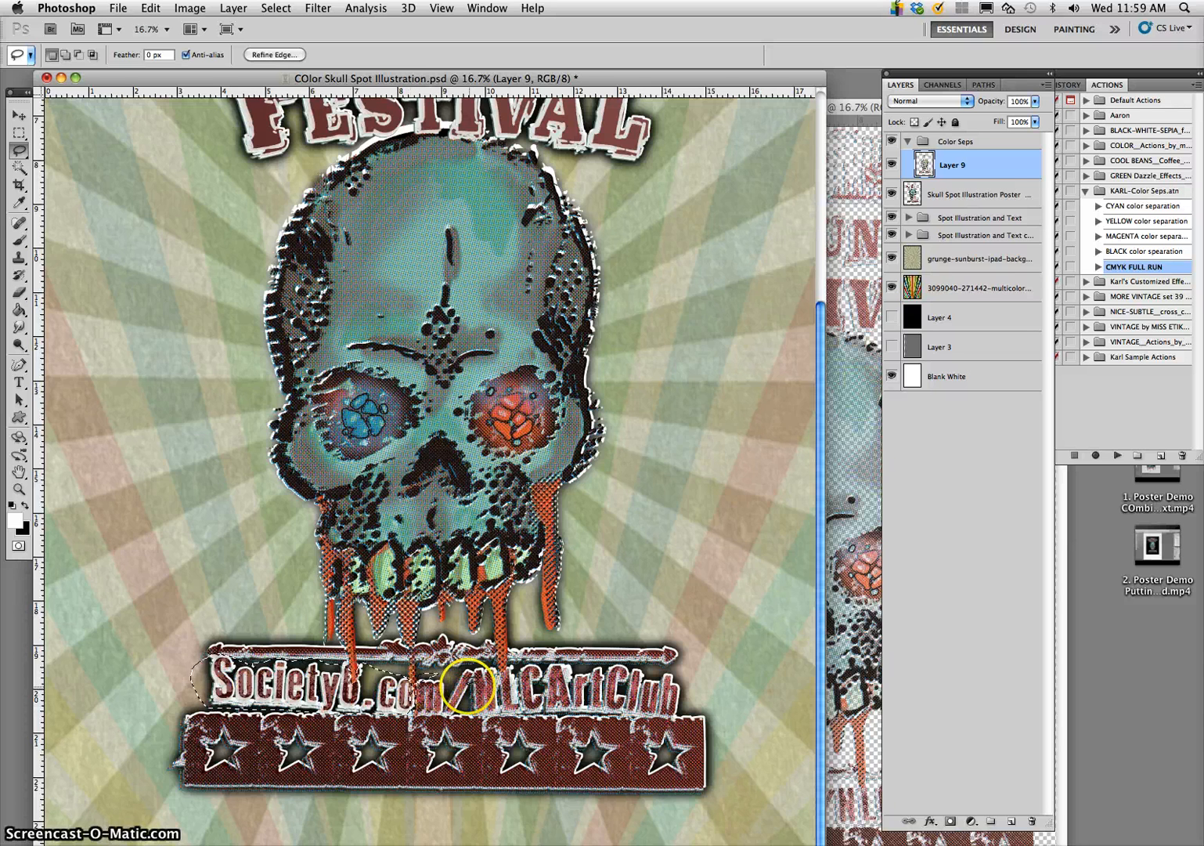
left_click(468, 686)
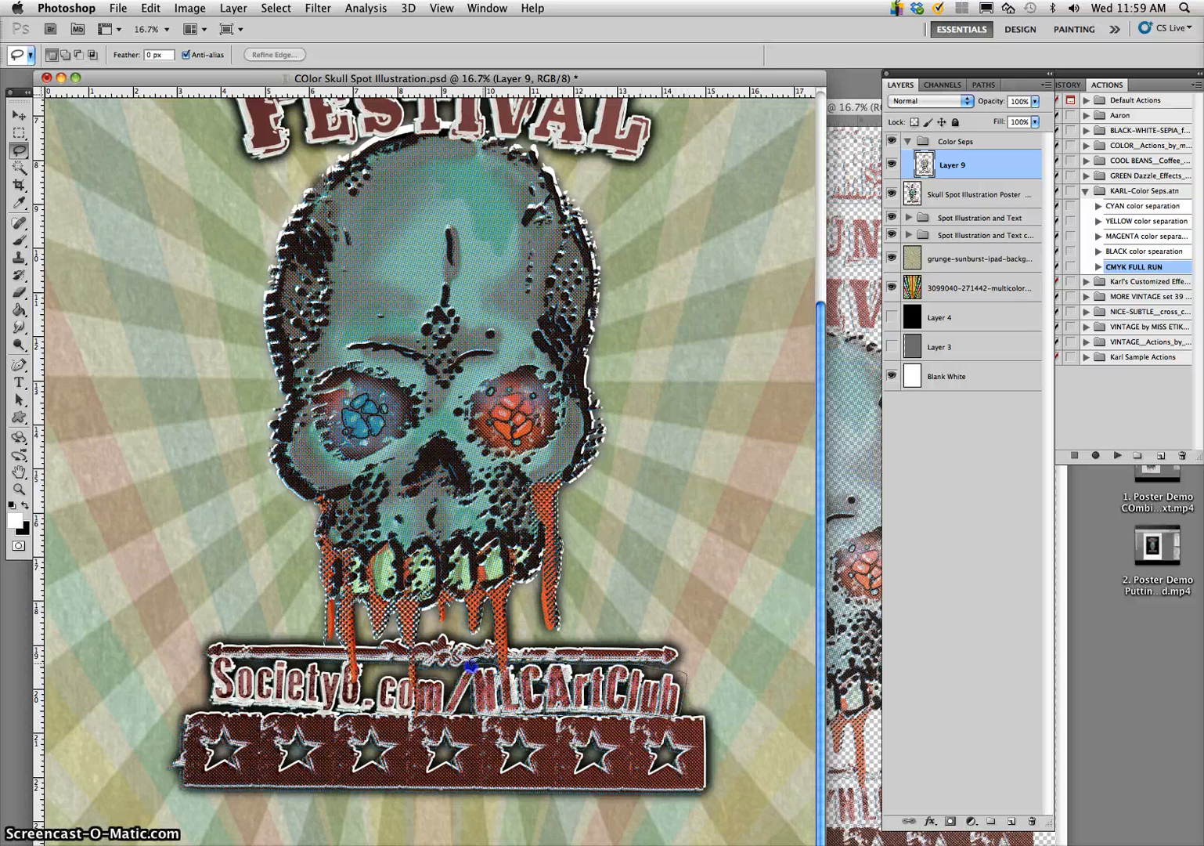
- Lasso the remaining /NLCArtClub half of the web address, delete its dots and clear the selection
left_click_drag(430, 675, 423, 683)
key("Delete")
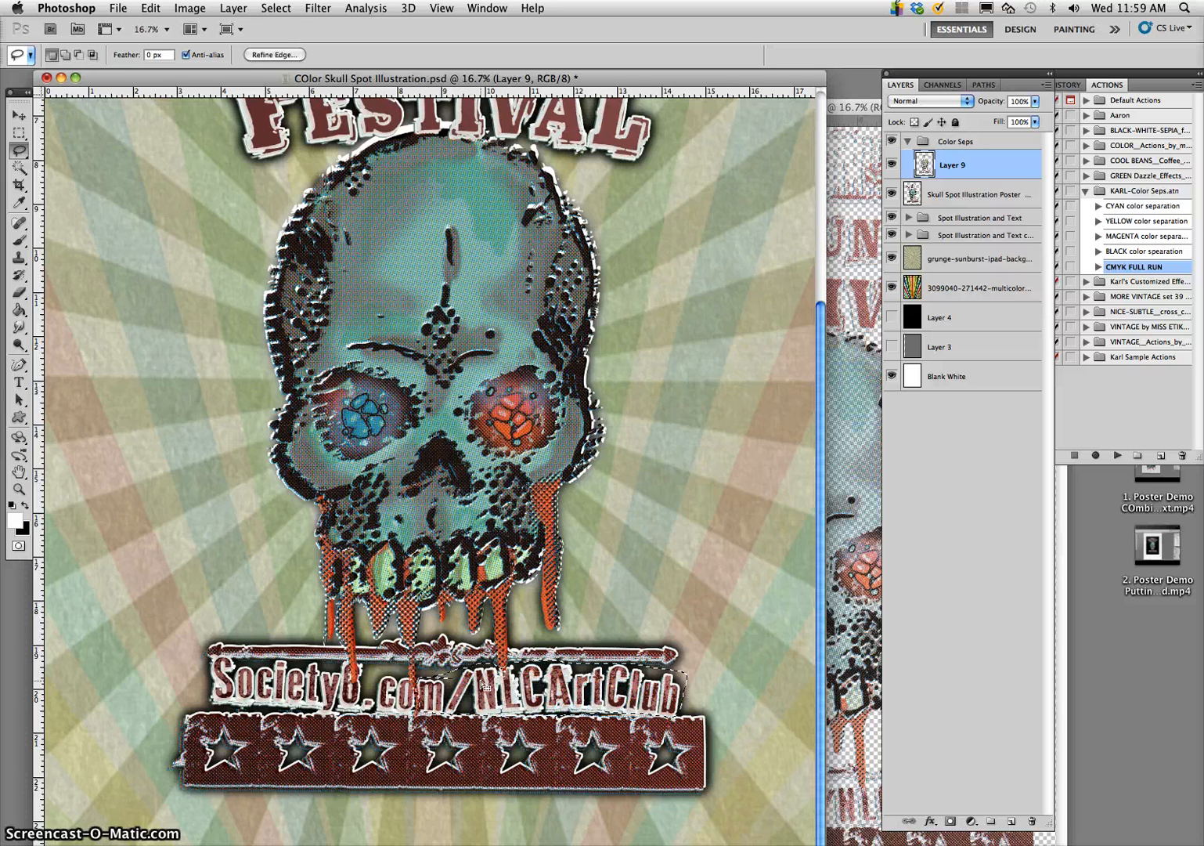
left_click(744, 672)
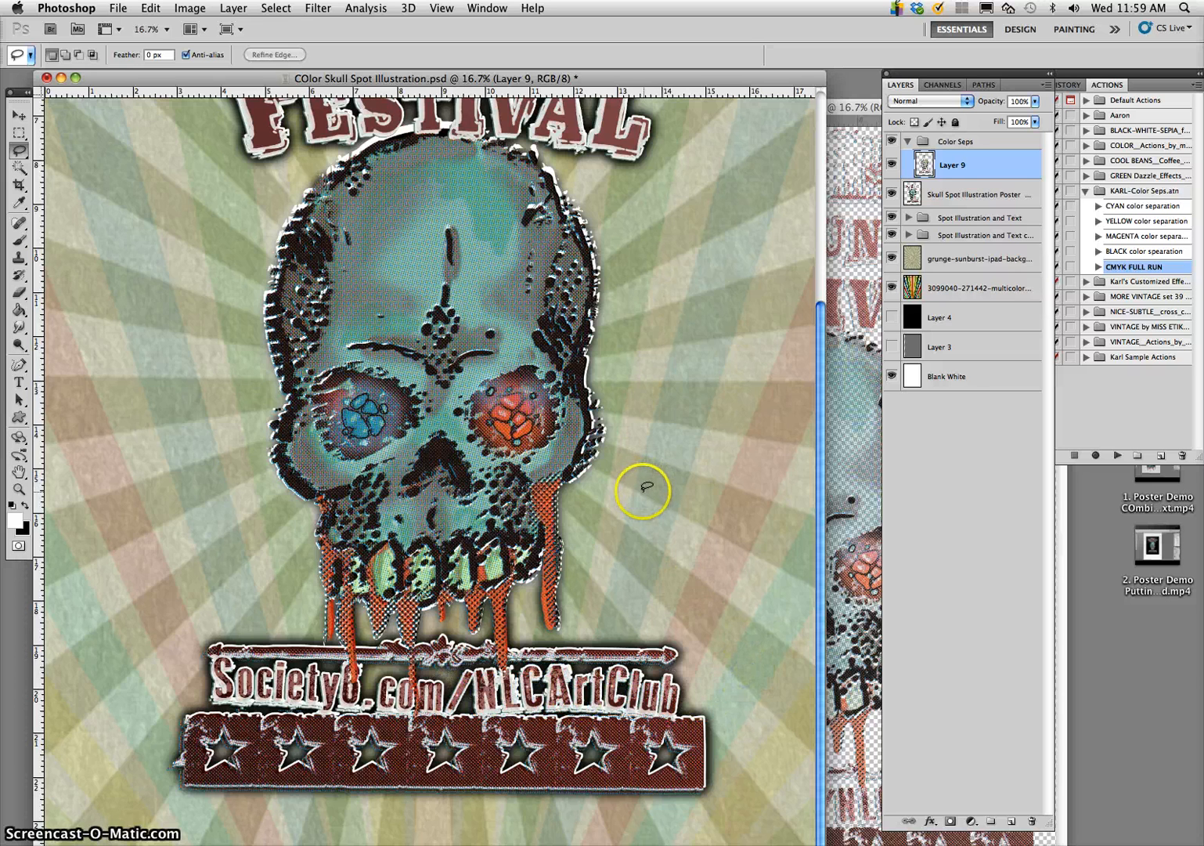
- Set the merged dot layer's blend mode to Screen and examine the halftone dots around the skull's eyes and nose
left_click(962, 100)
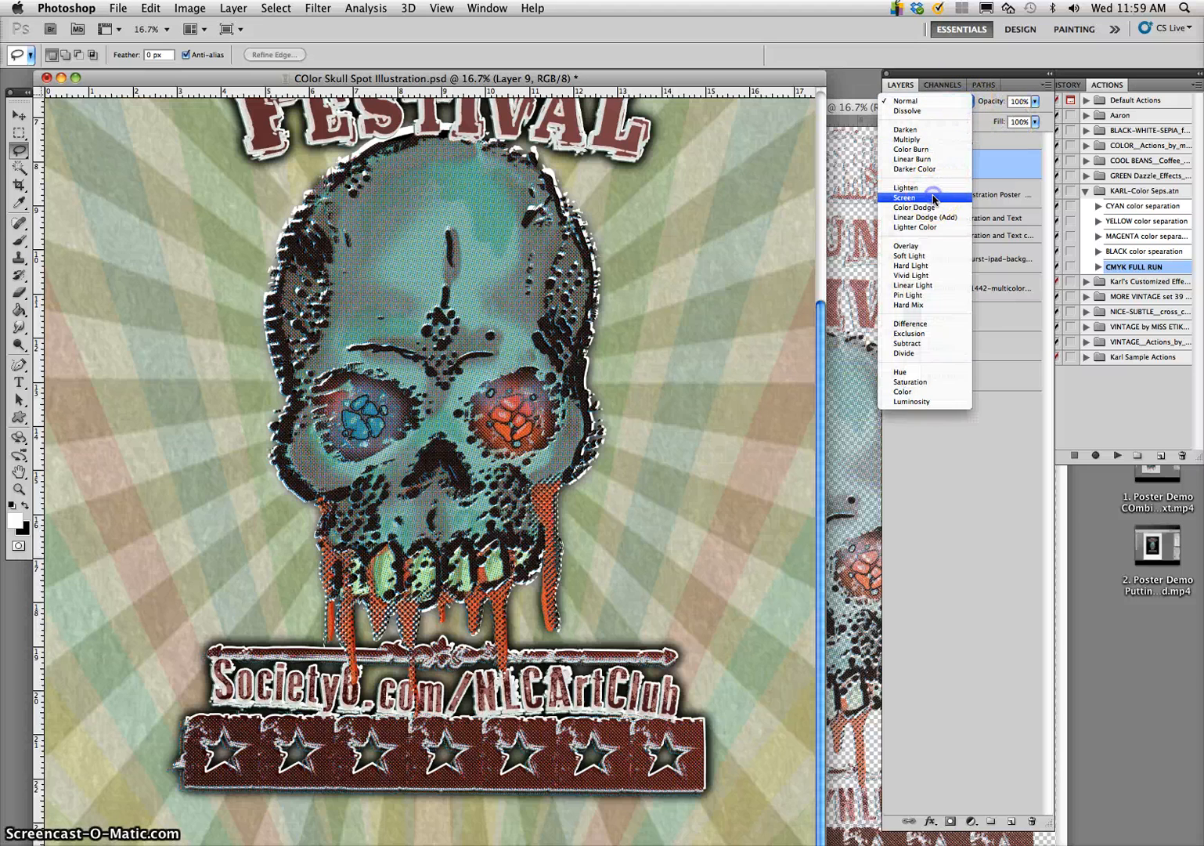
left_click(934, 199)
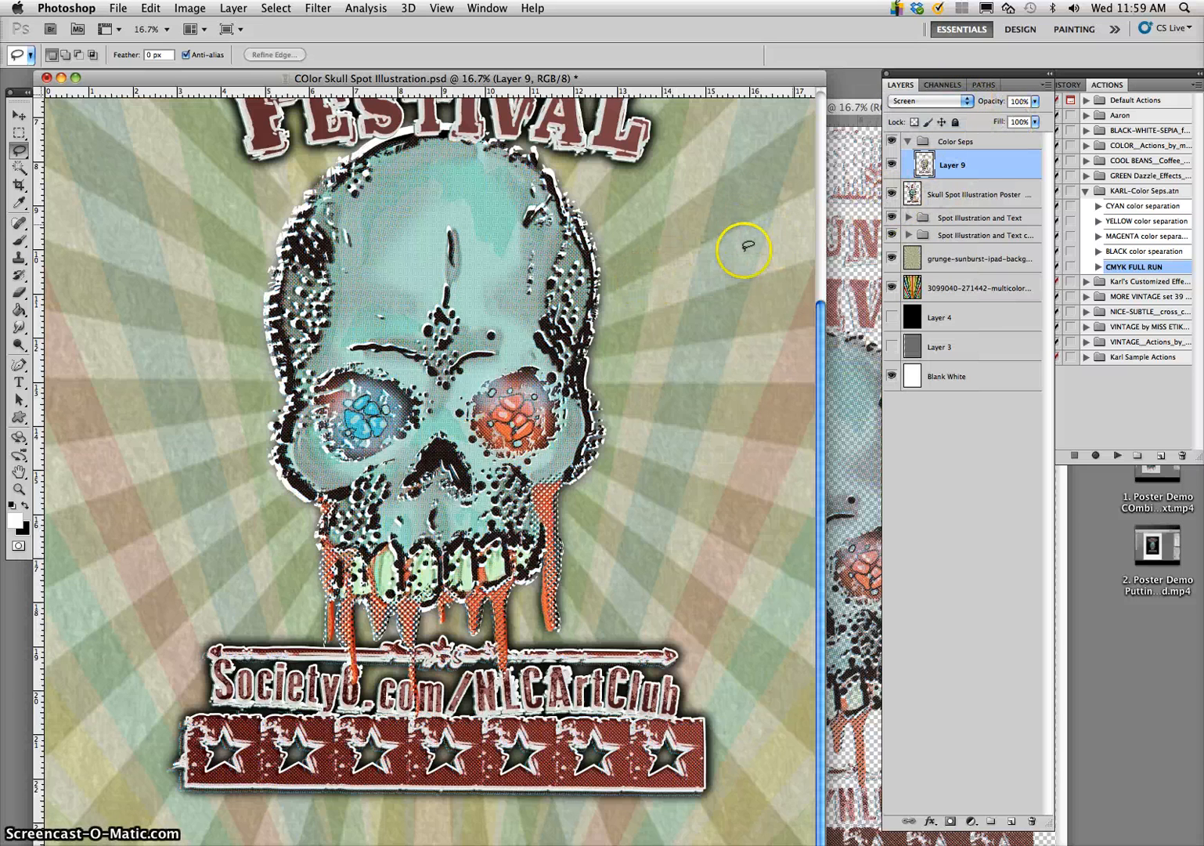
scroll(559, 438, "up", 2)
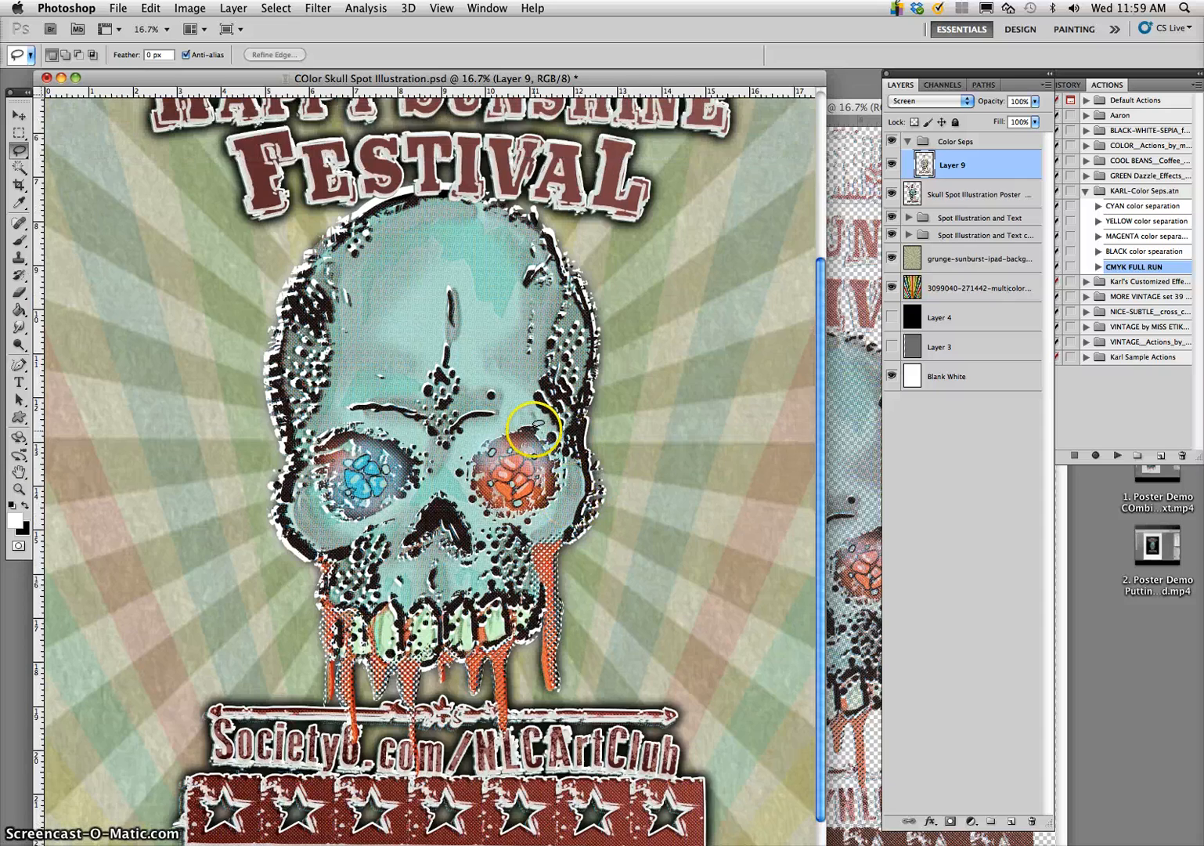
key("super+plus")
key("super+plus")
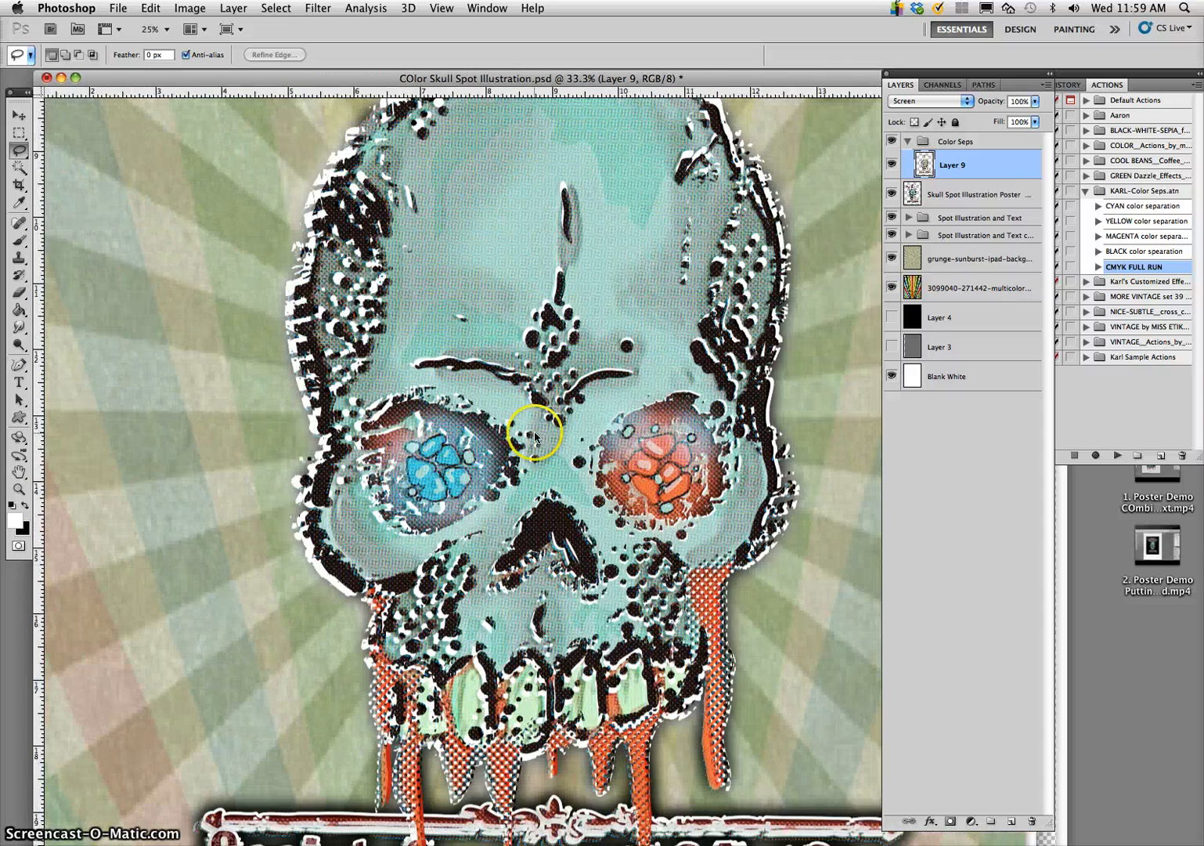
key("super+plus")
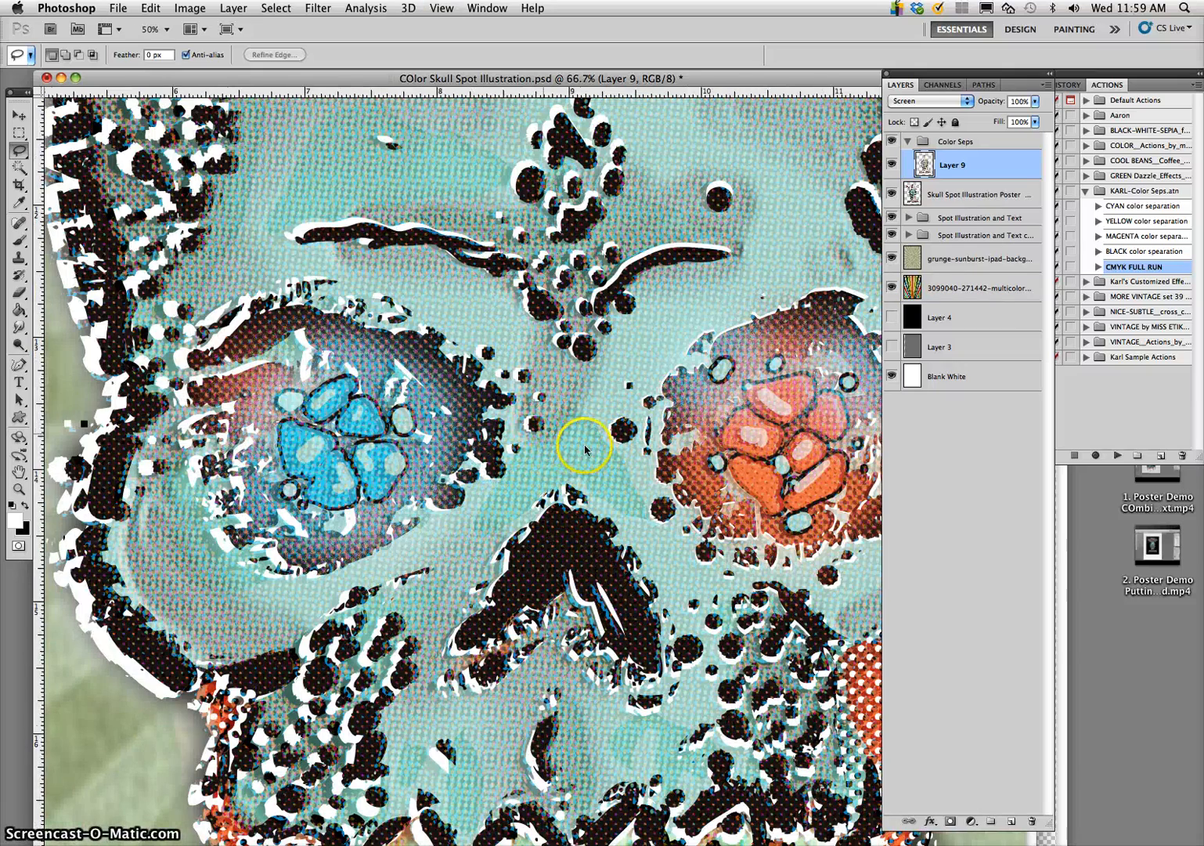
key("super+minus")
key("super+minus")
key("super+minus")
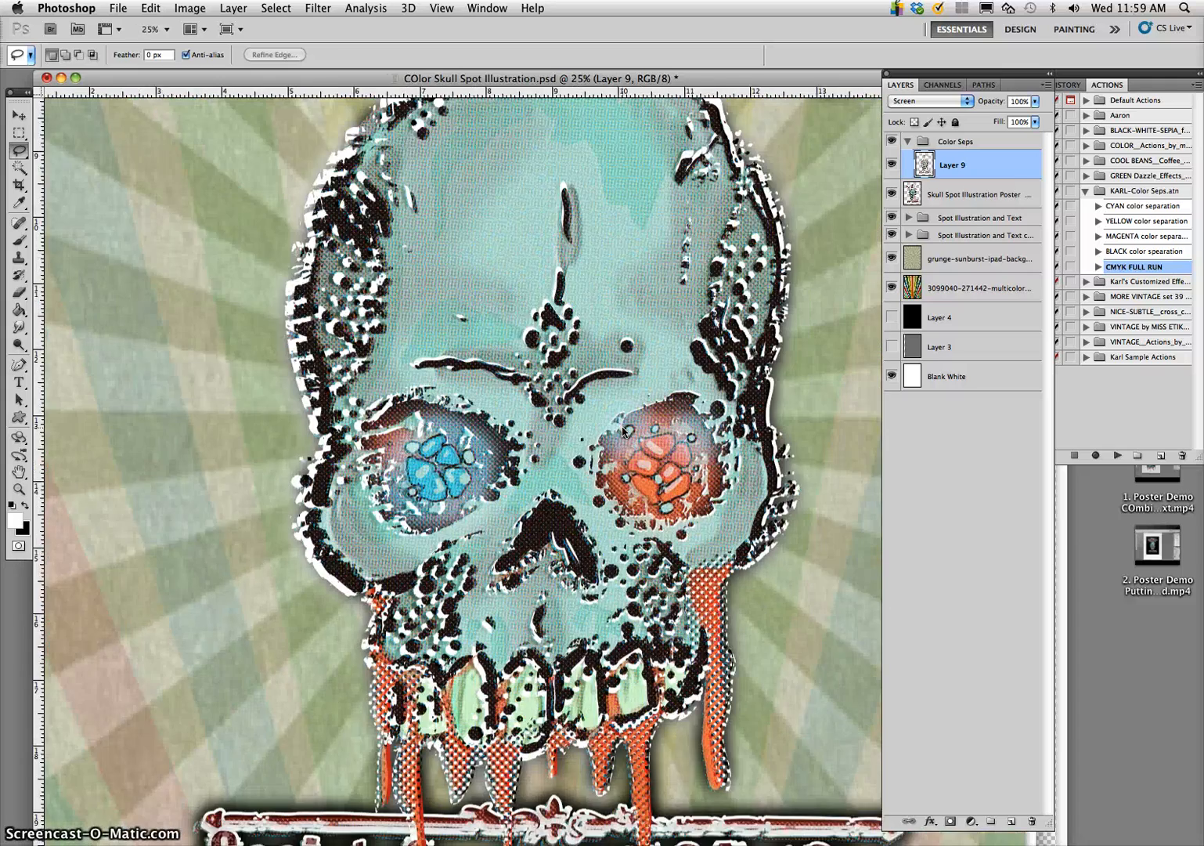
key("super+minus")
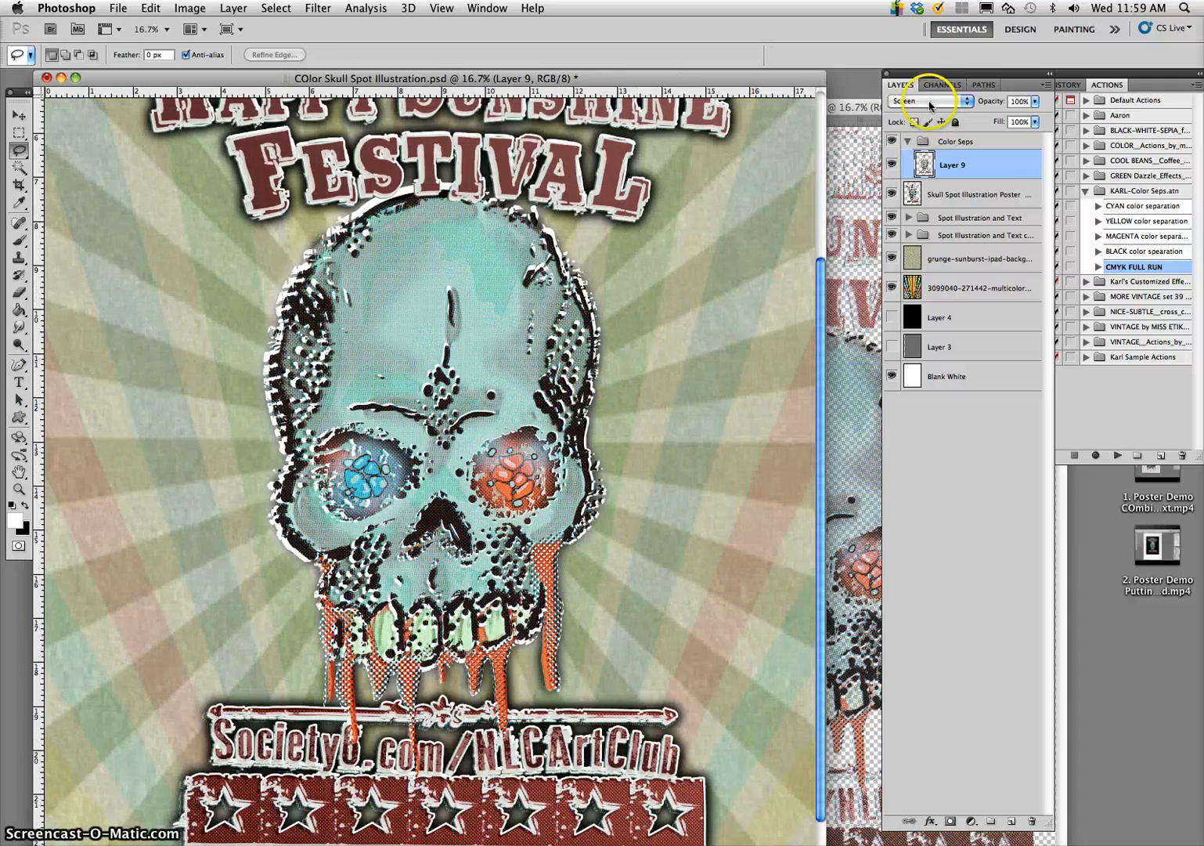
- Lower the merged dot layer's opacity to 88%
scroll(597, 332, "up", 5)
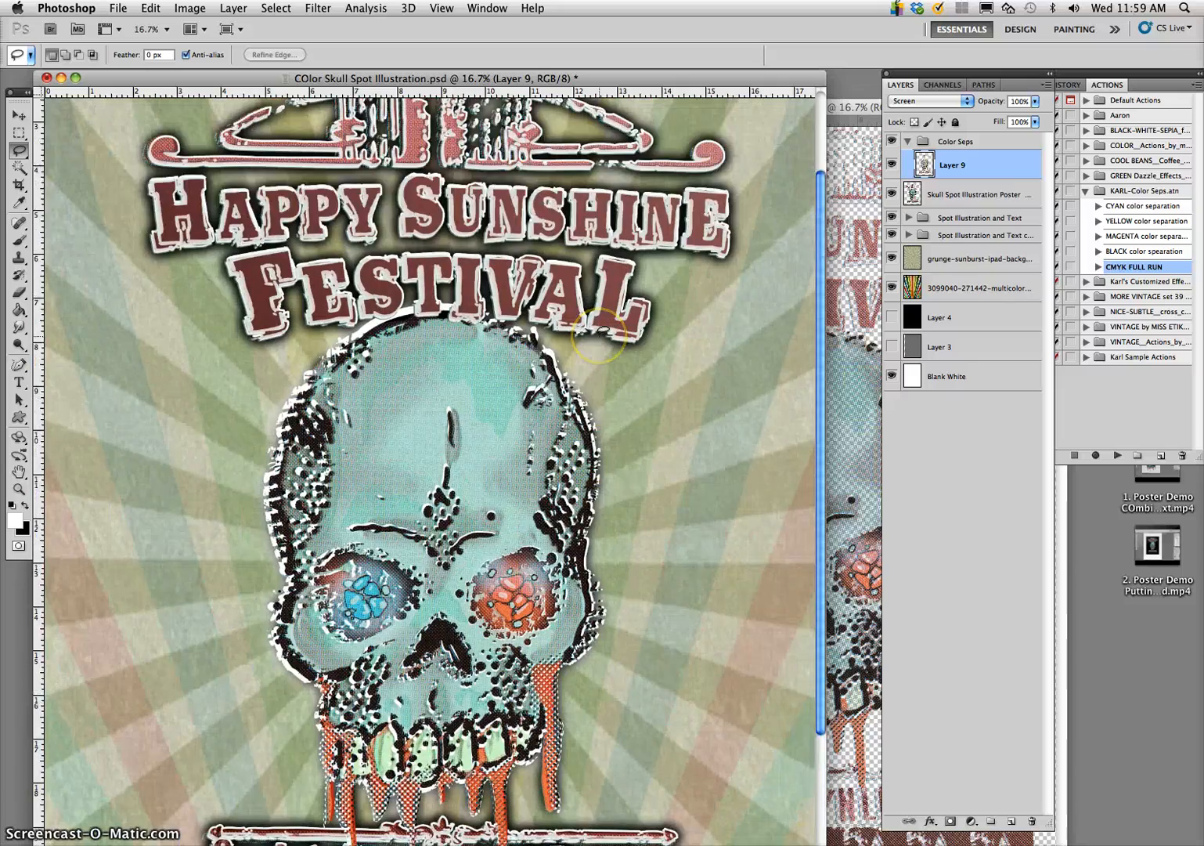
scroll(598, 332, "up", 3)
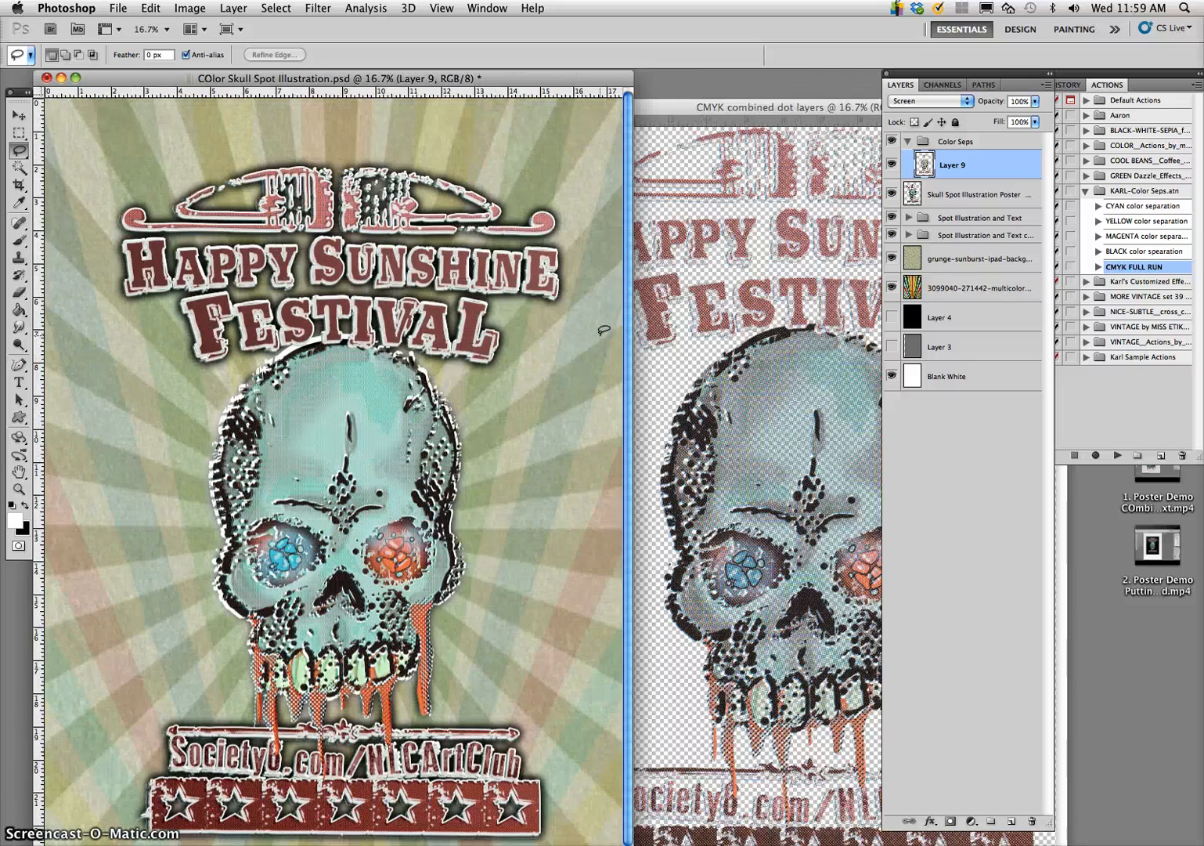
scroll(511, 361, "down", 1)
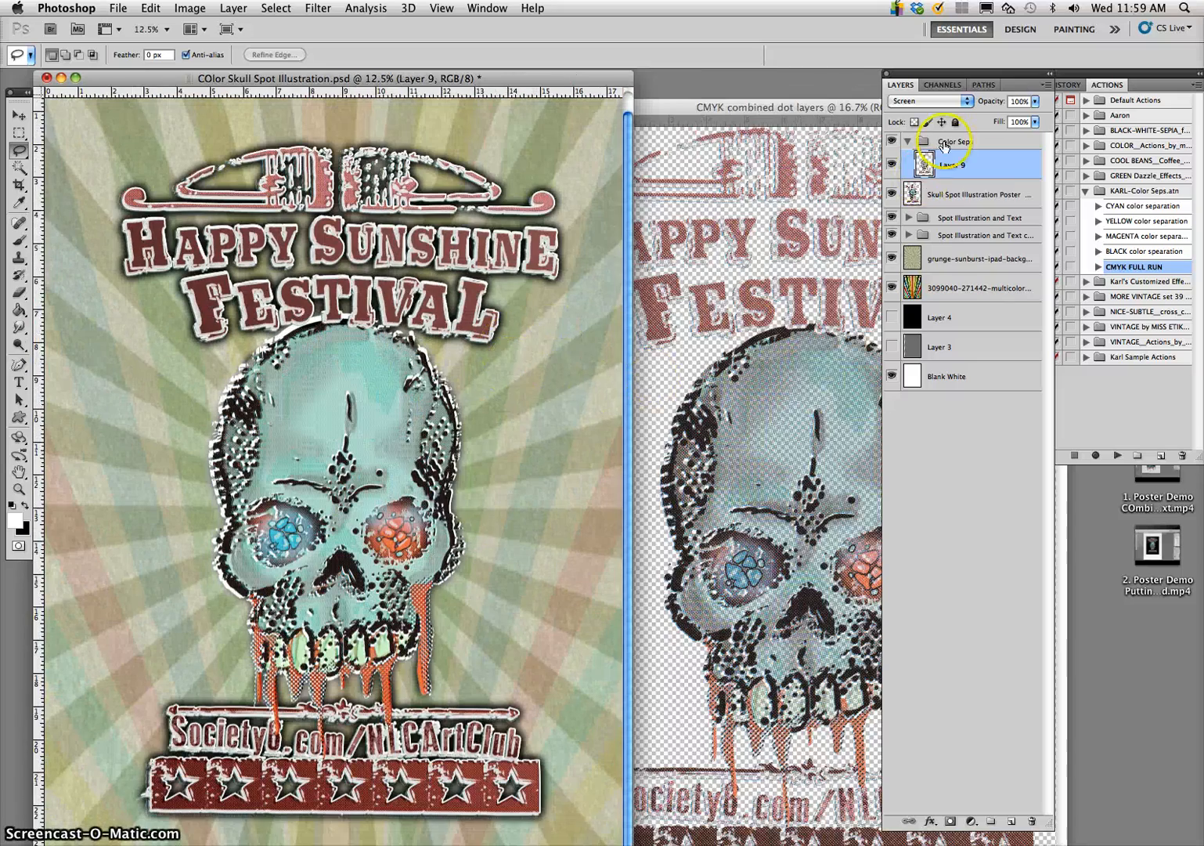
left_click(1035, 101)
mouse_move(1034, 115)
left_mouse_down()
mouse_move(914, 120)
mouse_move(1029, 118)
left_mouse_up()
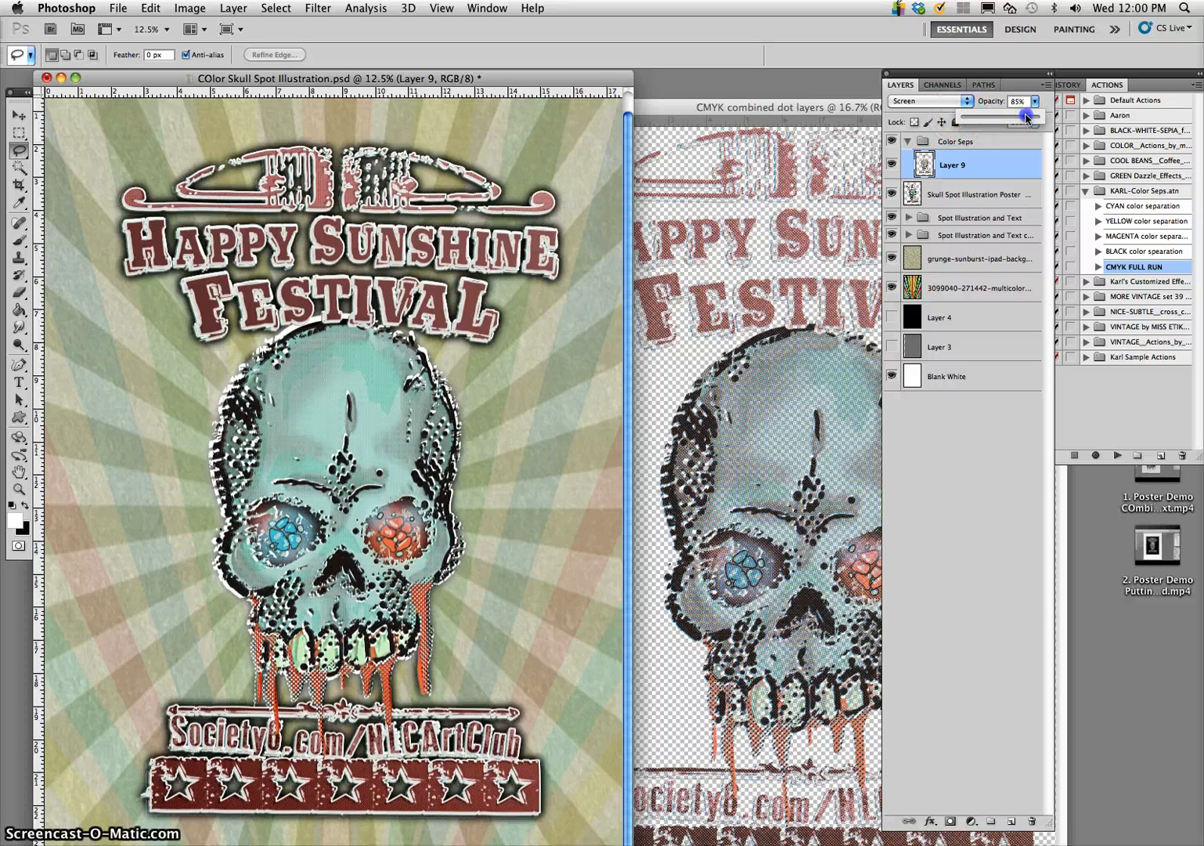
- Try the Lighten blend mode on the dot layer and examine the skull, teeth and banner up close
left_click(929, 101)
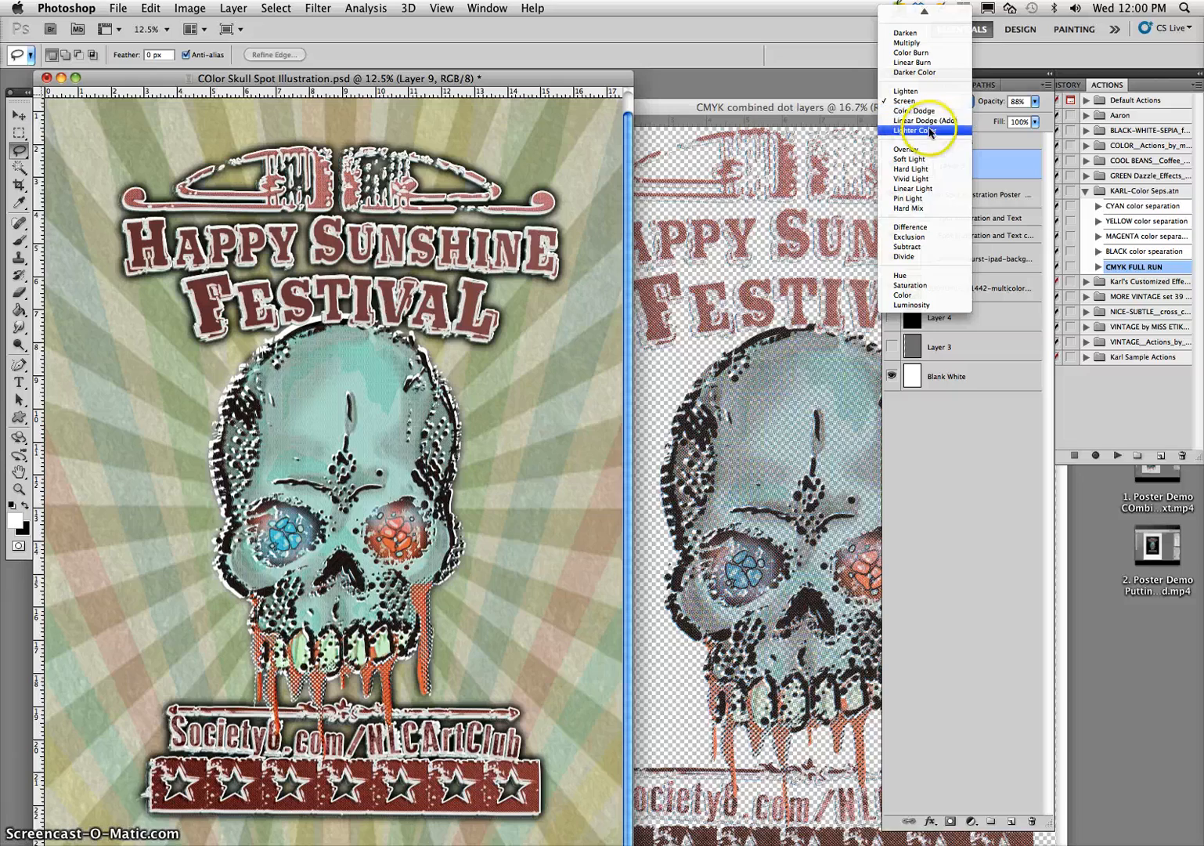
left_click(918, 91)
key("super+plus")
key("super+plus")
key("super+plus")
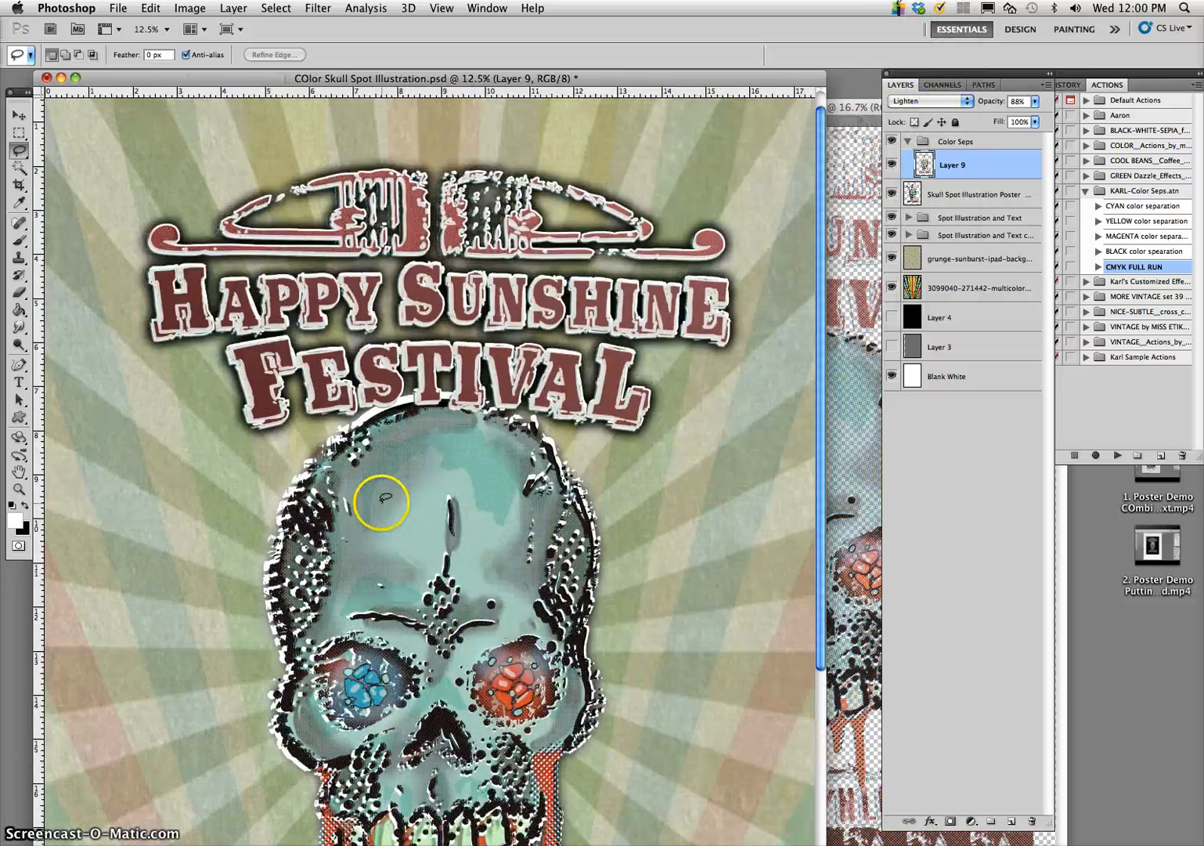
scroll(462, 477, "down", 10)
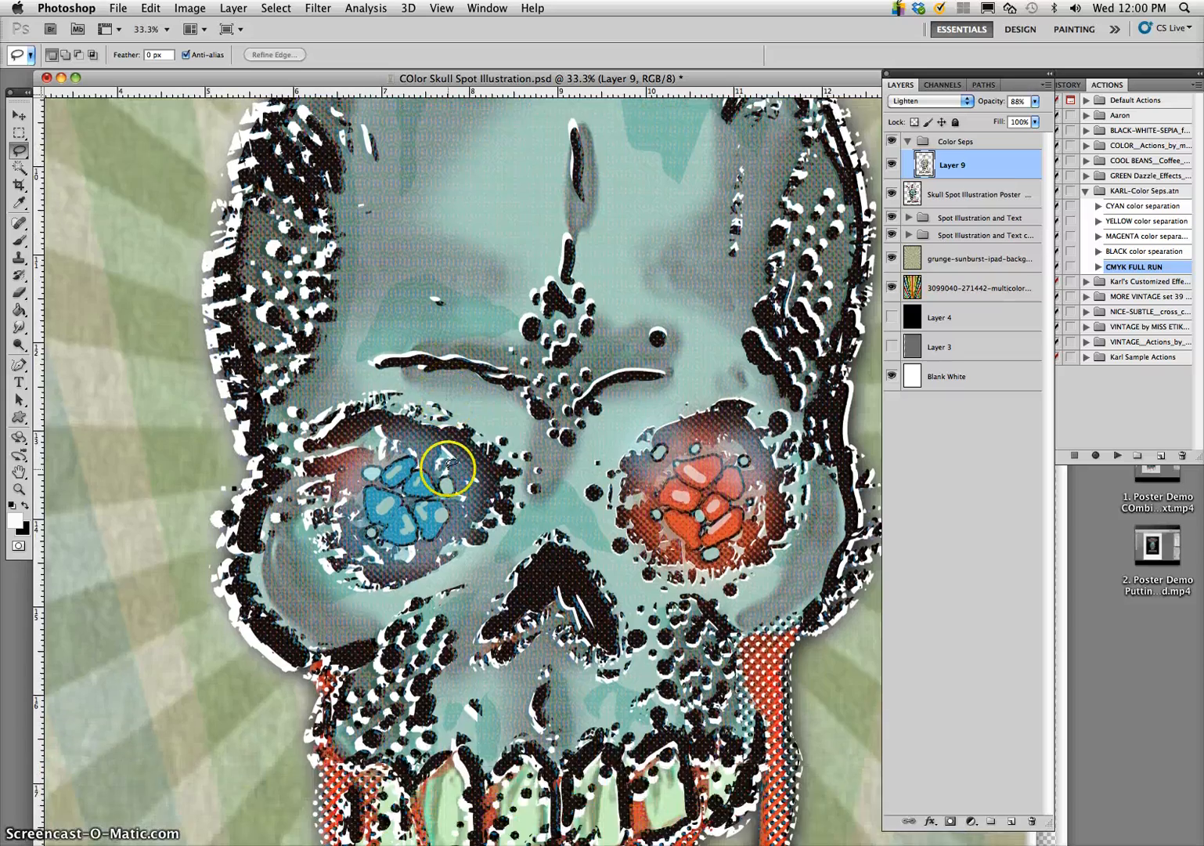
scroll(452, 464, "up", 2)
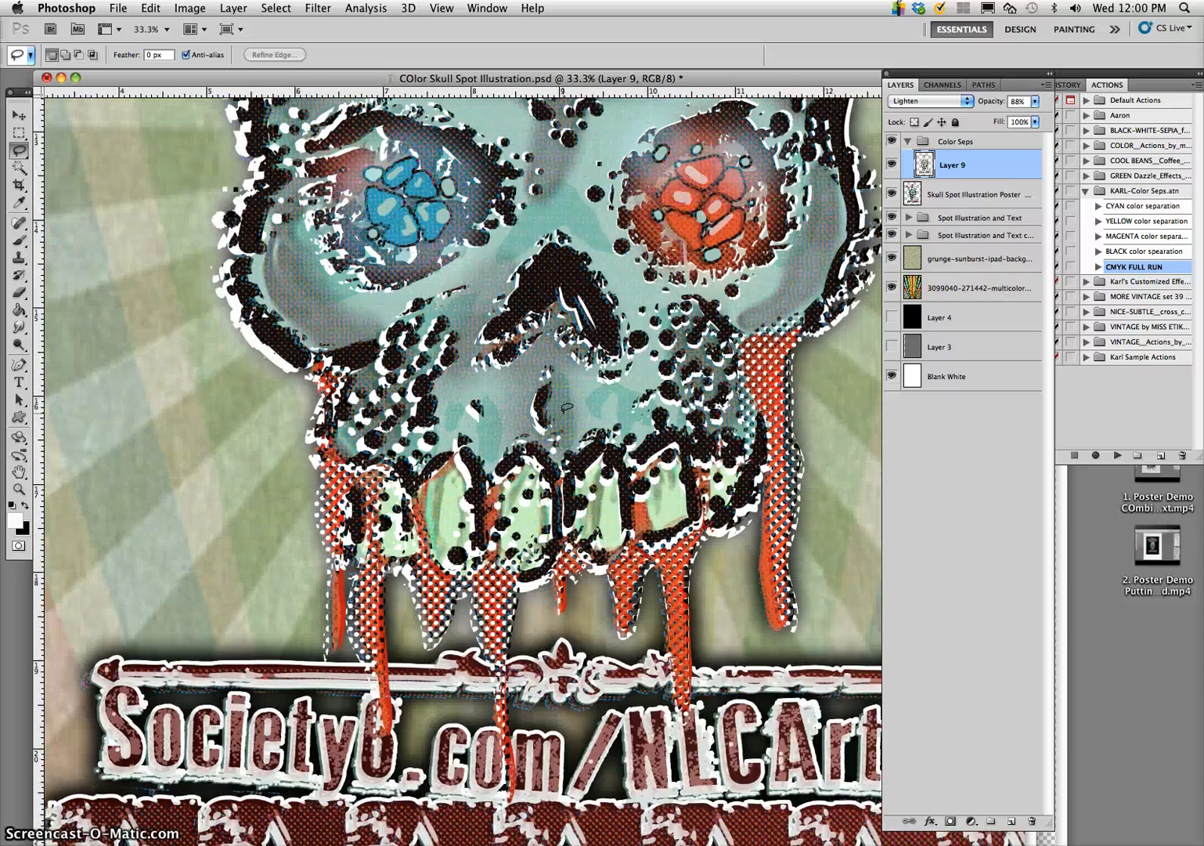
key("super+minus")
key("super+minus")
key("super+minus")
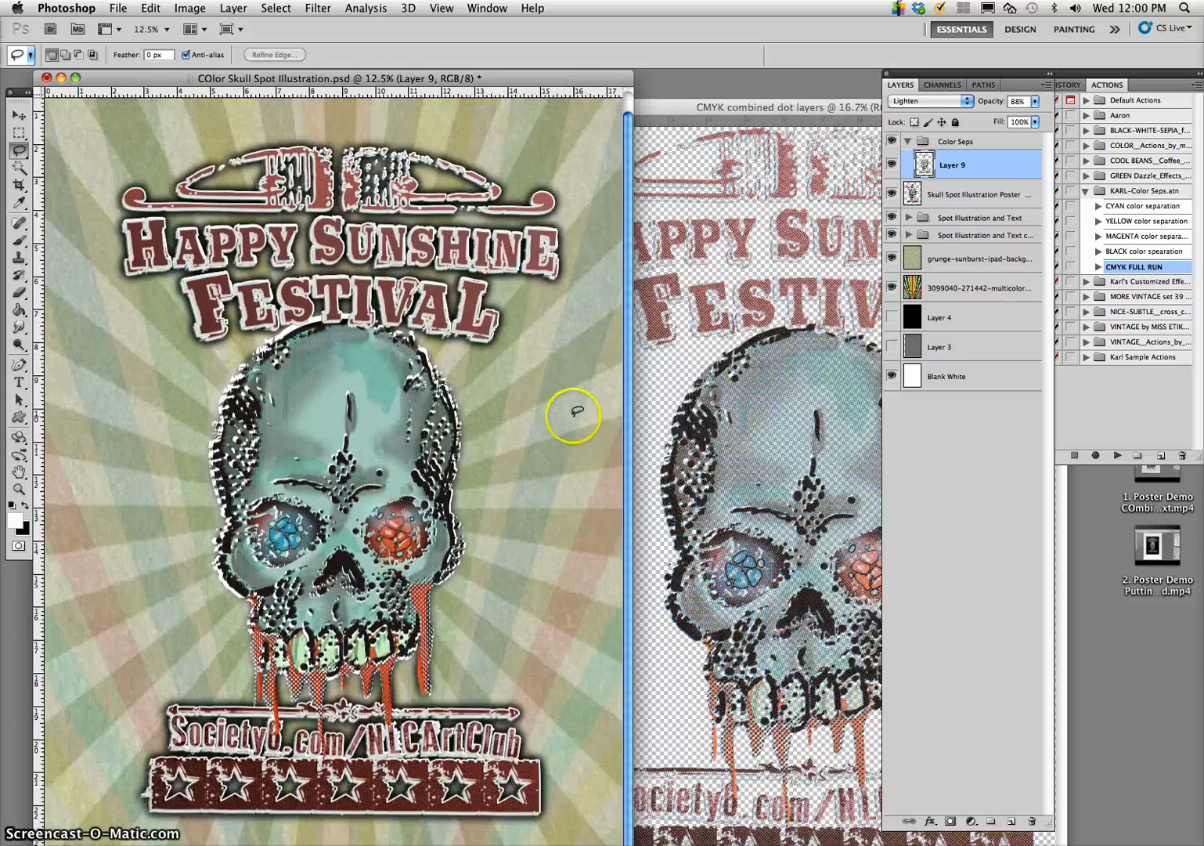
- Try the Color Dodge, Overlay, Soft Light, Pin Light and Hard Mix blend modes in turn on the dot layer
left_click(939, 100)
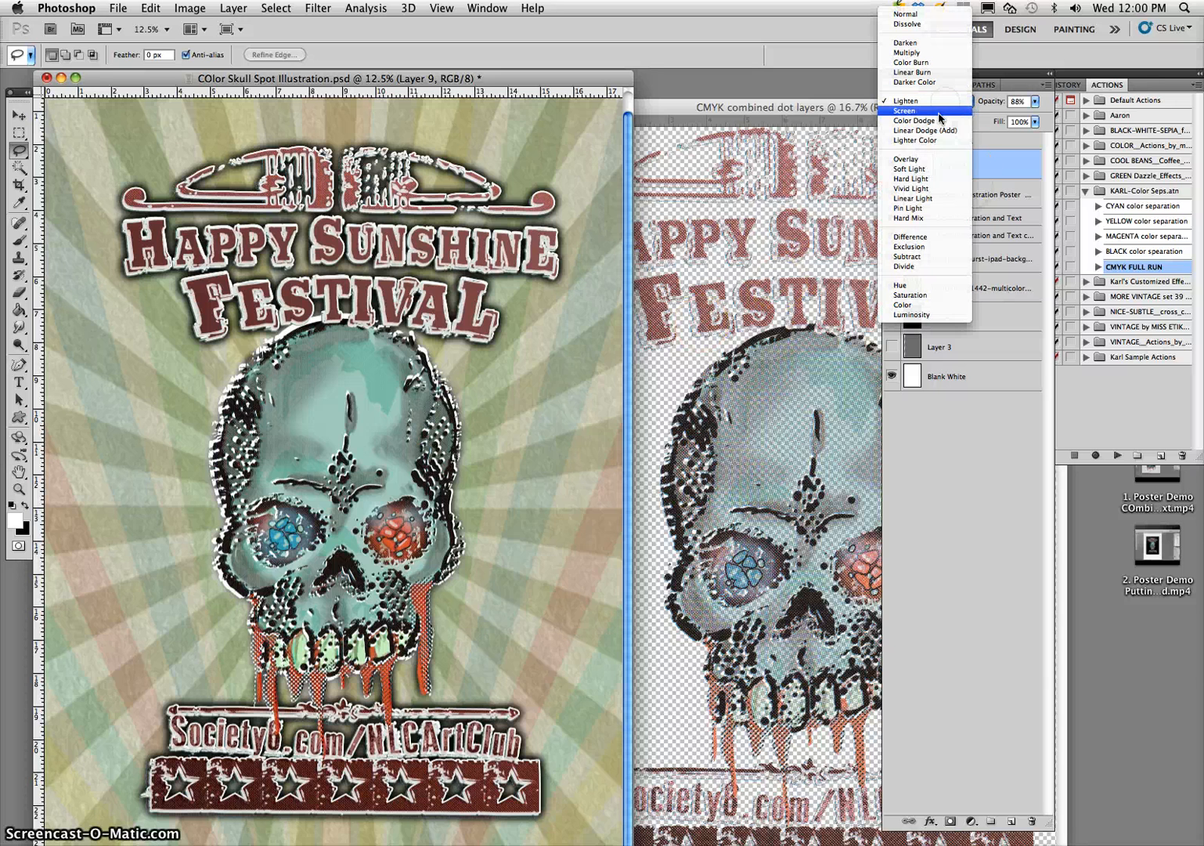
left_click(916, 121)
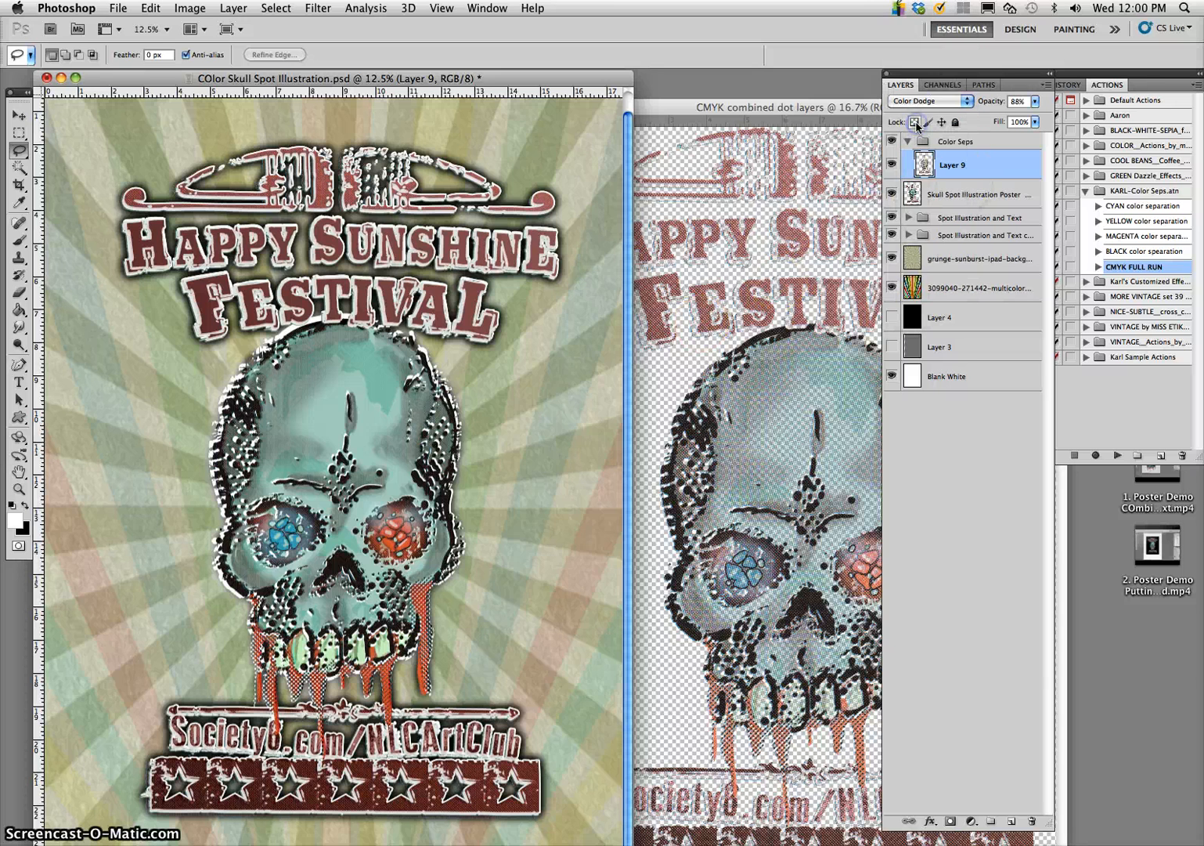
left_click(927, 102)
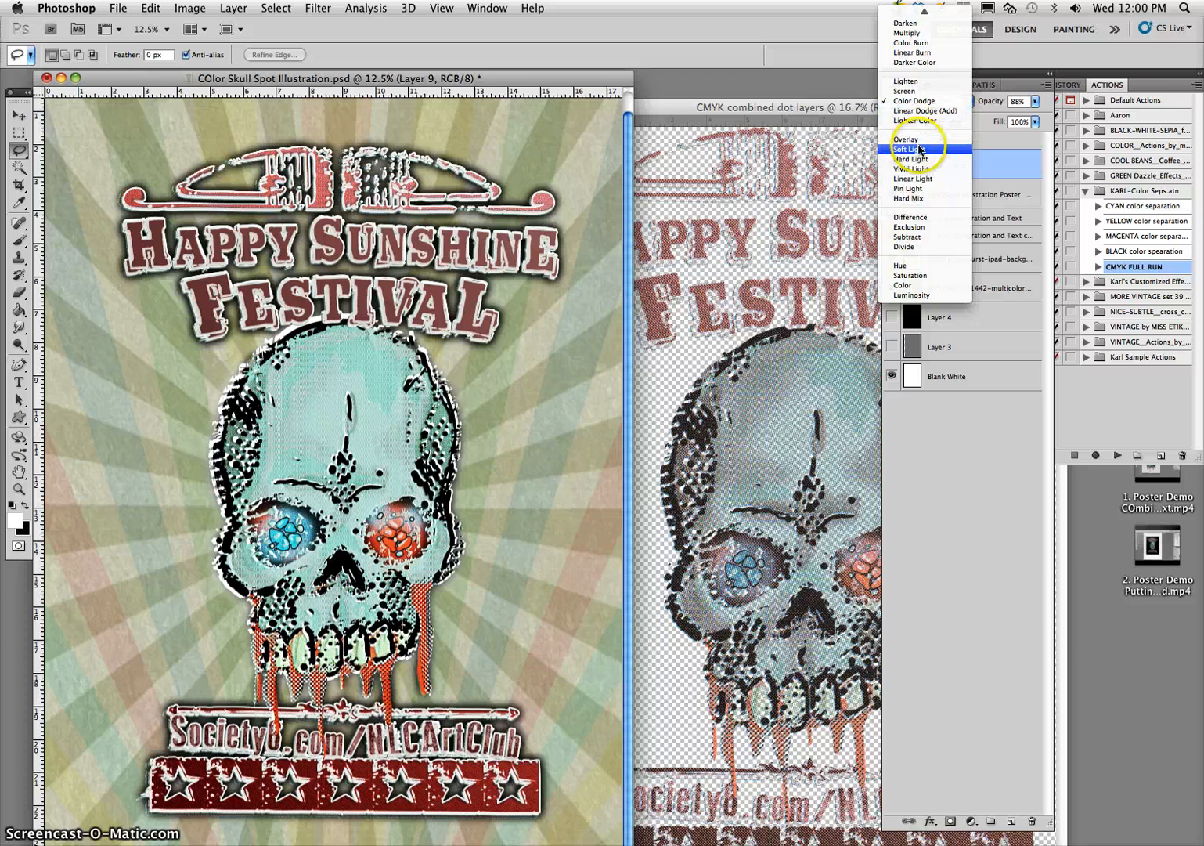
left_click(921, 144)
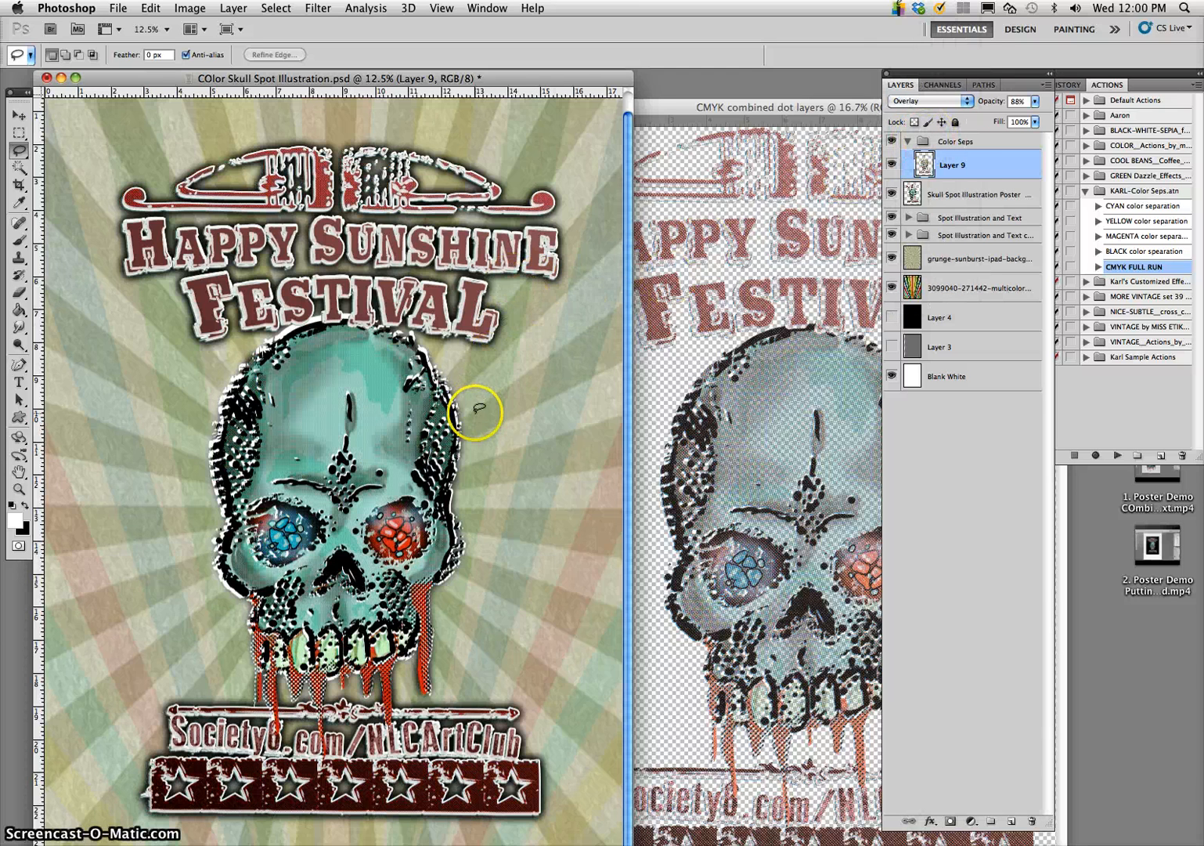
left_click(937, 102)
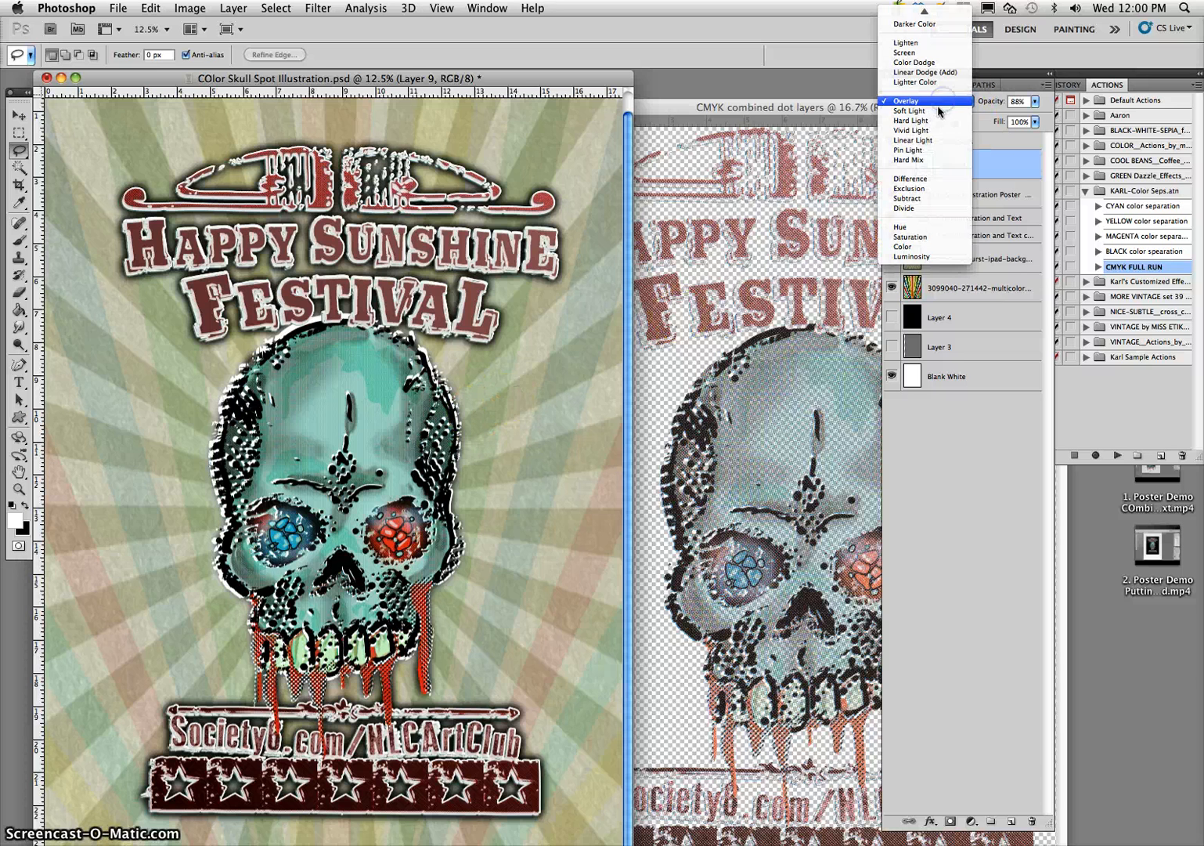
left_click(940, 112)
left_click(942, 102)
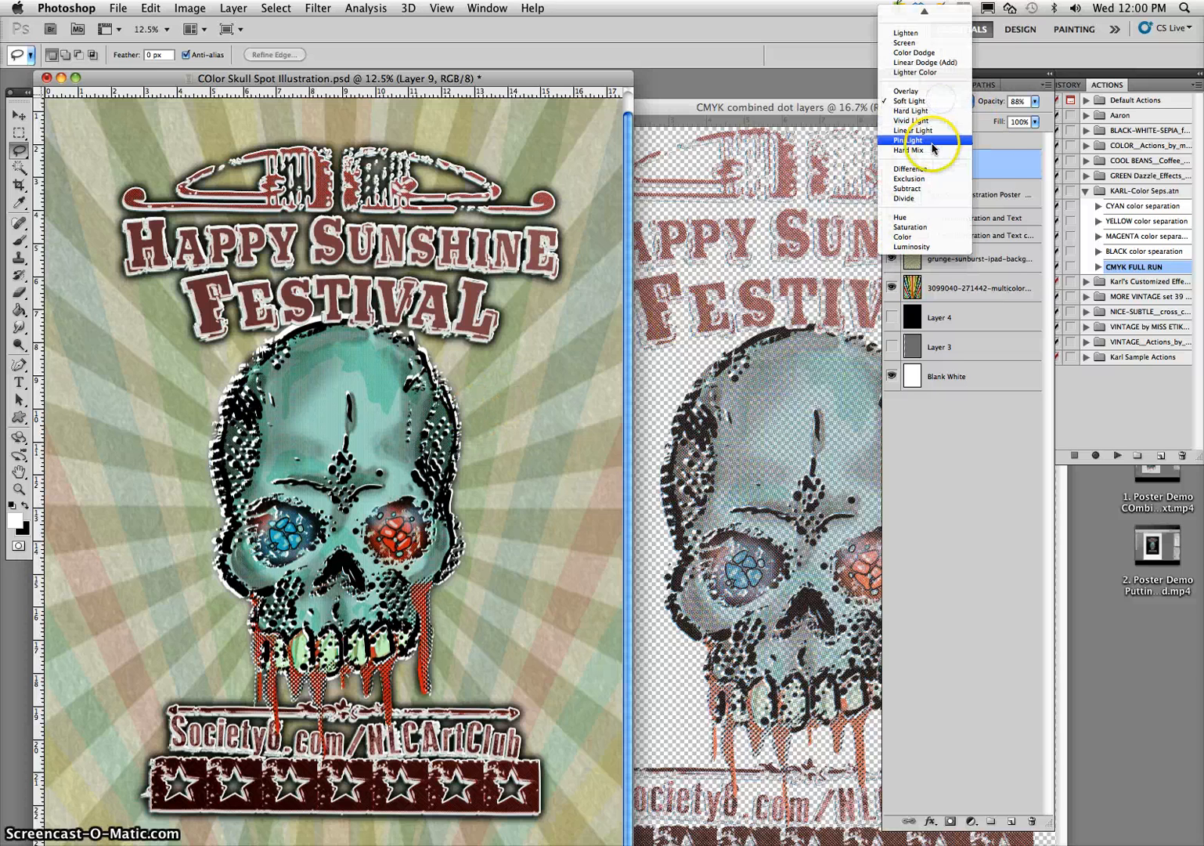
left_click(933, 144)
left_click(932, 102)
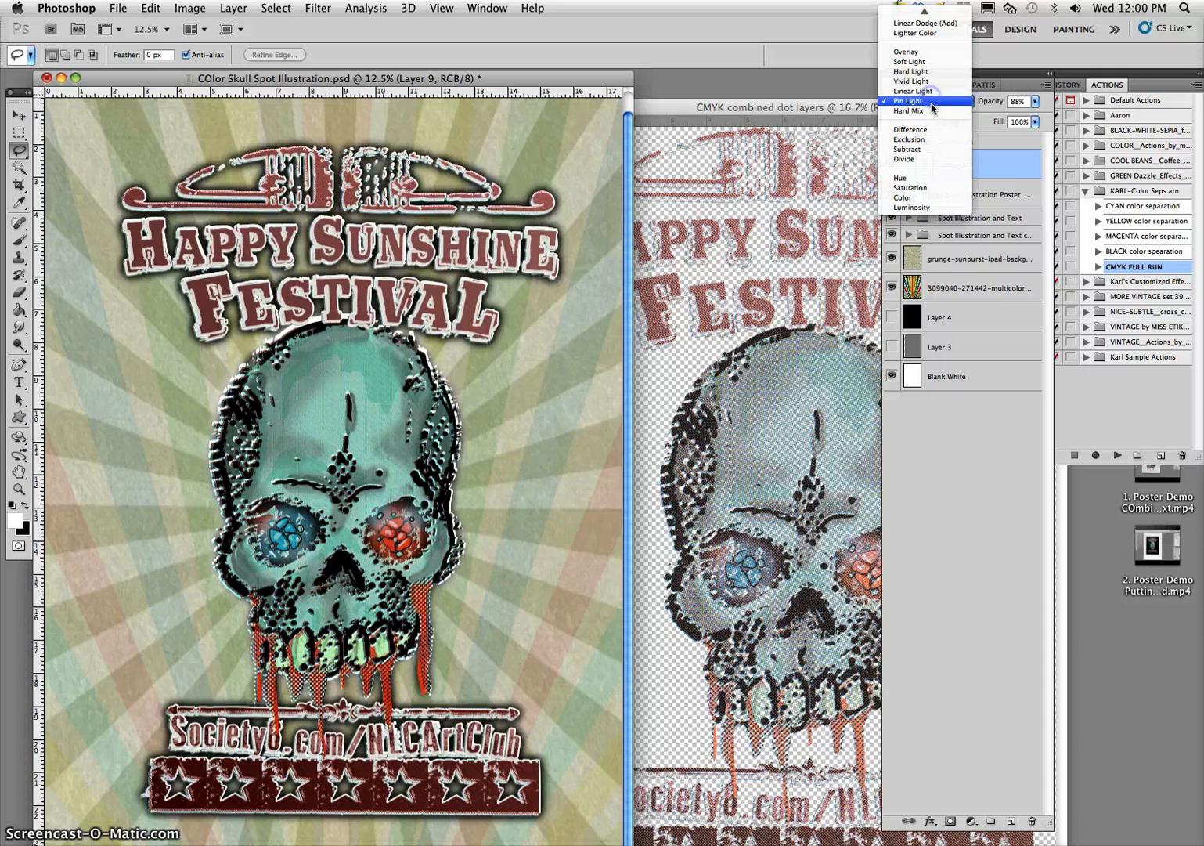
left_click(936, 111)
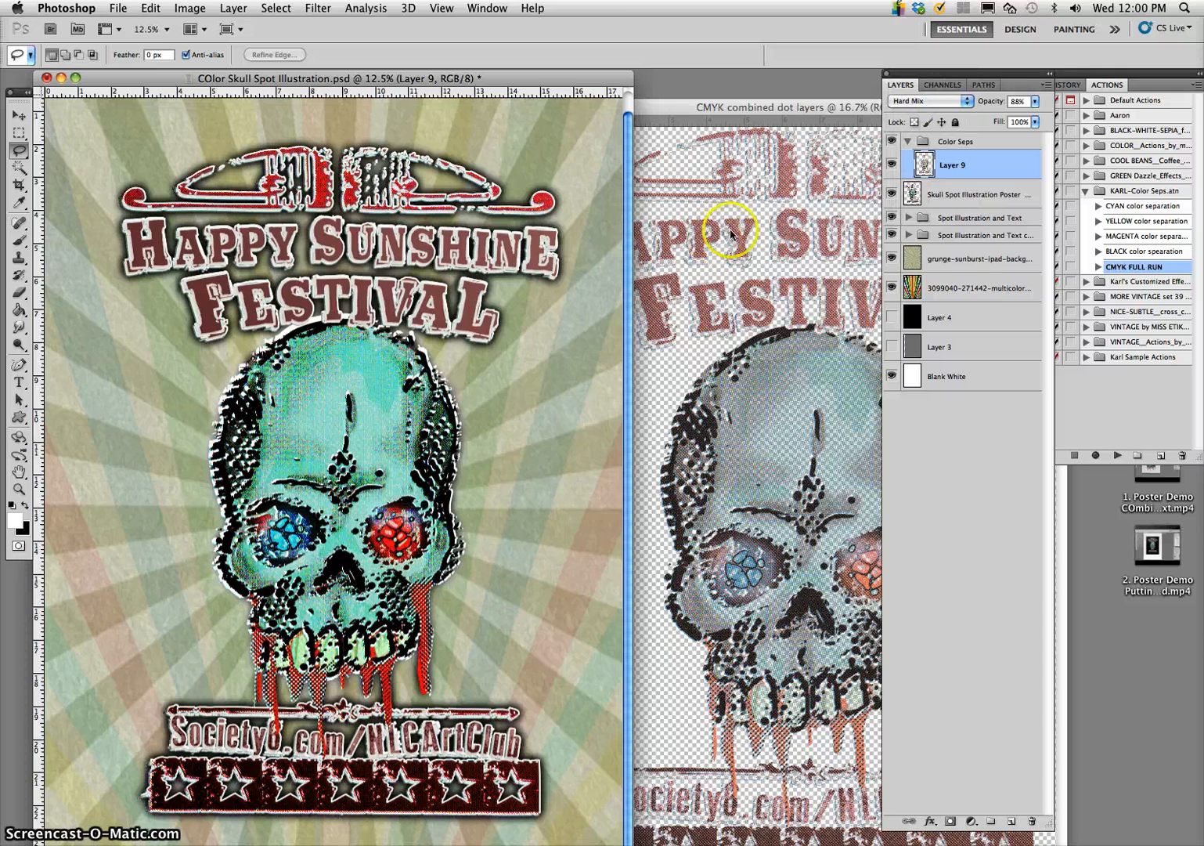
- Compare the Screen and Lighten blend modes on the dot layer and leave it set to Screen
left_click(932, 103)
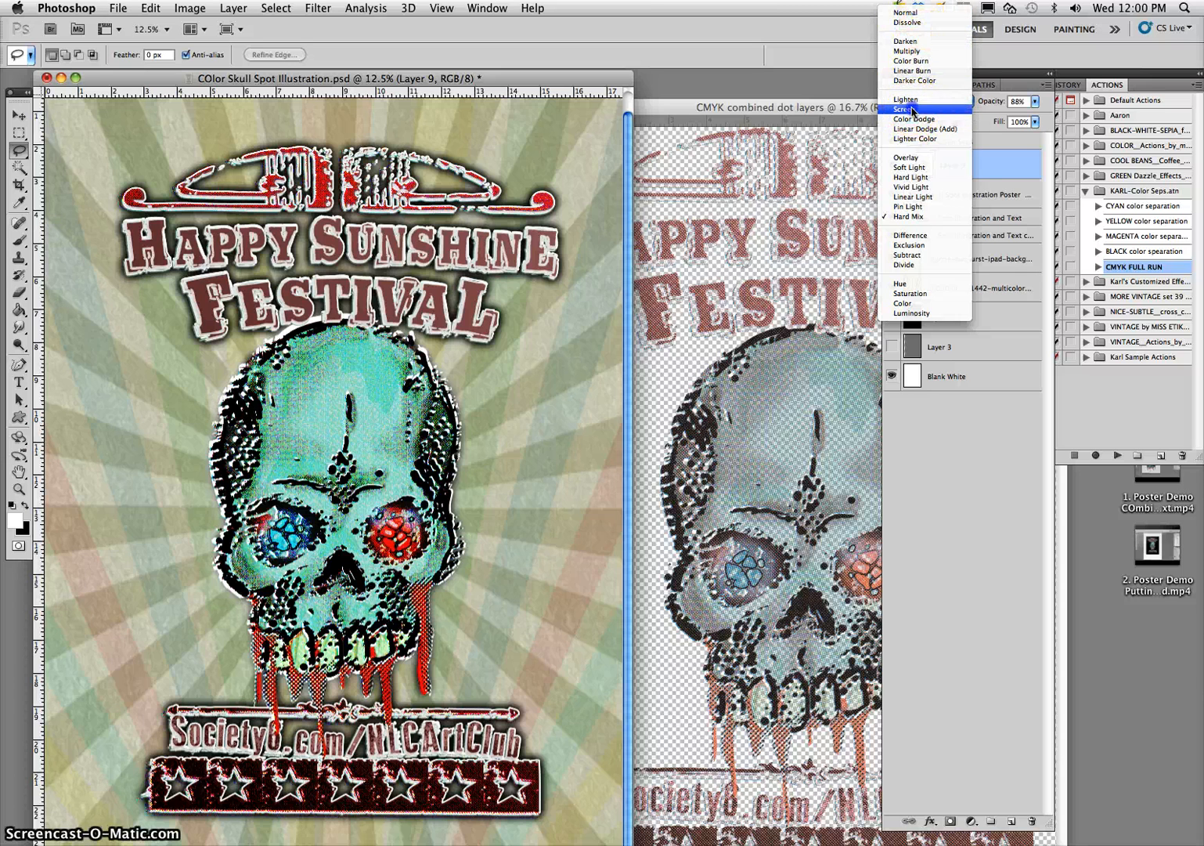
left_click(913, 110)
left_click(914, 103)
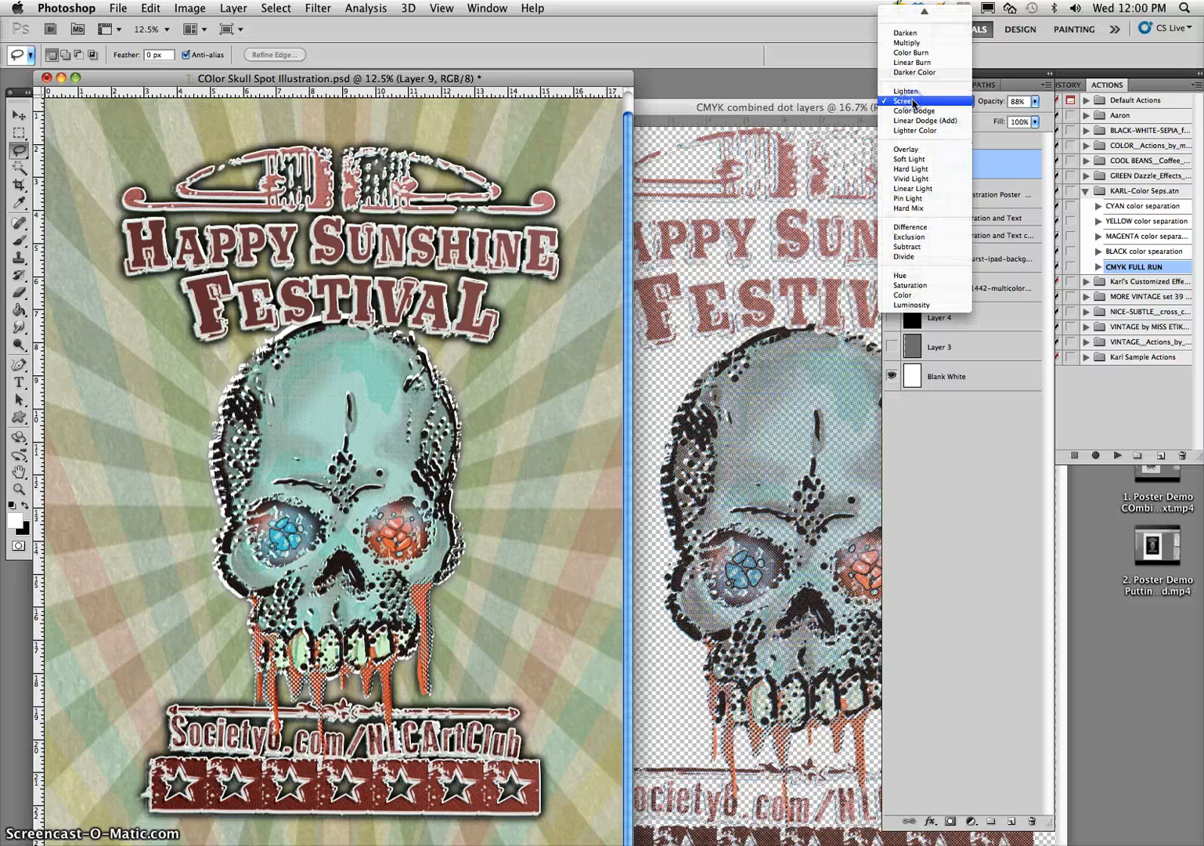
left_click(916, 94)
left_click(918, 107)
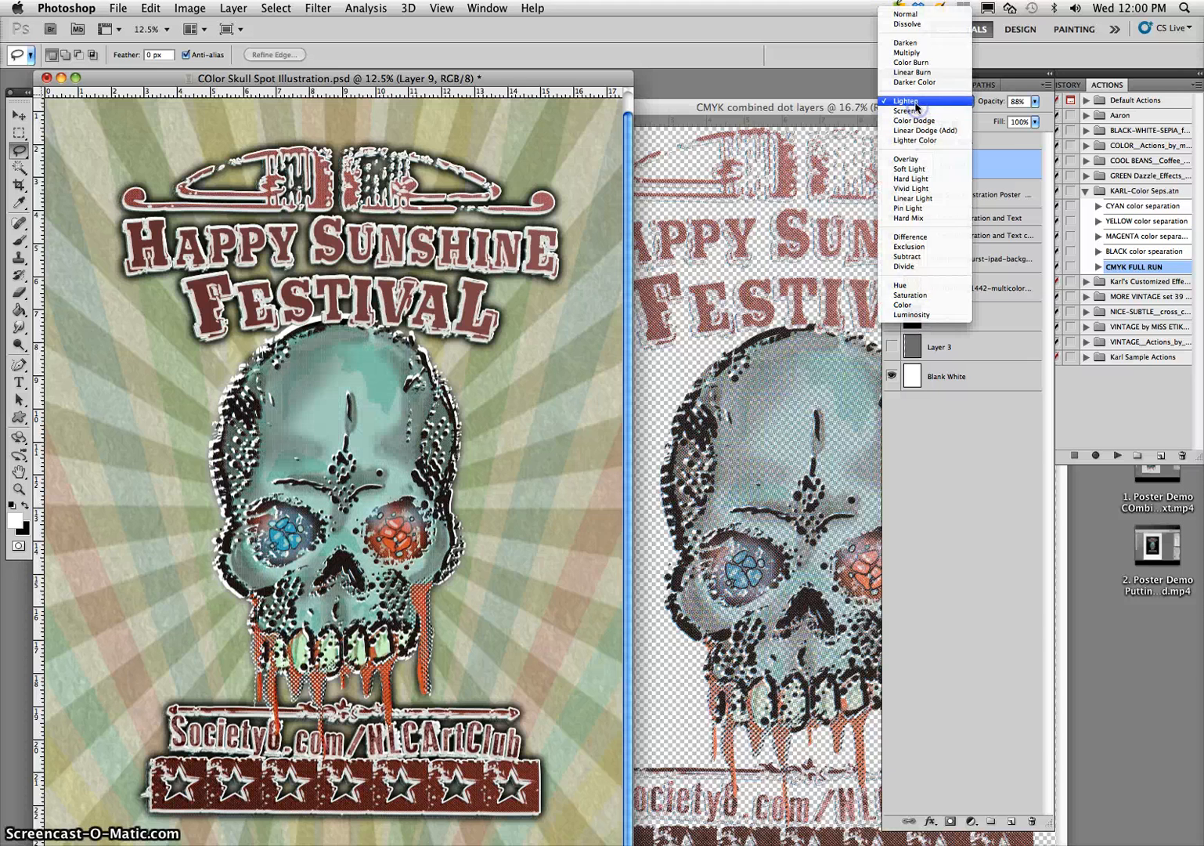
left_click(918, 111)
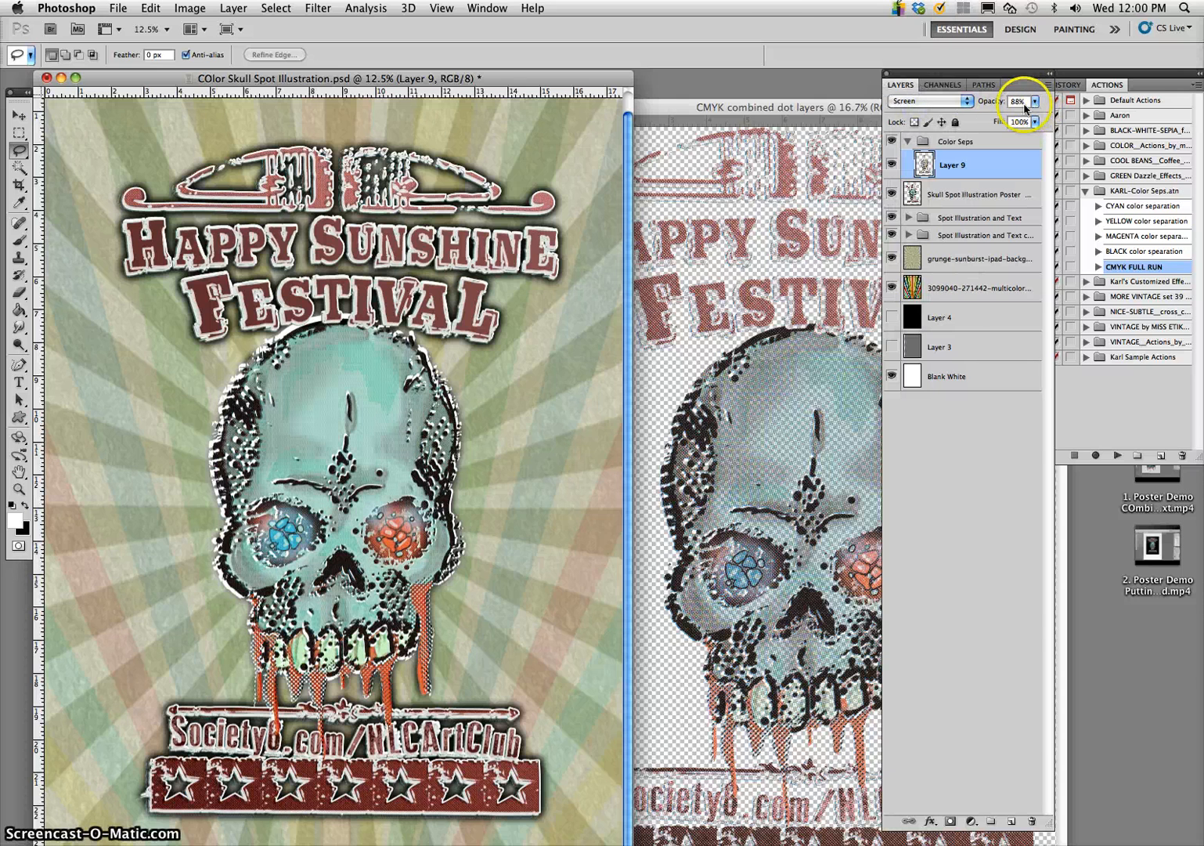
- Examine the dots on the skull and teeth up close and lower the dot layer's opacity to 65%
key("super+plus")
key("super+plus")
key("super+plus")
key("super+plus")
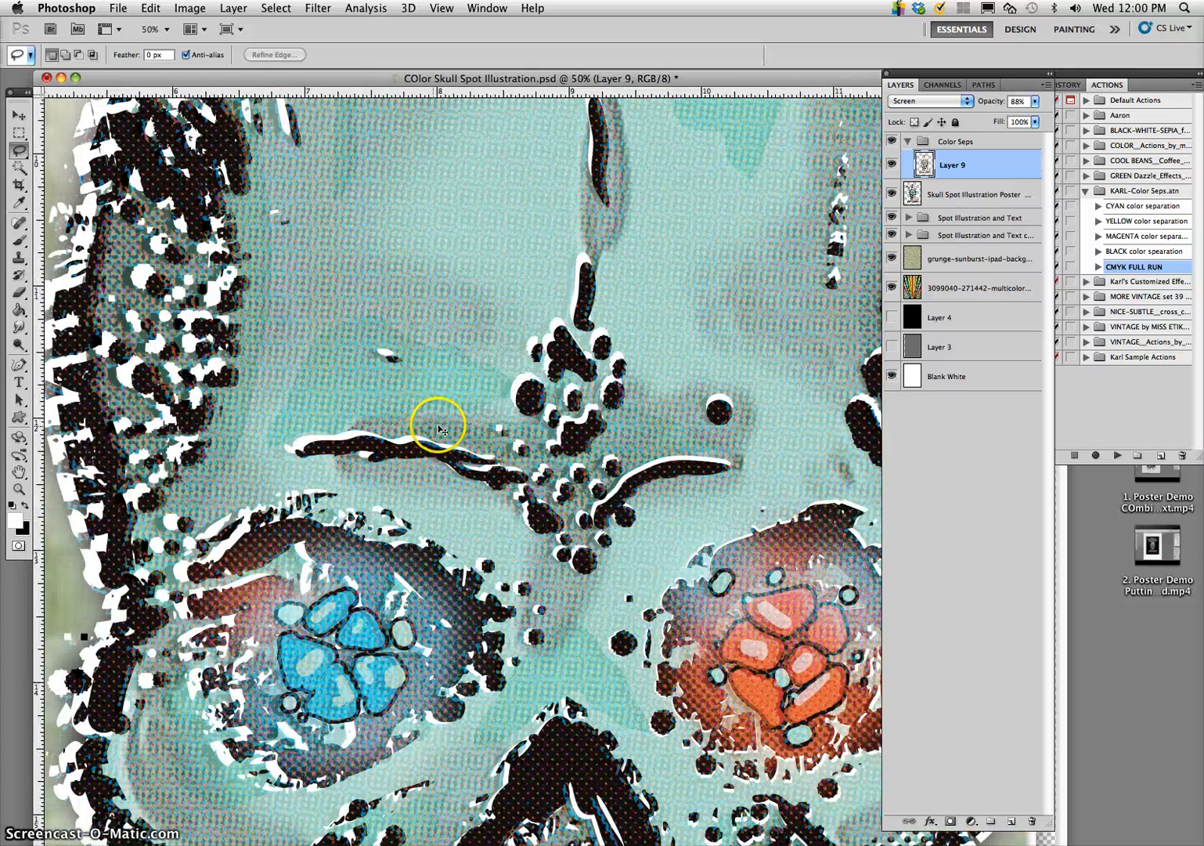
key("super+plus")
scroll(444, 427, "down", 4)
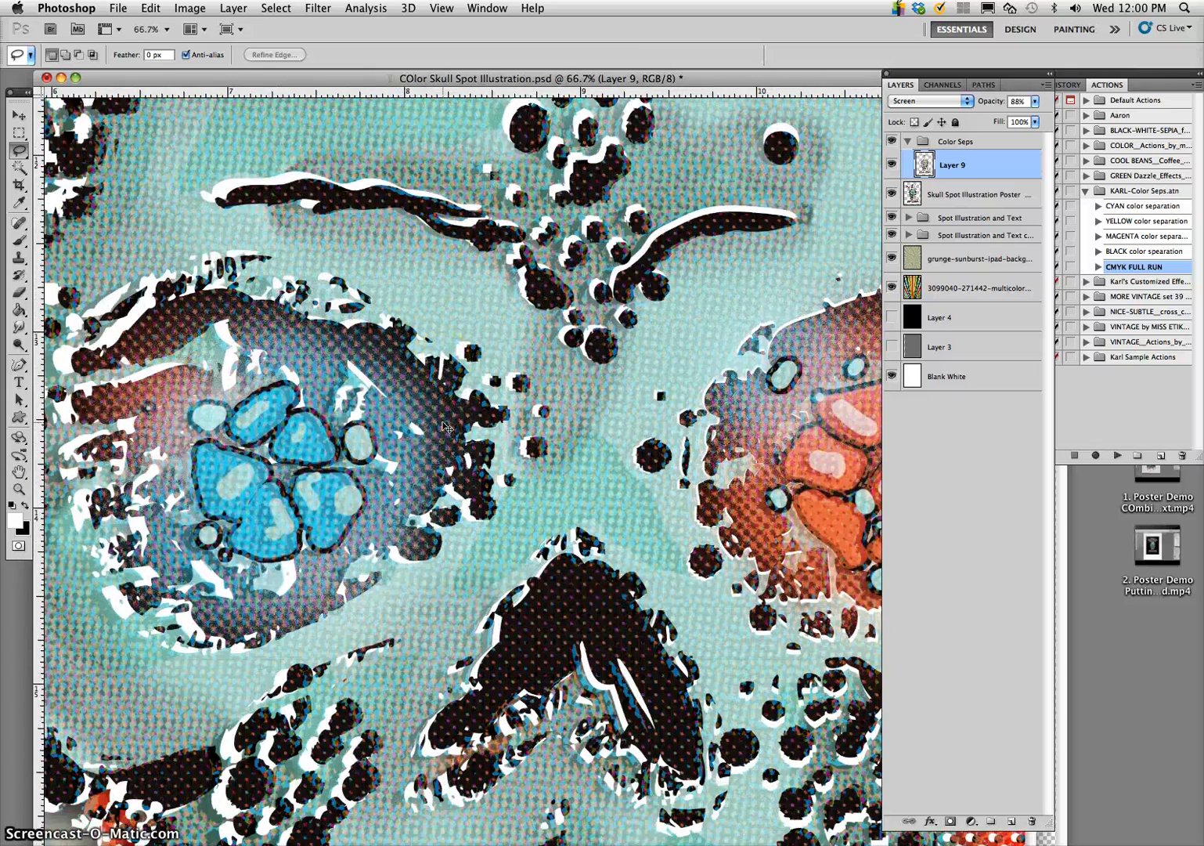
scroll(443, 427, "down", 9)
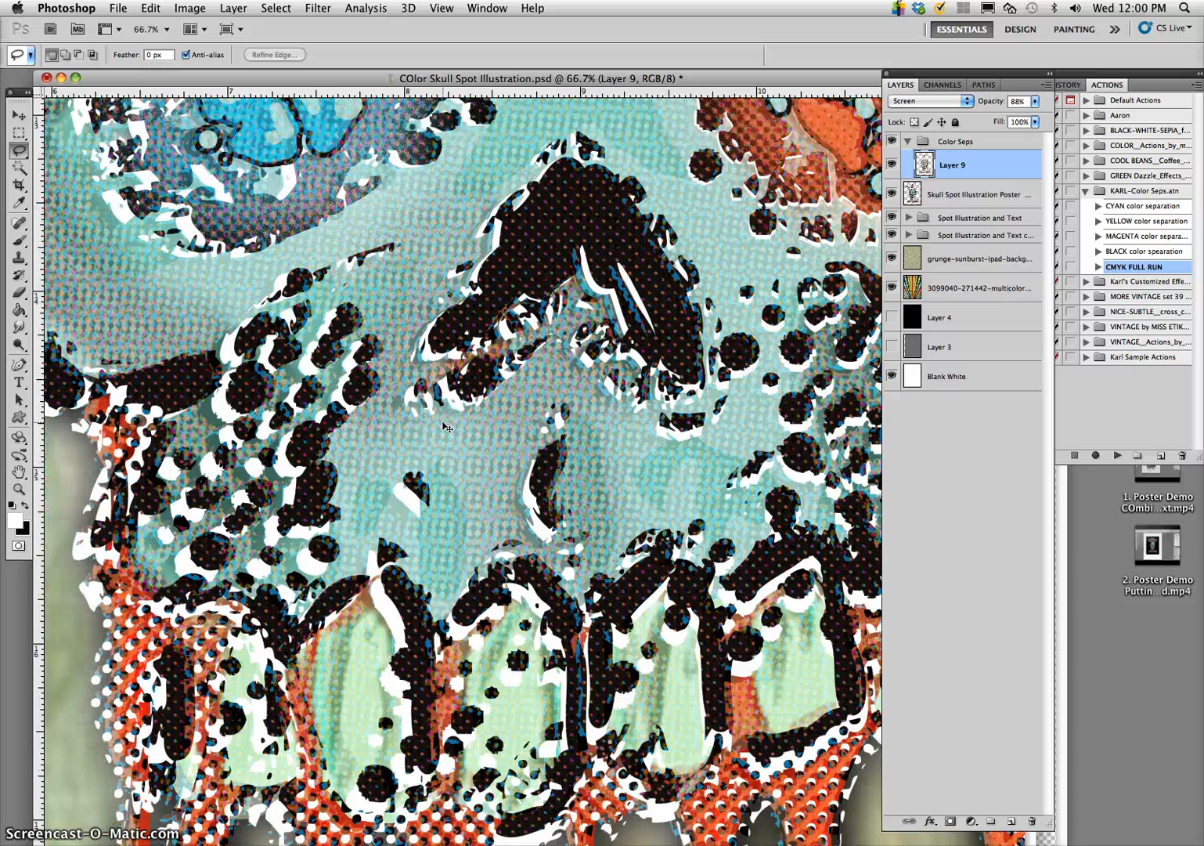
scroll(443, 427, "down", 2)
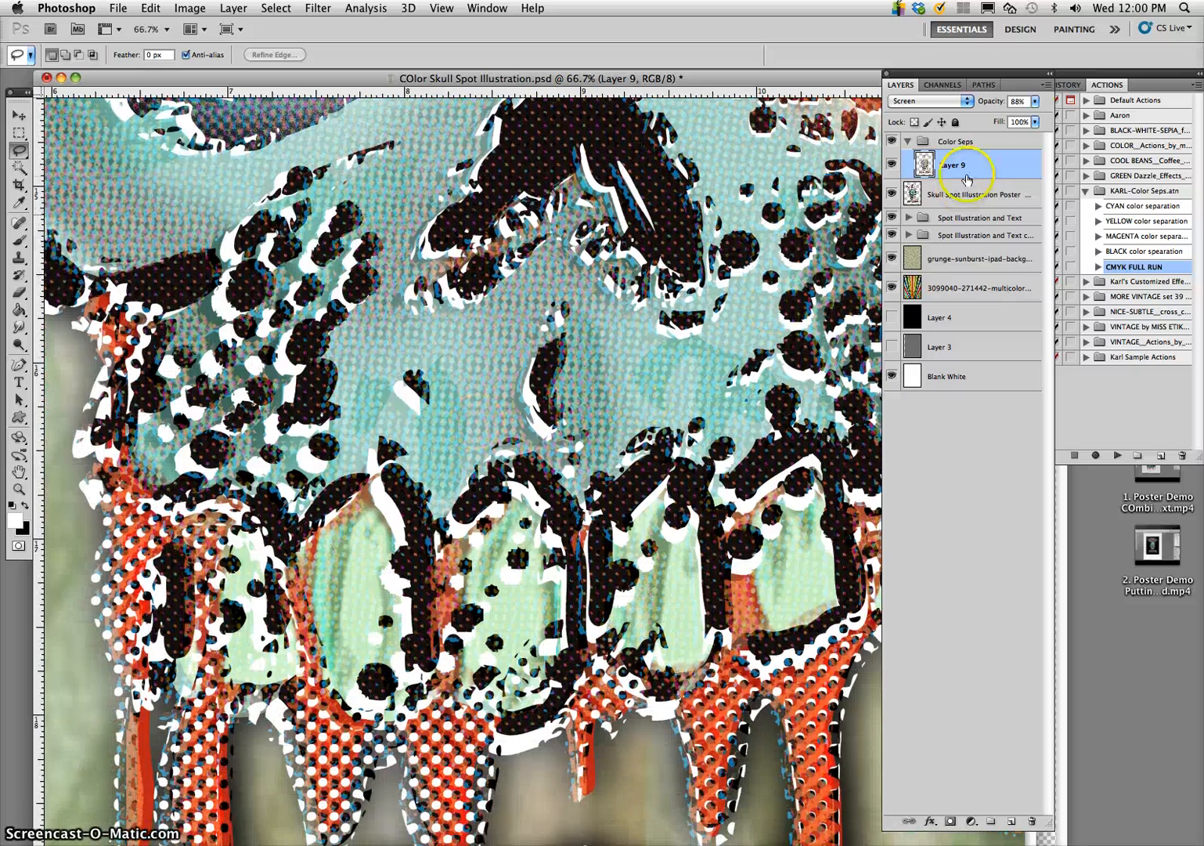
left_click(1034, 101)
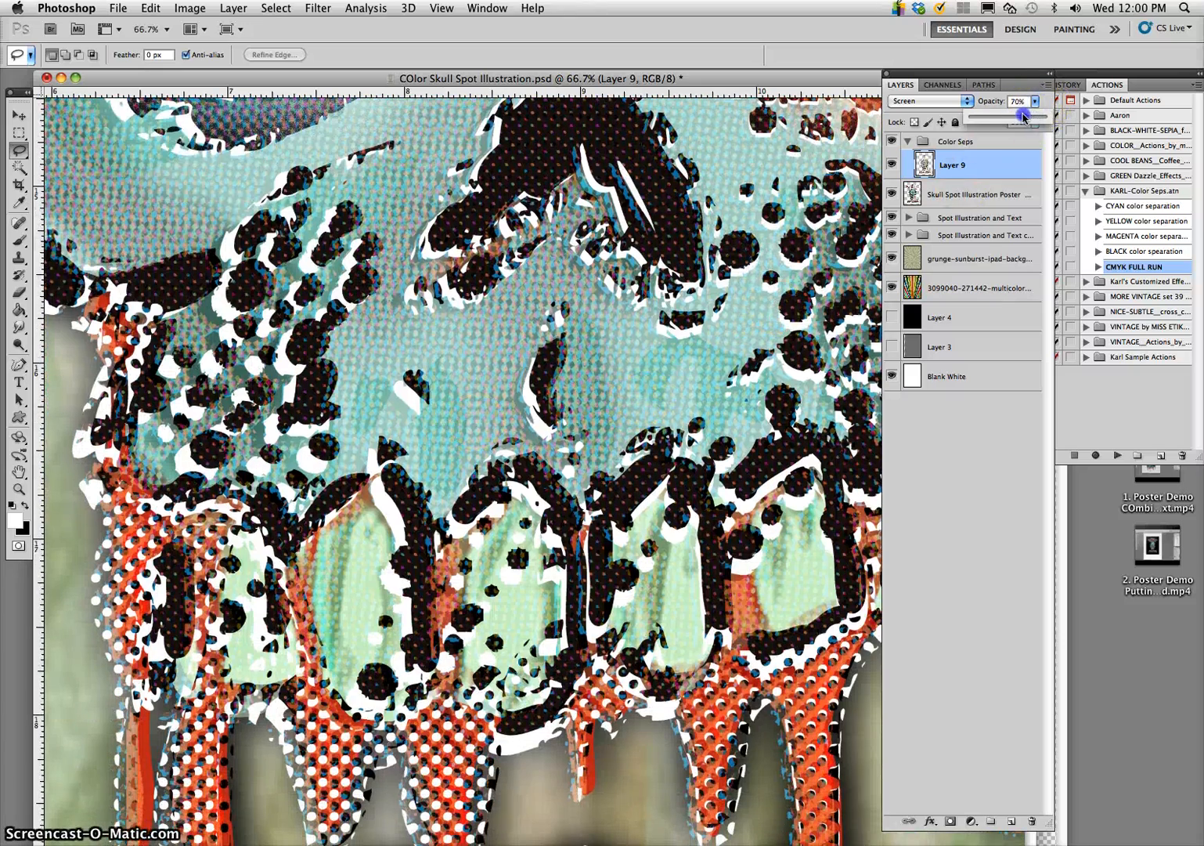
left_click_drag(1023, 116, 1022, 117)
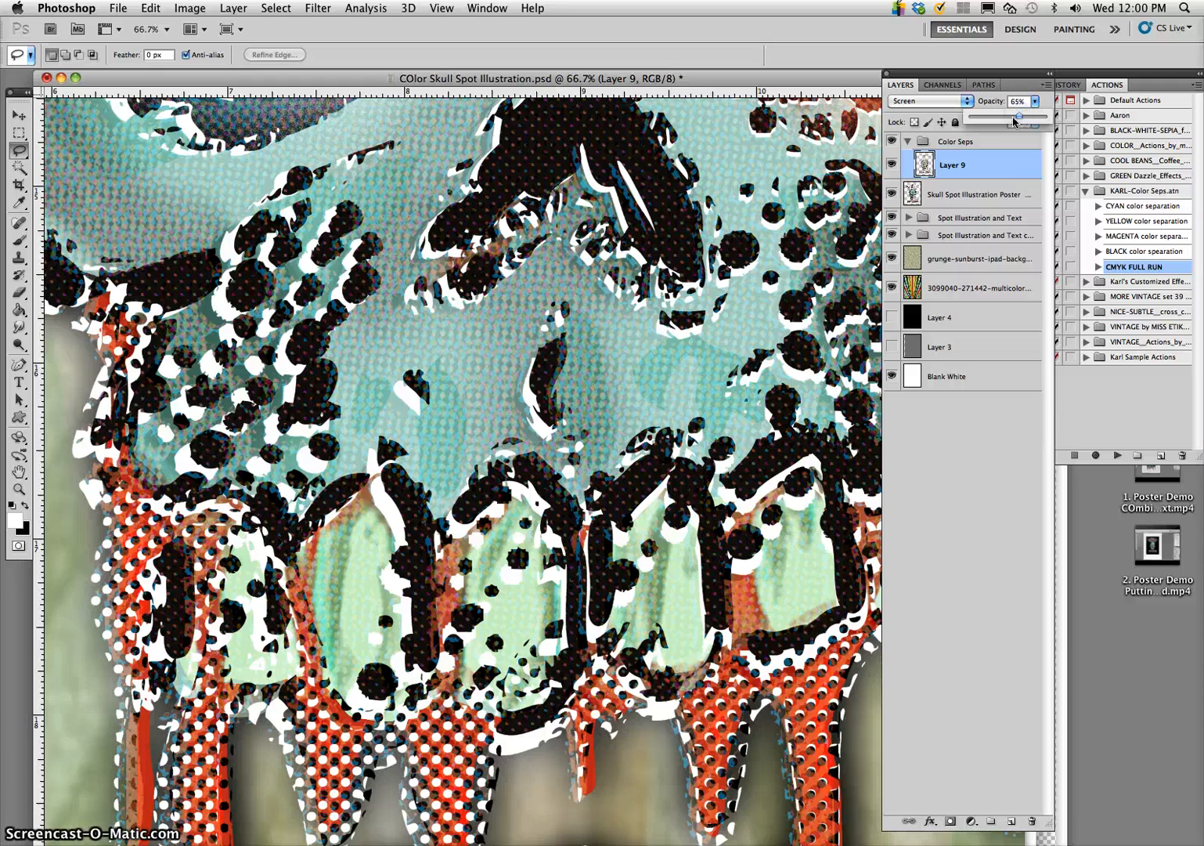
key("super+minus")
key("super+minus")
key("super+minus")
key("super+minus")
key("super+minus")
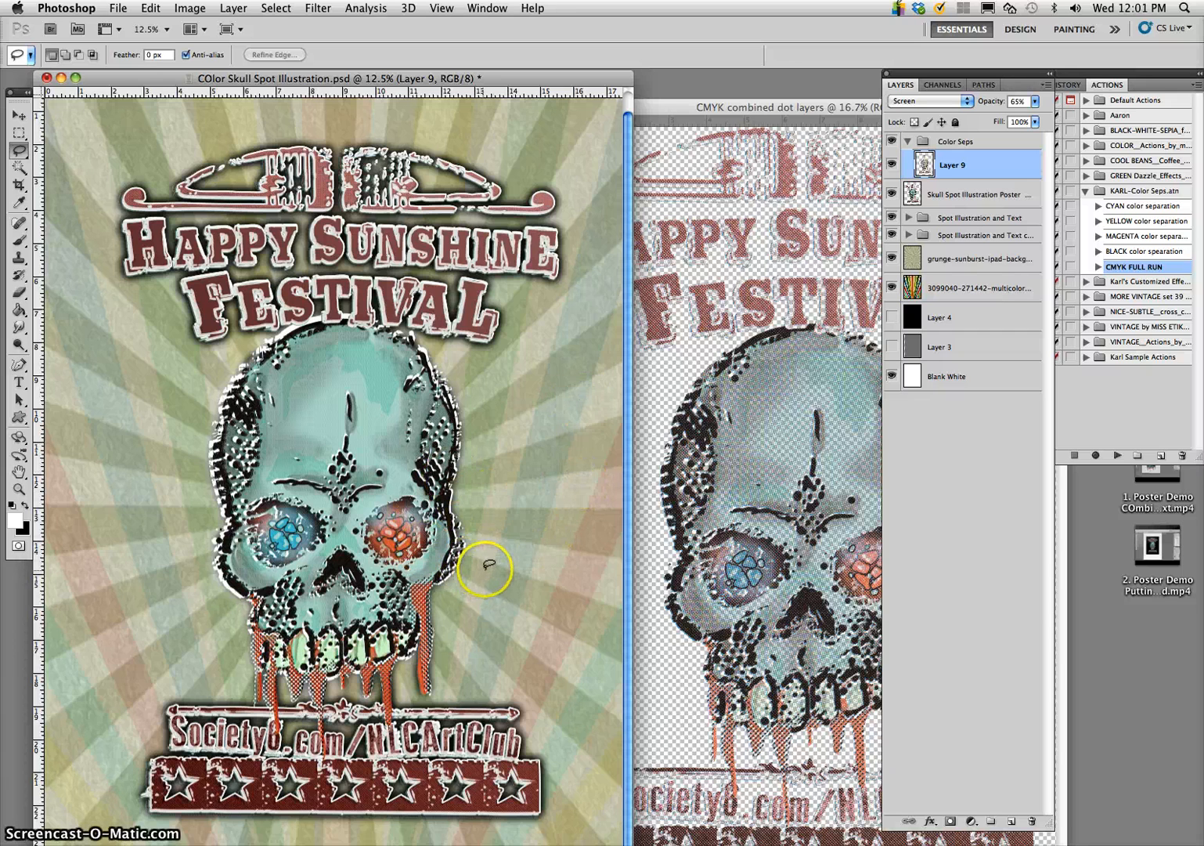
- Enlarge the poster's canvas to 19 inches wide and 28 inches high around the centered artwork
key("super+minus")
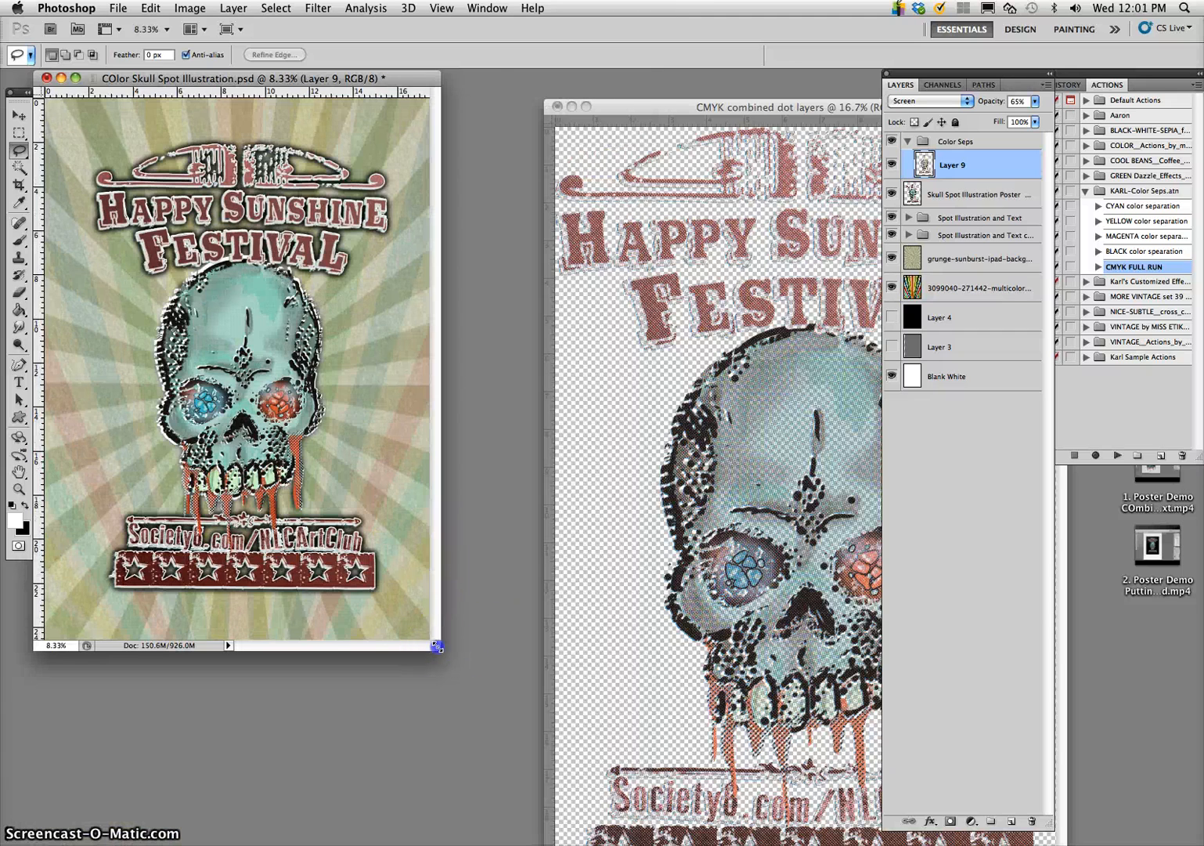
left_click_drag(435, 642, 597, 764)
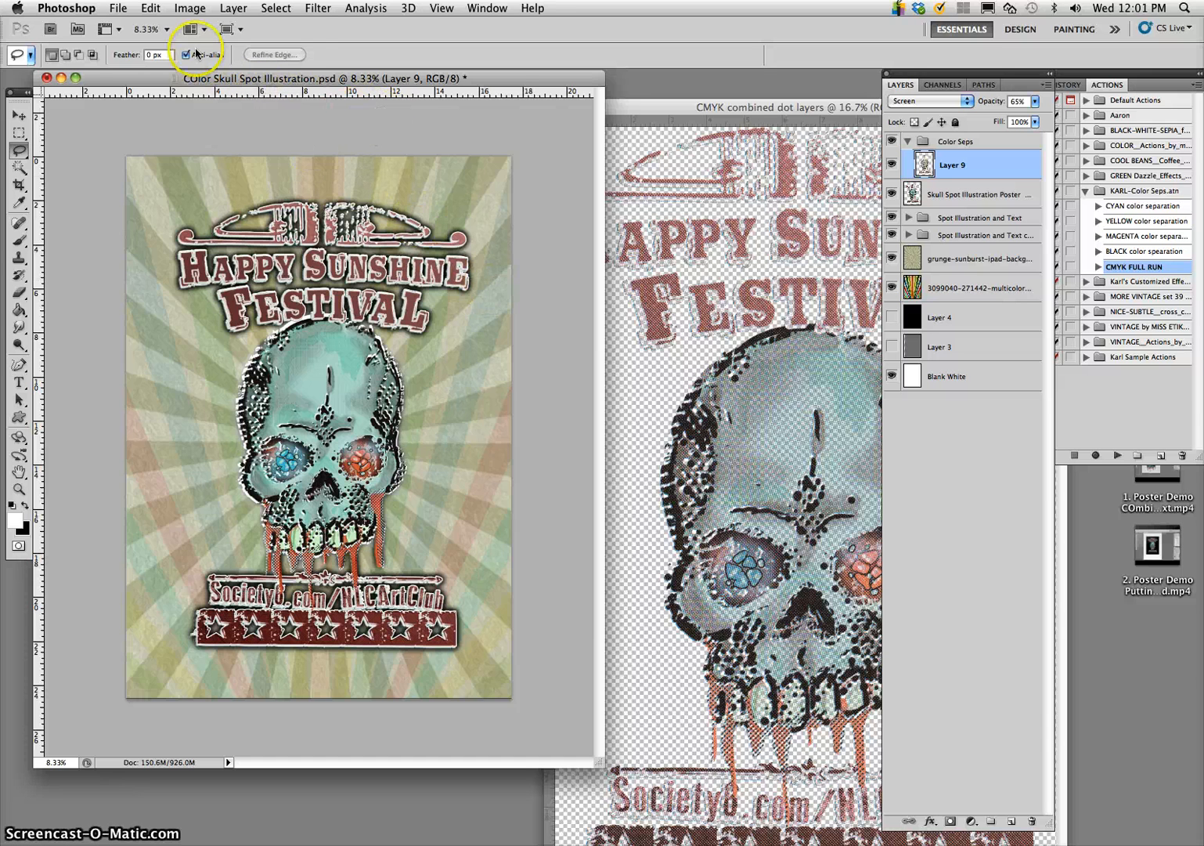
left_click(196, 9)
left_click(221, 155)
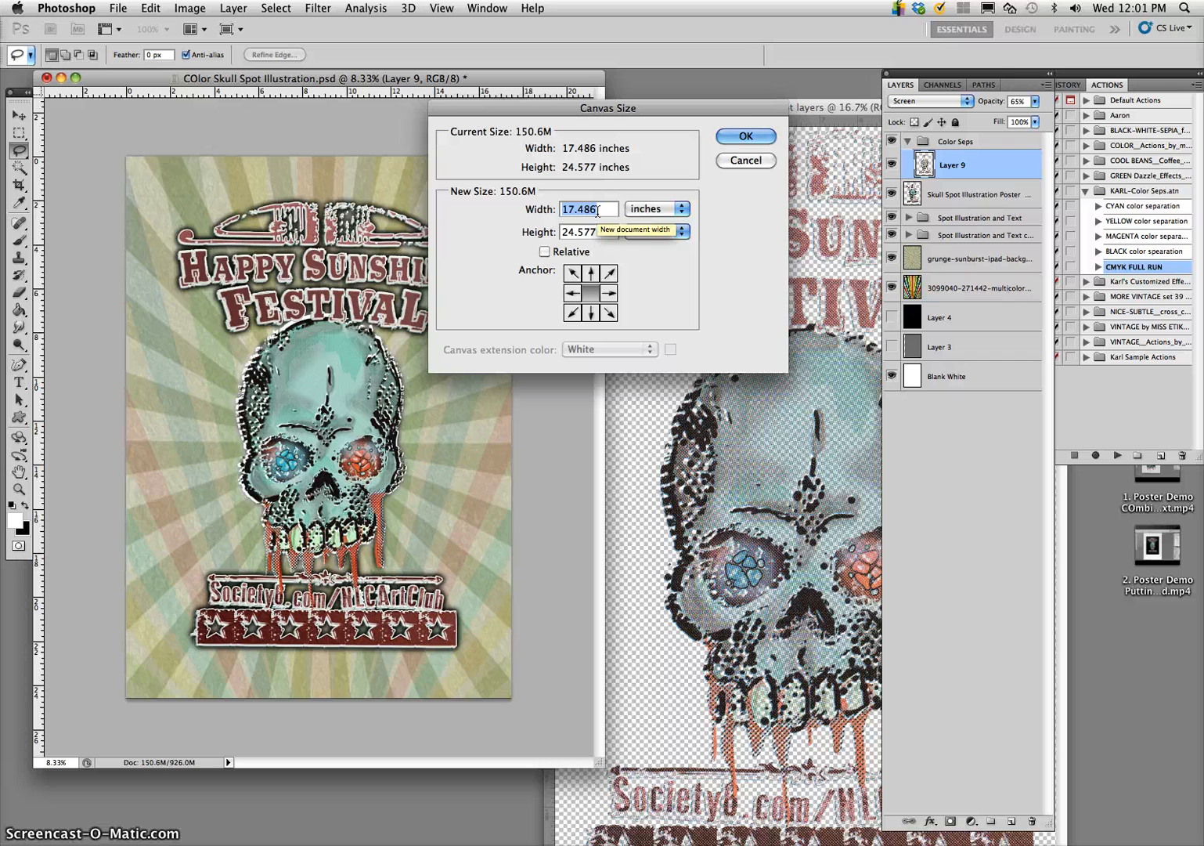
type("19")
left_click_drag(622, 232, 558, 232)
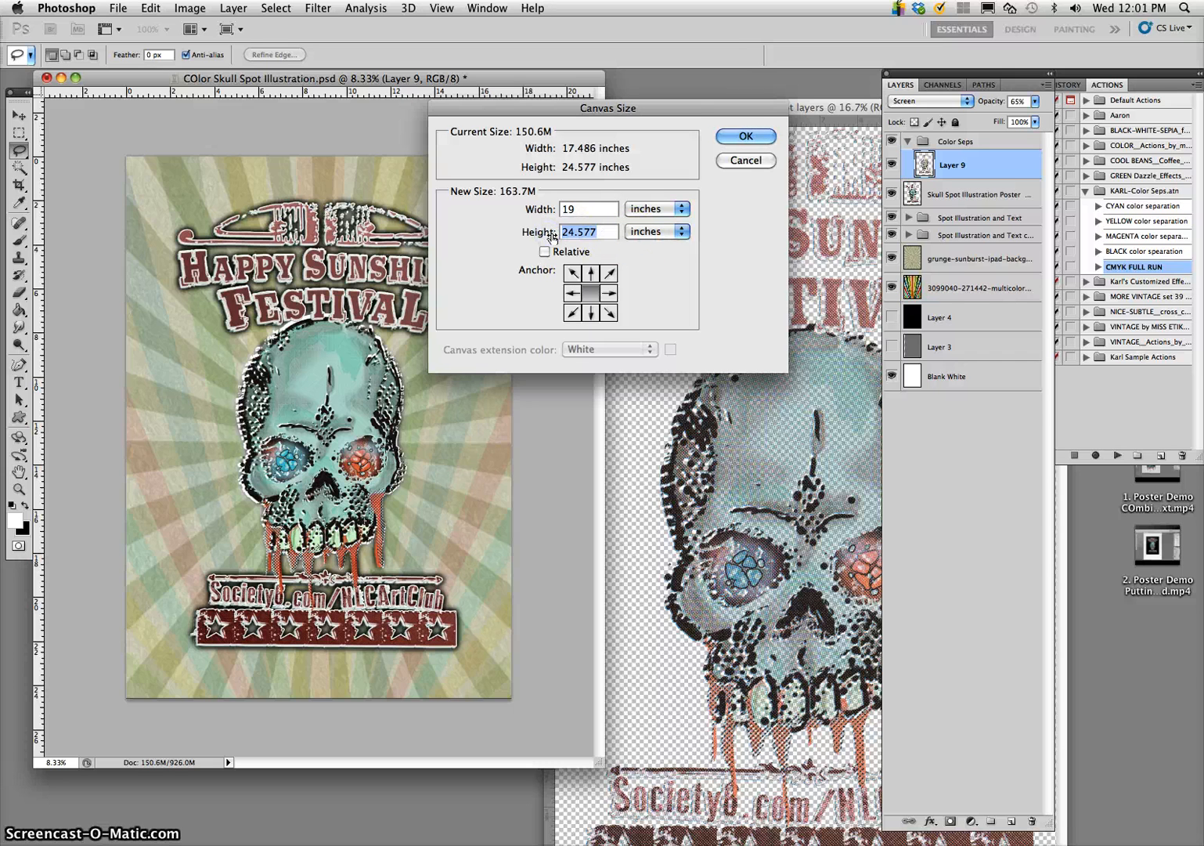
type("28")
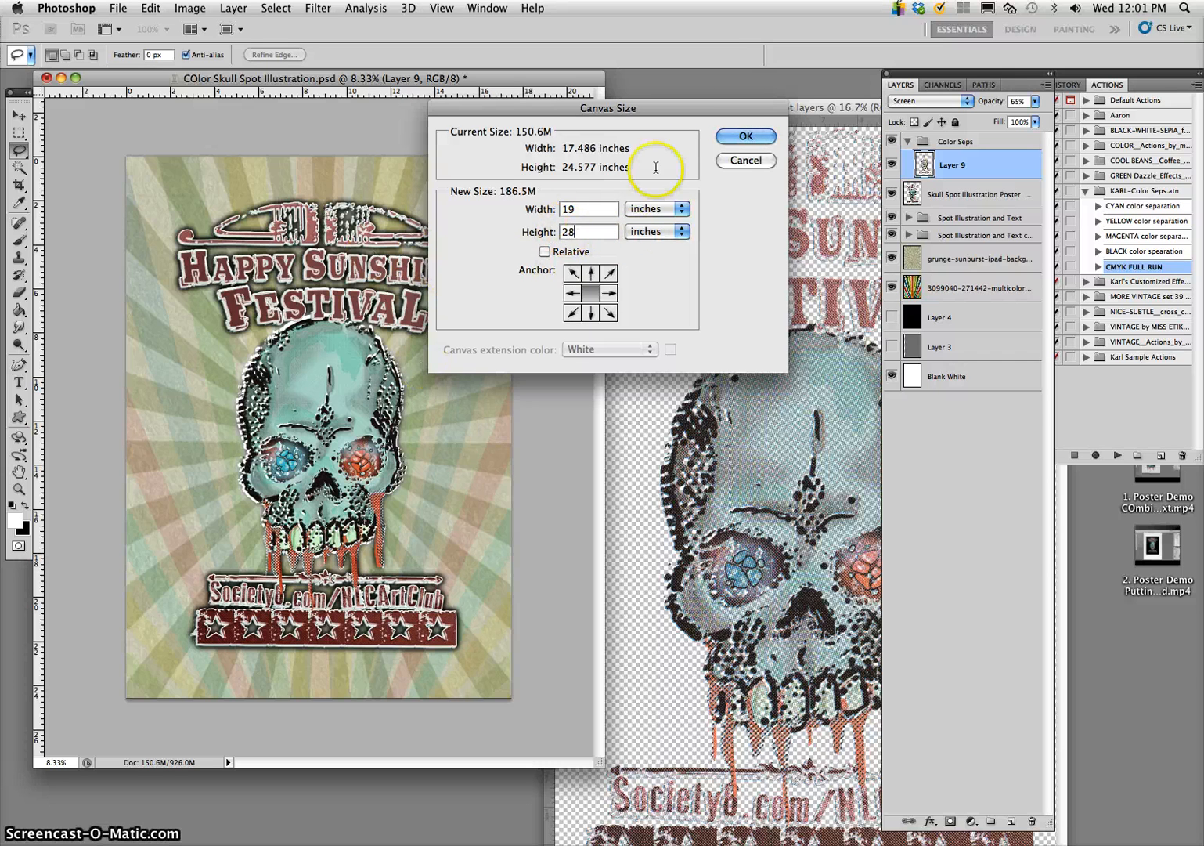
left_click(740, 137)
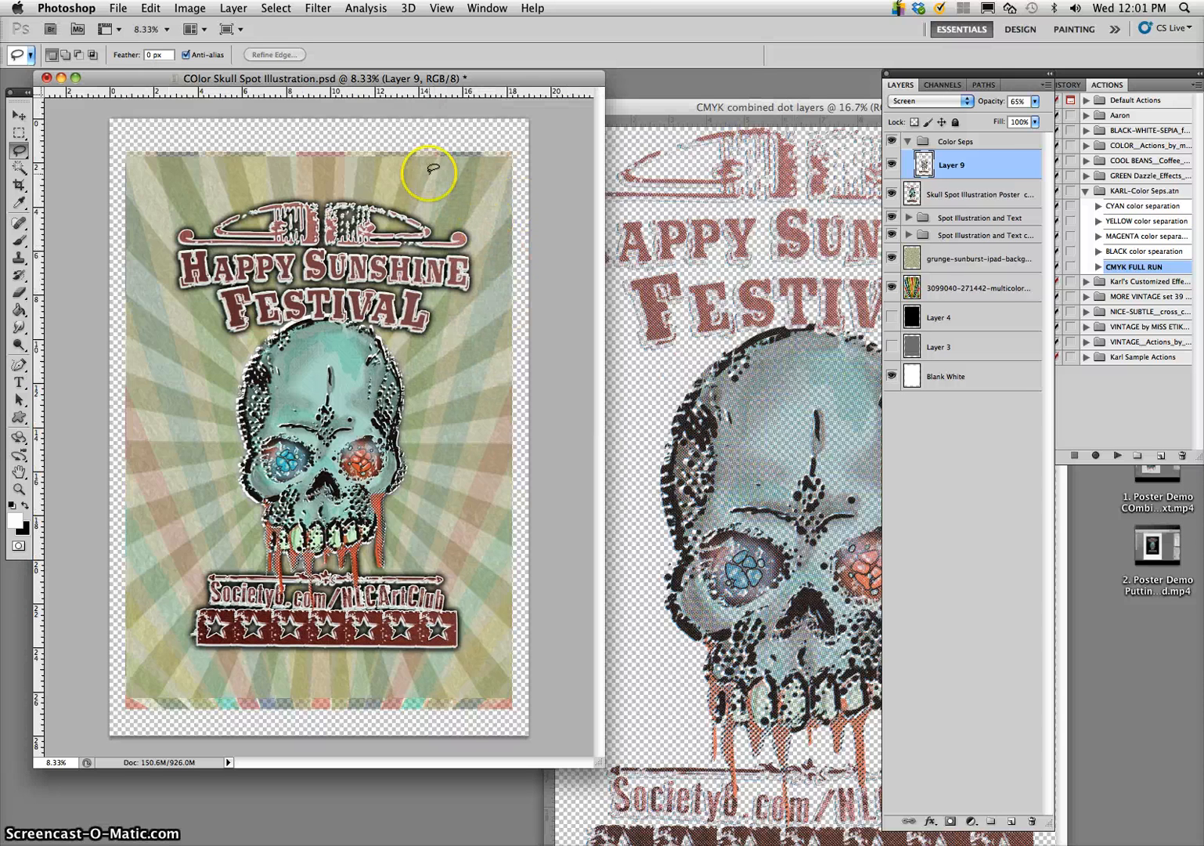
- Crop the poster back to the edges of the sunburst artwork, deleting everything outside it
left_click(19, 185)
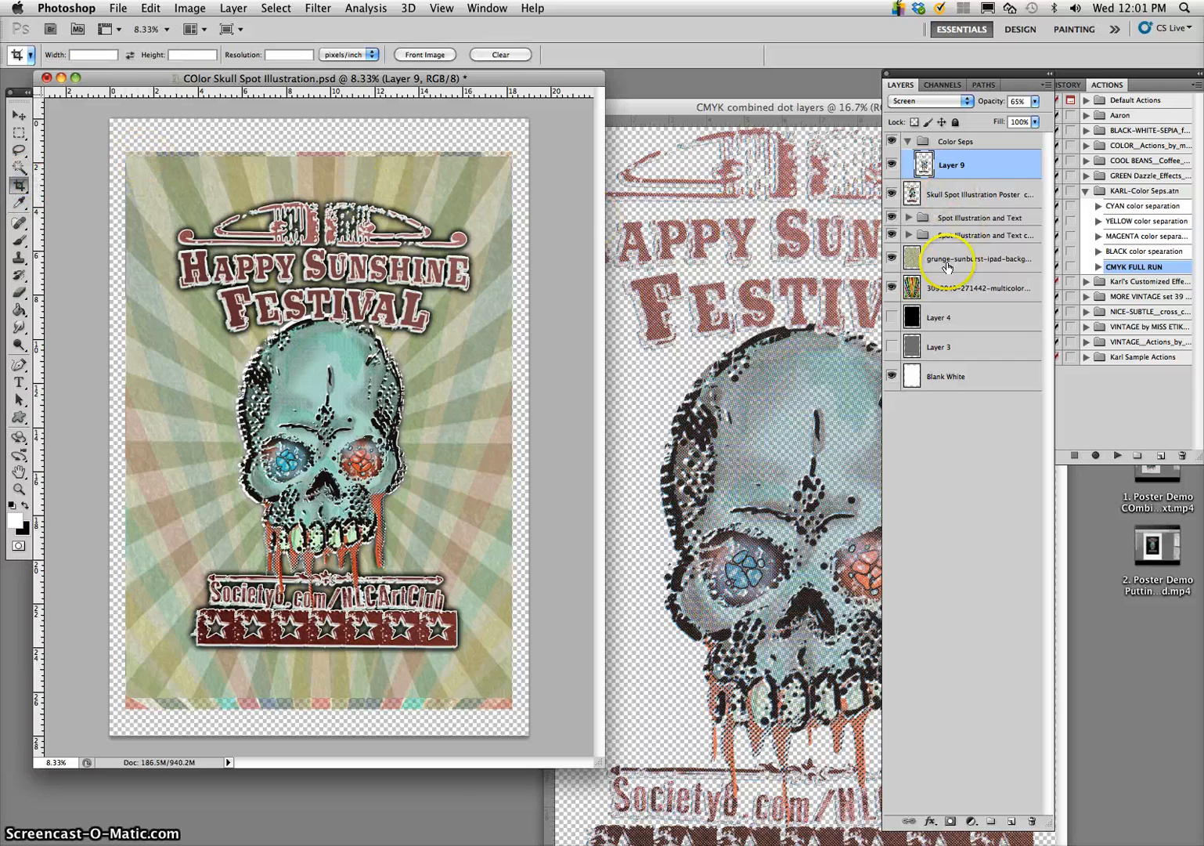
left_click(944, 287)
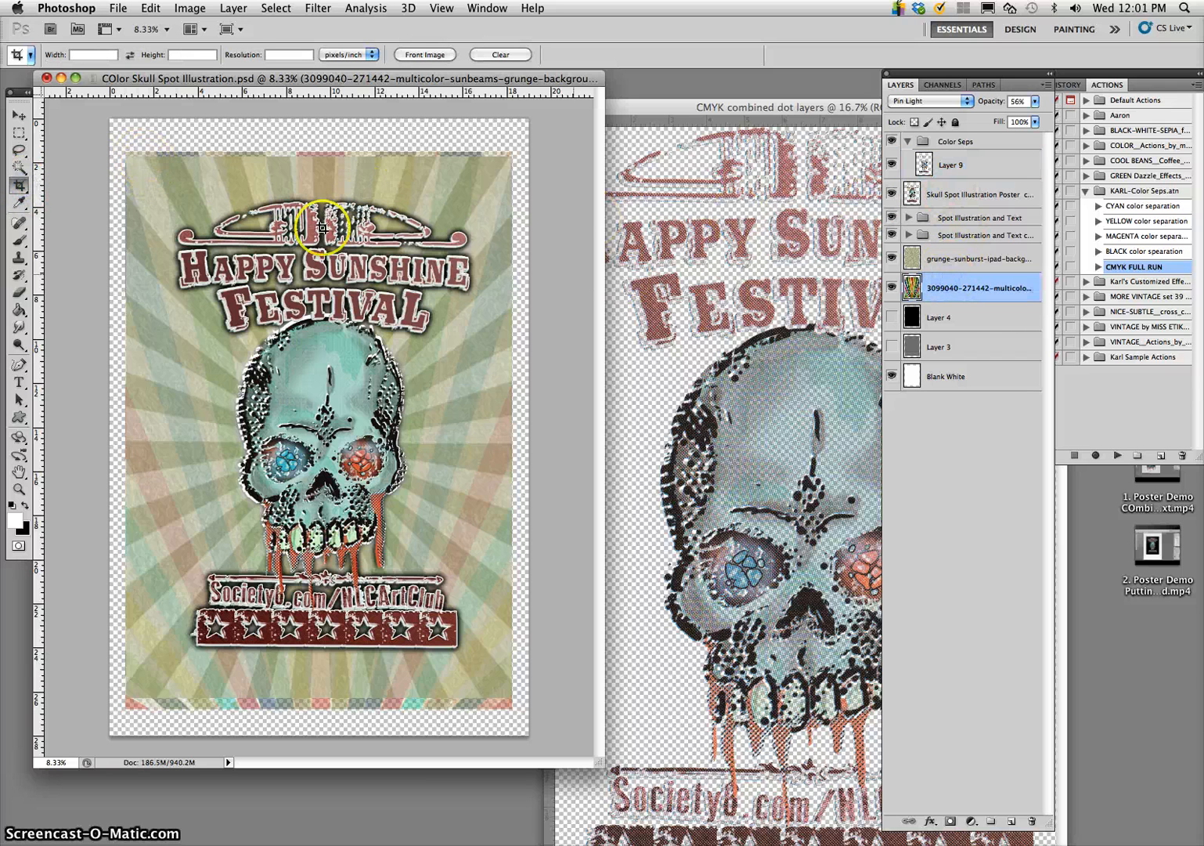
left_click(18, 133)
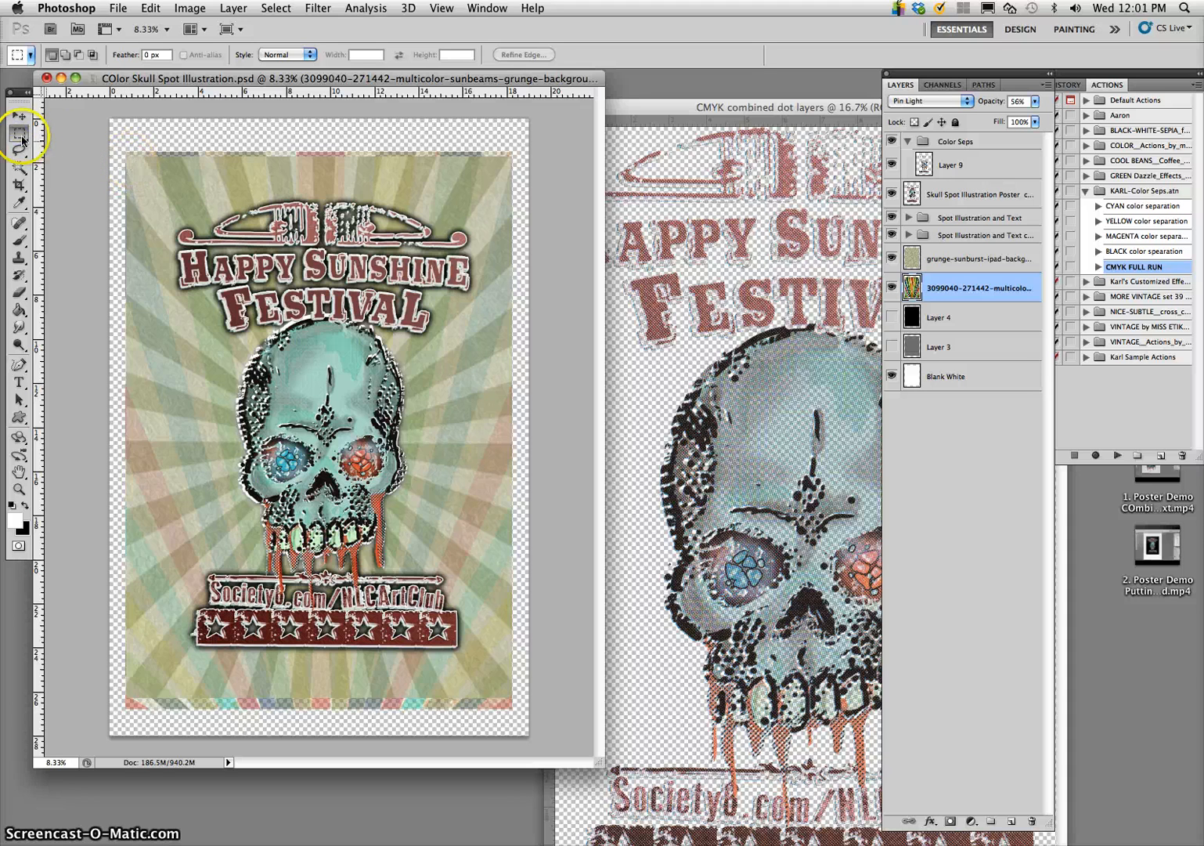
left_click(19, 185)
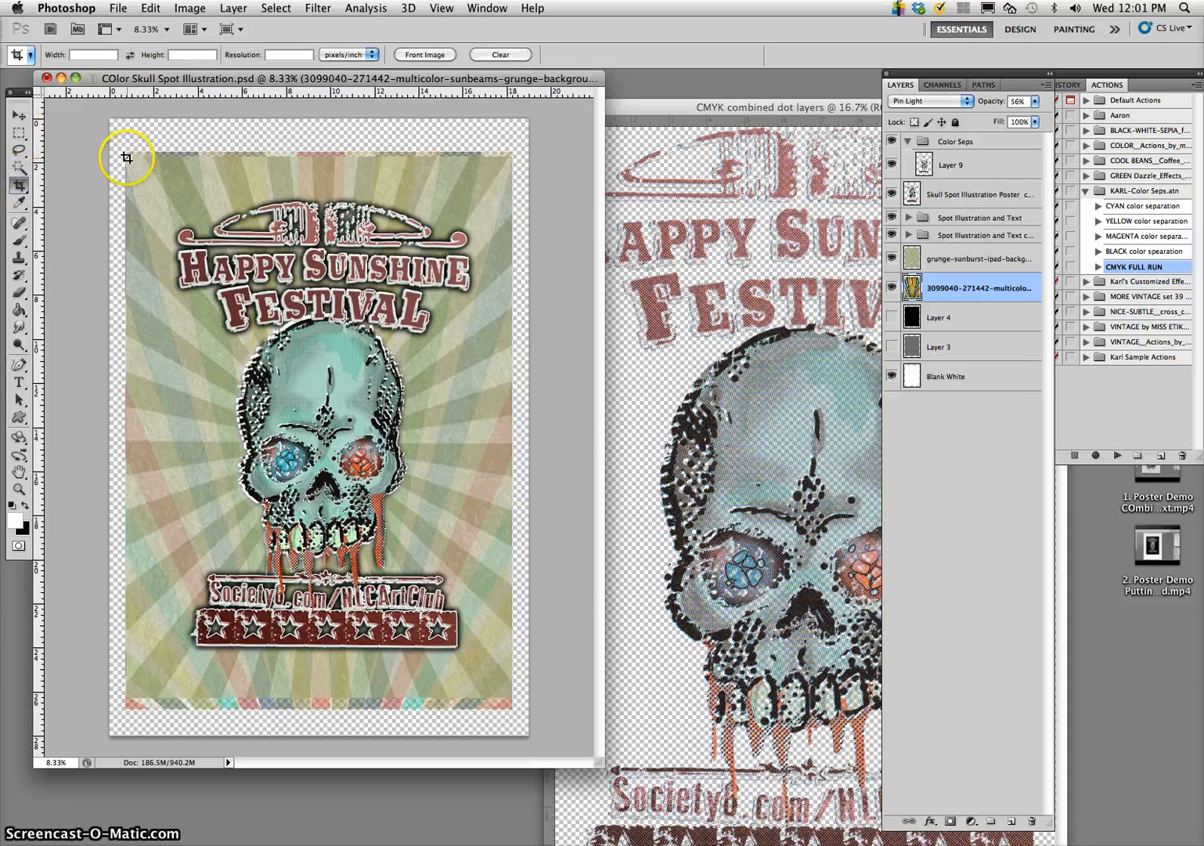
left_click_drag(515, 550, 512, 696)
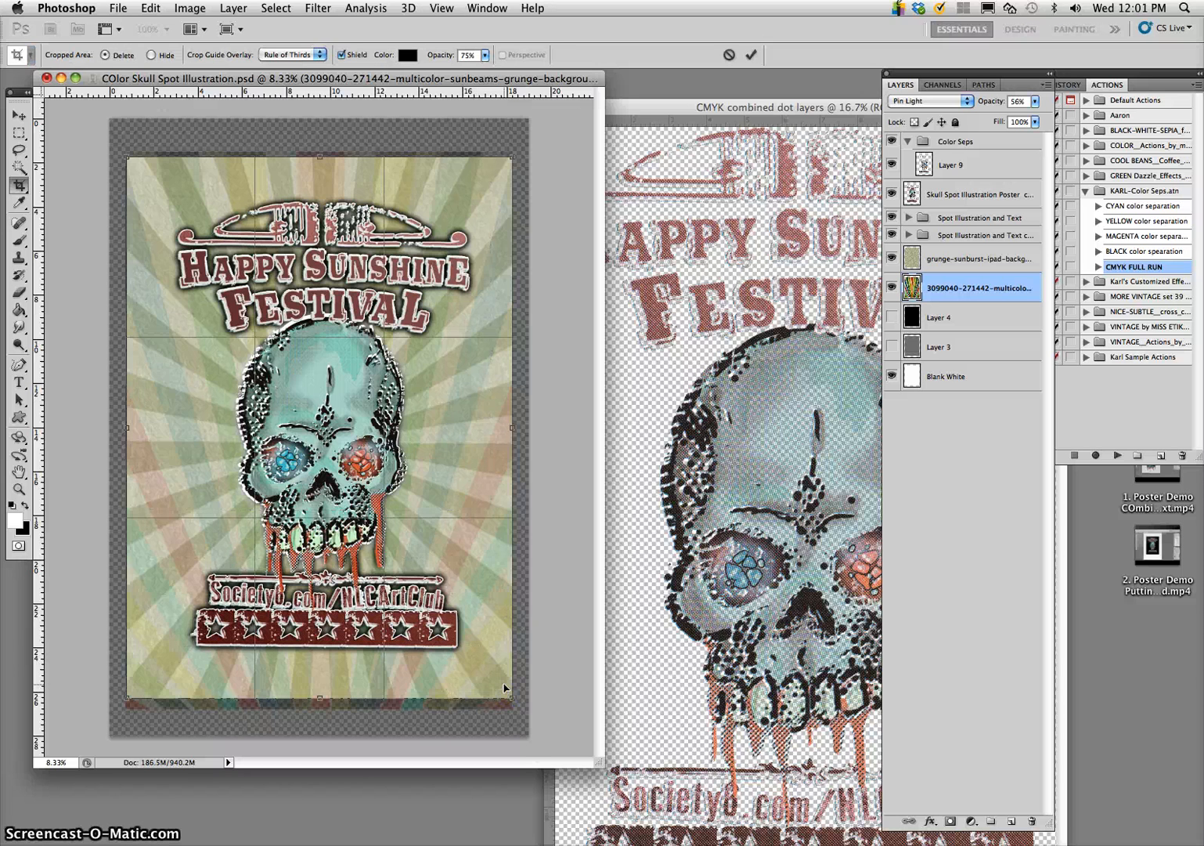
double_click(505, 686)
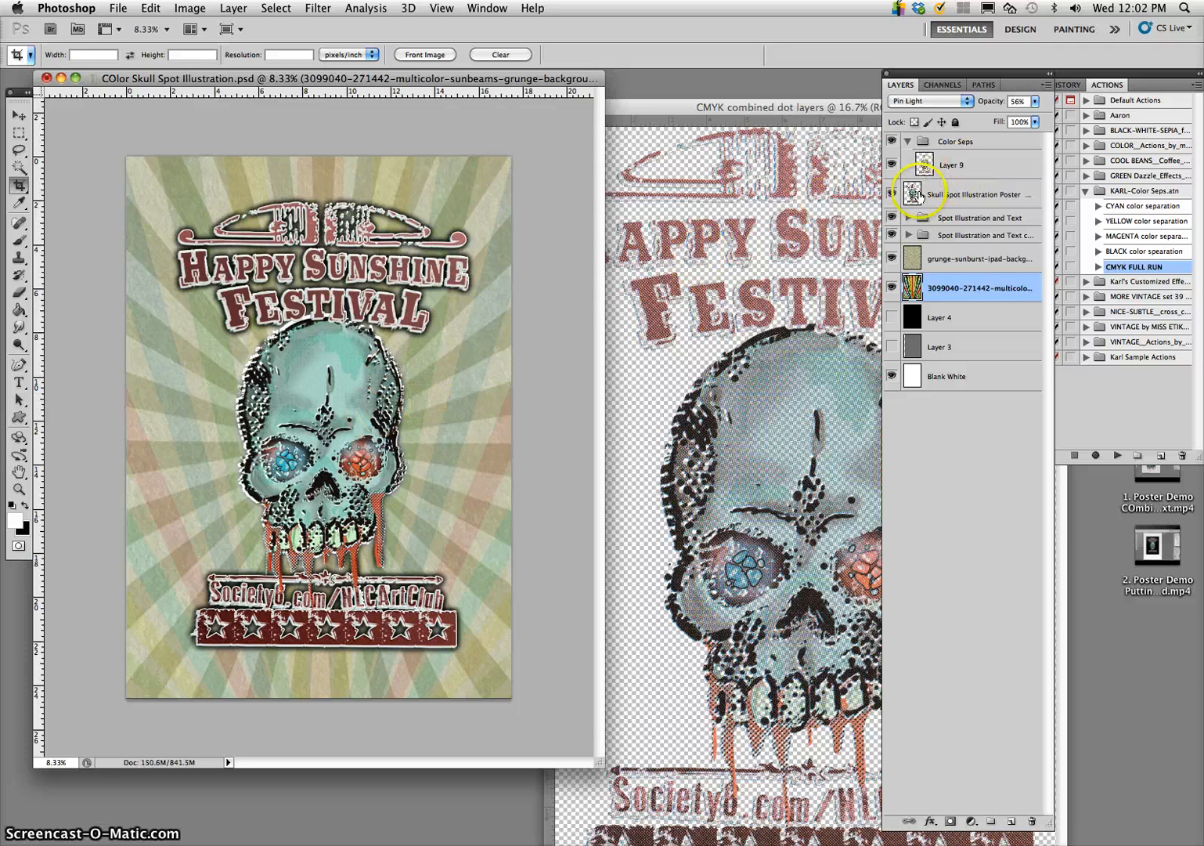
- Lower the opacity of the Skull Spot Illustration Poster copy 2 layer
left_click(946, 194)
left_click(1035, 101)
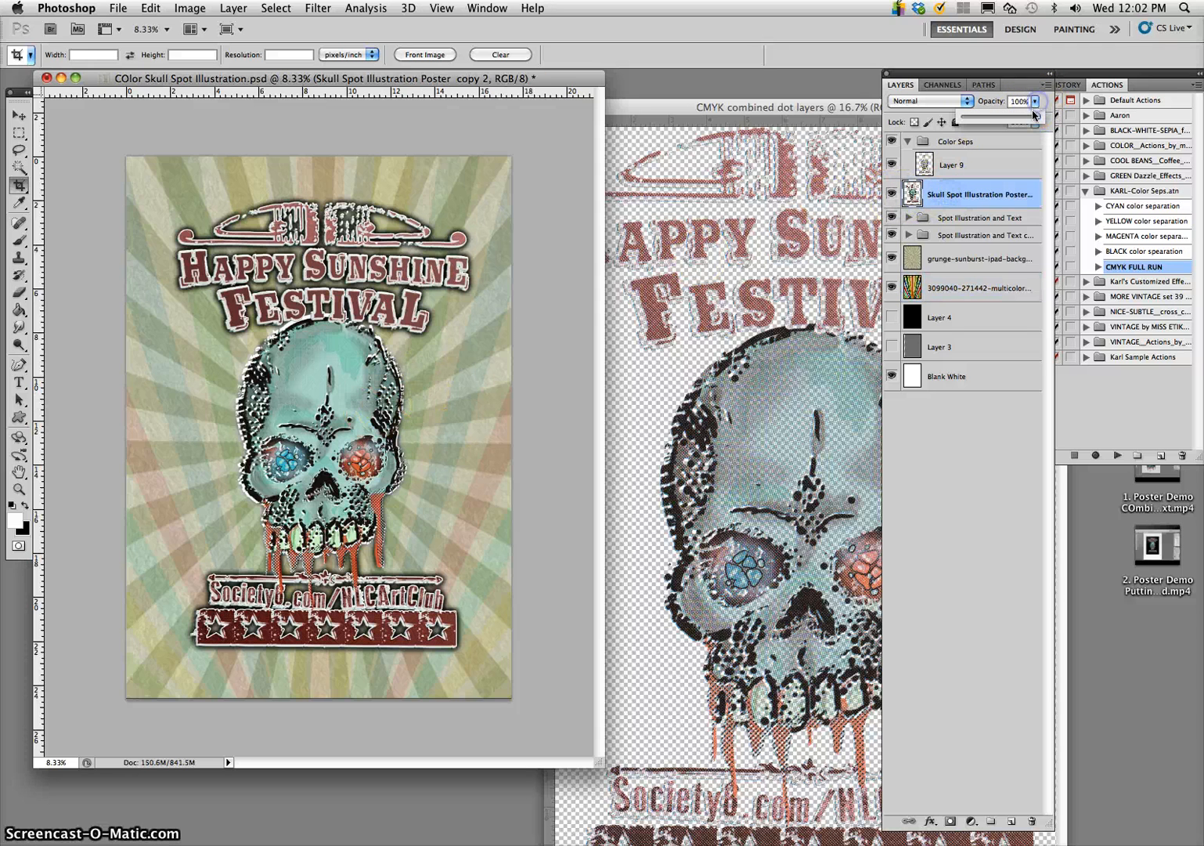
left_click_drag(1011, 119, 1004, 120)
- Raise the opacity of Layer 9, the merged dot layer, to 100%
left_click(934, 161)
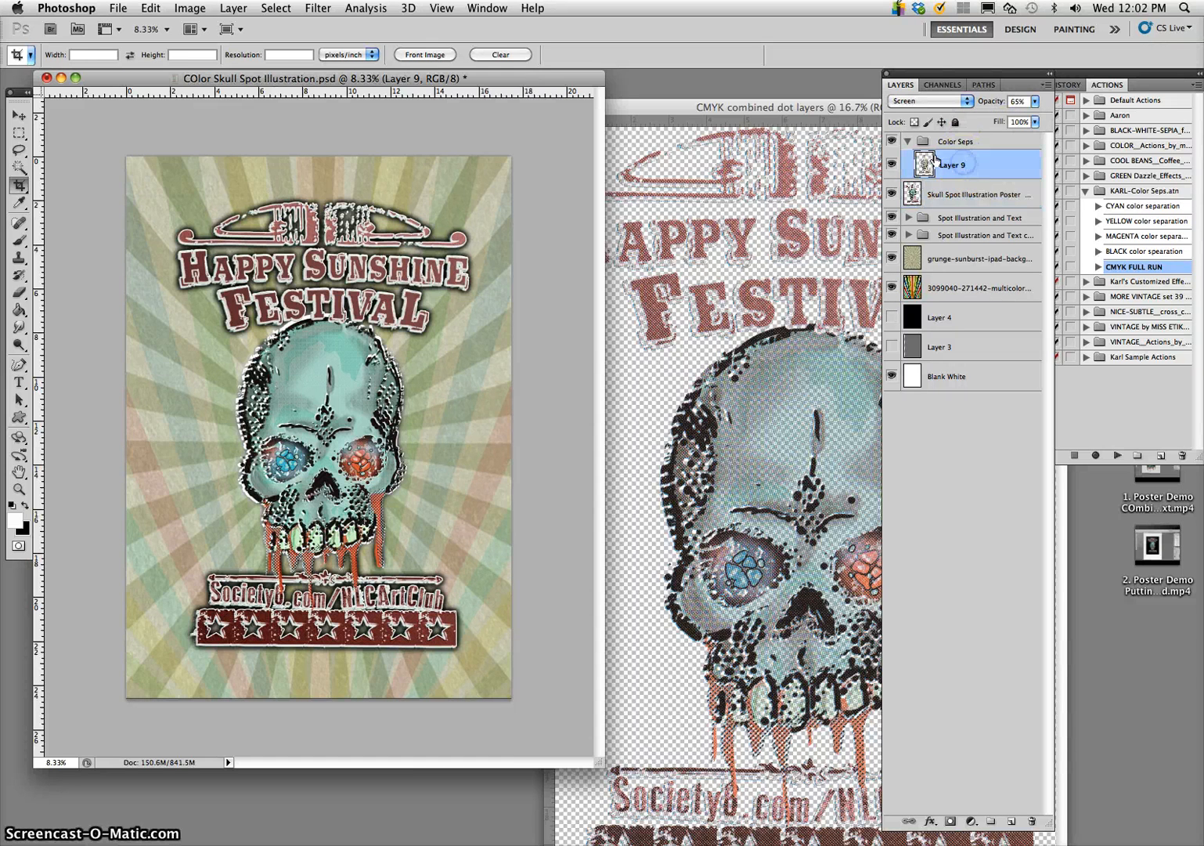
left_click(1035, 103)
left_click_drag(1020, 117, 1068, 117)
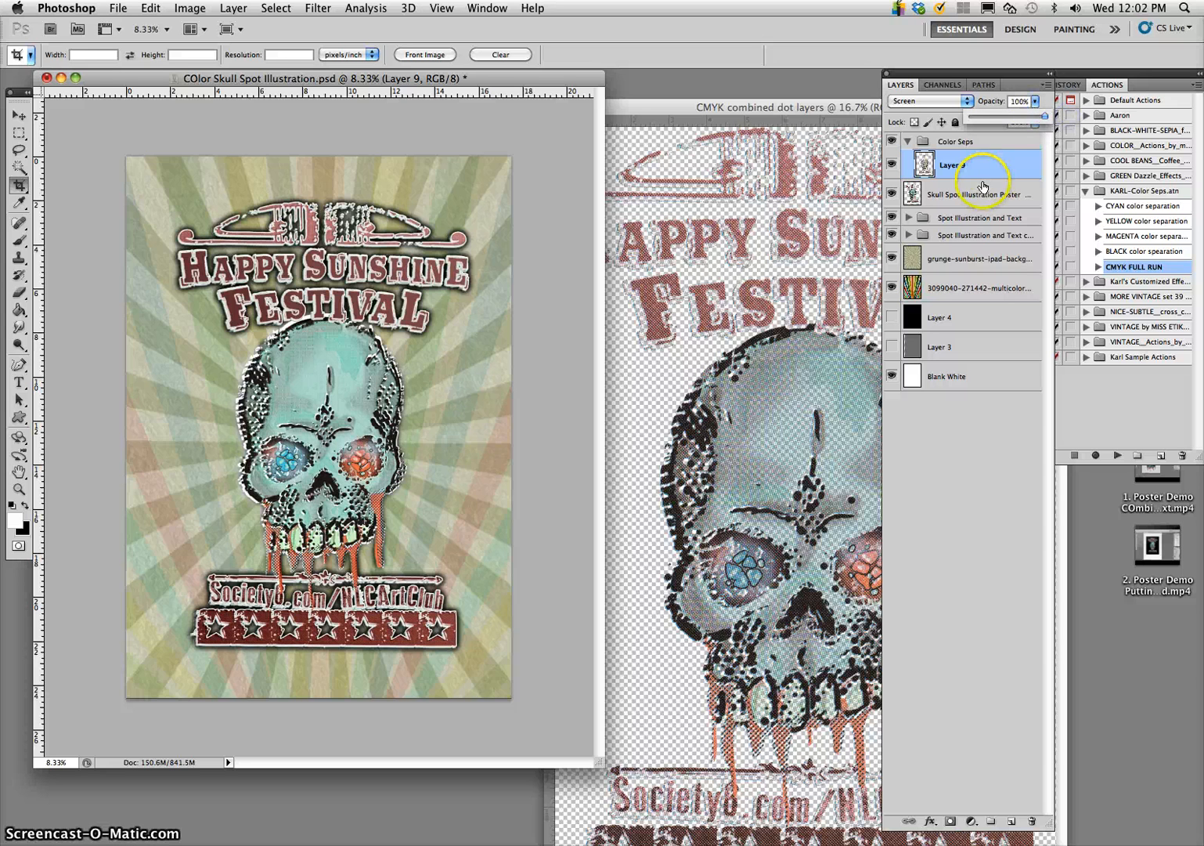
- Toggle the illustration layers' visibility to compare them, leaving only the duplicate Spot Illustration and Text group hidden
left_click(891, 217)
left_click(893, 235)
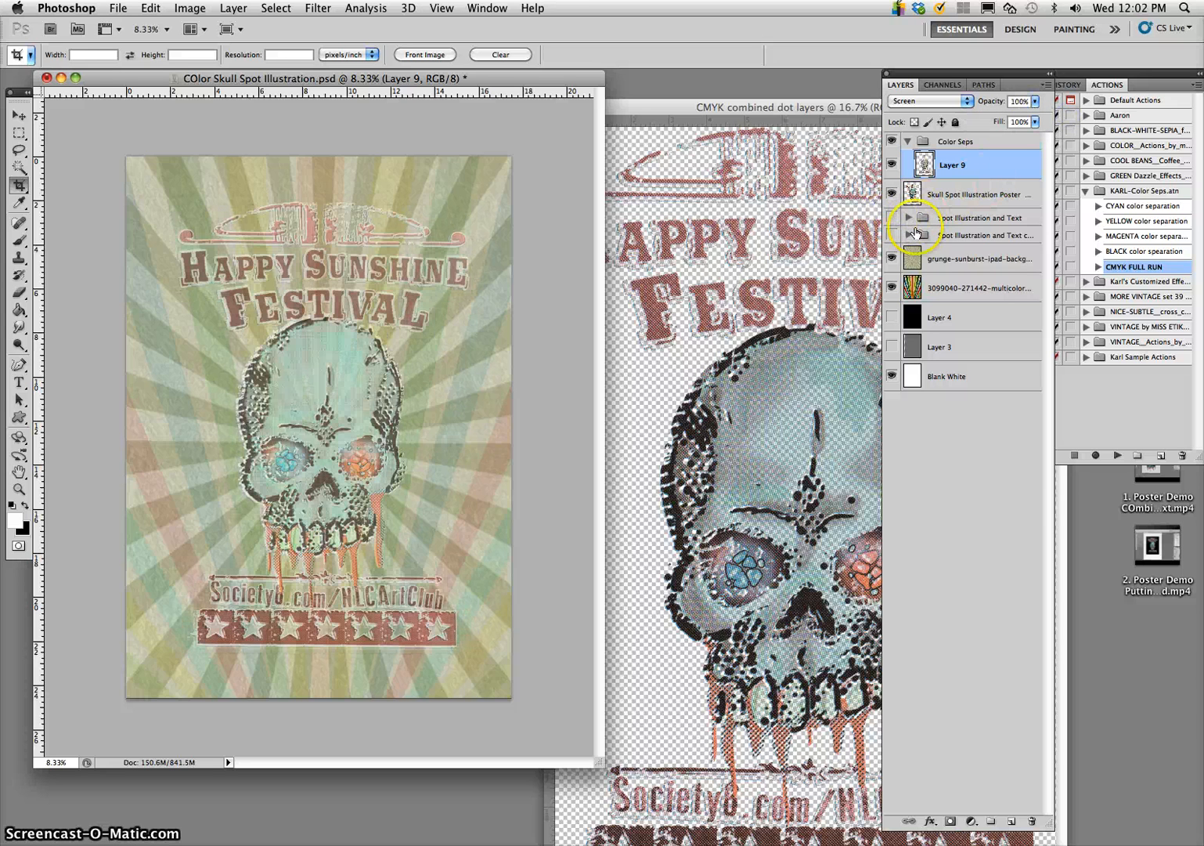
left_click(891, 195)
left_click(893, 217)
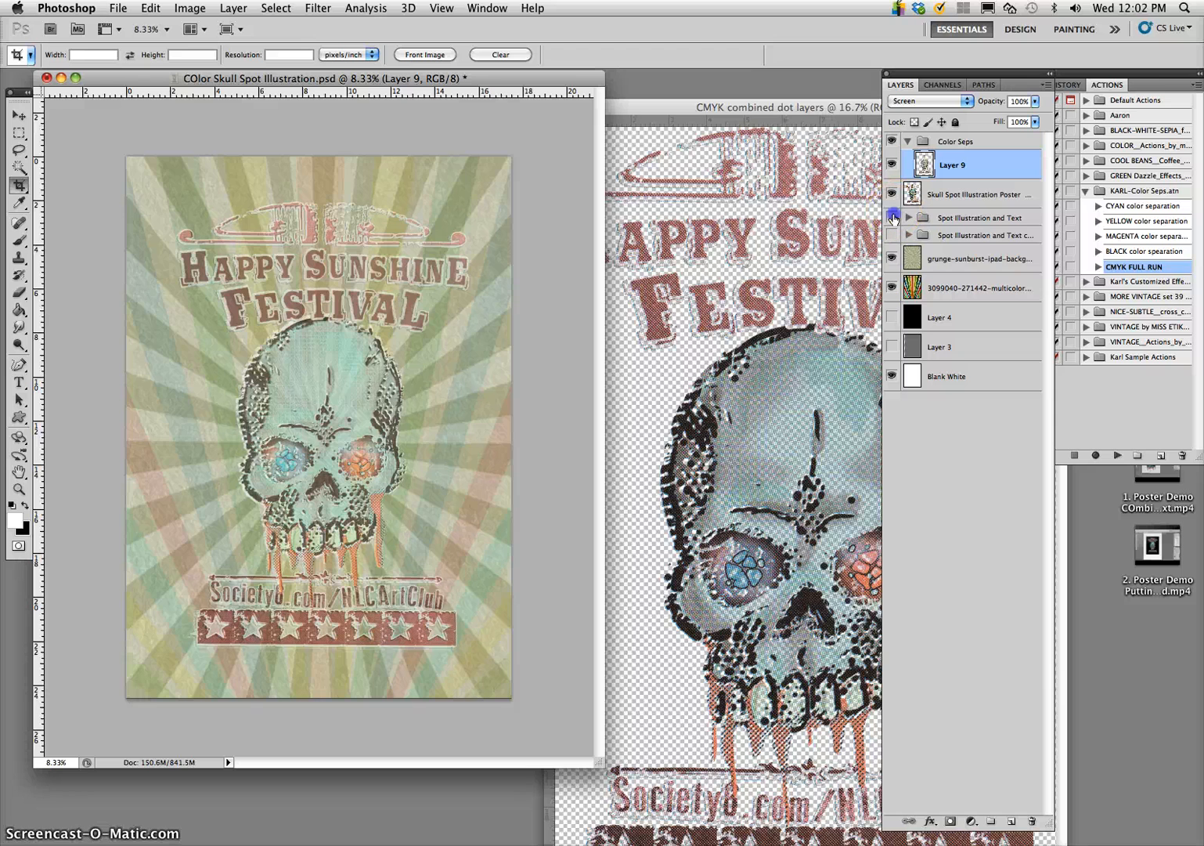
- Lower the Spot Illustration and Text group's opacity to 69%
left_click(942, 221)
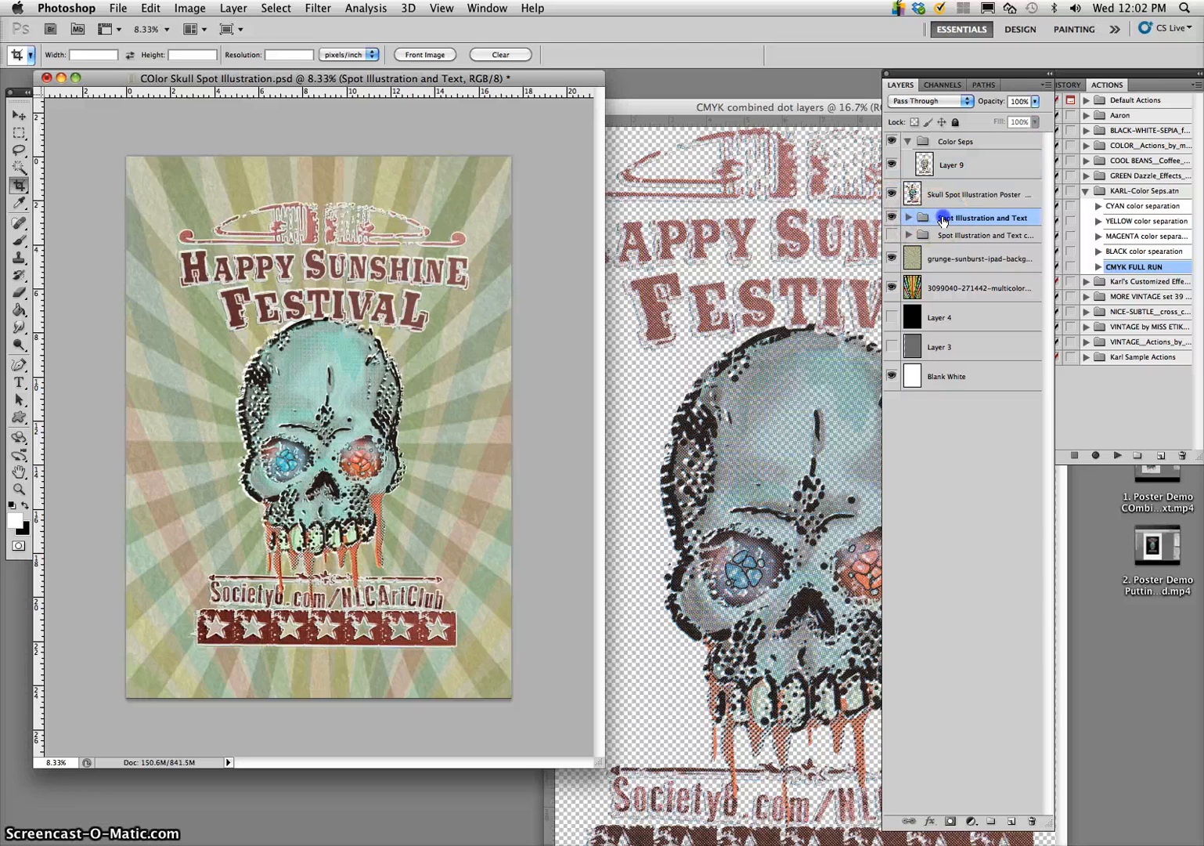
left_click(1035, 101)
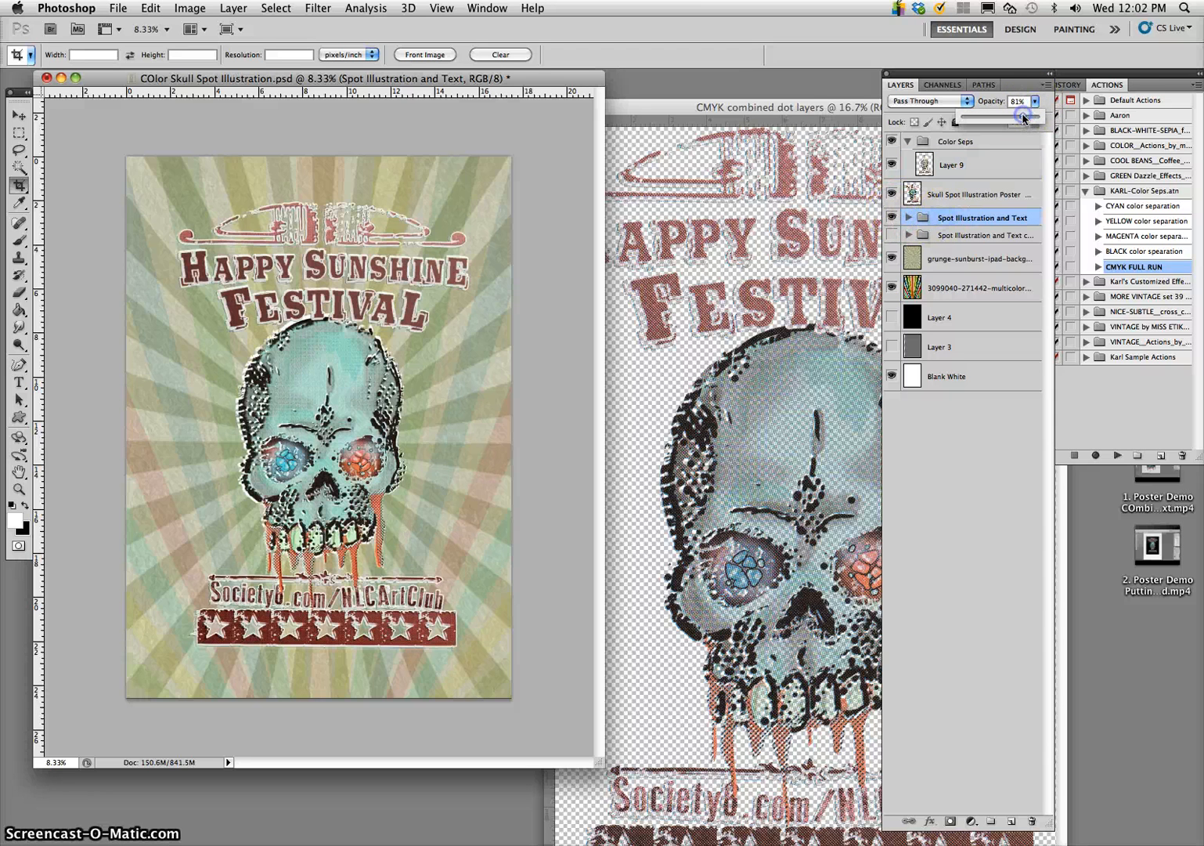
left_click_drag(1023, 118, 1016, 117)
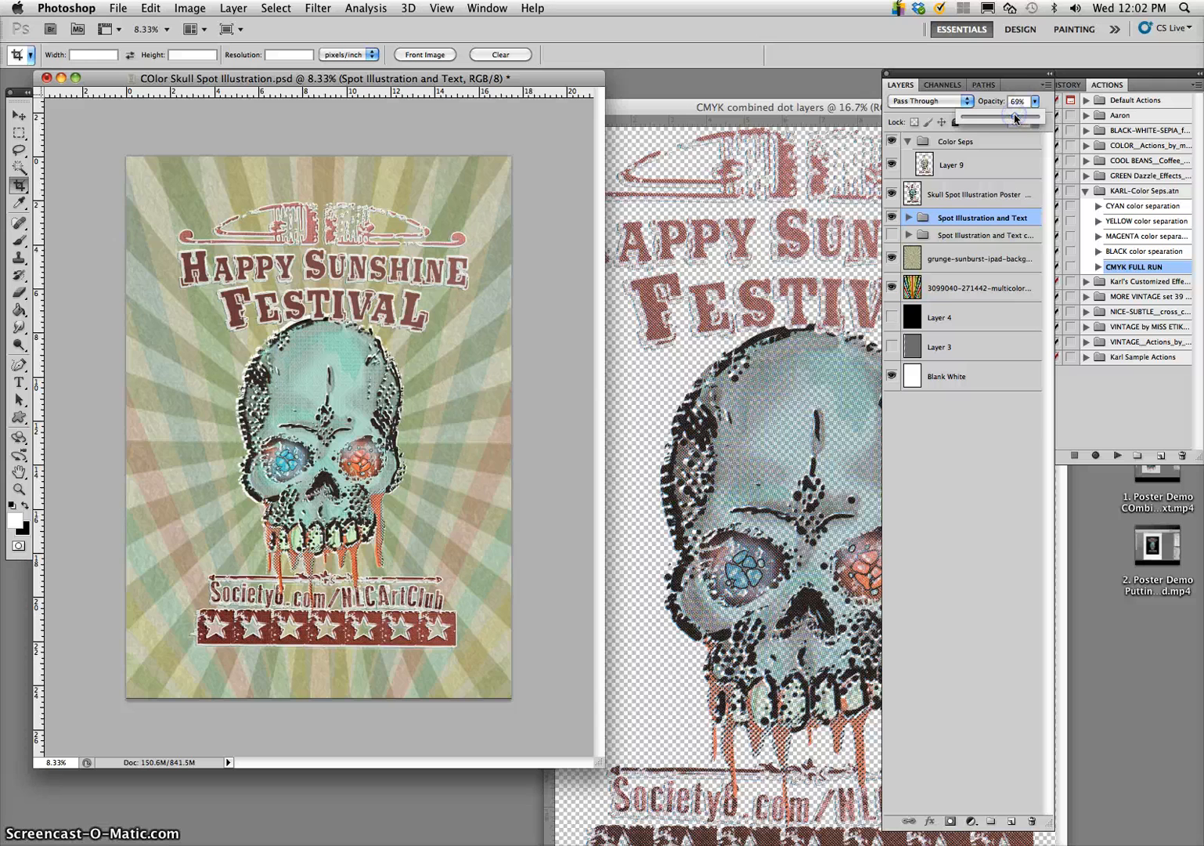
- Try the Normal and Multiply blend modes on Layer 9 over the skull, and return it to Screen
left_click(968, 141)
left_click(957, 162)
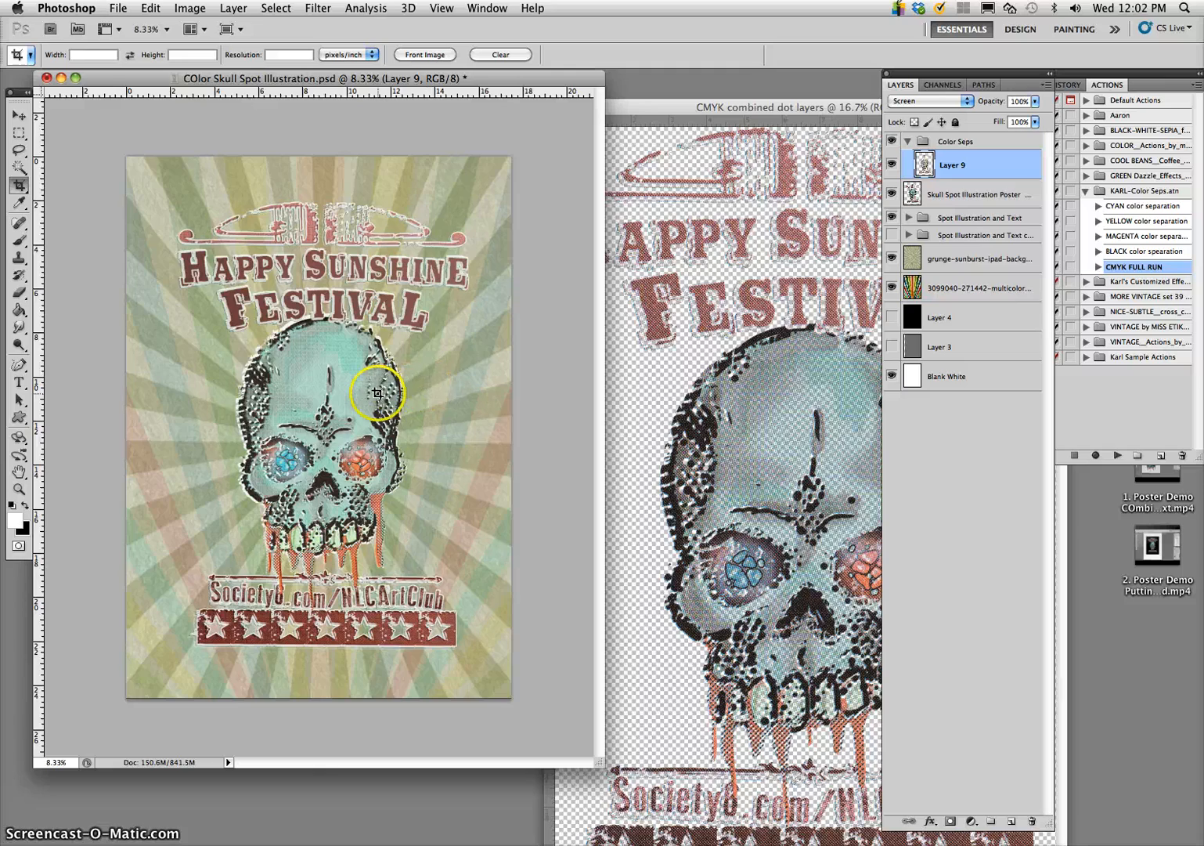
key("super+equal")
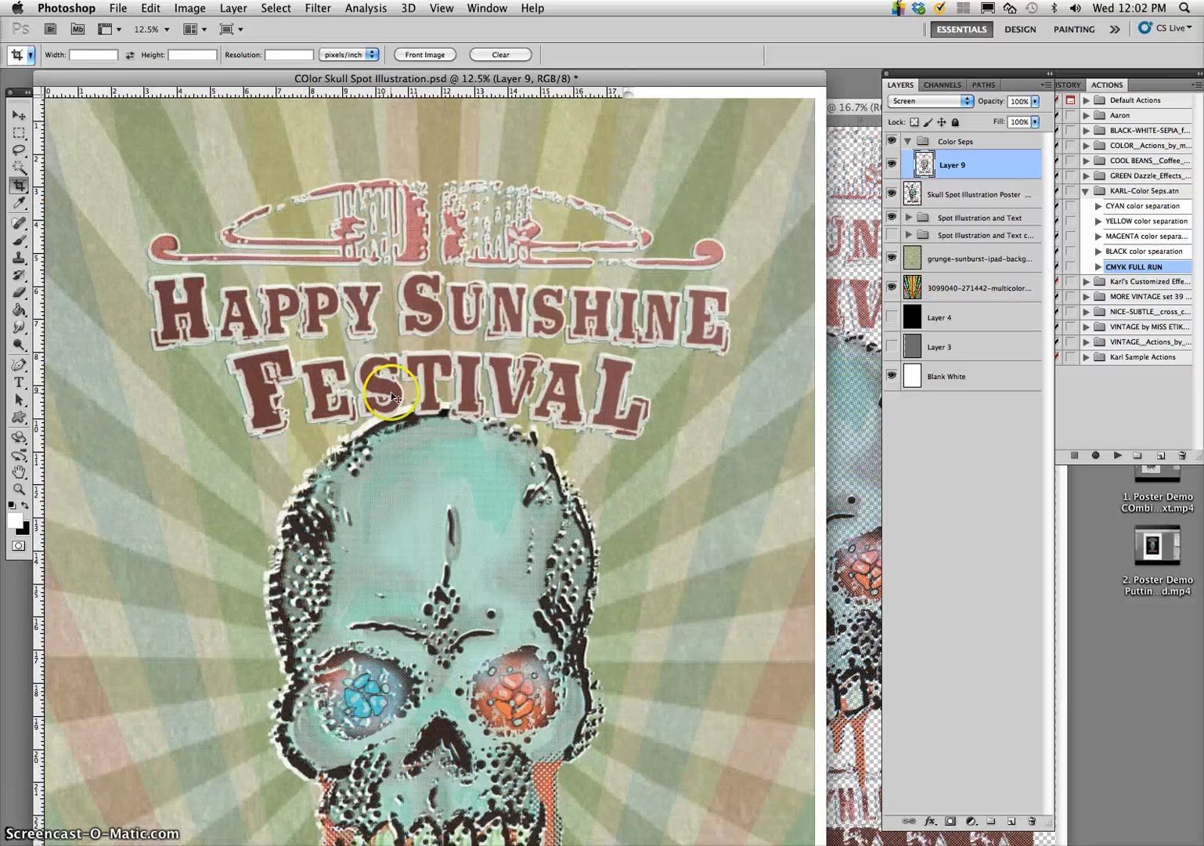
key("super+equal")
scroll(486, 345, "down", 4)
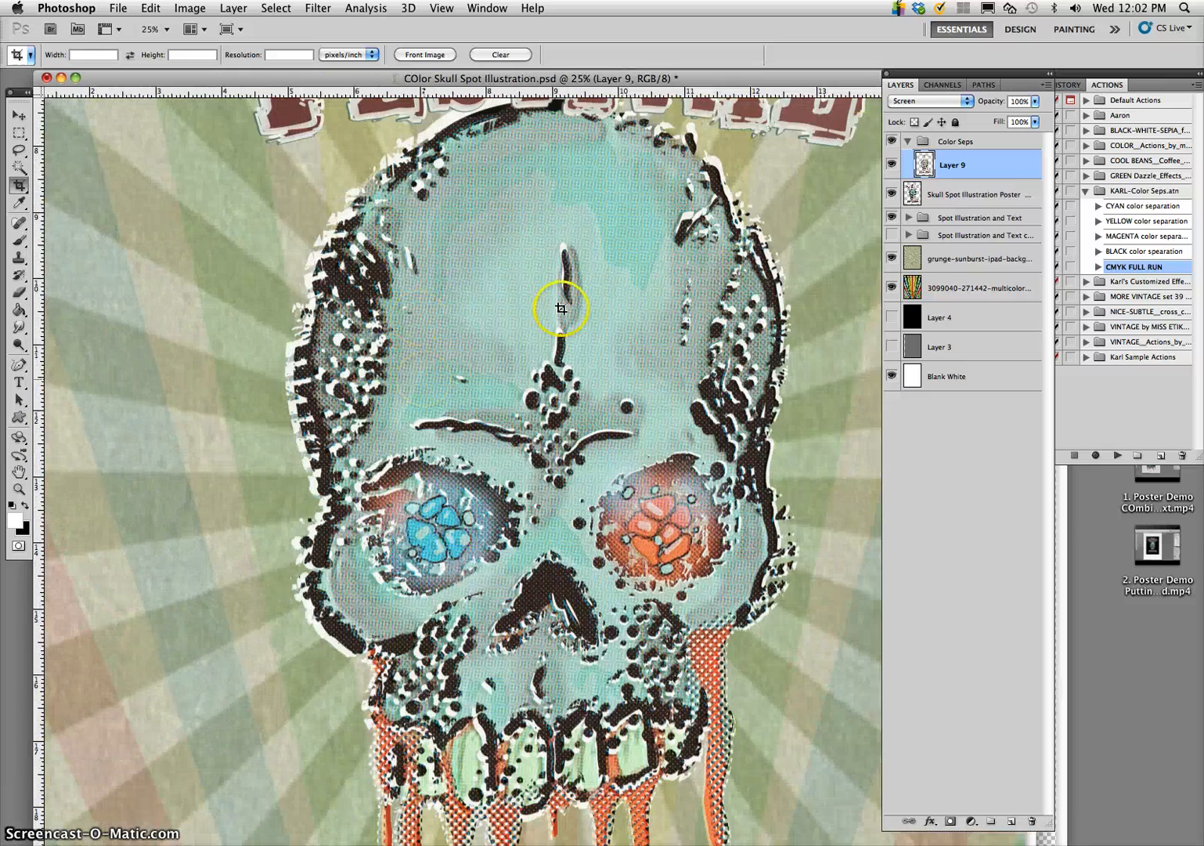
left_click(909, 104)
left_click(897, 11)
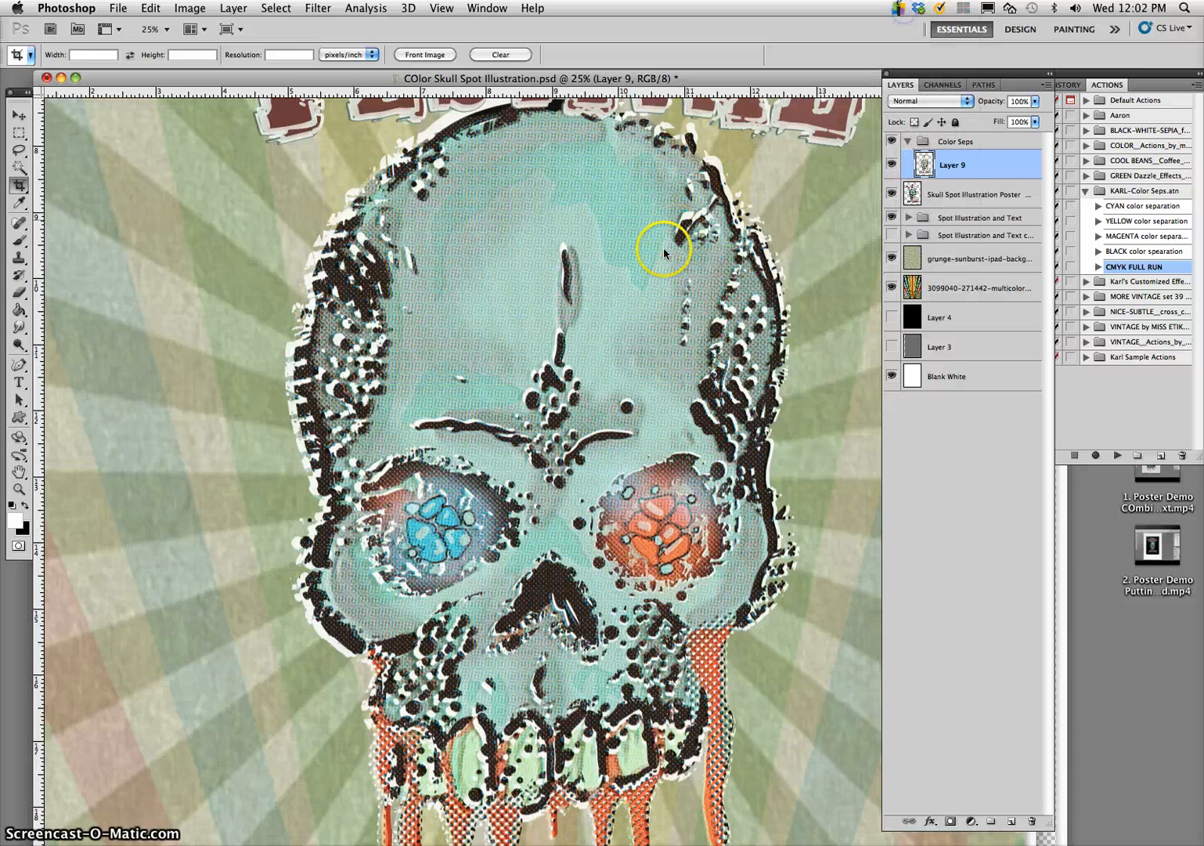
left_click(923, 101)
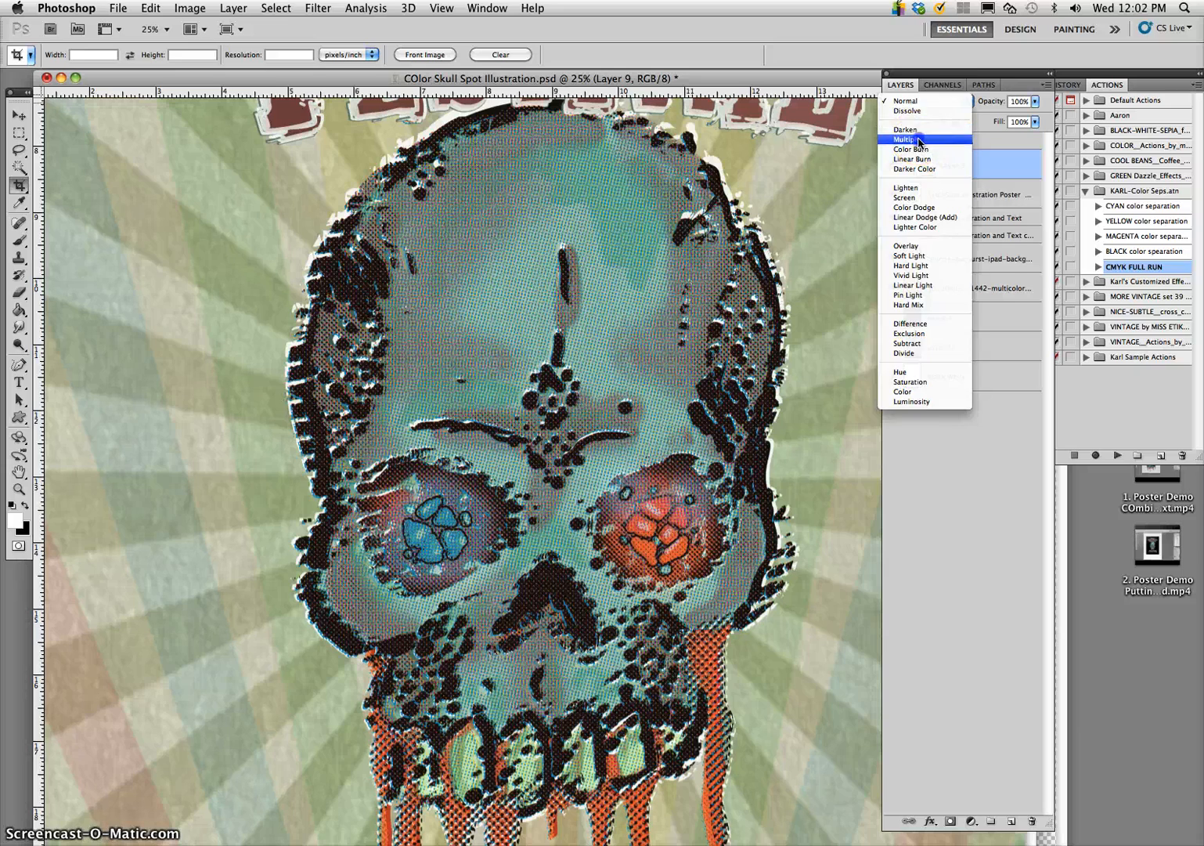
left_click(920, 141)
left_click(928, 103)
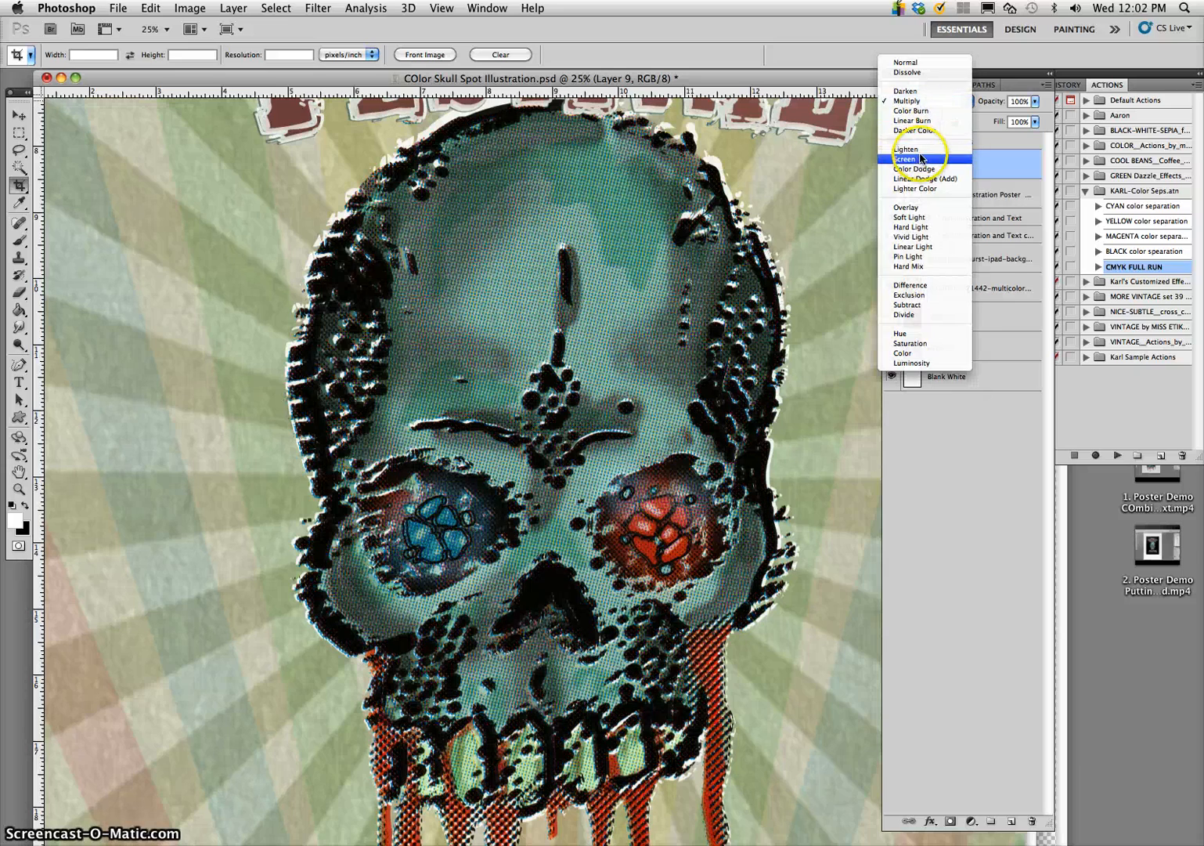
left_click(920, 160)
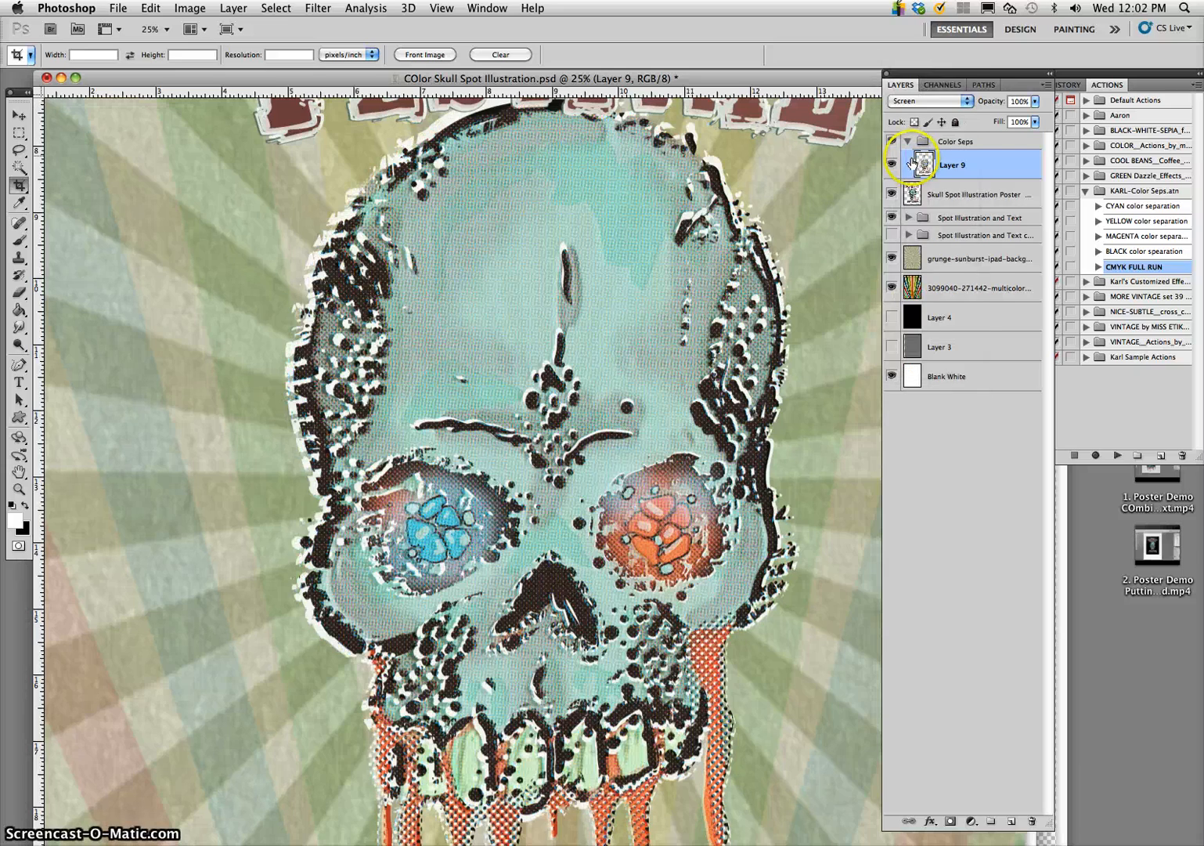
key("super+minus")
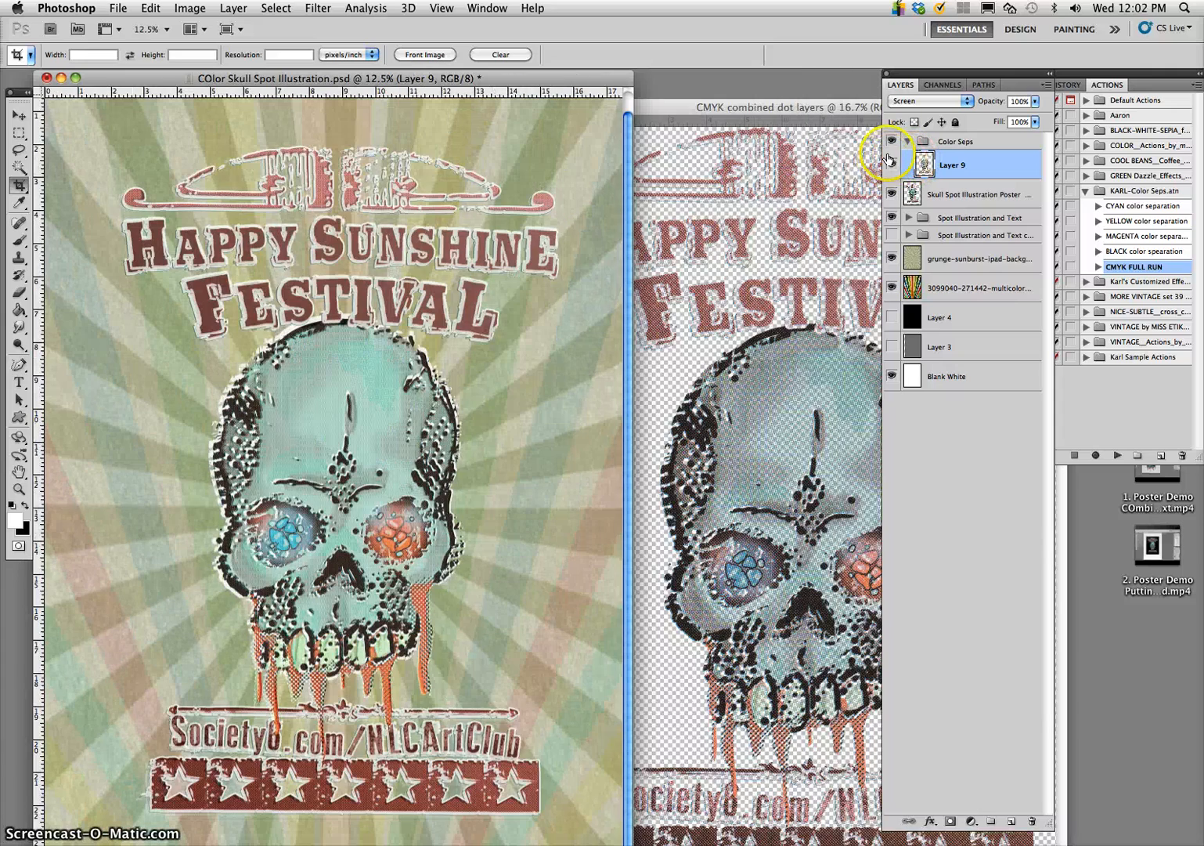
- Compare the recent history states and revert the poster to the first master opacity change after the crop
left_click(891, 234)
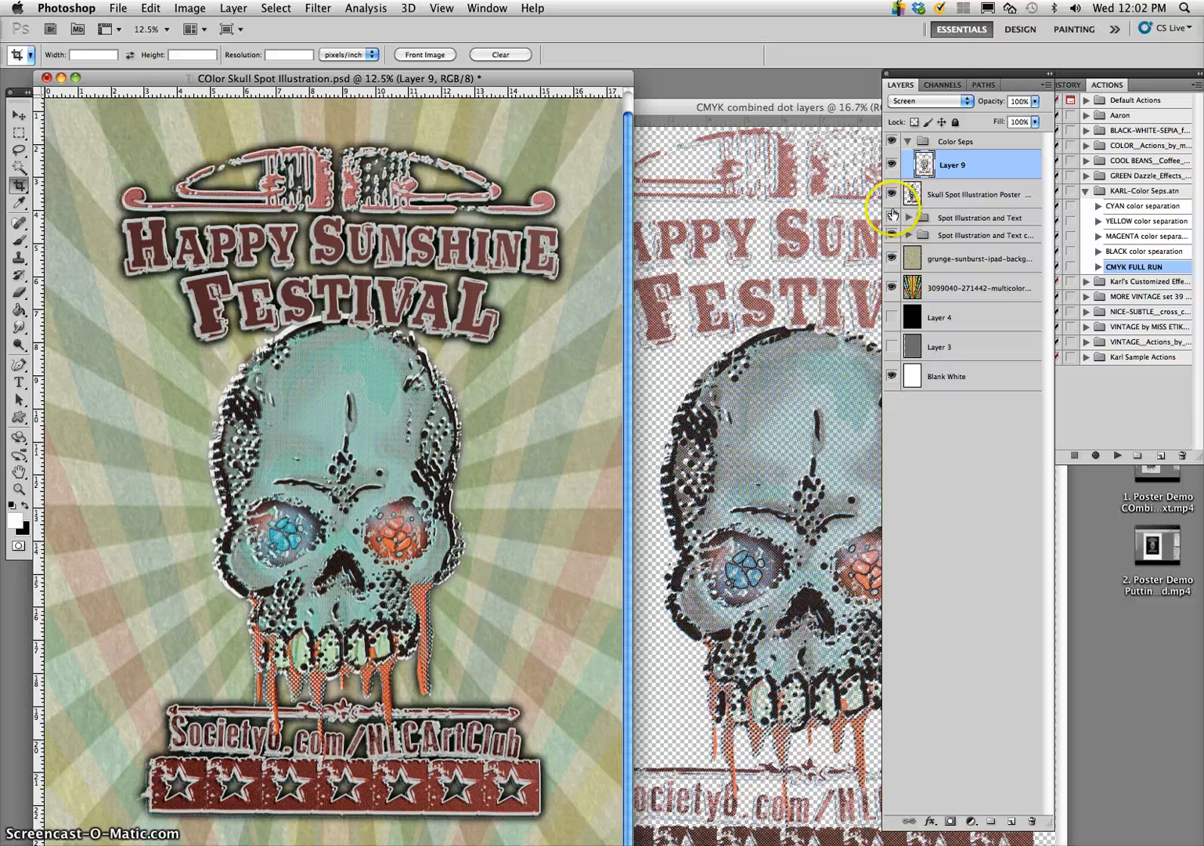
left_click(1066, 84)
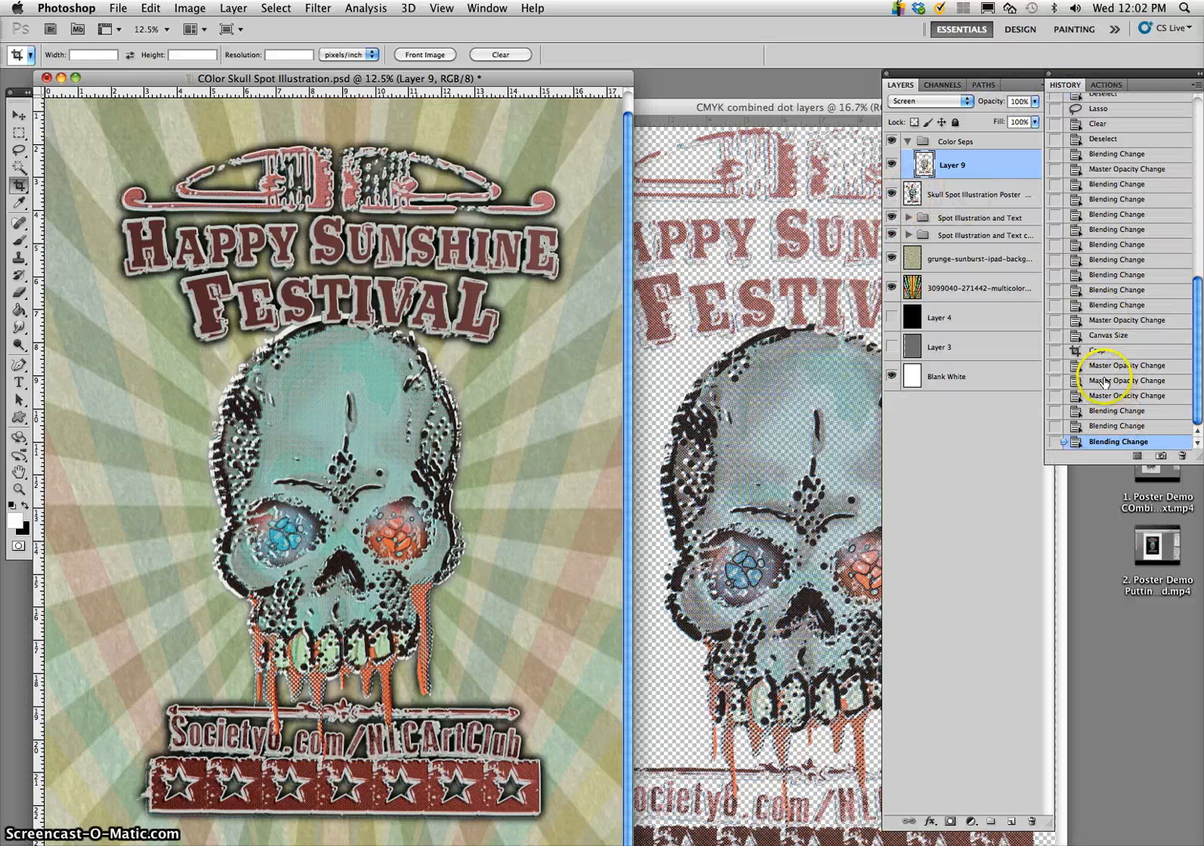
left_click(1101, 352)
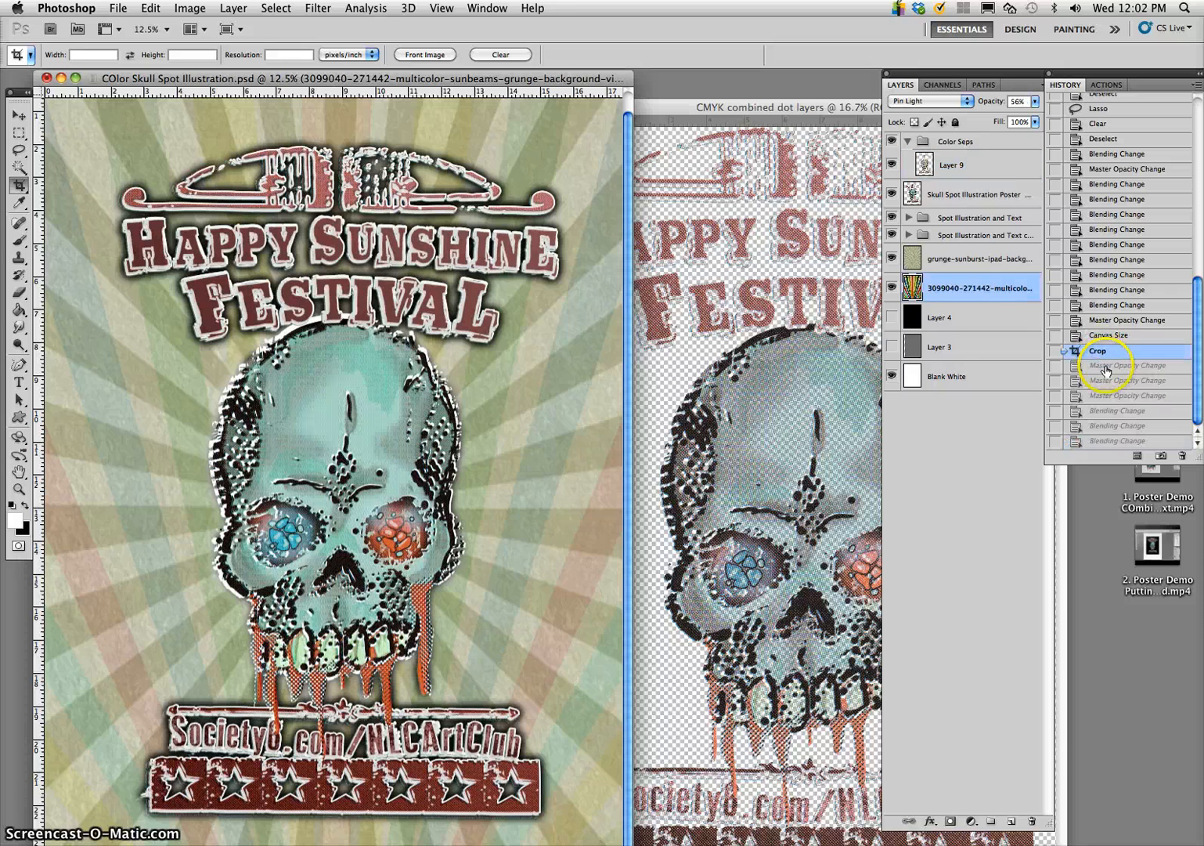
left_click(1105, 366)
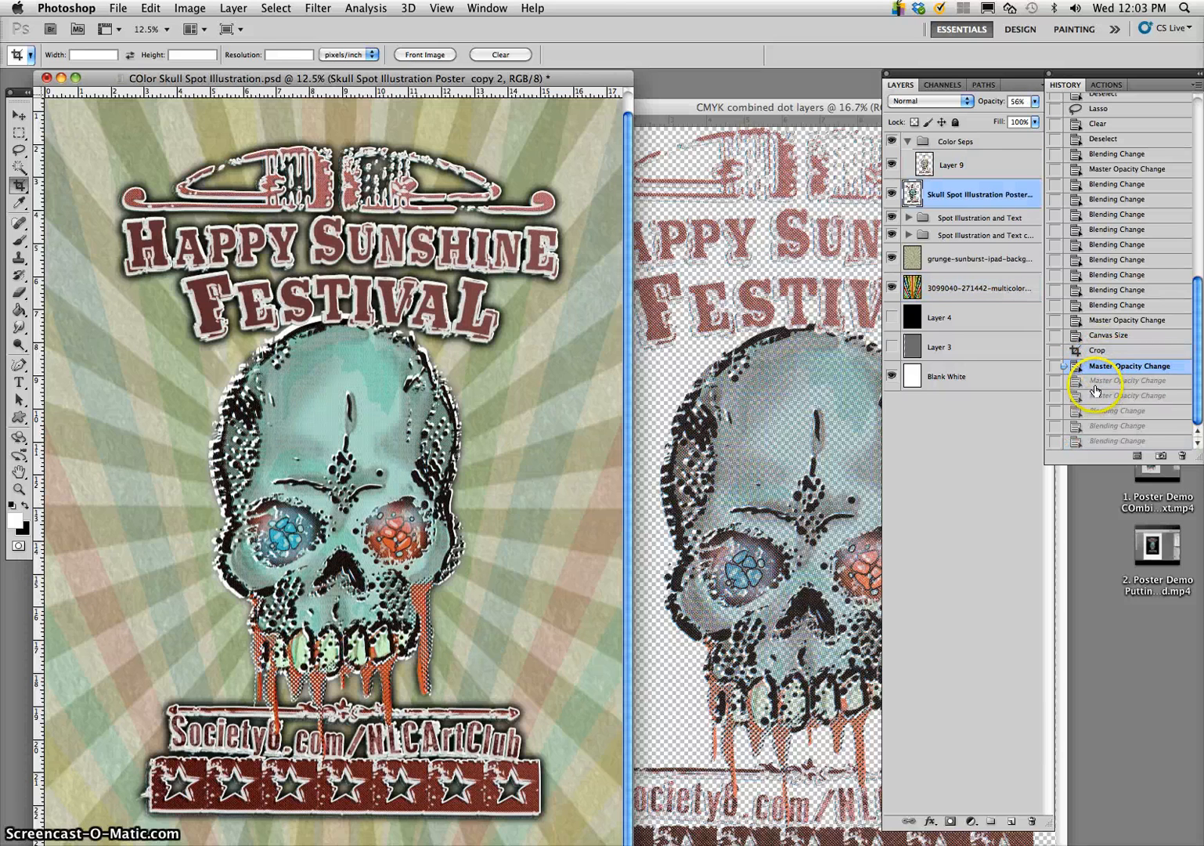
left_click(1097, 381)
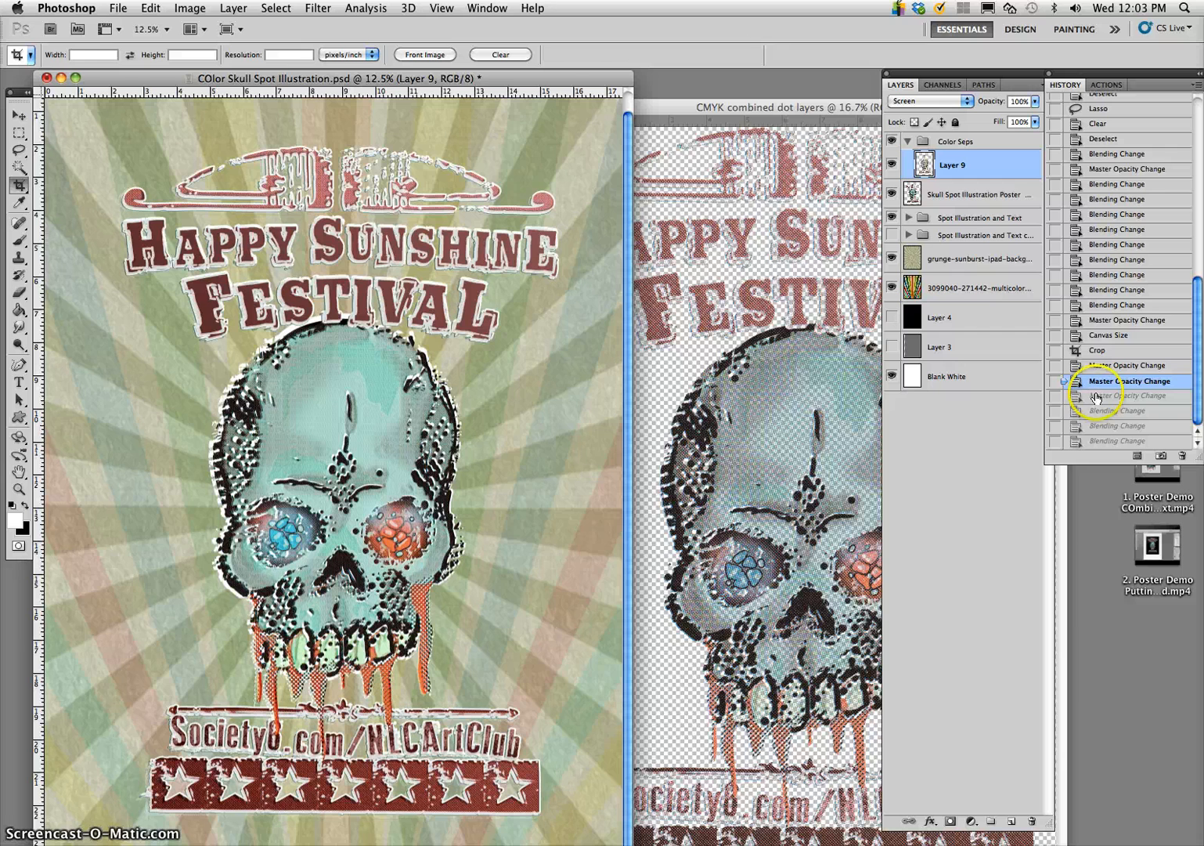
left_click(1097, 396)
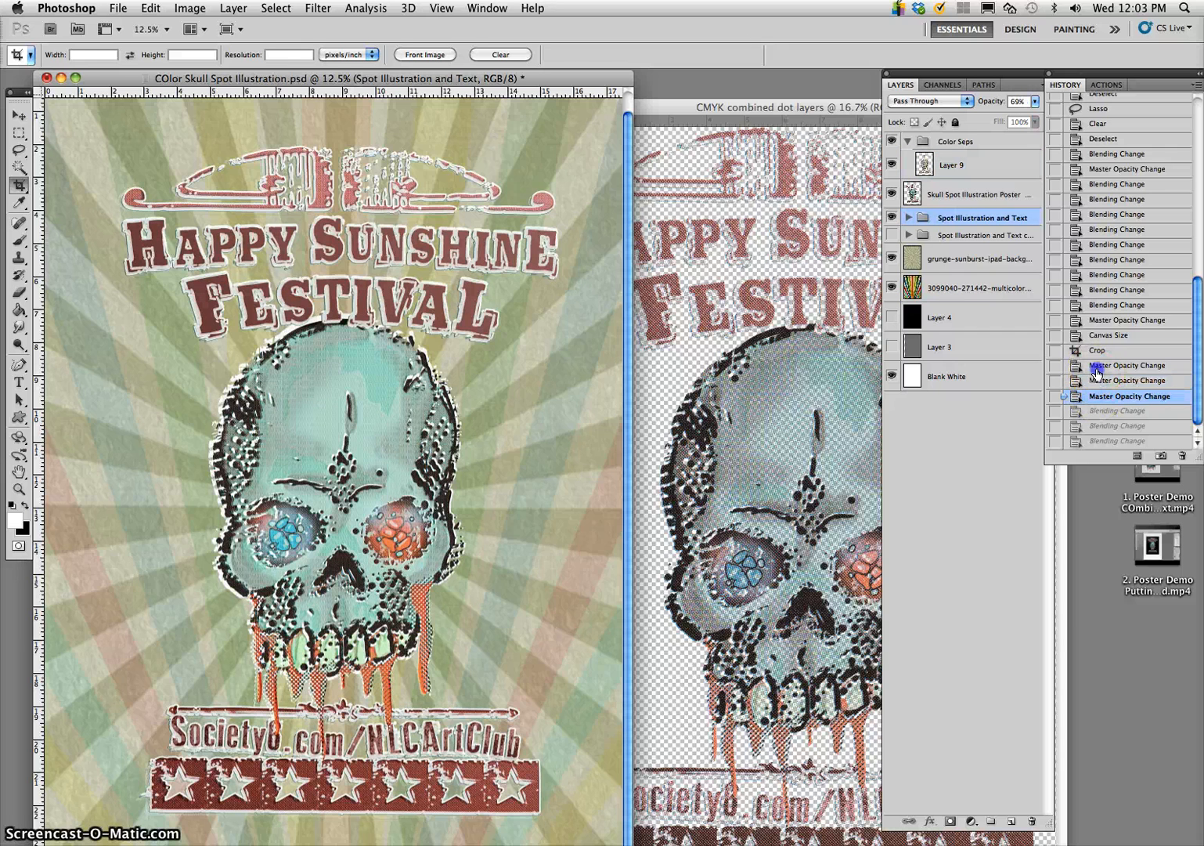
left_click(1097, 370)
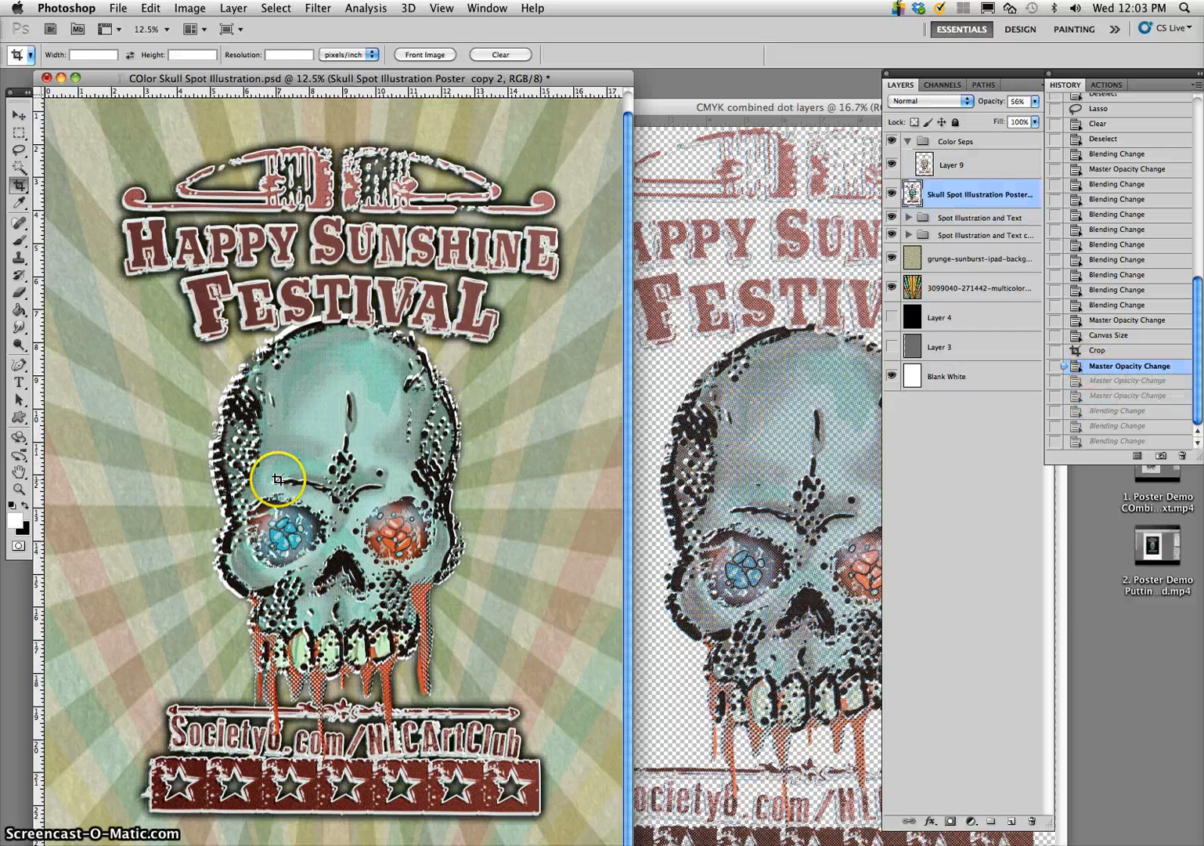
key("super+equal")
key("super+equal")
key("super+equal")
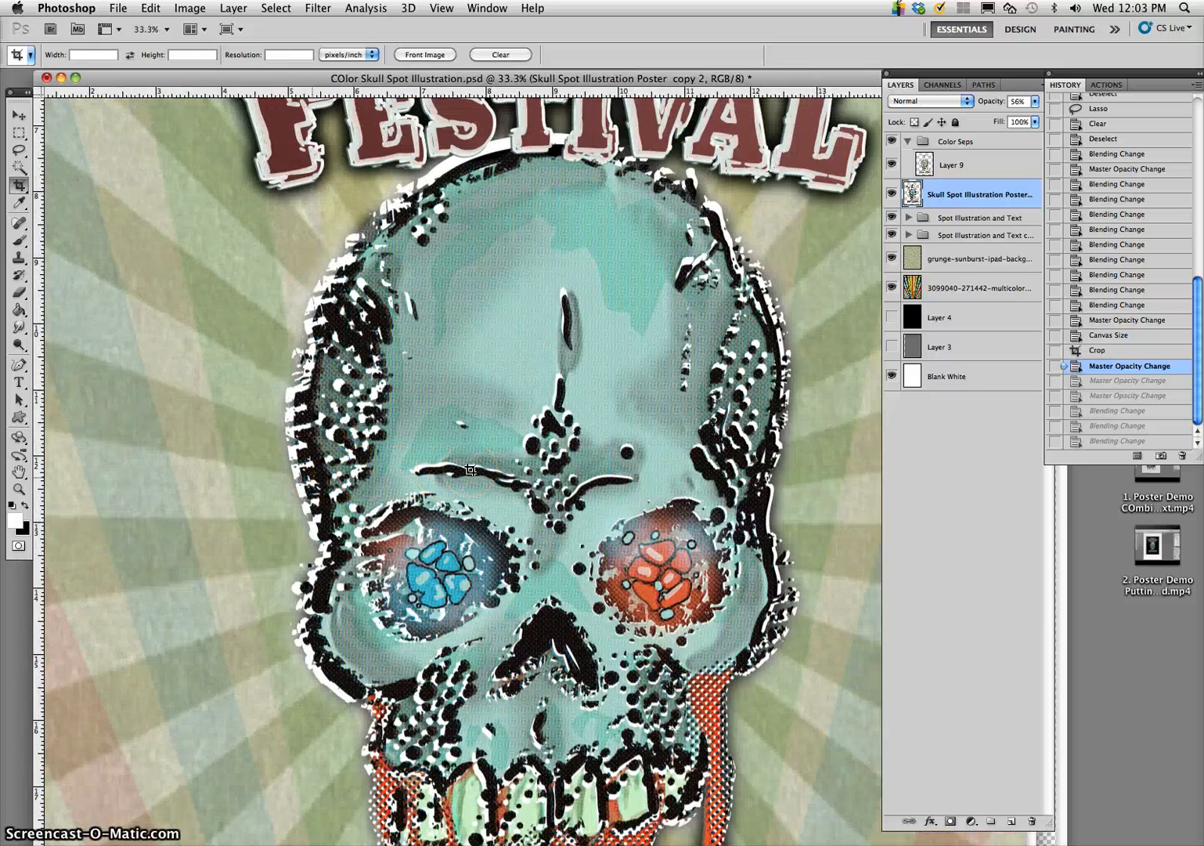
key("super+minus")
key("super+minus")
key("super+minus")
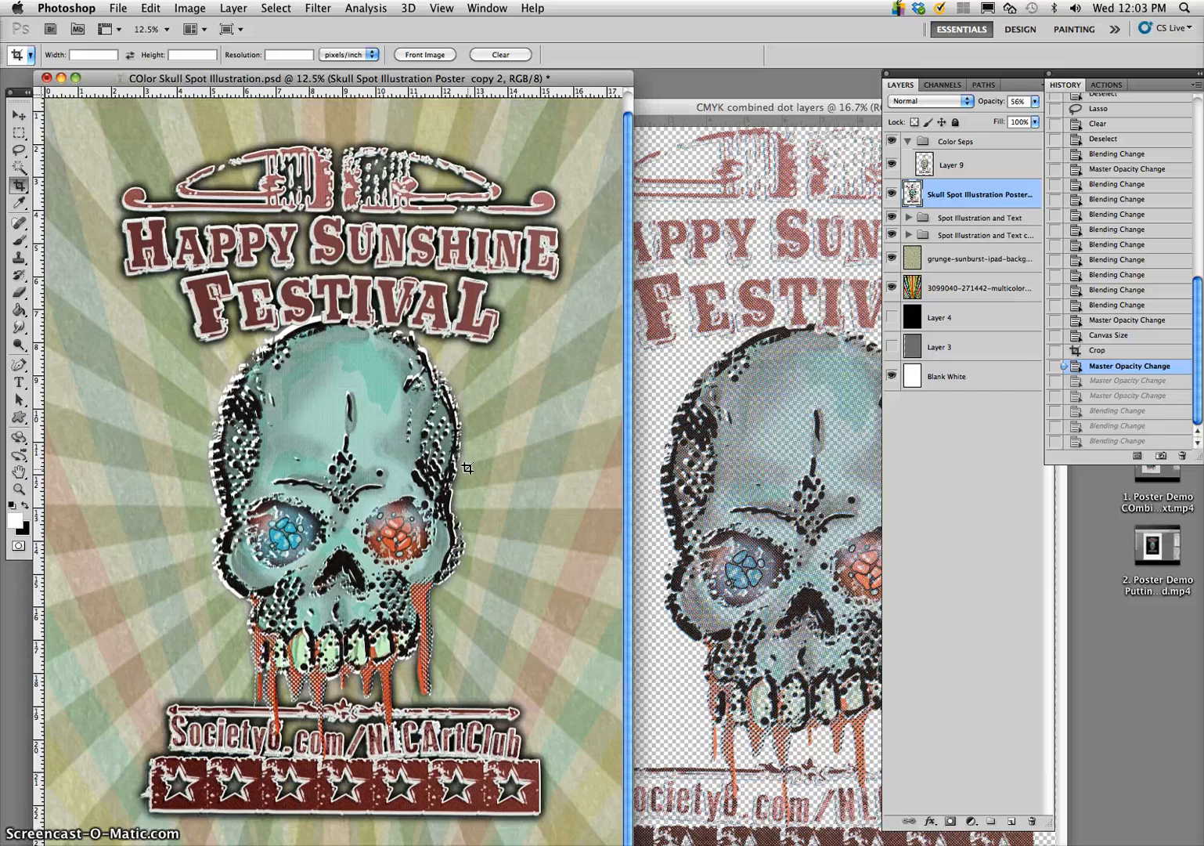
- Enlarge the poster's canvas to 19 inches wide by 27 inches high, keeping the artwork centred
key("super+minus")
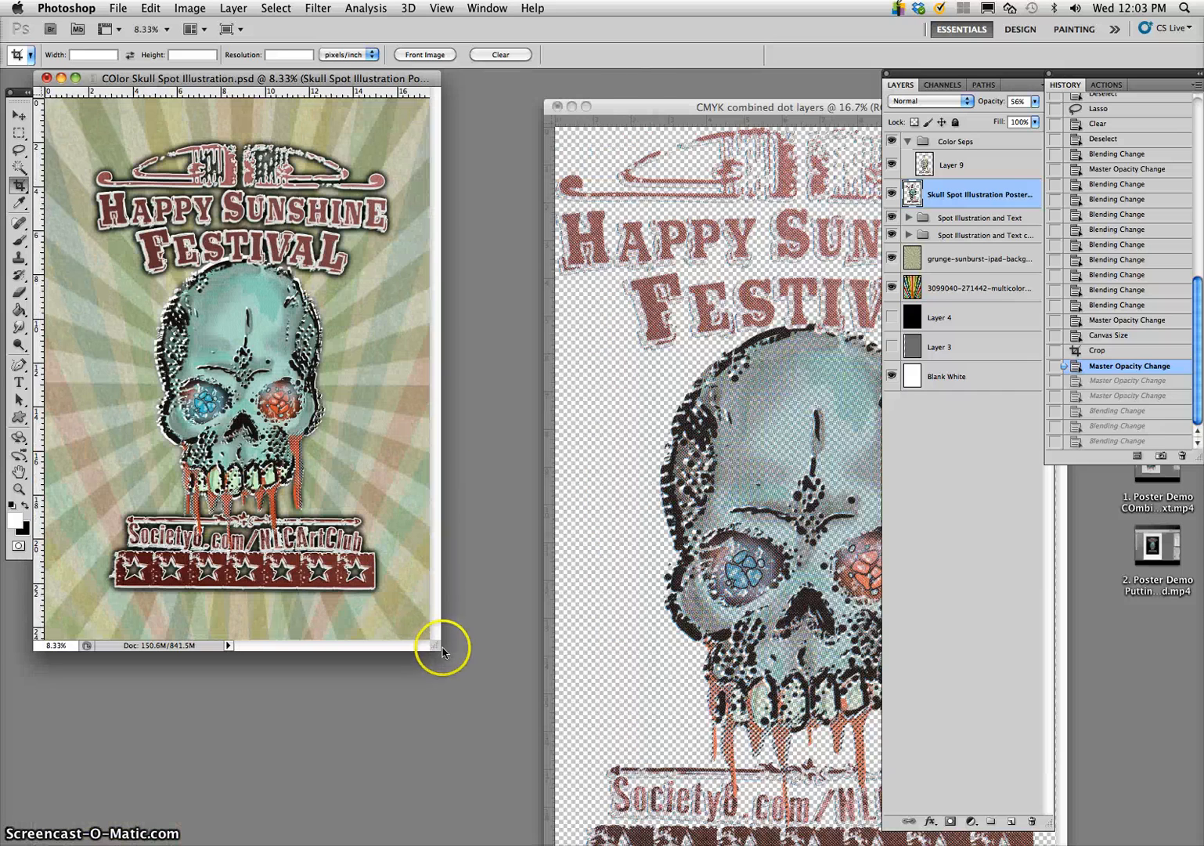
left_click_drag(443, 652, 599, 754)
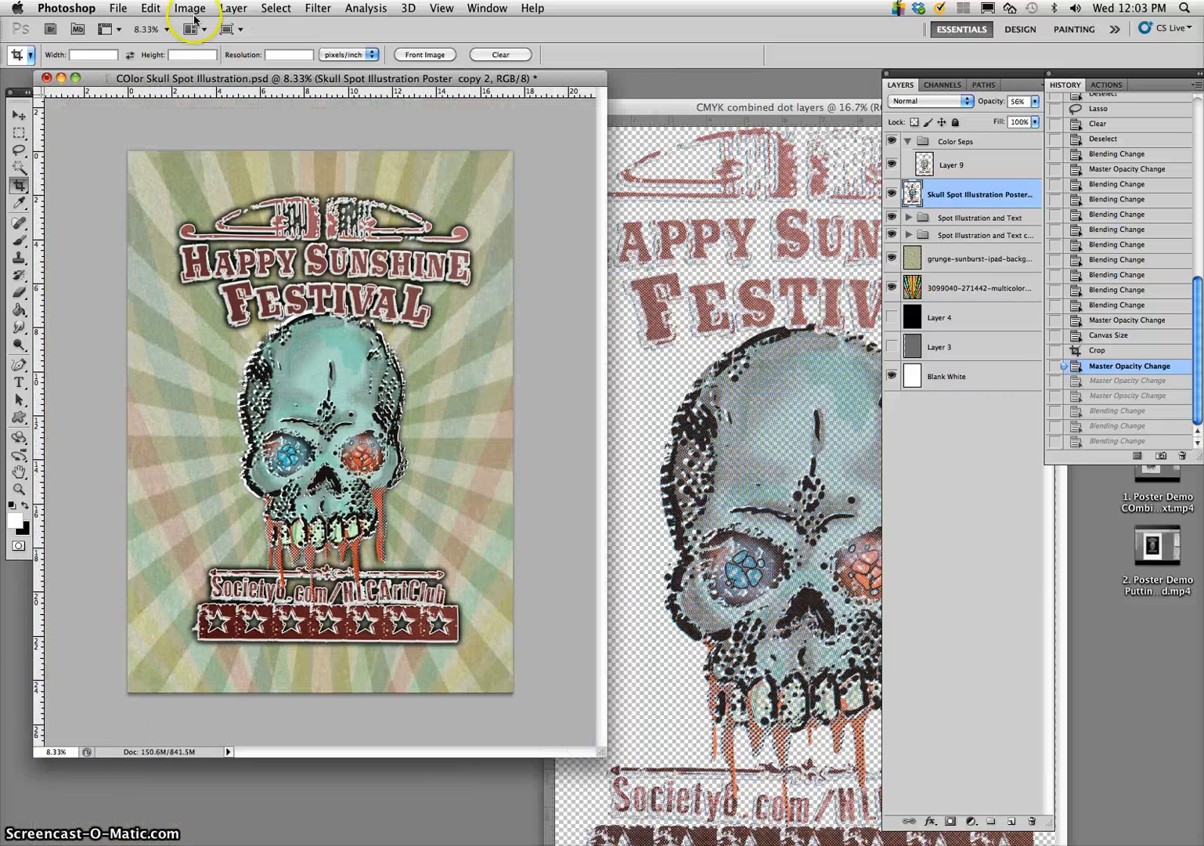
left_click(191, 9)
left_click(227, 164)
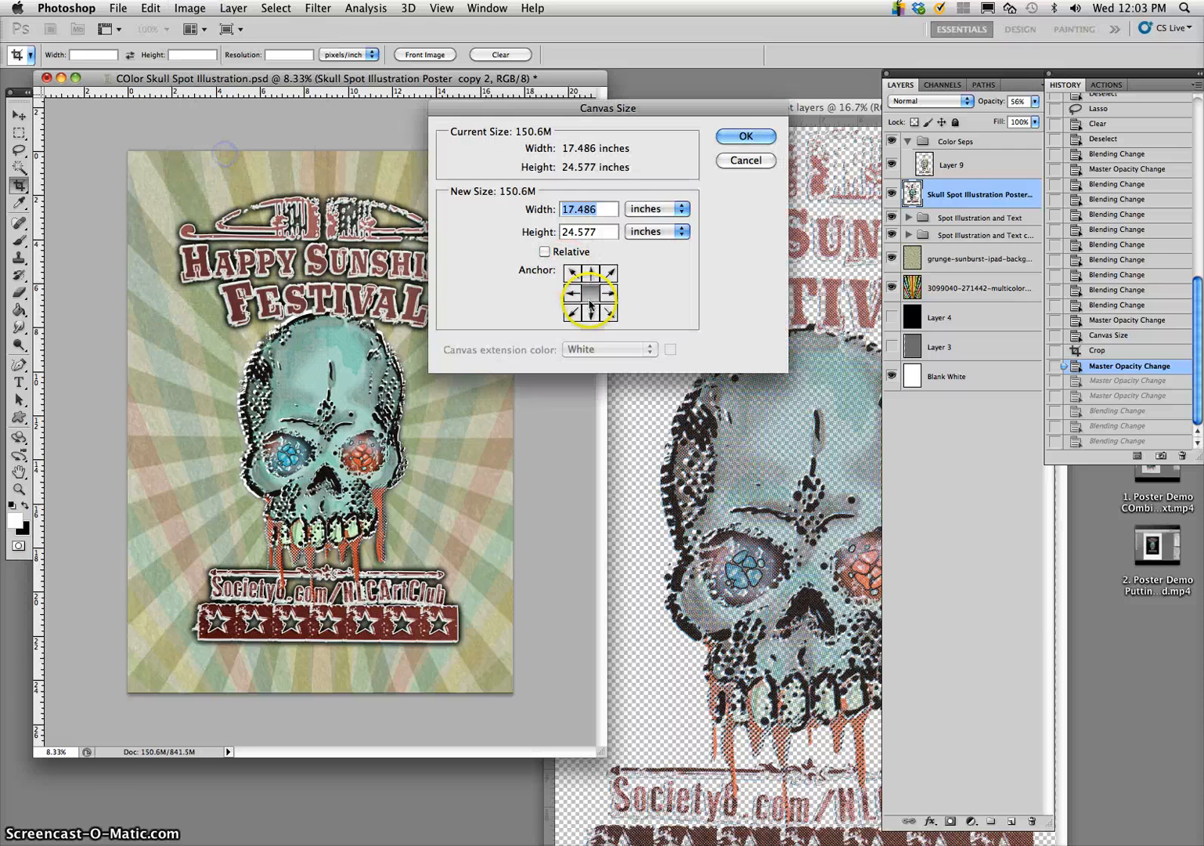
type("19")
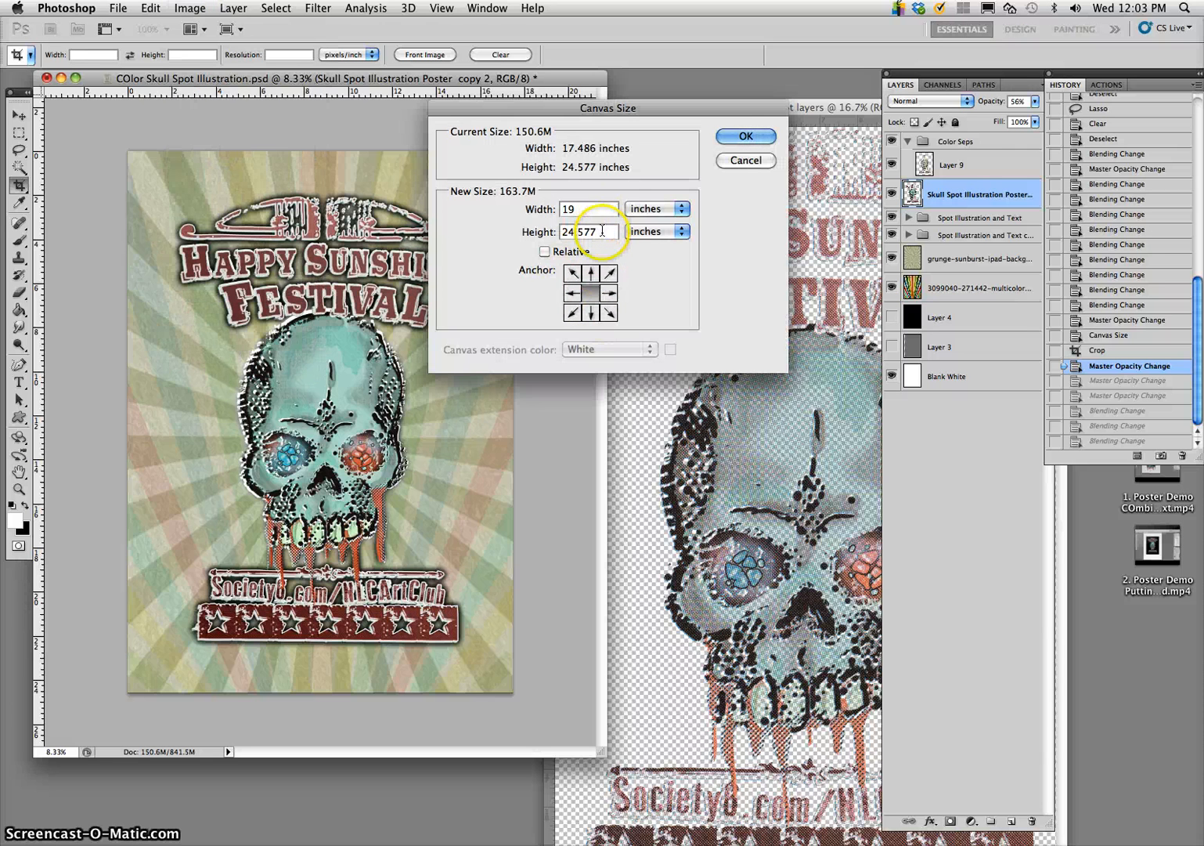
left_click_drag(613, 233, 555, 240)
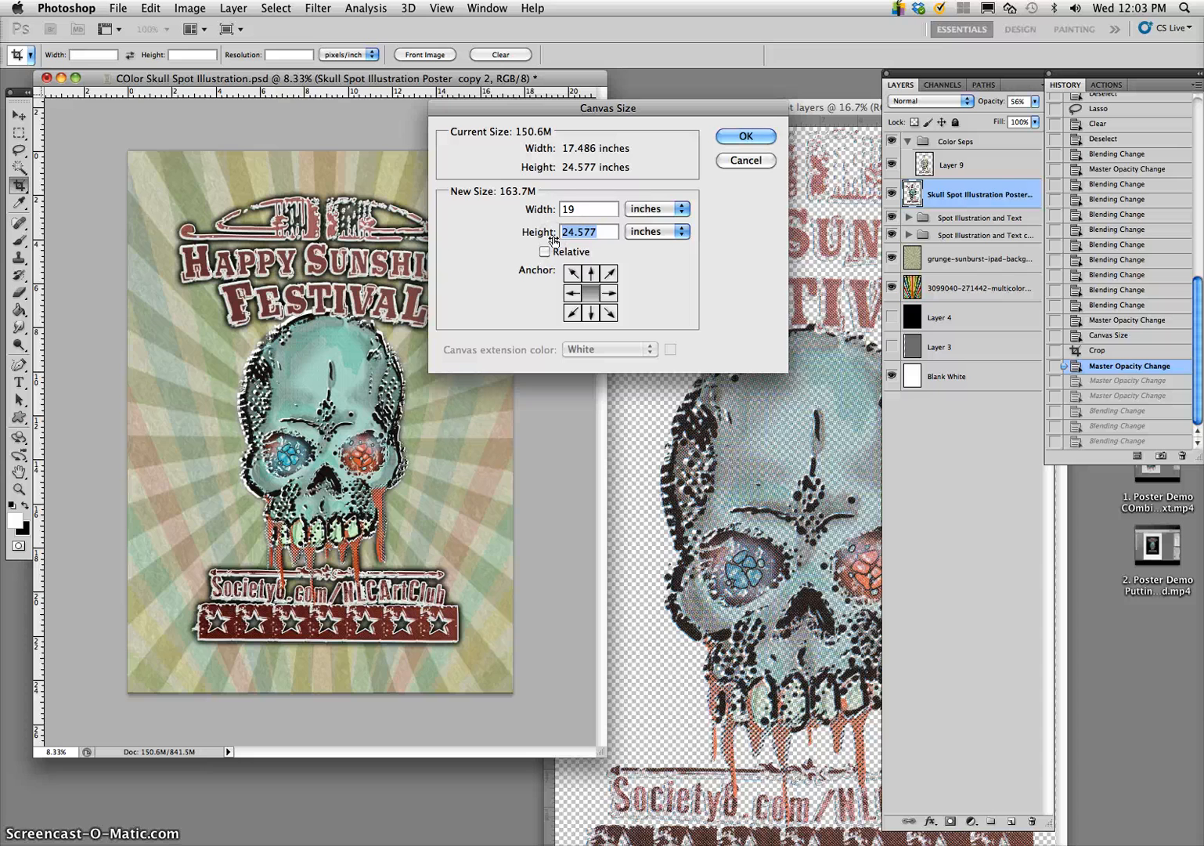
type("27")
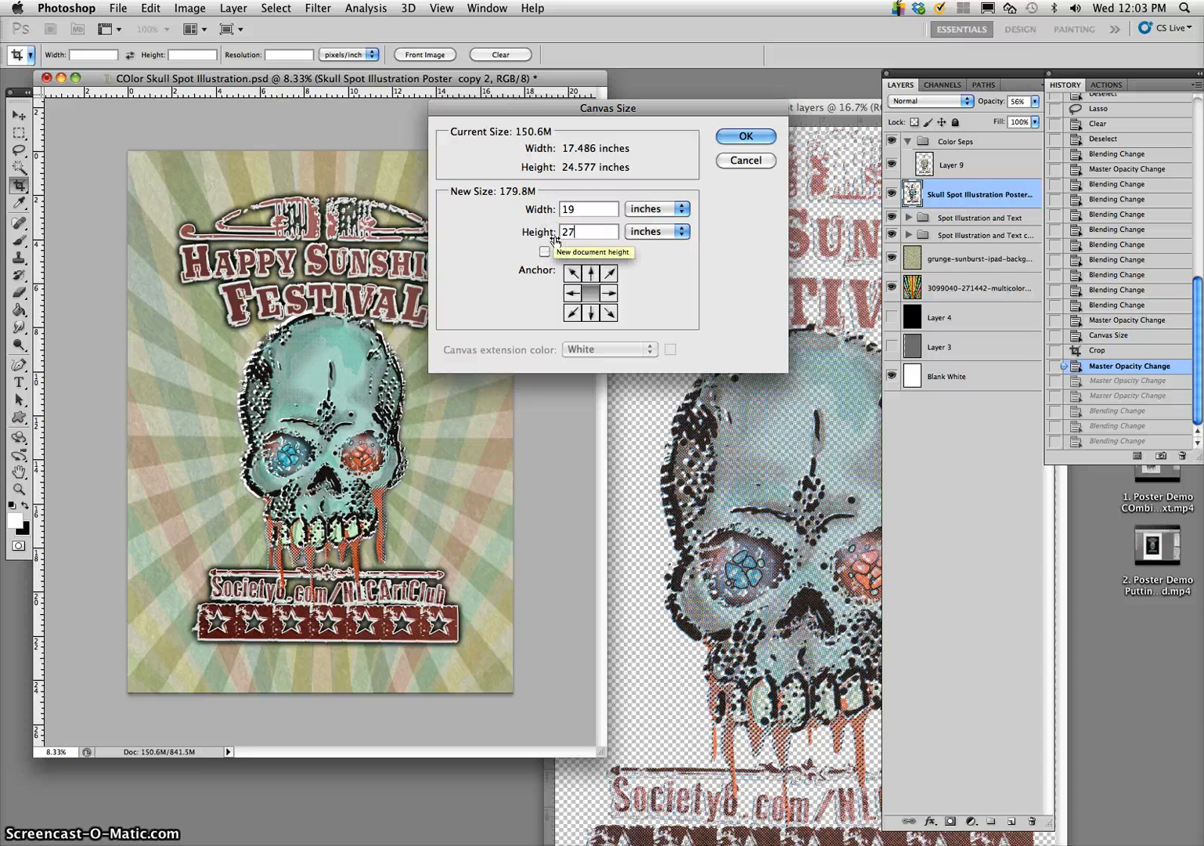
left_click(746, 136)
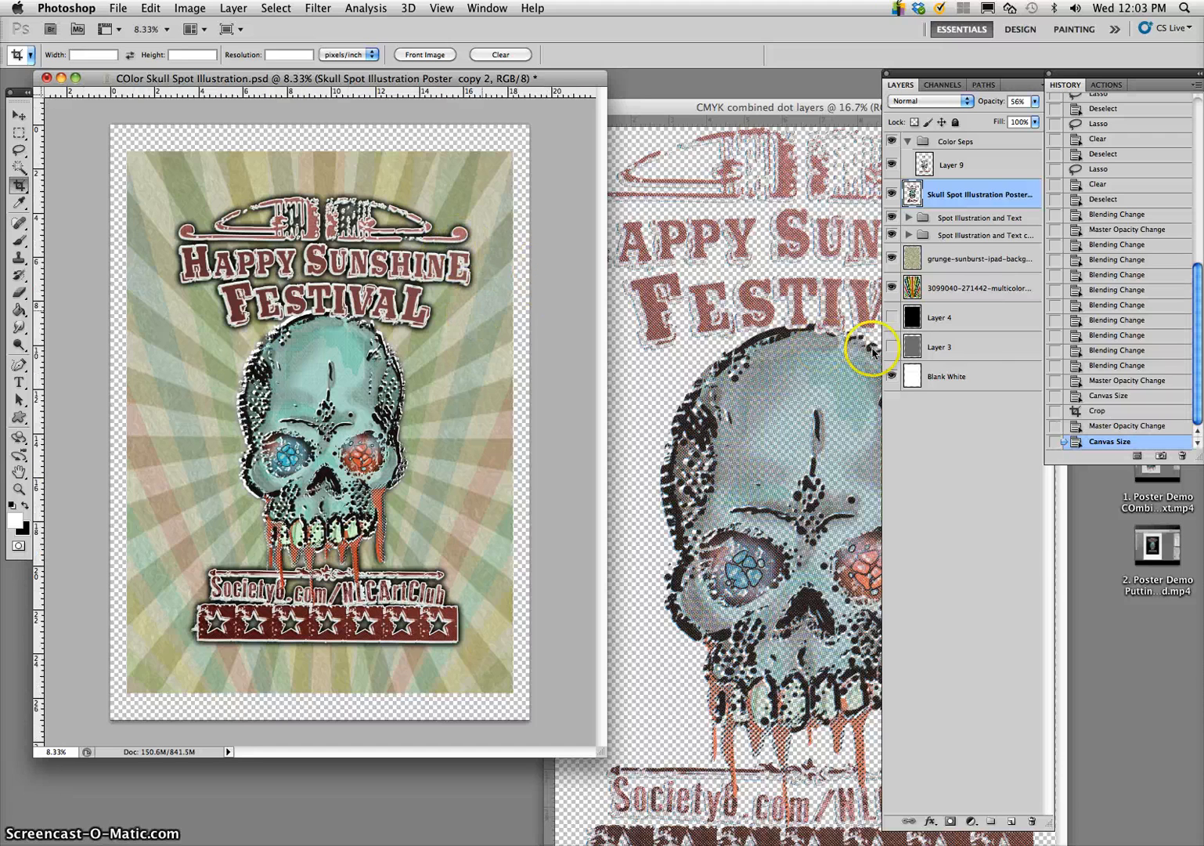
- Fill the Blank White layer with white at 100% opacity to cover the extended border, and save the document
left_click(938, 379)
left_click(151, 8)
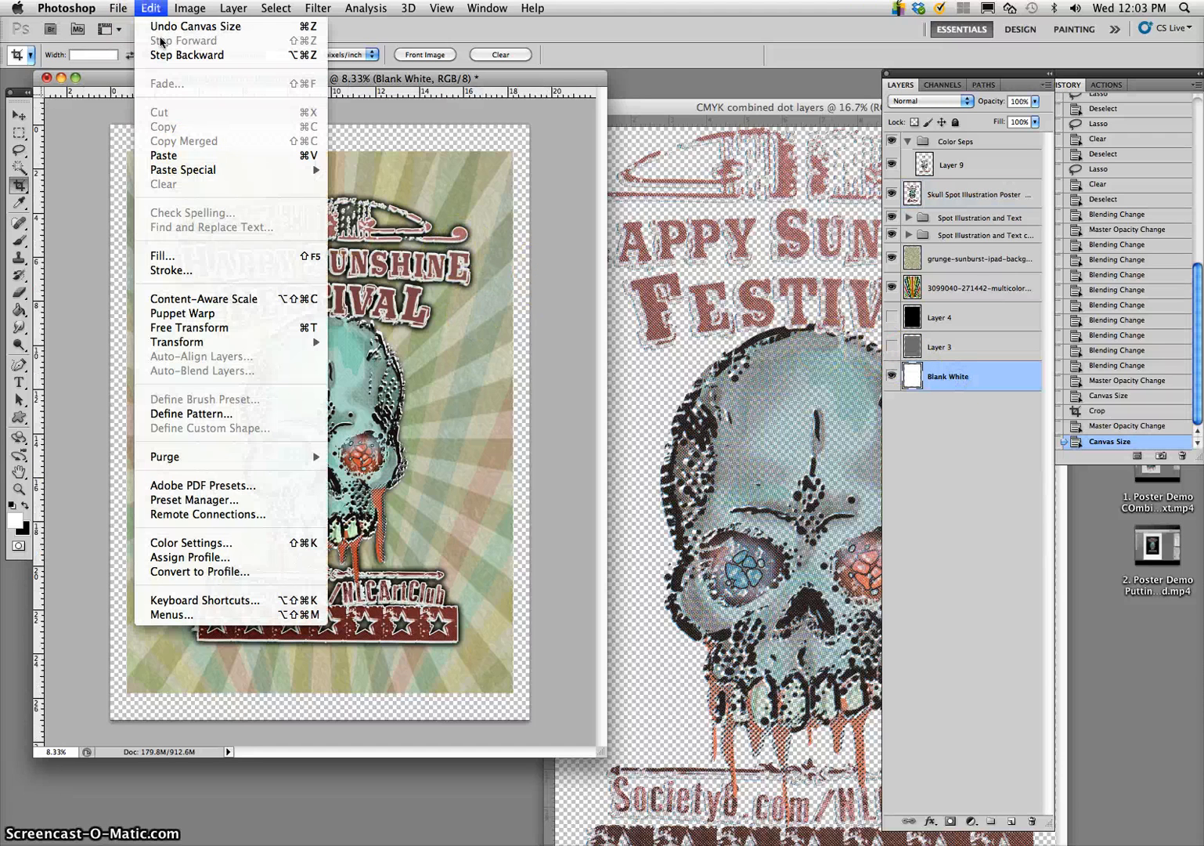
left_click(195, 265)
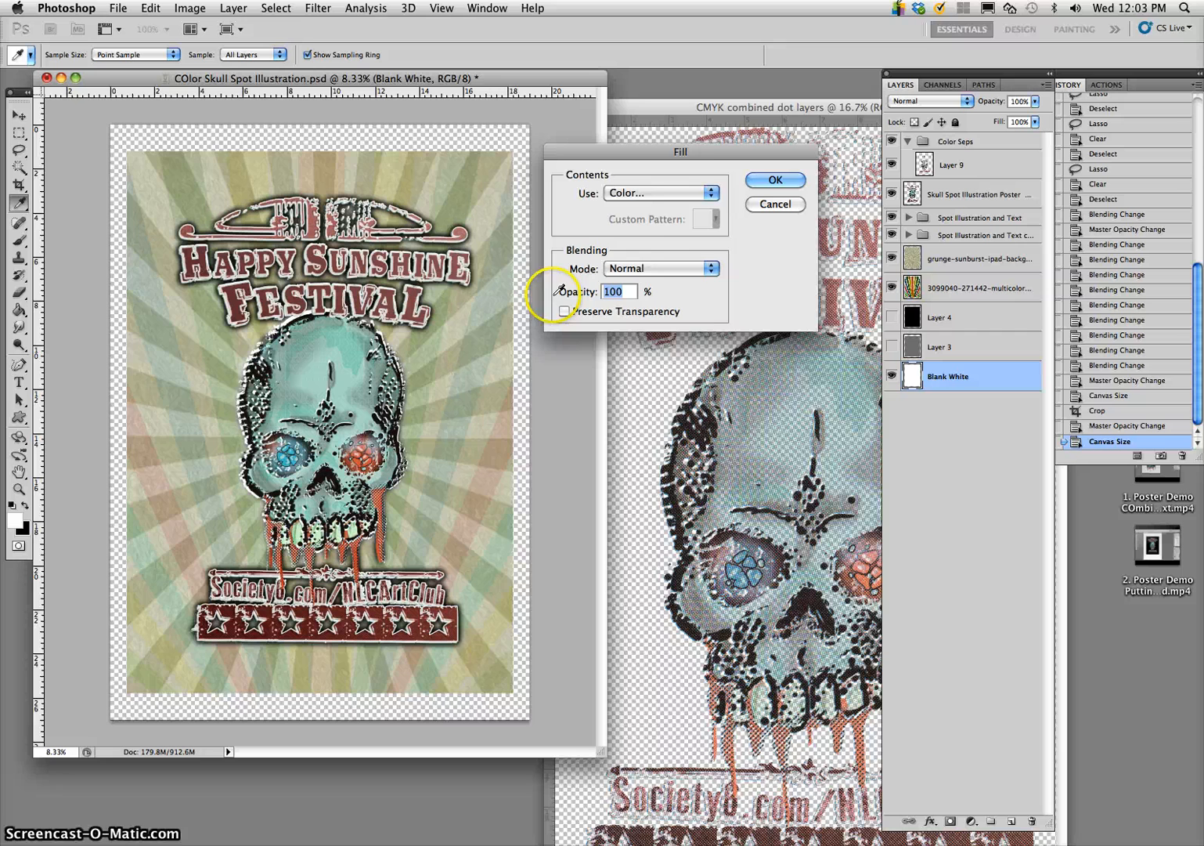
left_click(653, 193)
left_click(644, 293)
left_click(774, 180)
key("c")
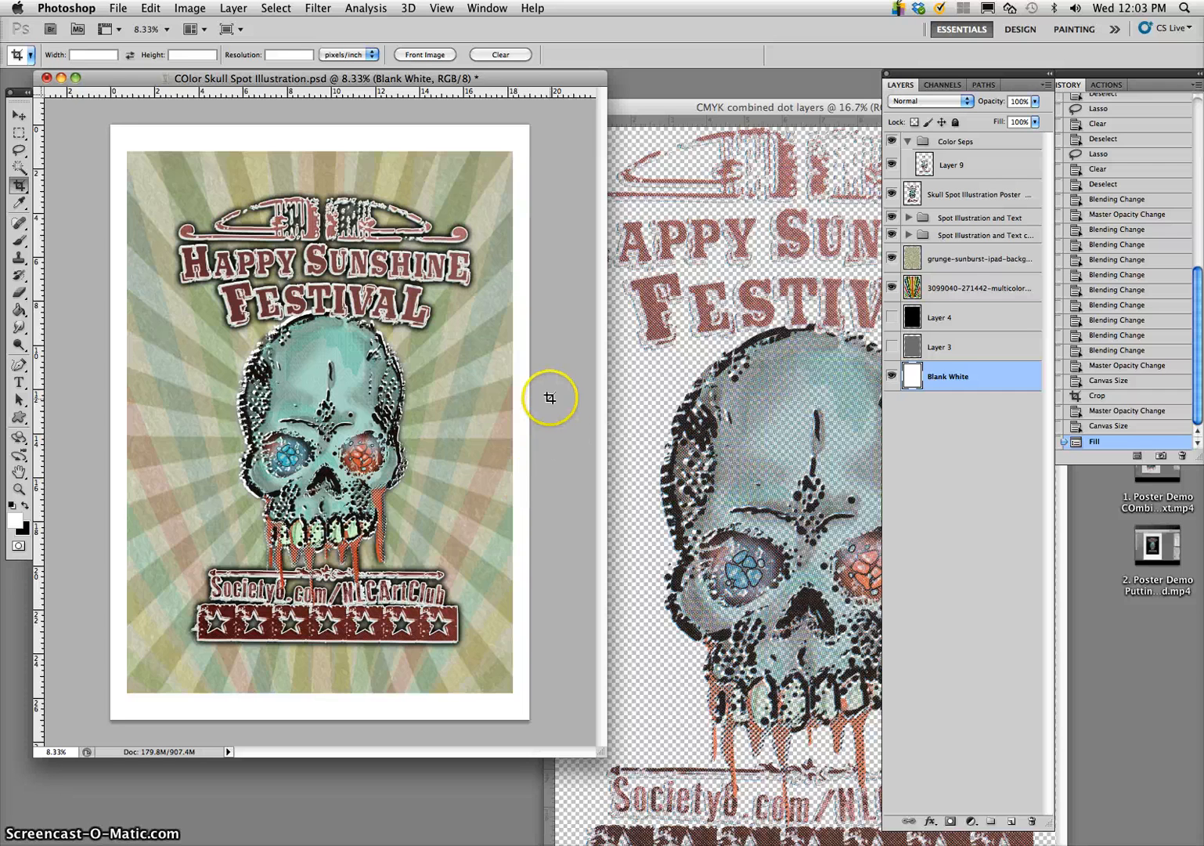
left_click(117, 8)
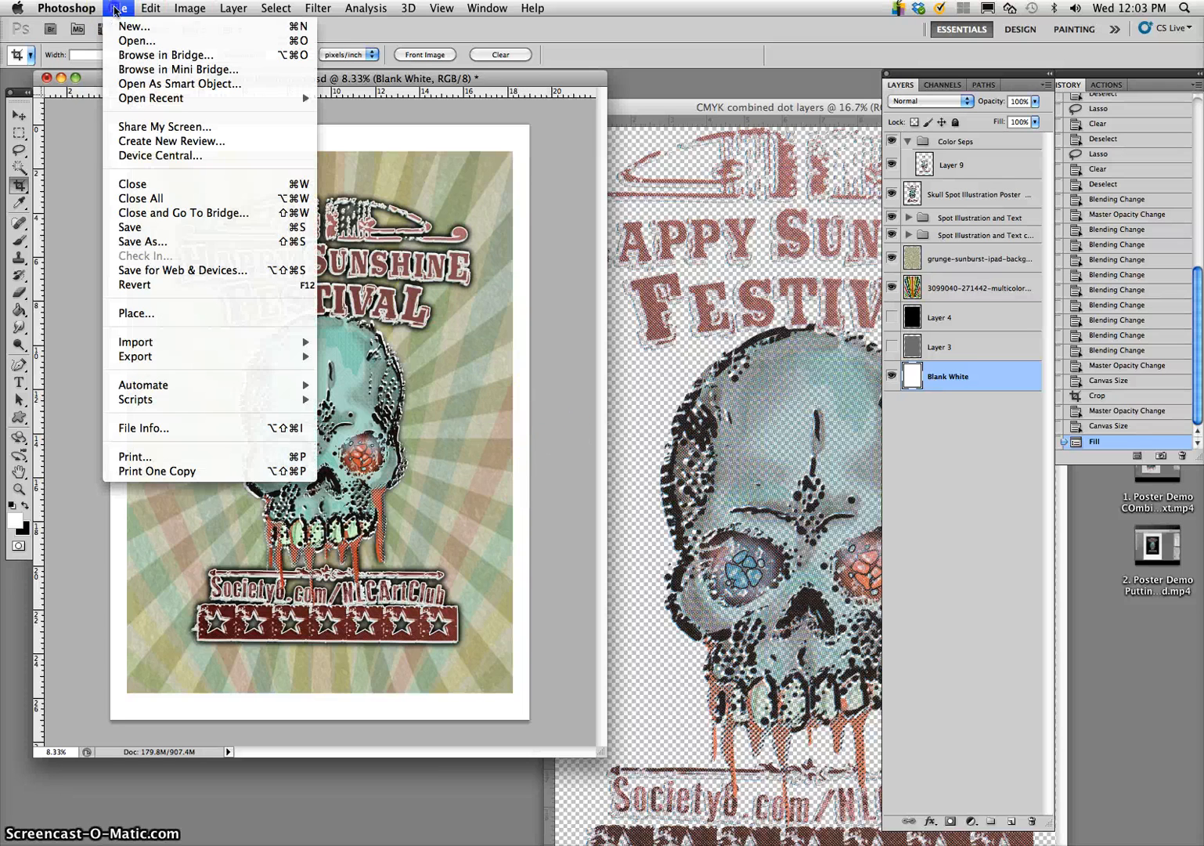
left_click(155, 231)
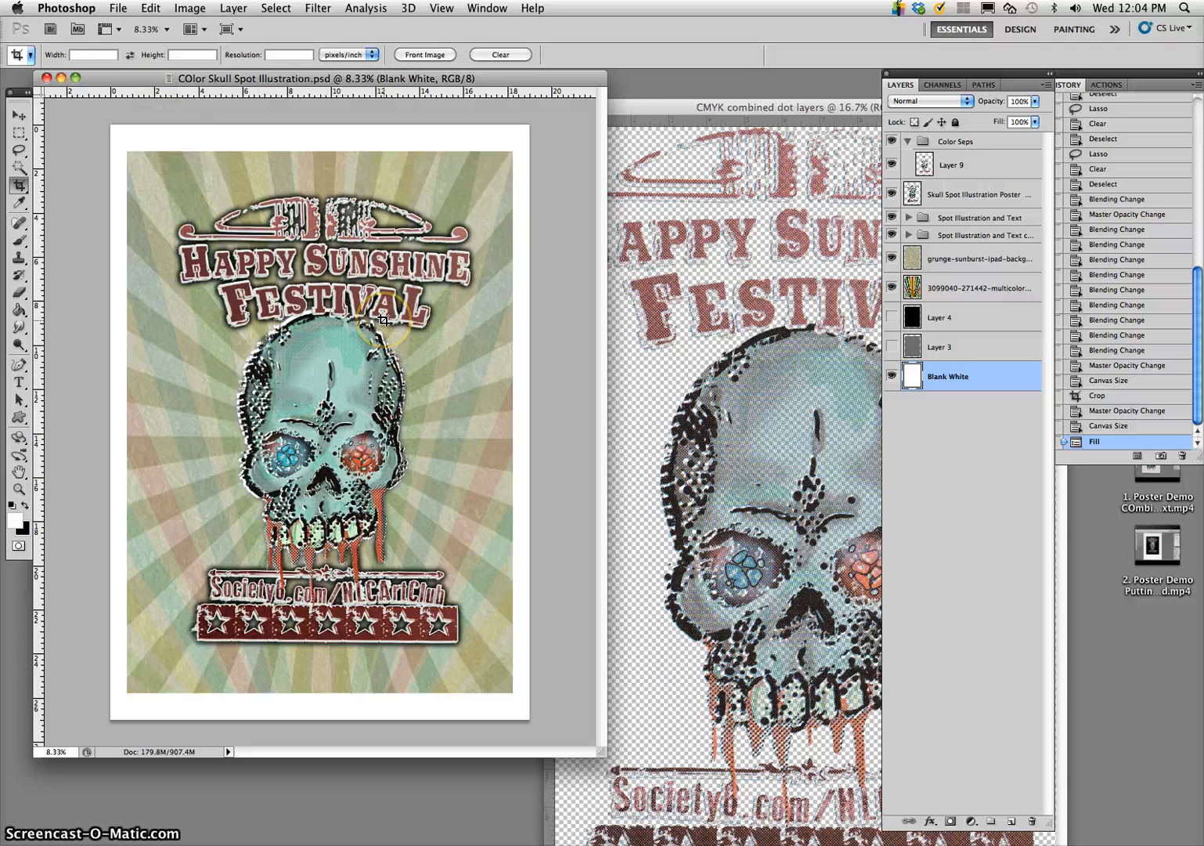
- Save a JPEG copy of the poster to the Desktop at Medium quality 6 with the Baseline ("Standard") format option
left_click(119, 9)
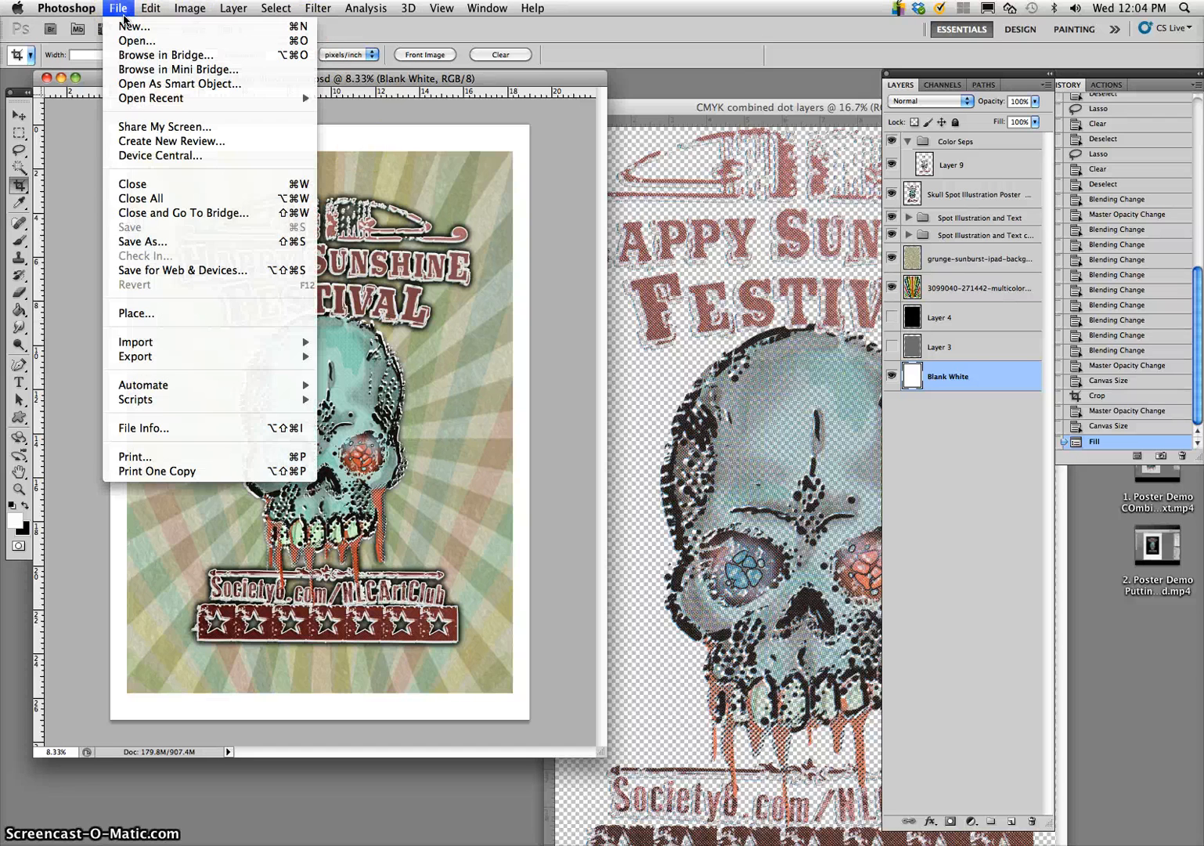
left_click(451, 256)
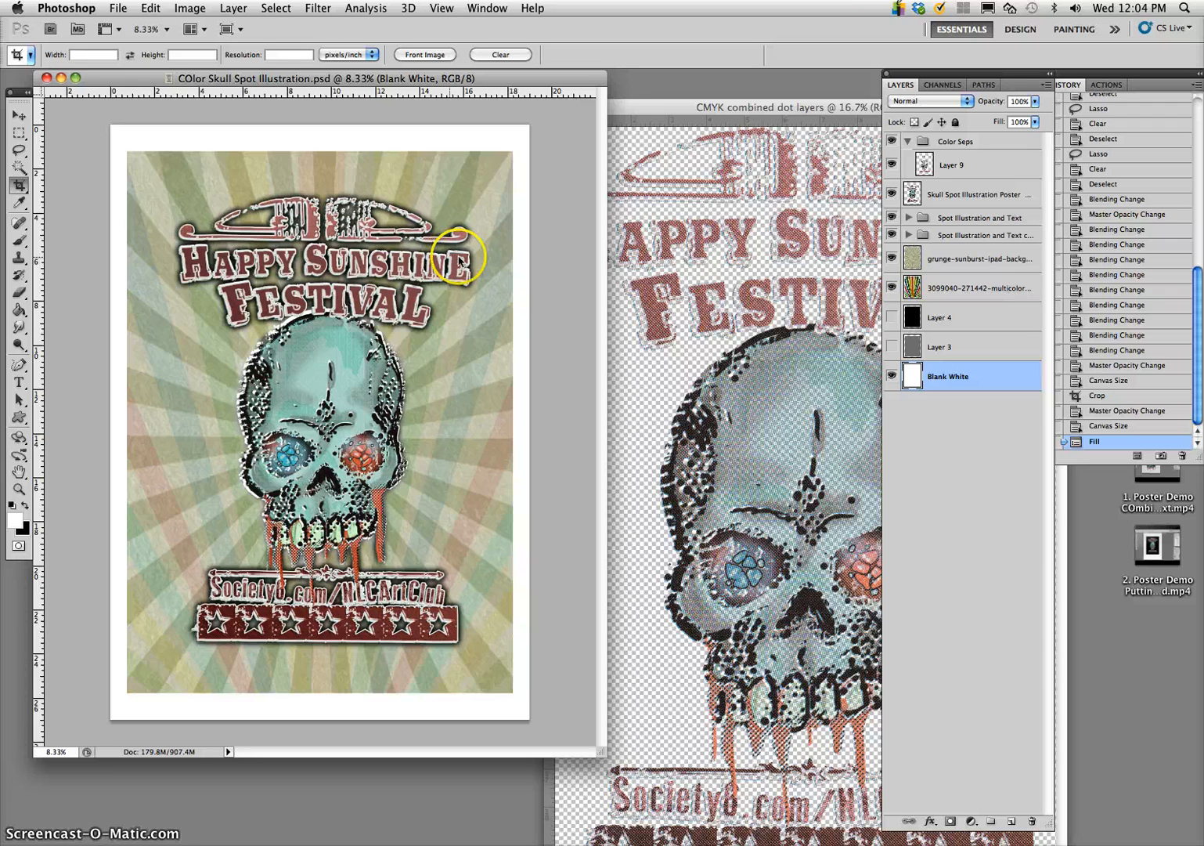
left_click(575, 276)
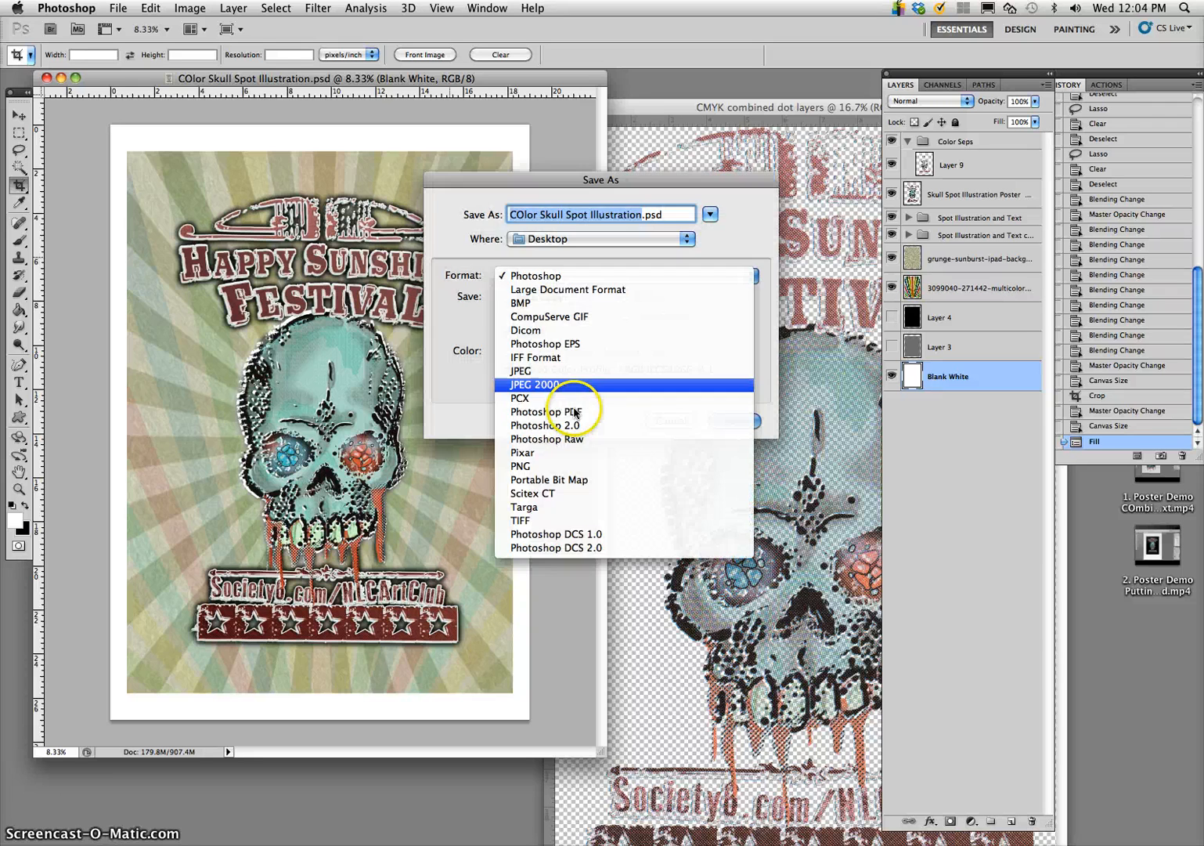
left_click(556, 373)
left_click(722, 413)
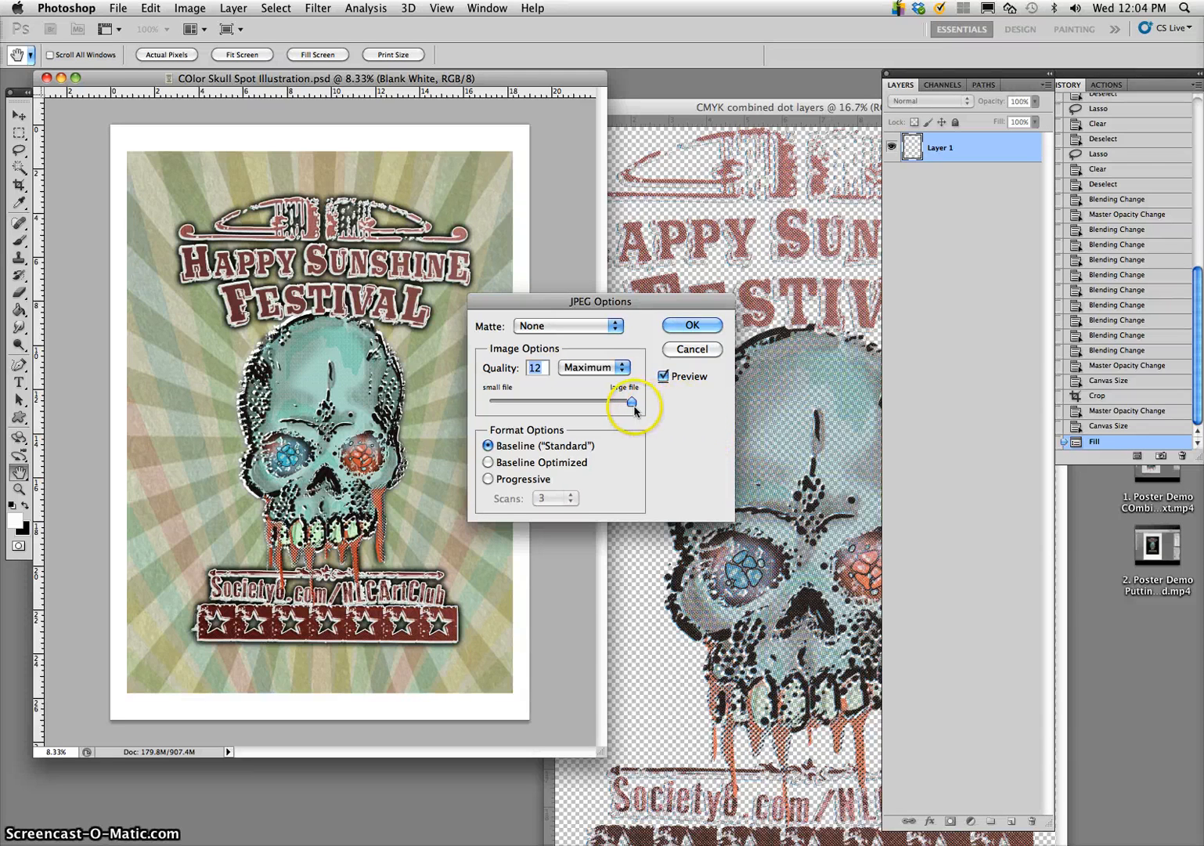
left_click_drag(633, 406, 611, 404)
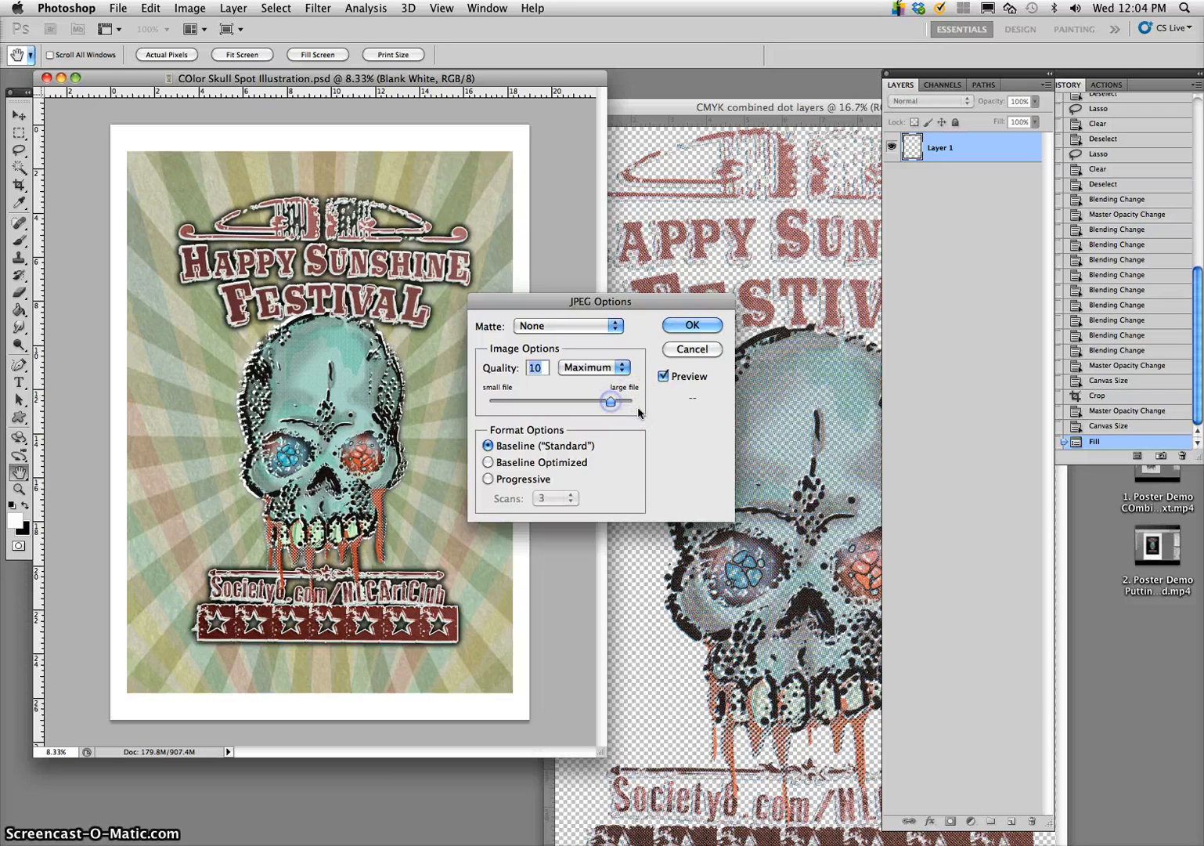
left_click_drag(612, 402, 564, 403)
left_click(699, 412)
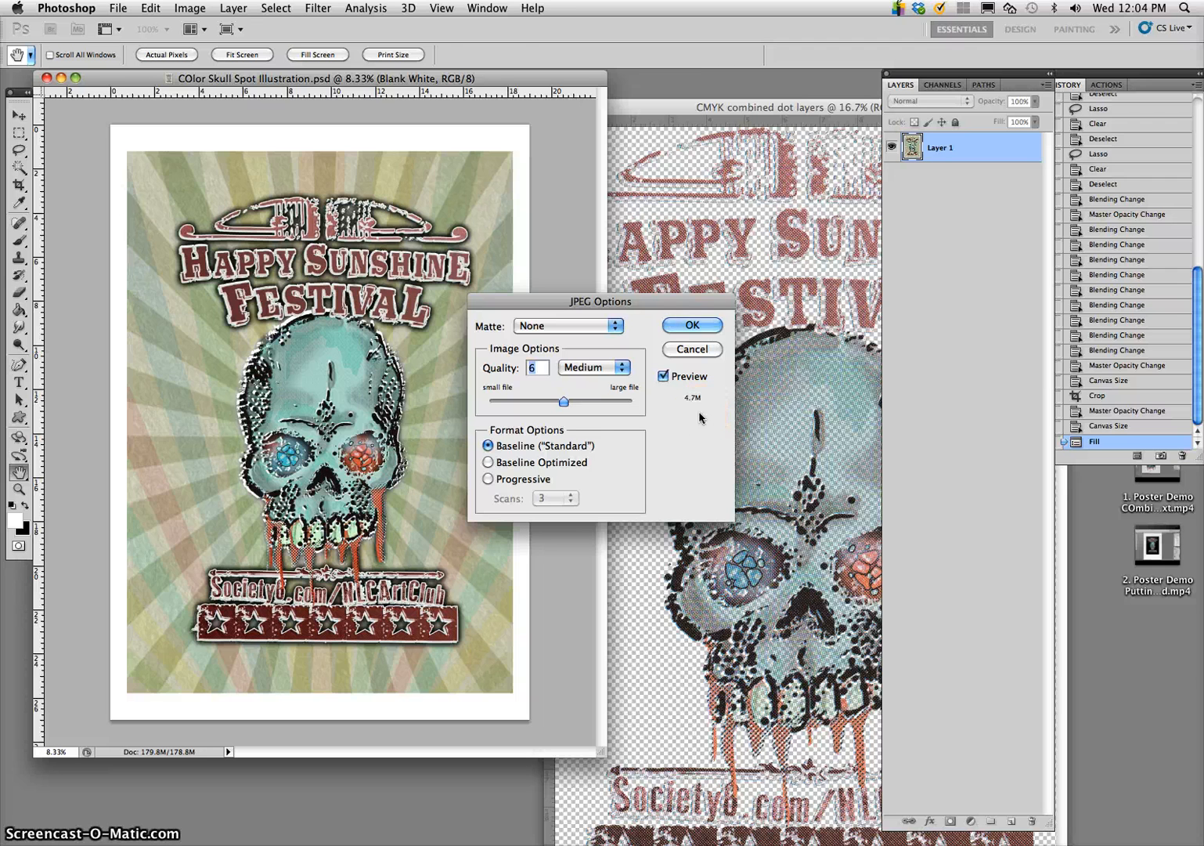
left_click(701, 399)
left_click(692, 324)
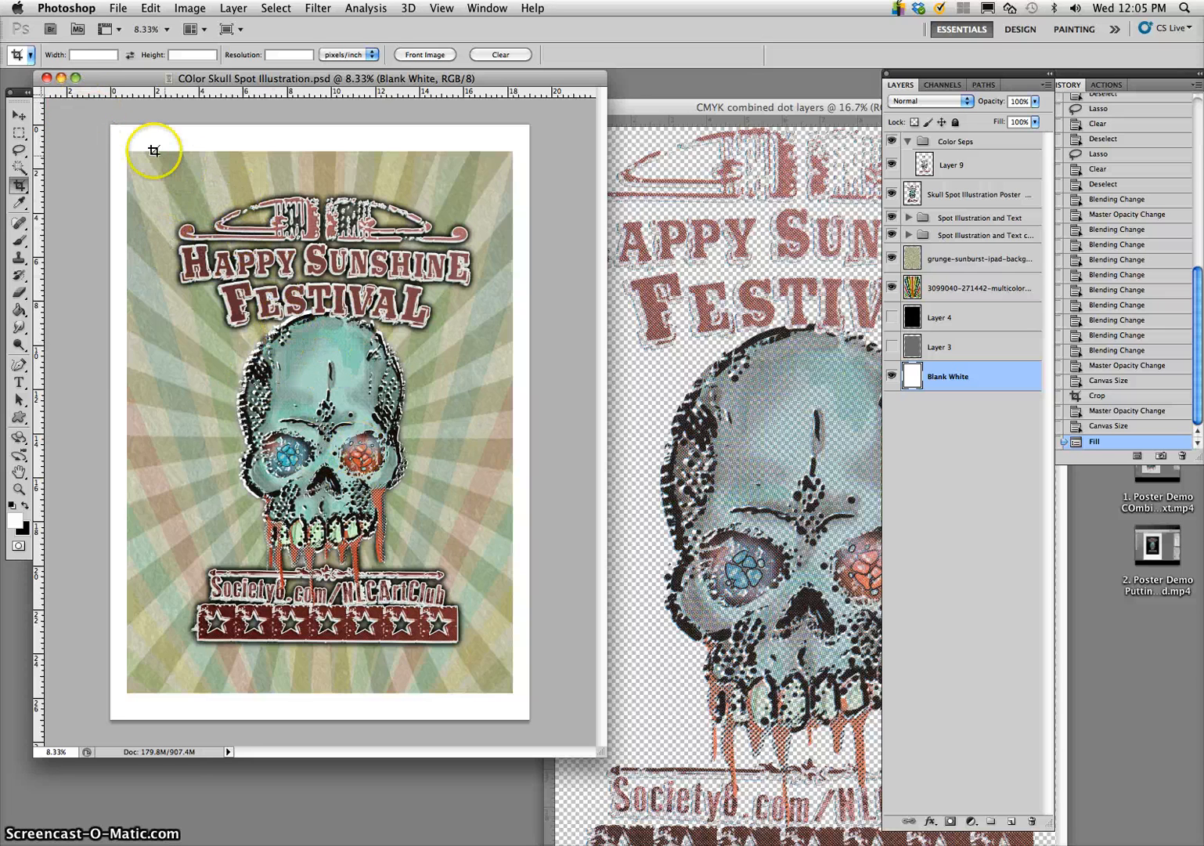
- Close the poster document and the CMYK combined dot layers document
left_click(47, 77)
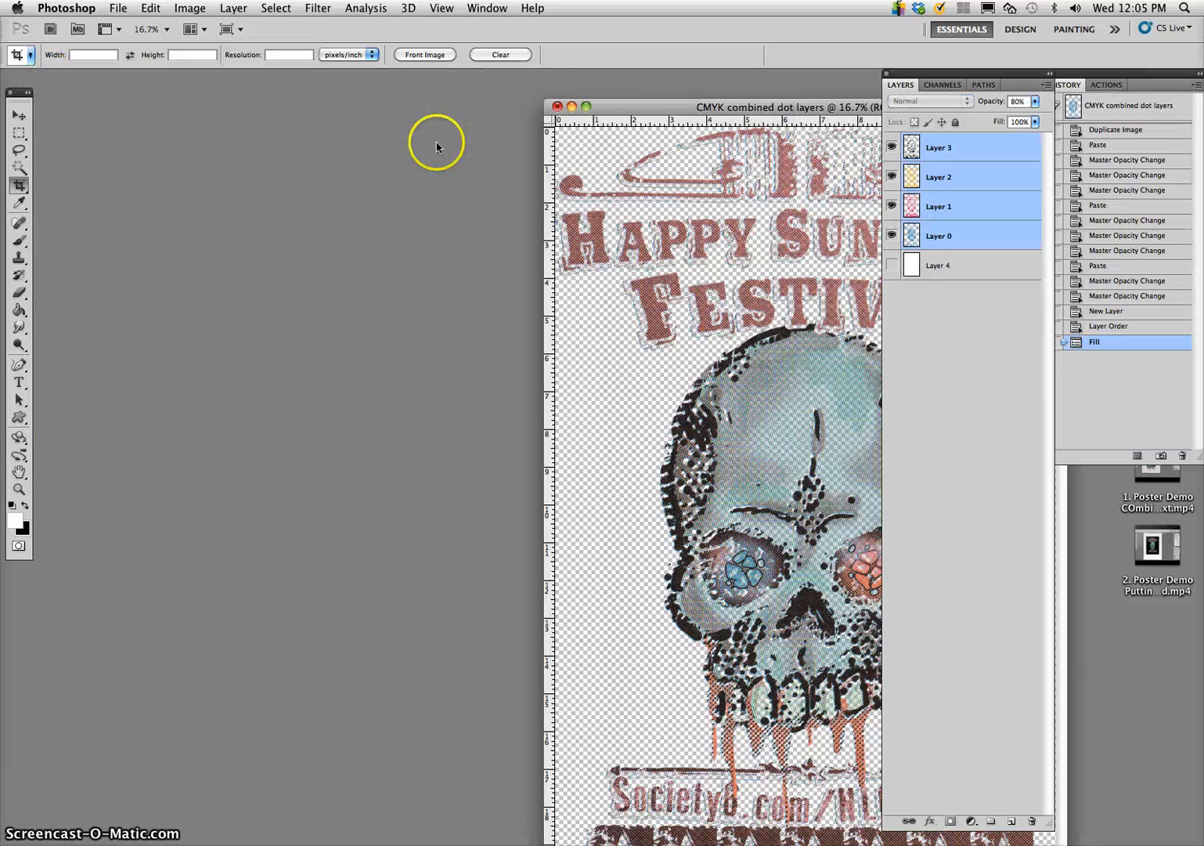
left_click_drag(607, 106, 373, 81)
left_click(318, 80)
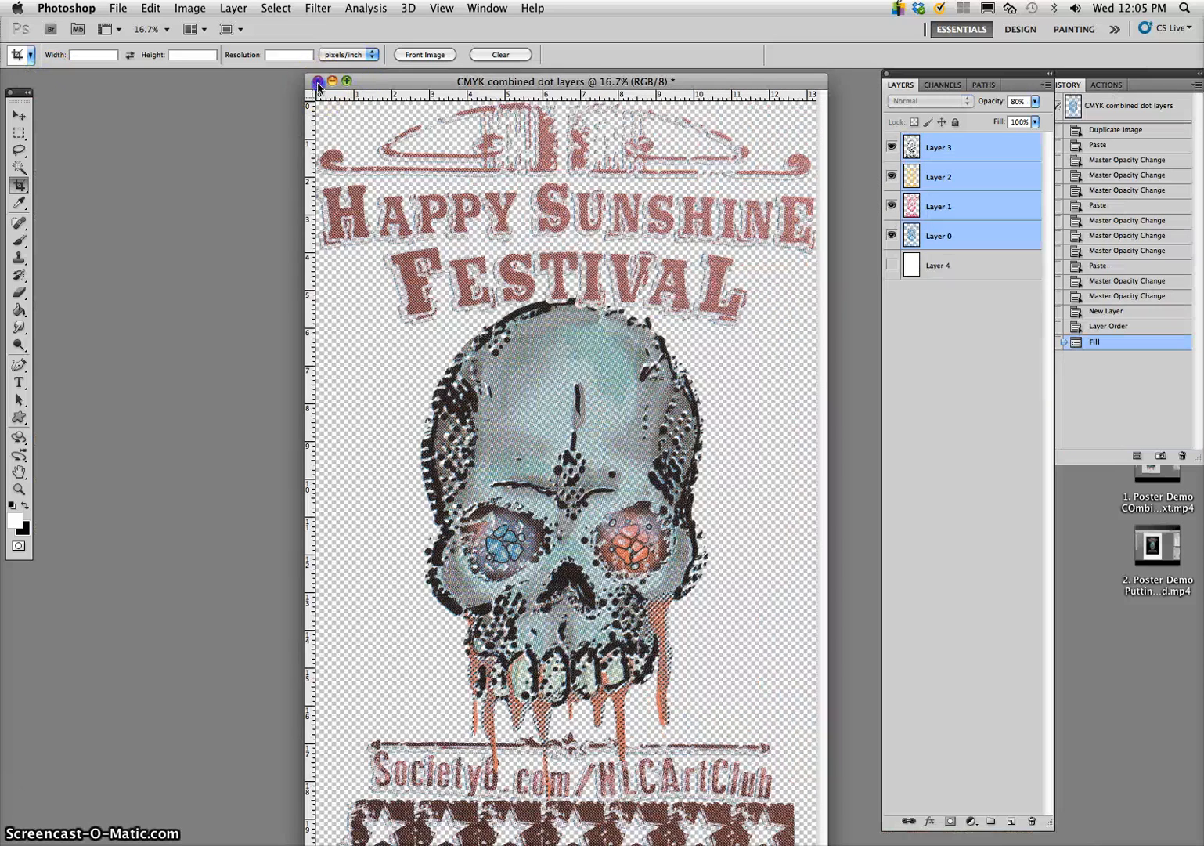
left_click(554, 307)
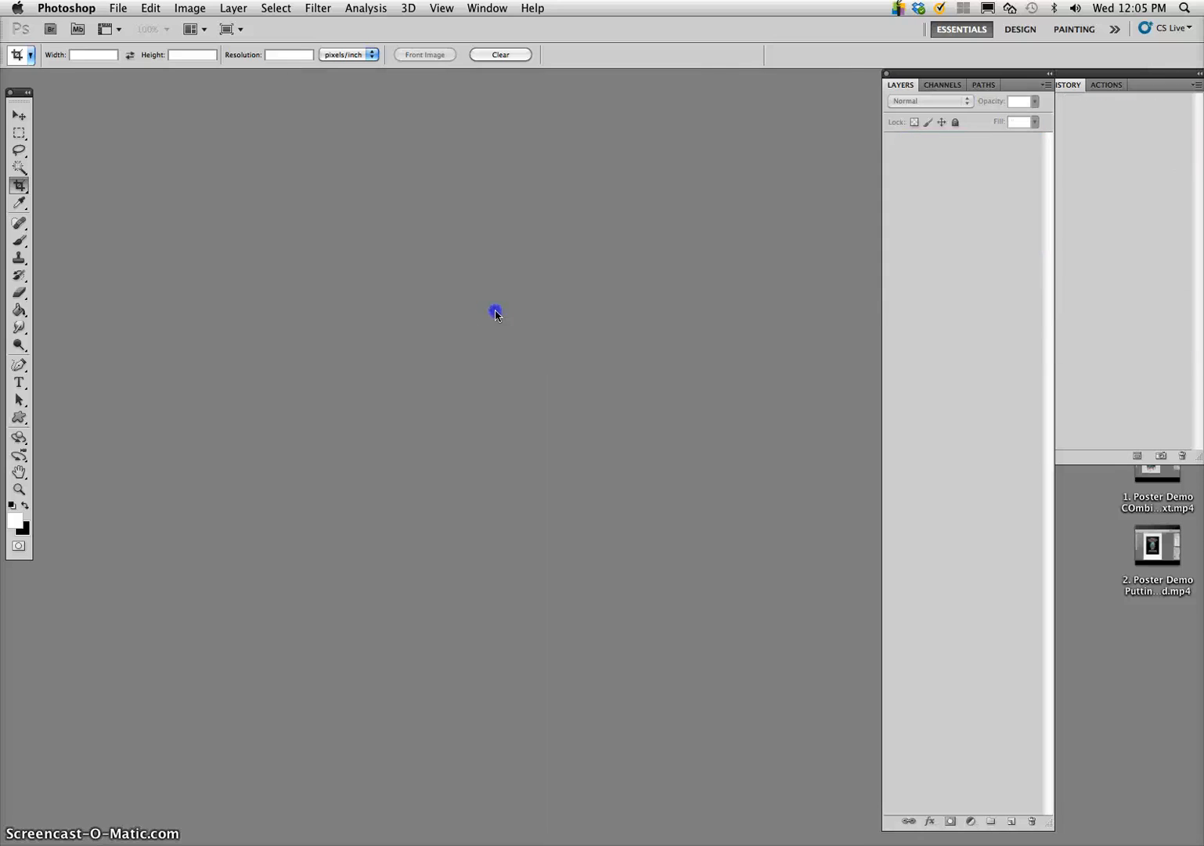
- Switch to the desktop, open COlor Skull Spot Illustration.jpg in Preview, and examine the halftone dots around the skull's eyes and brow closely
left_click(709, 304)
left_click(1073, 428)
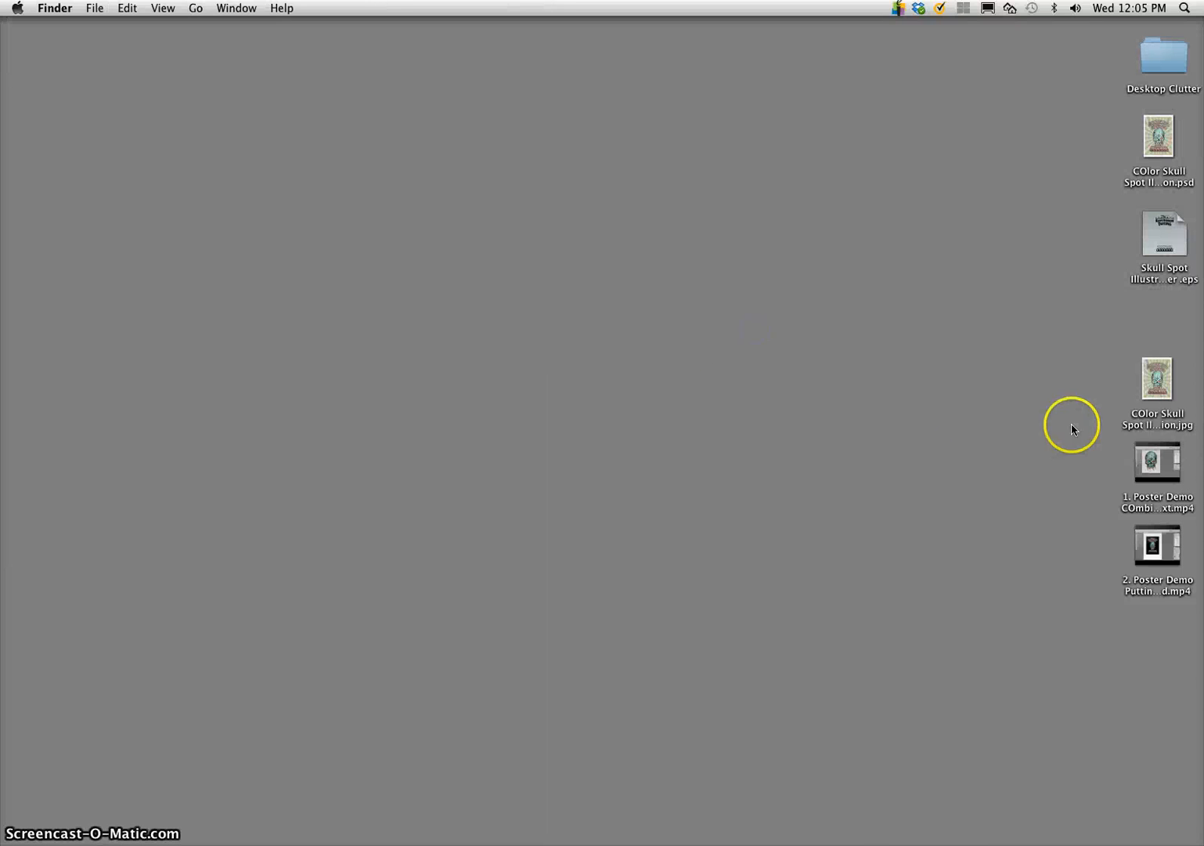
double_click(1156, 379)
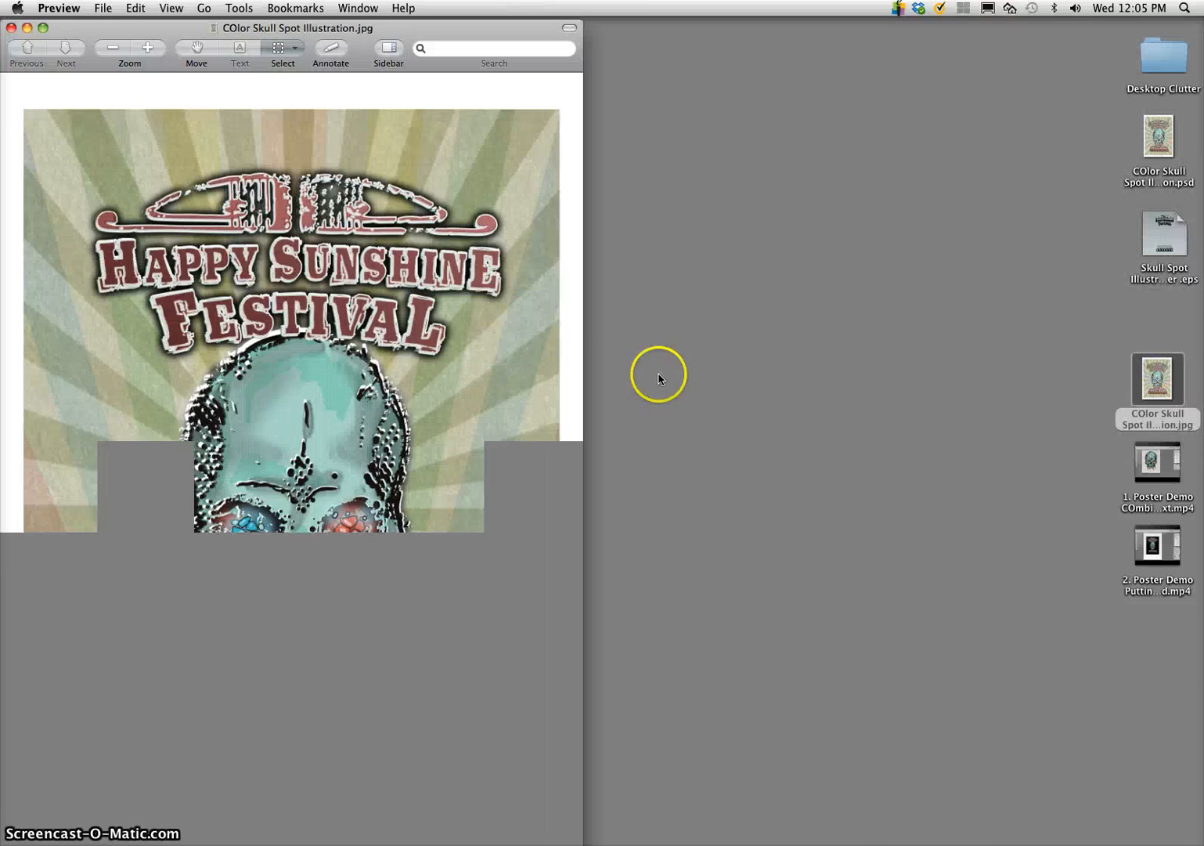
left_click(146, 49)
left_click(146, 48)
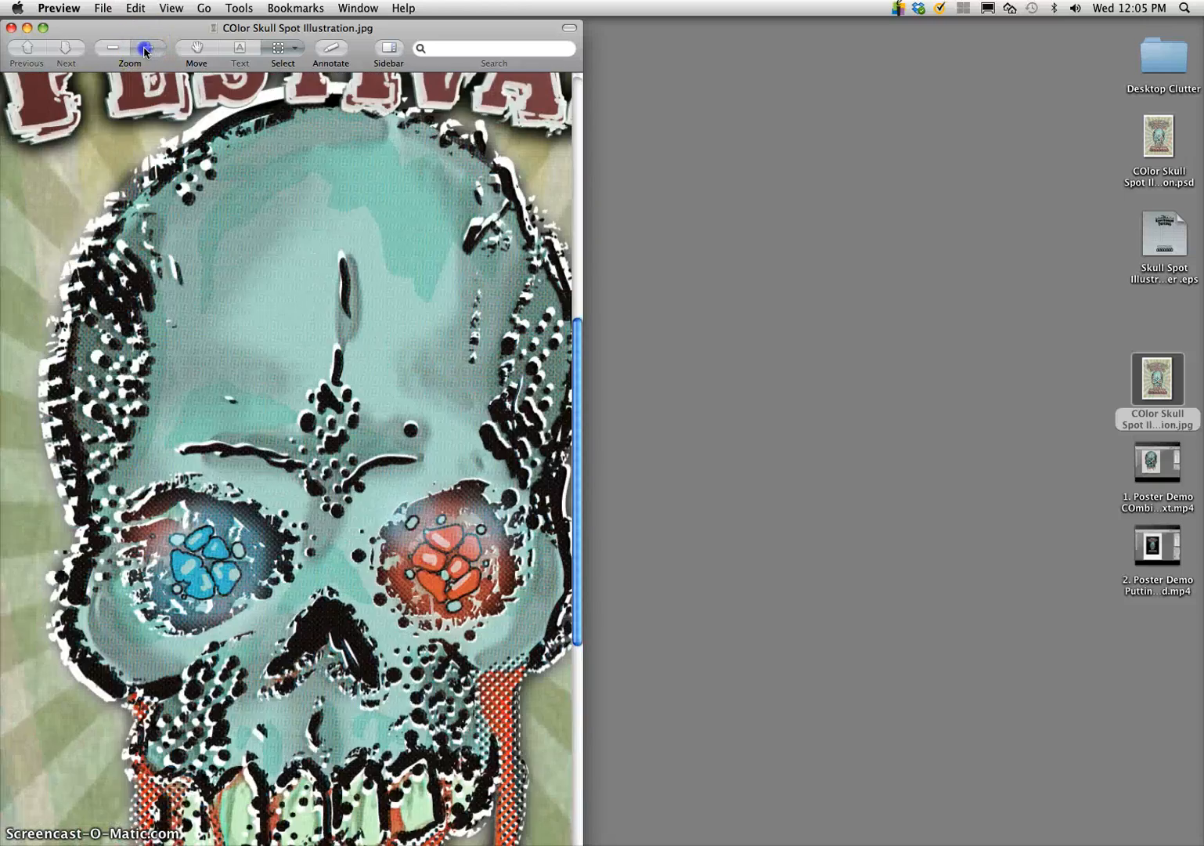
left_click(146, 49)
scroll(366, 434, "right", 6)
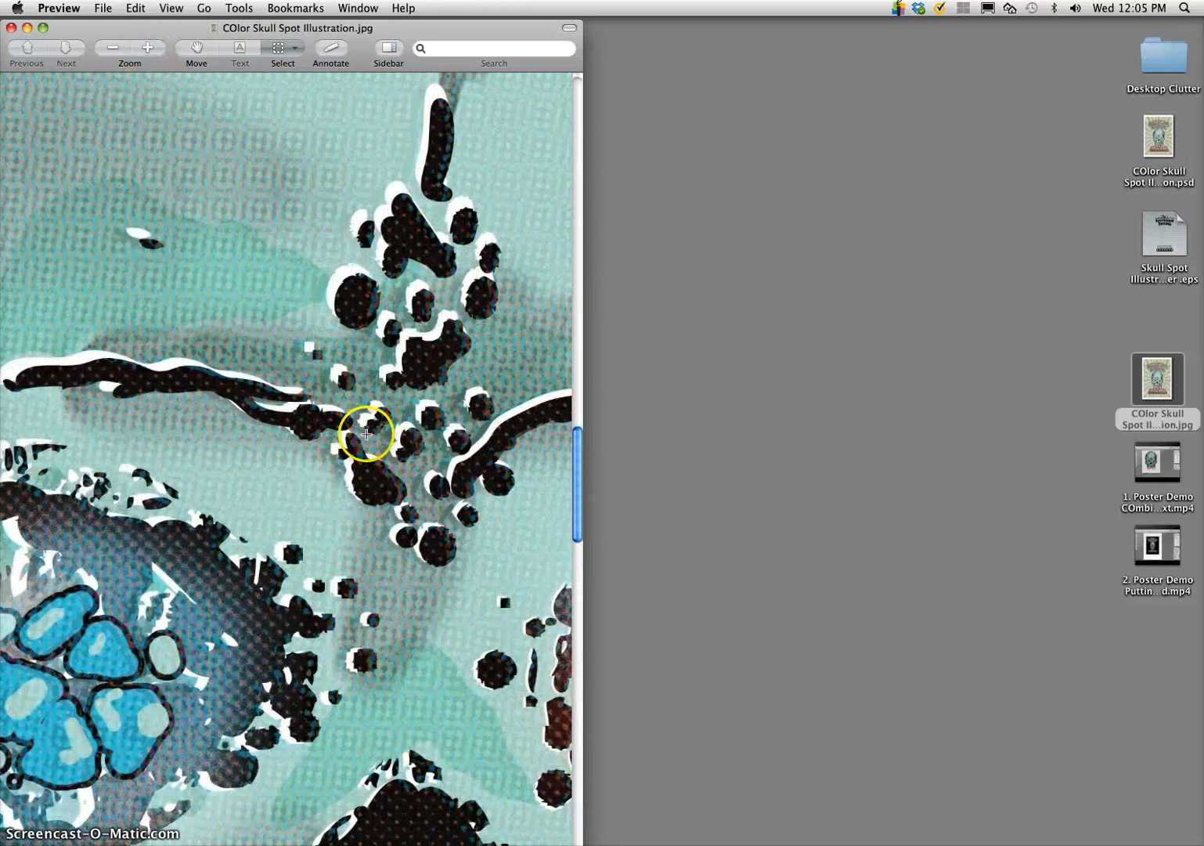
- Examine the halftone dots around the skull's red eye and temple, and the outlined Happy Sunshine Festival lettering up close
scroll(366, 434, "right", 3)
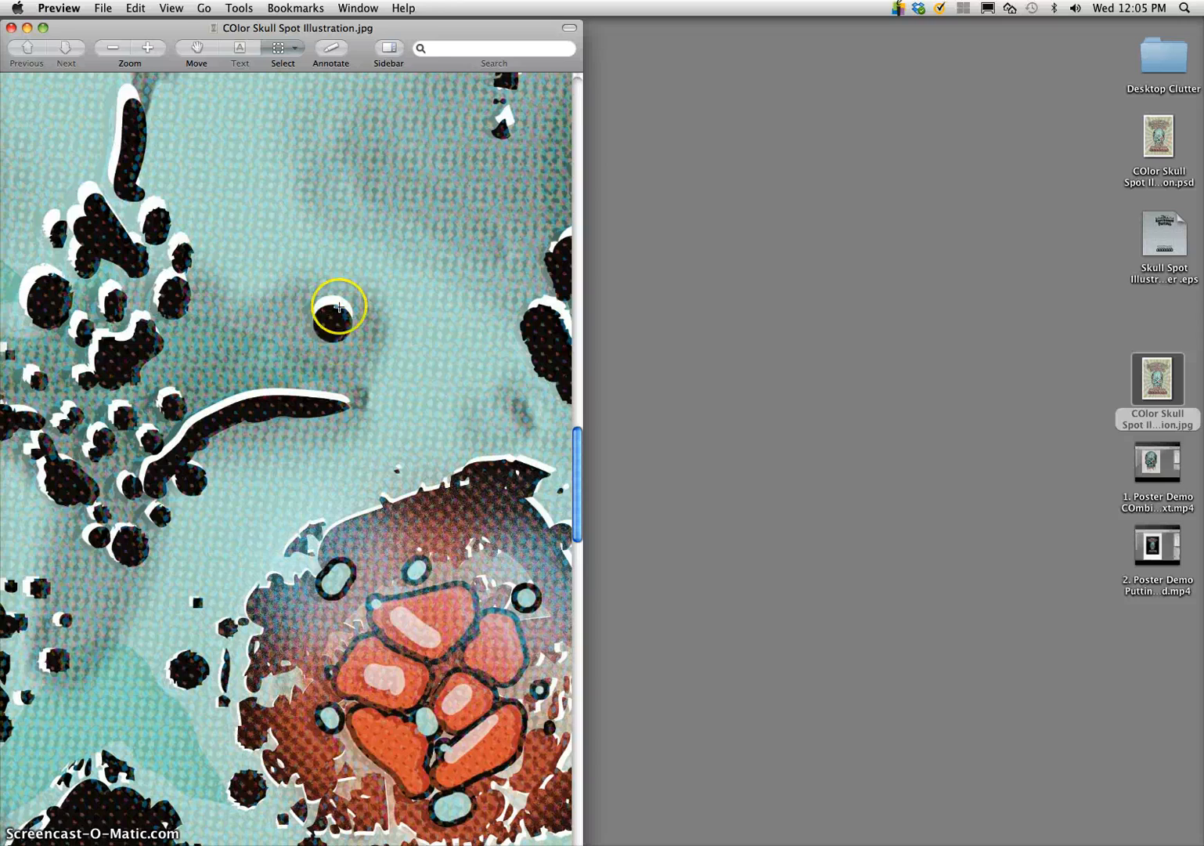
scroll(335, 349, "right", 4)
scroll(446, 376, "up", 4)
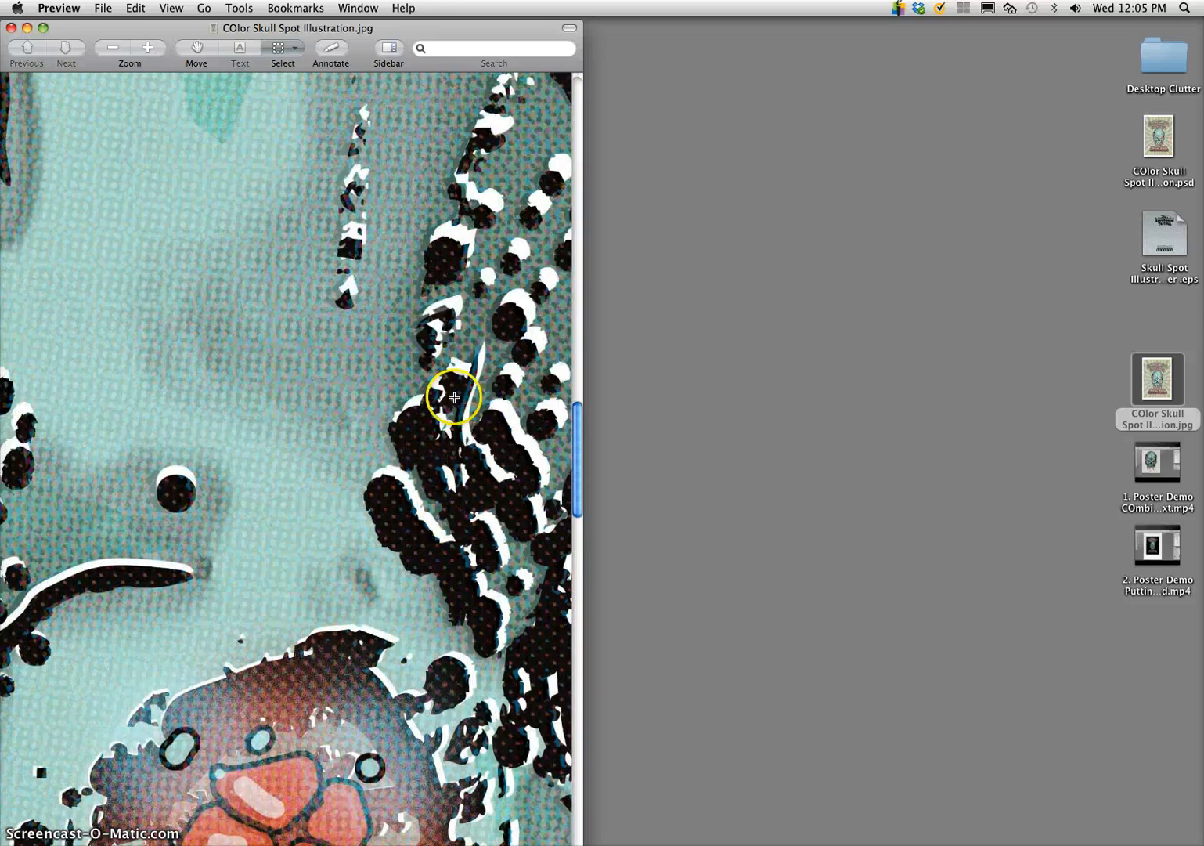
scroll(451, 397, "up", 10)
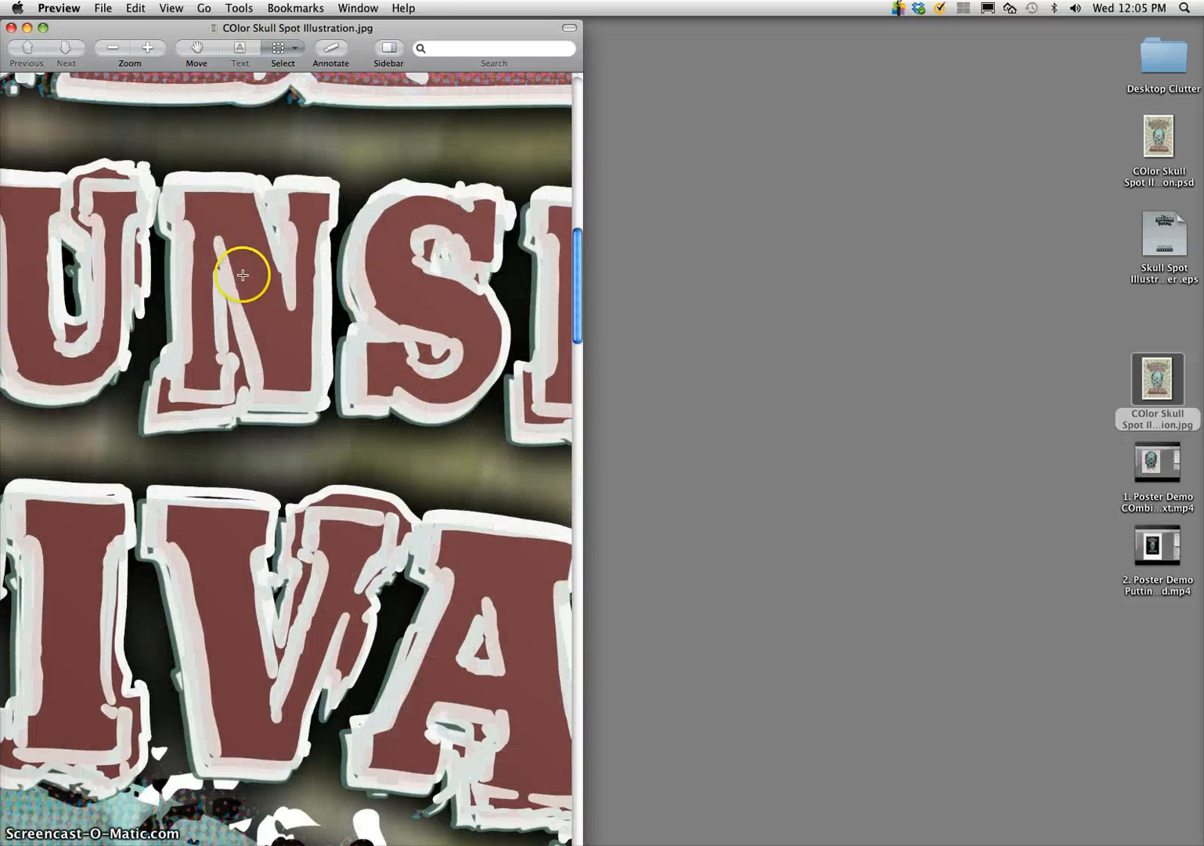
scroll(328, 473, "left", 5)
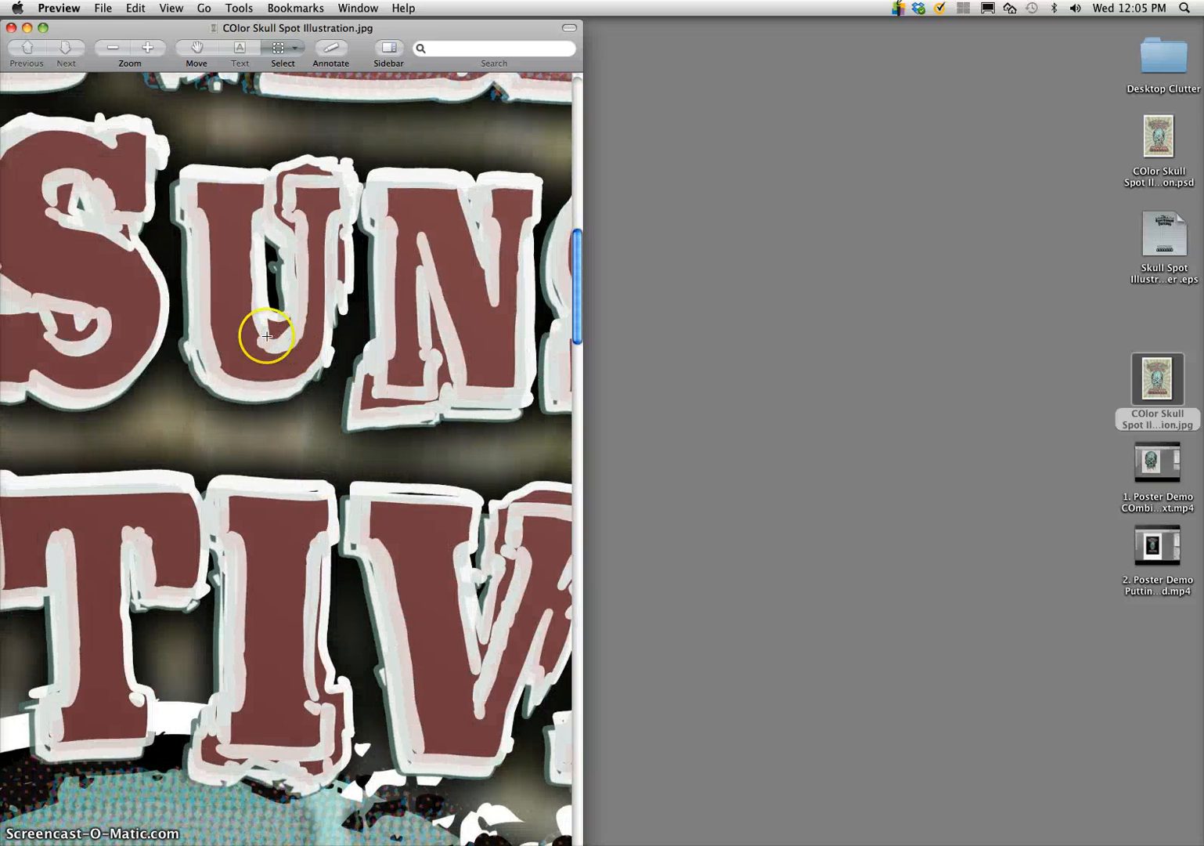
scroll(260, 334, "left", 10)
scroll(253, 312, "left", 10)
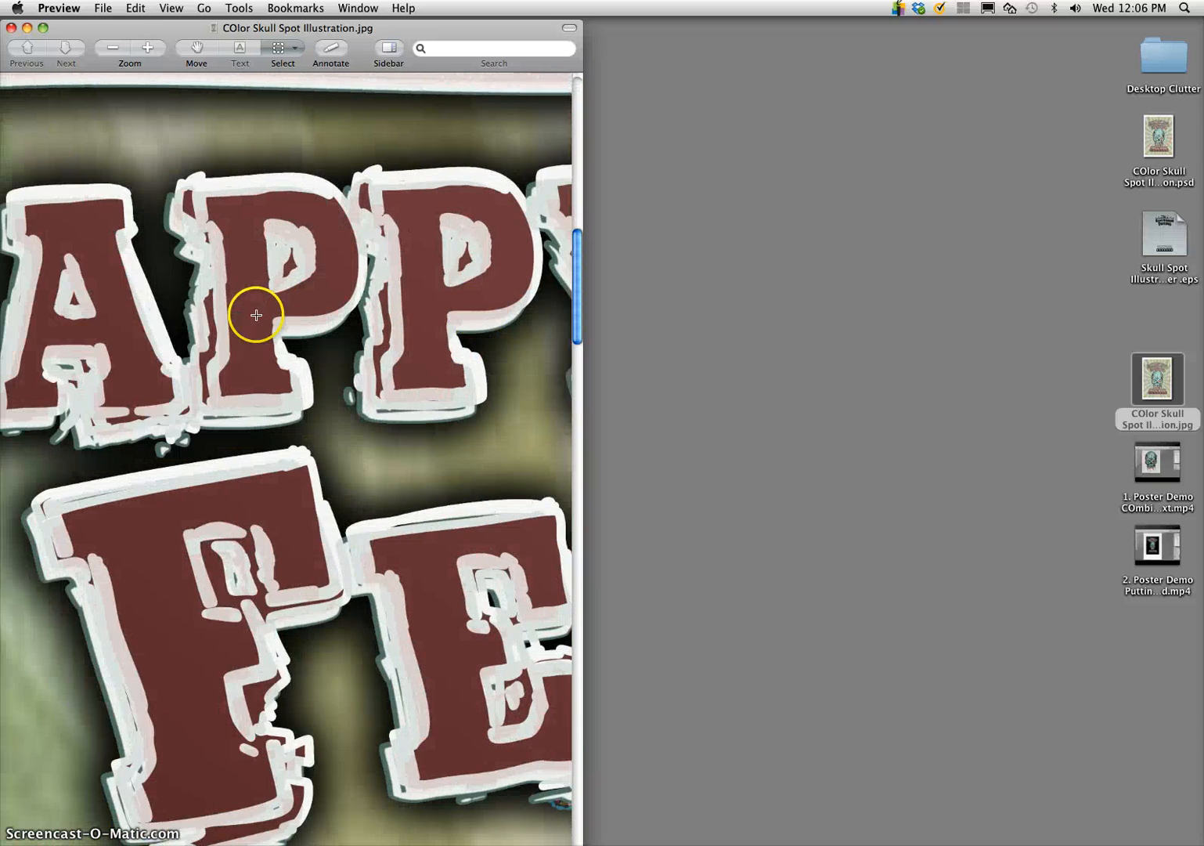
scroll(256, 315, "left", 4)
scroll(256, 315, "up", 5)
scroll(201, 419, "down", 10)
scroll(202, 419, "left", 3)
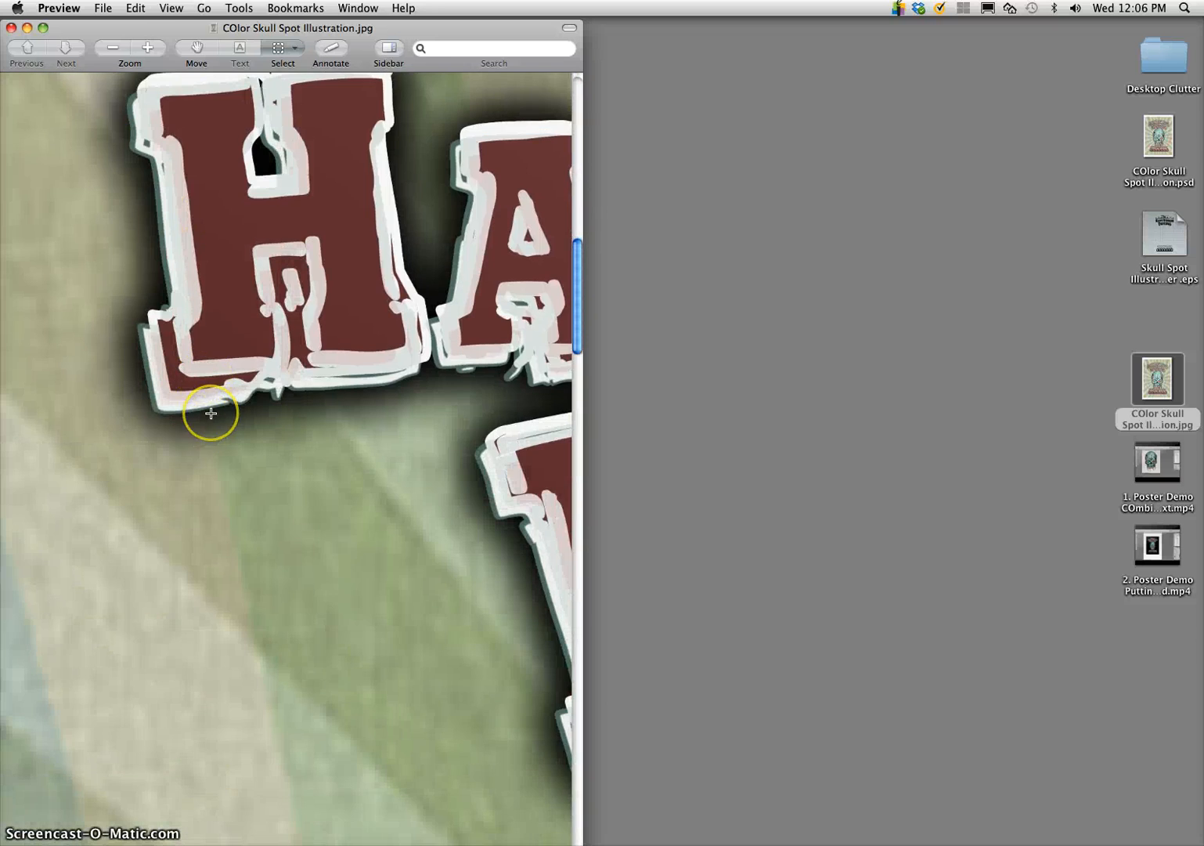
- Review the whole poster with its white border in a window centred on the screen, and close the image
key("super+minus")
key("super+minus")
key("super+minus")
key("super+minus")
key("super+minus")
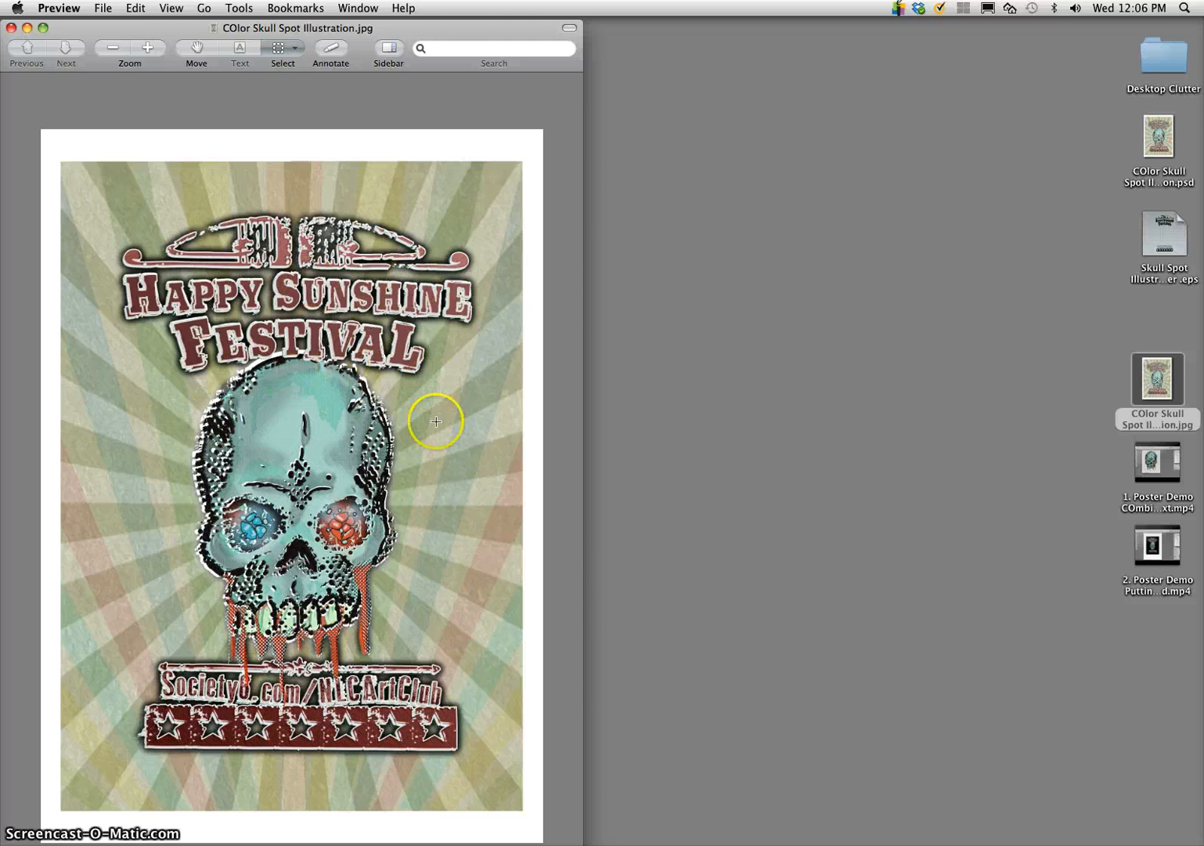
left_click_drag(461, 29, 729, 26)
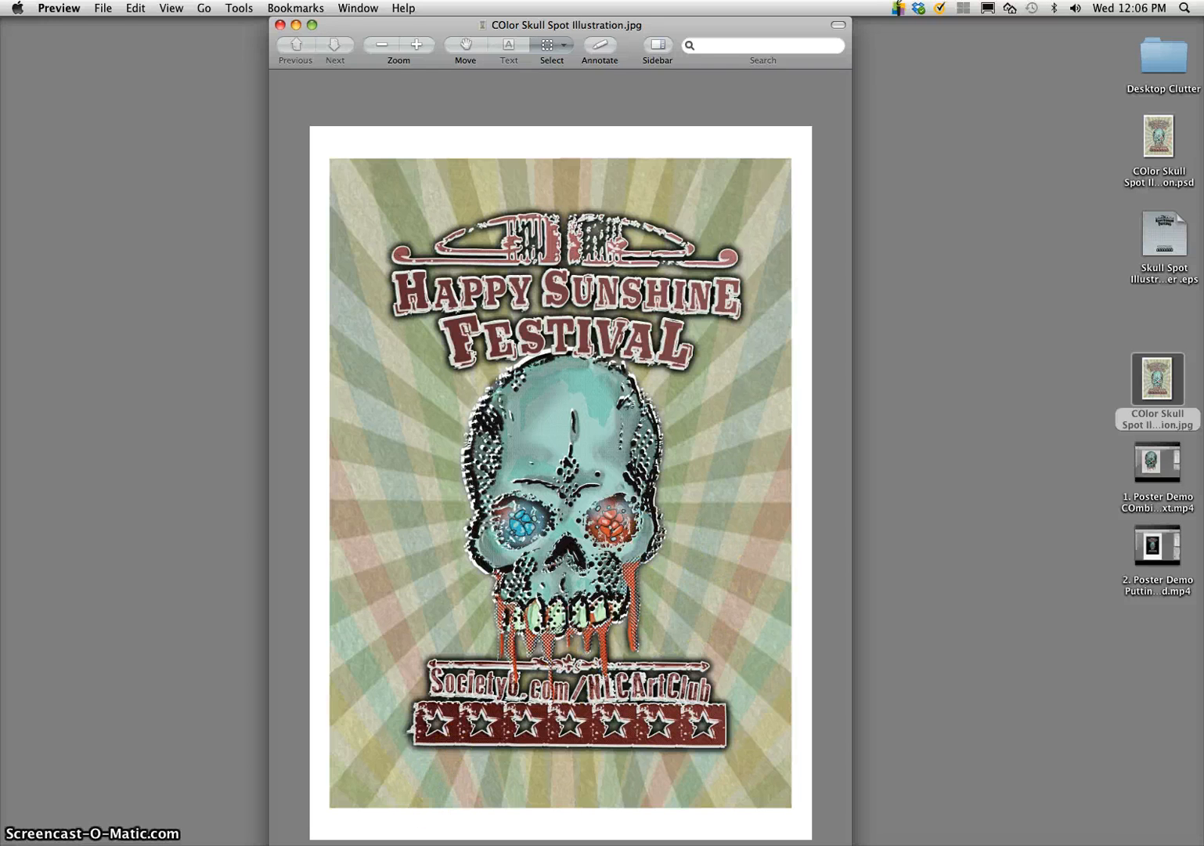
left_click(280, 25)
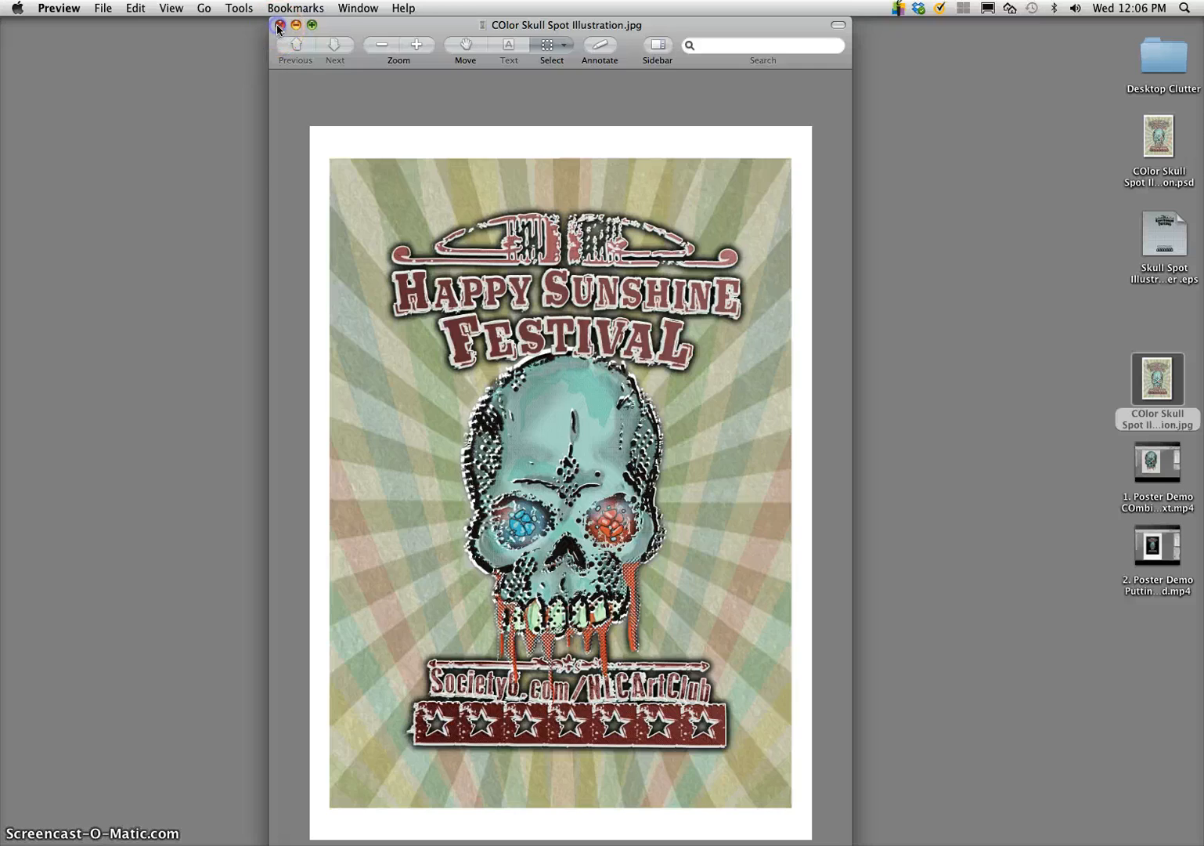